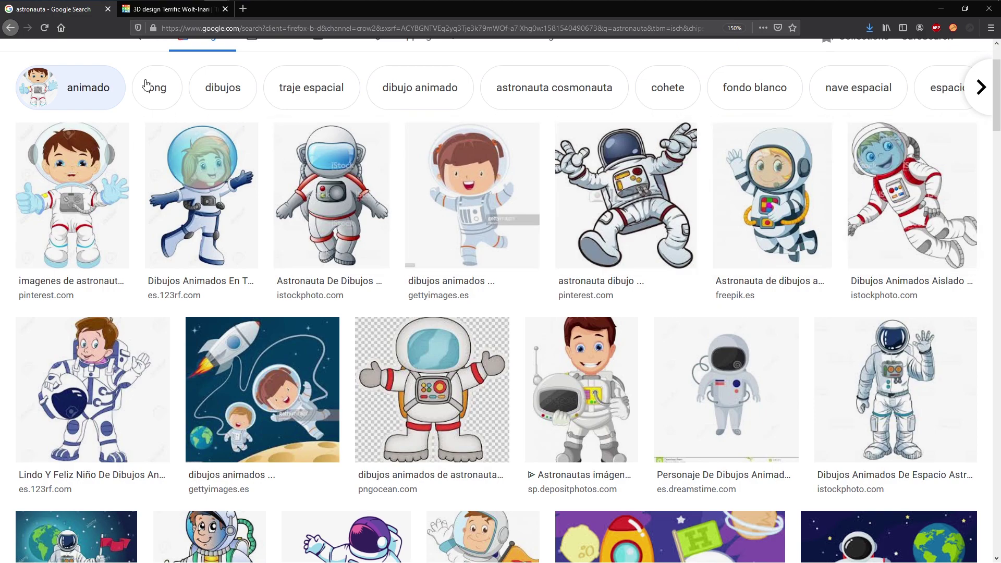
- Switch to the Tinkercad design, duplicate the white sphere and nudge the copy forward out of the original
{"action": "left_click", "coordinate": [155, 16]}
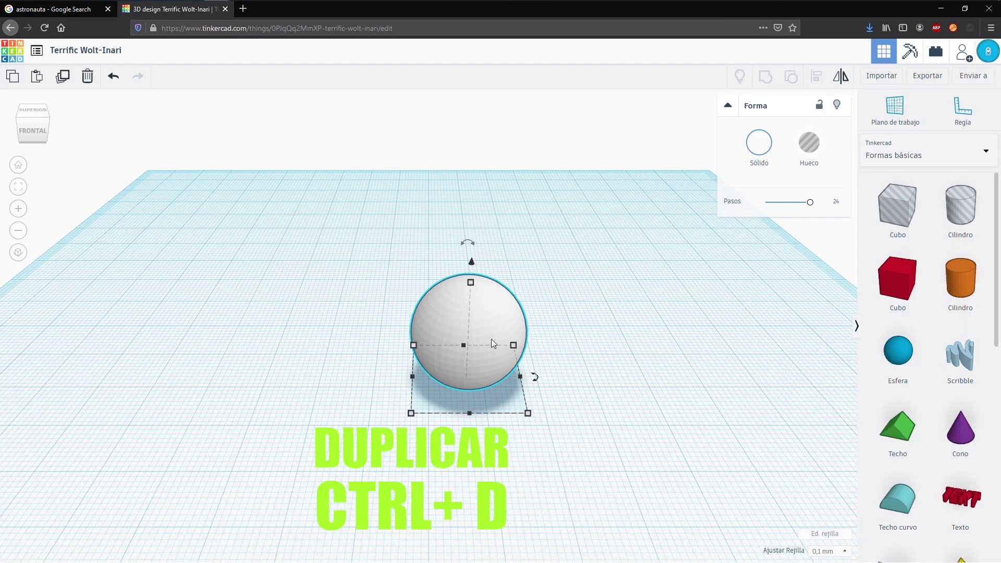
{"action": "key", "text": "ctrl+d"}
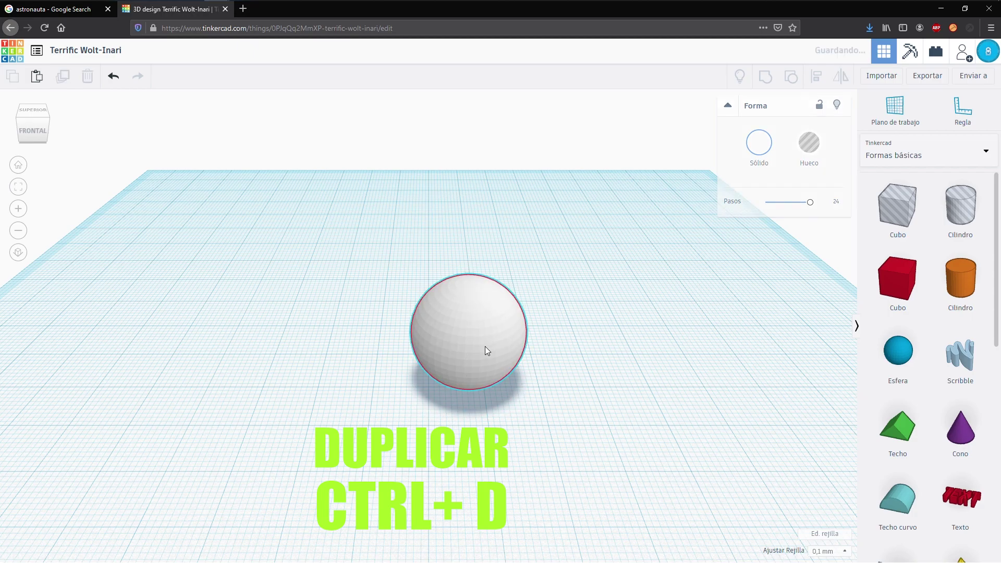
{"action": "key", "text": "Down"}
{"action": "key", "text": "Down"}
{"action": "key", "text": "Down"}
{"action": "key", "text": "Down"}
{"action": "key", "text": "Down"}
{"action": "key", "text": "Down"}
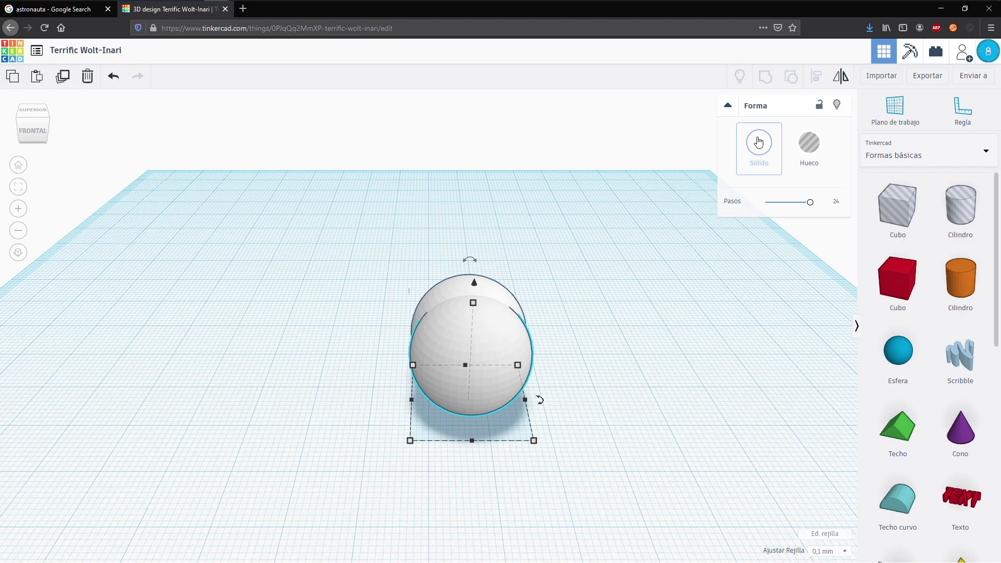
- Colour the copied sphere blue and move it to the left of the white sphere
{"action": "left_click", "coordinate": [759, 142]}
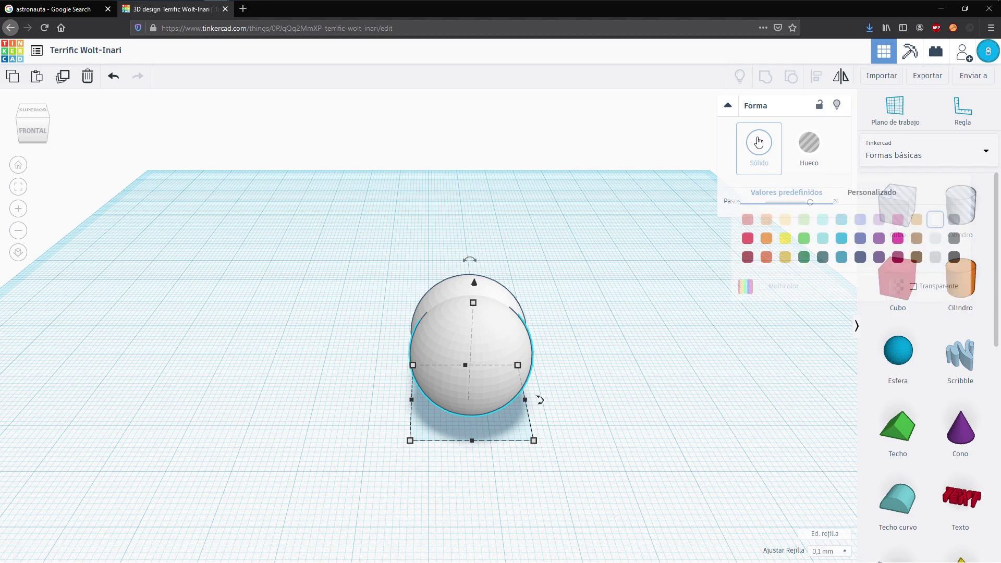
{"action": "left_click", "coordinate": [842, 239]}
{"action": "key", "text": "Left"}
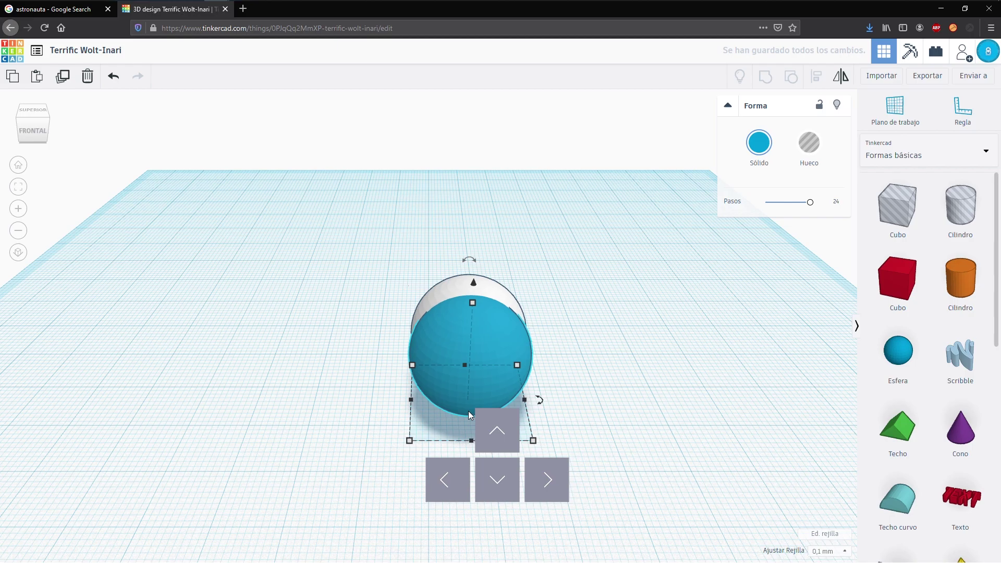
{"action": "left_click_drag", "start_coordinate": [462, 357], "coordinate": [339, 362]}
- Duplicate the white sphere again, shift the copy forward and turn it into a hole
{"action": "left_click", "coordinate": [470, 345]}
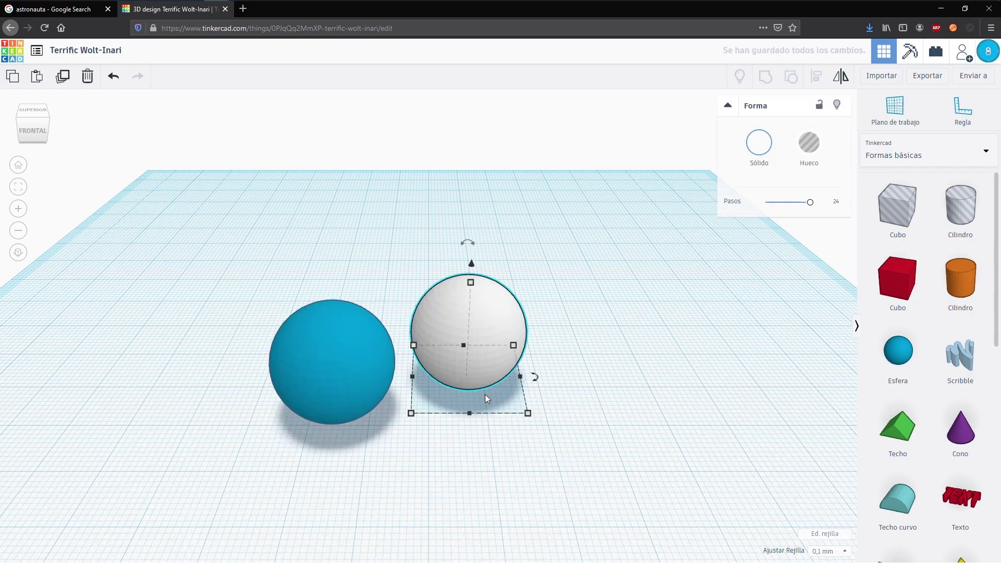
{"action": "key", "text": "Down"}
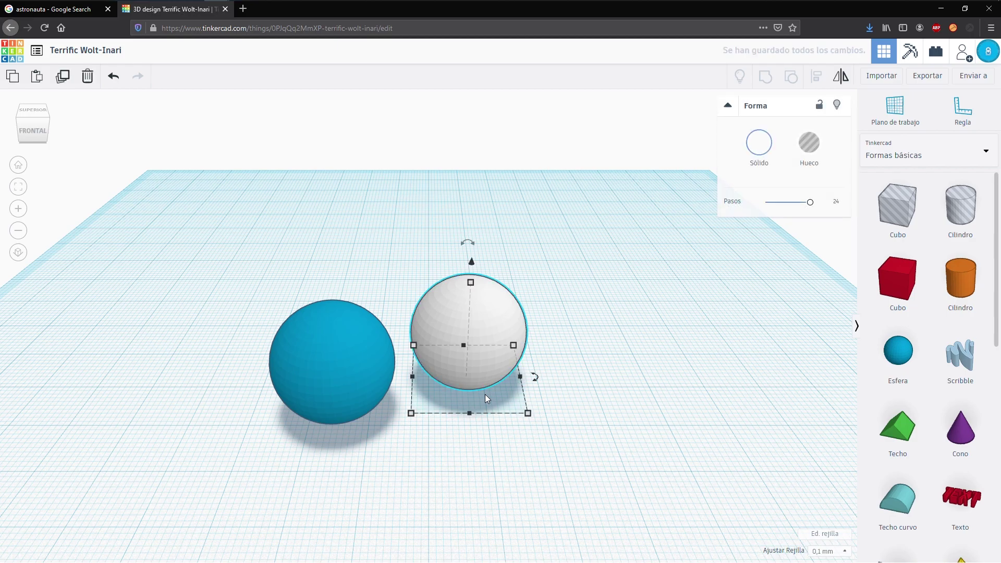
{"action": "key", "text": "Down"}
{"action": "key", "text": "Down"}
{"action": "key", "text": "Down"}
{"action": "key", "text": "Down"}
{"action": "key", "text": "Down"}
{"action": "key", "text": "Down"}
{"action": "key", "text": "Down"}
{"action": "key", "text": "Down"}
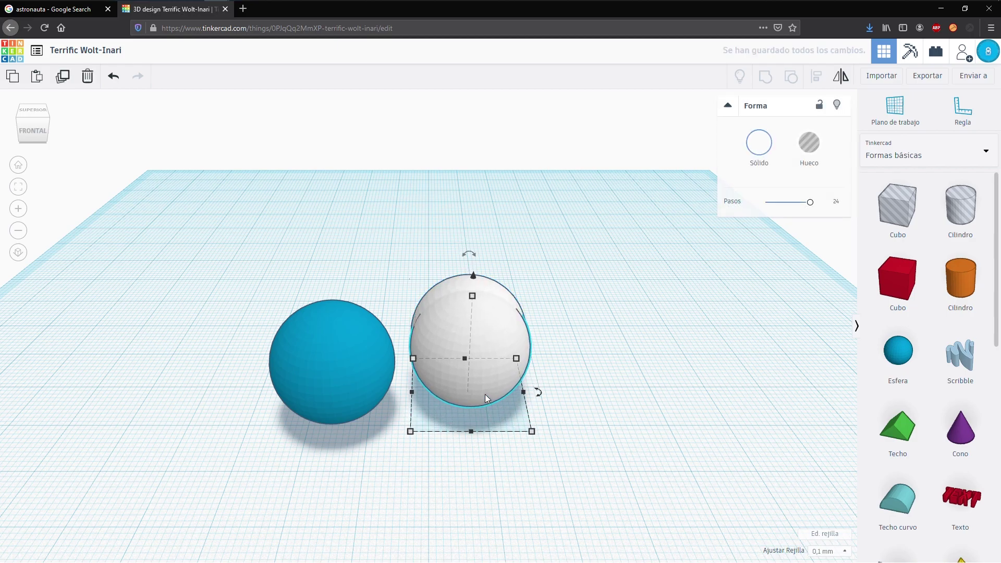
{"action": "left_click", "coordinate": [809, 142]}
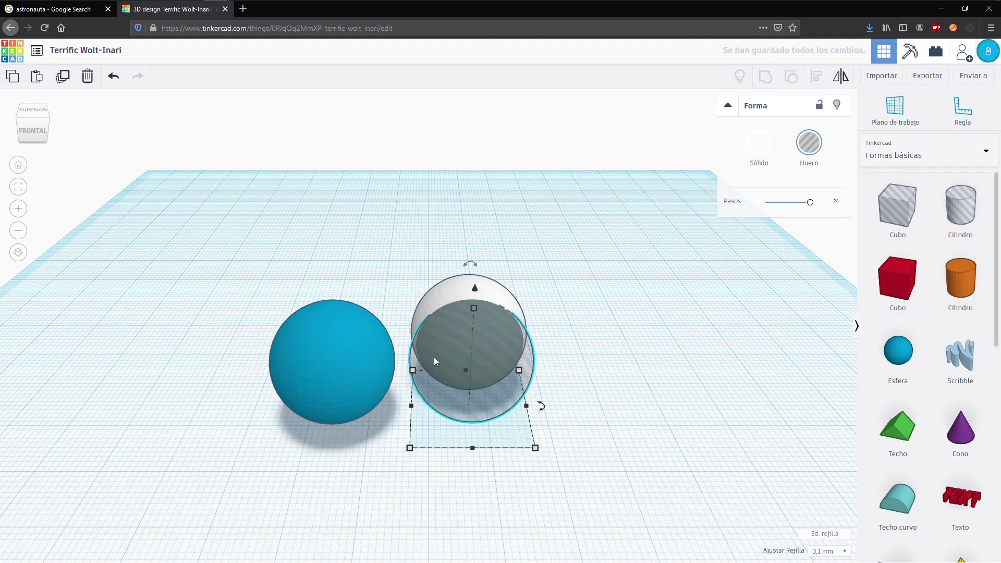
- Shrink the hole sphere to about 15.30 mm wide, centre it on the white sphere and raise it to mid-height
{"action": "right_click_drag", "start_coordinate": [550, 439], "coordinate": [567, 360]}
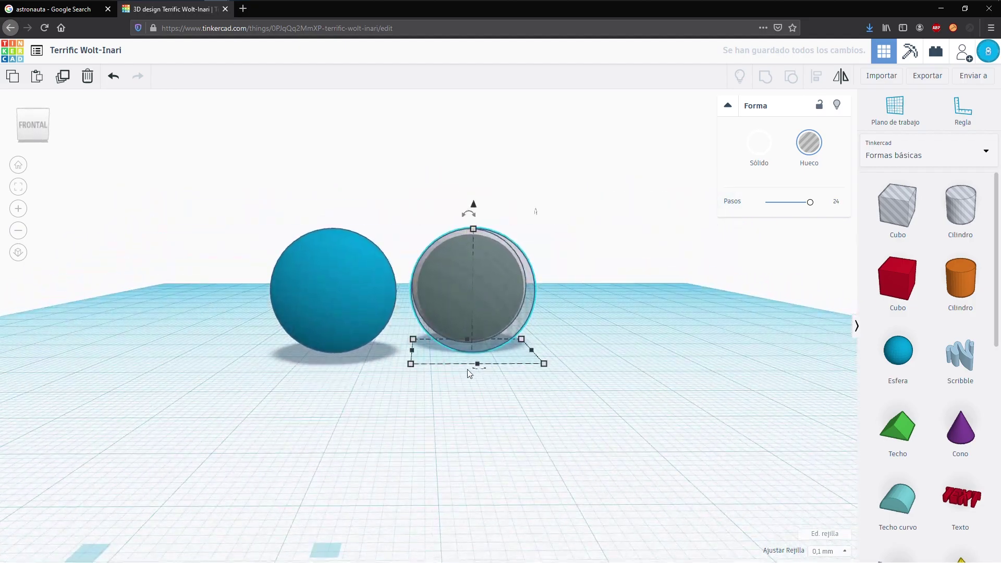
{"action": "right_click_drag", "start_coordinate": [413, 393], "coordinate": [404, 436]}
{"action": "left_click_drag", "start_coordinate": [402, 432], "coordinate": [432, 414]}
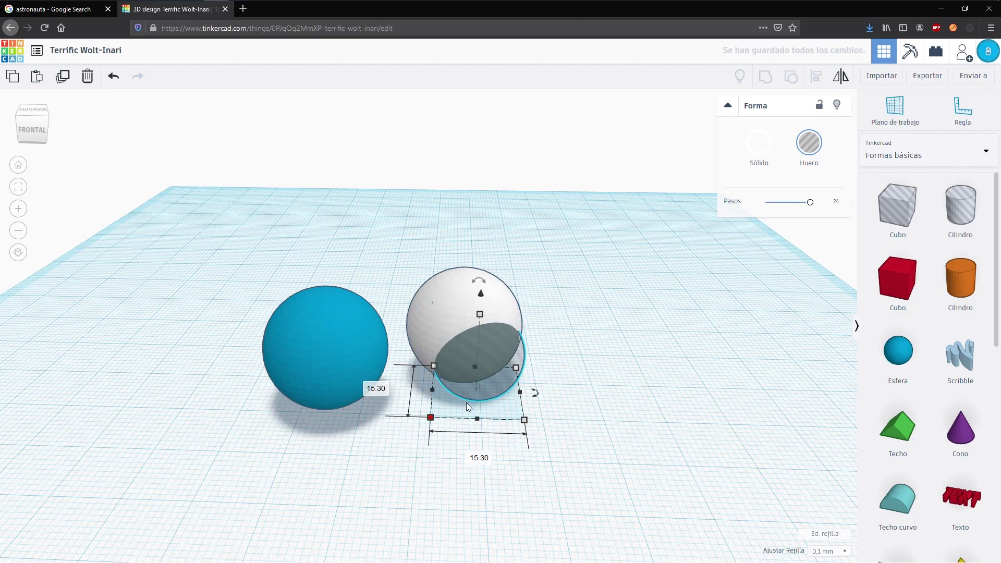
{"action": "key", "text": "Left"}
{"action": "key", "text": "Left"}
{"action": "key", "text": "Left"}
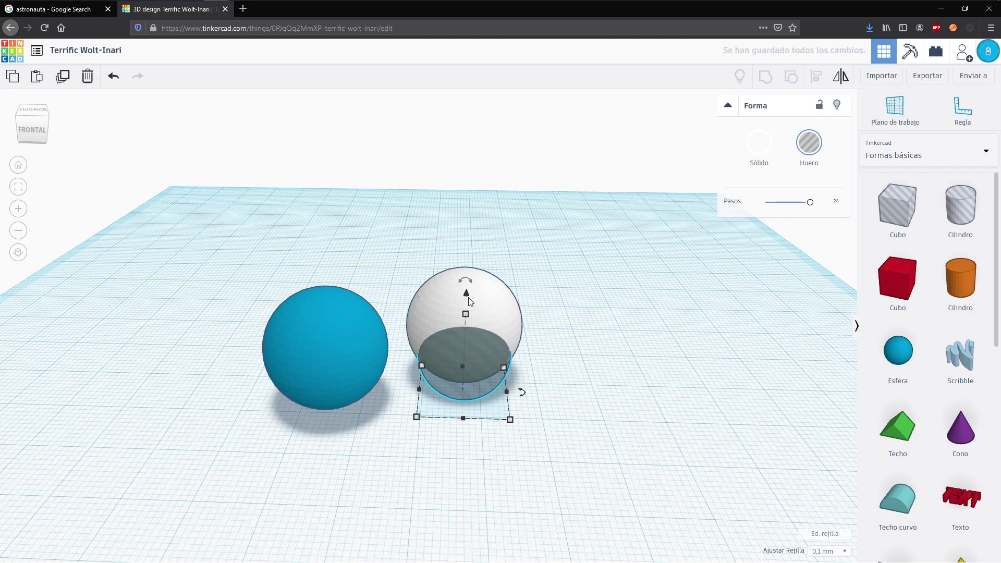
{"action": "left_click_drag", "start_coordinate": [467, 296], "coordinate": [467, 273]}
- Group the hole sphere with the white sphere to cut the helmet's visor opening
{"action": "right_click_drag", "start_coordinate": [428, 379], "coordinate": [487, 451]}
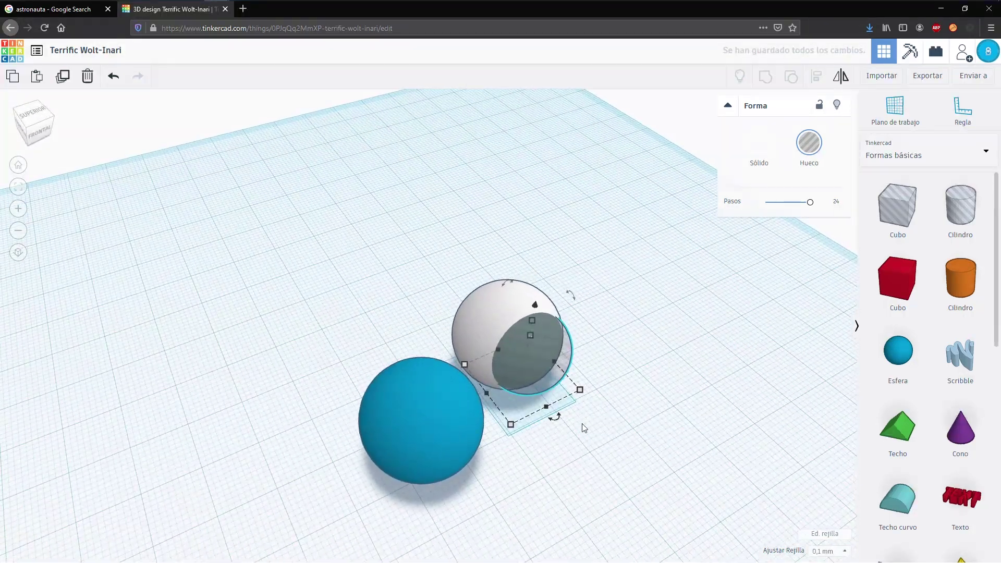
{"action": "right_click_drag", "start_coordinate": [533, 427], "coordinate": [467, 386]}
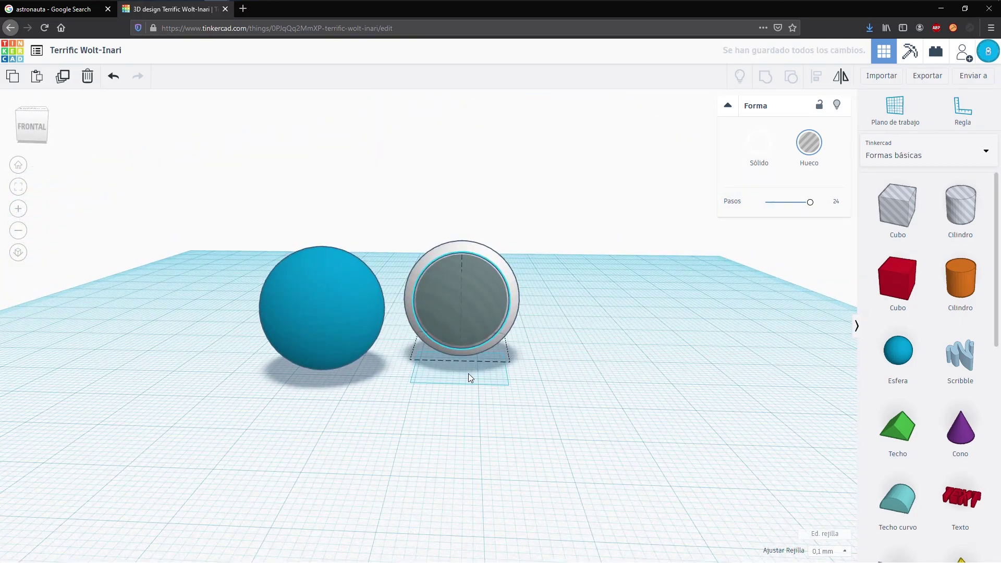
{"action": "left_click_drag", "start_coordinate": [494, 300], "coordinate": [490, 305]}
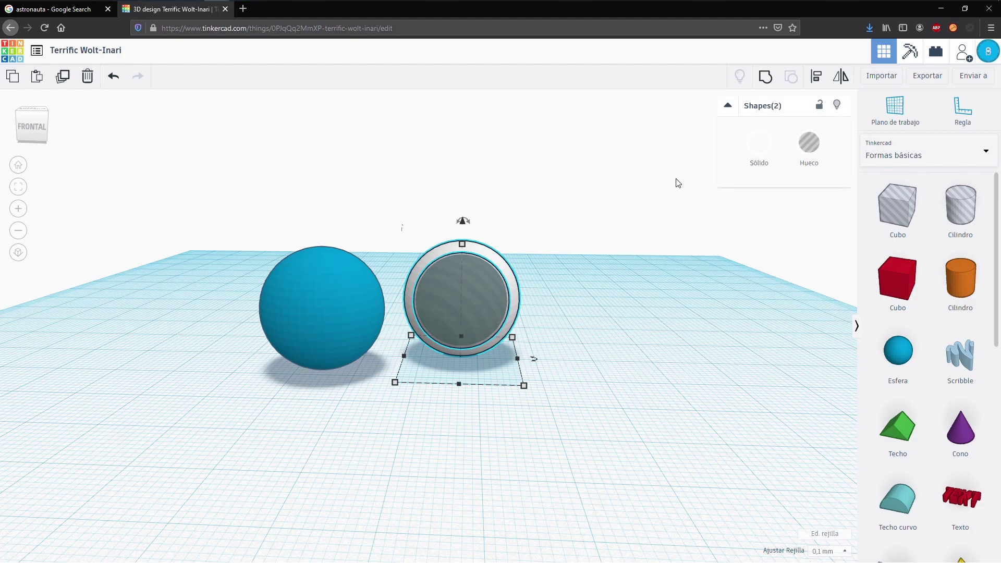
{"action": "left_click", "coordinate": [766, 77]}
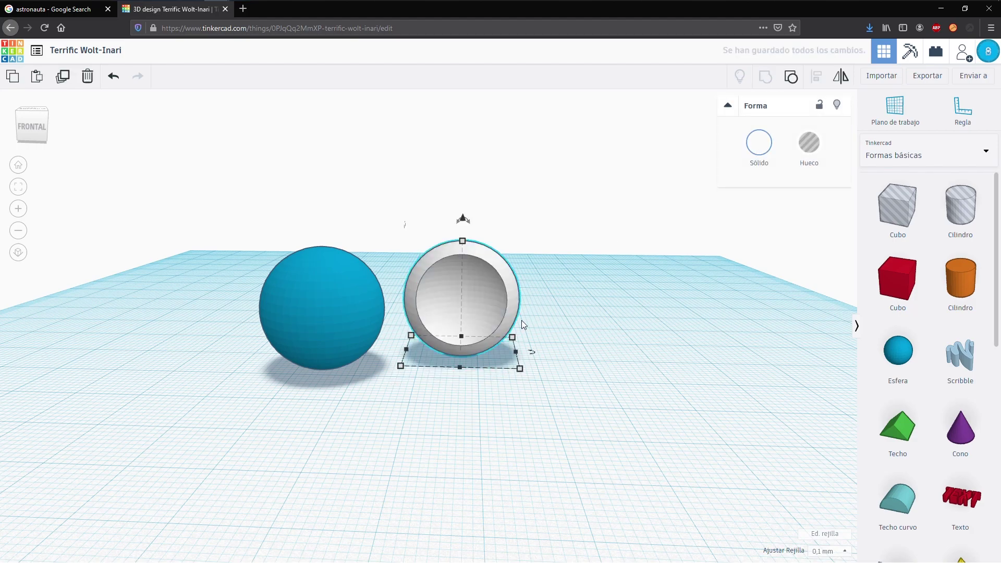
- Move the blue sphere into the visor opening of the white helmet
{"action": "left_click_drag", "start_coordinate": [314, 303], "coordinate": [467, 297]}
{"action": "right_click_drag", "start_coordinate": [467, 297], "coordinate": [384, 467]}
{"action": "key", "text": "Right"}
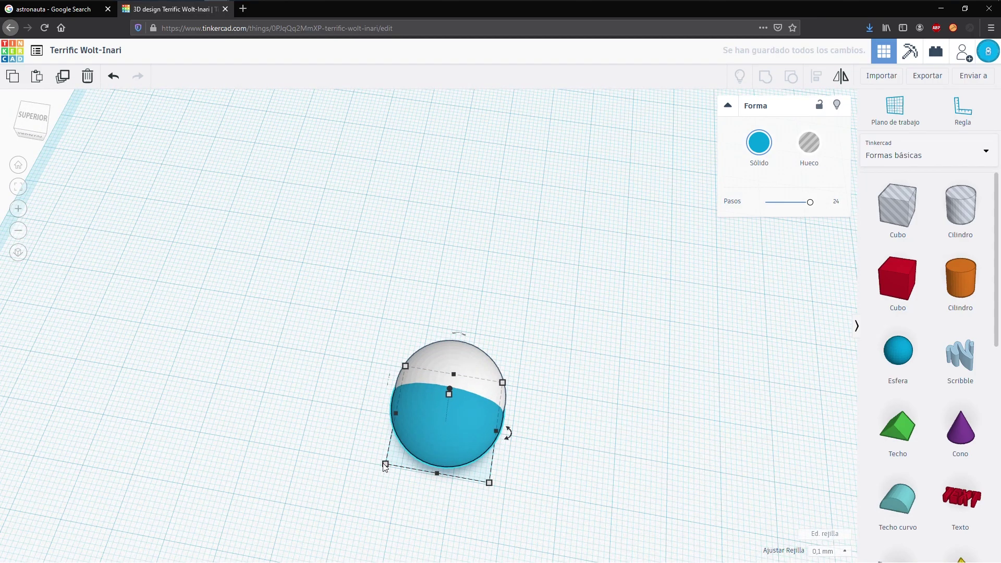
- Shrink the blue sphere to fit inside the helmet and shift it left until it is centred in the visor opening
{"action": "left_click_drag", "start_coordinate": [386, 464], "coordinate": [406, 449]}
{"action": "key", "text": "Left"}
{"action": "key", "text": "Left"}
{"action": "key", "text": "Left"}
{"action": "key", "text": "Left"}
{"action": "key", "text": "Left"}
{"action": "key", "text": "Left"}
{"action": "key", "text": "Left"}
{"action": "key", "text": "Left"}
{"action": "key", "text": "Left"}
{"action": "key", "text": "Left"}
{"action": "key", "text": "Left"}
{"action": "key", "text": "Left"}
{"action": "key", "text": "Left"}
{"action": "key", "text": "Left"}
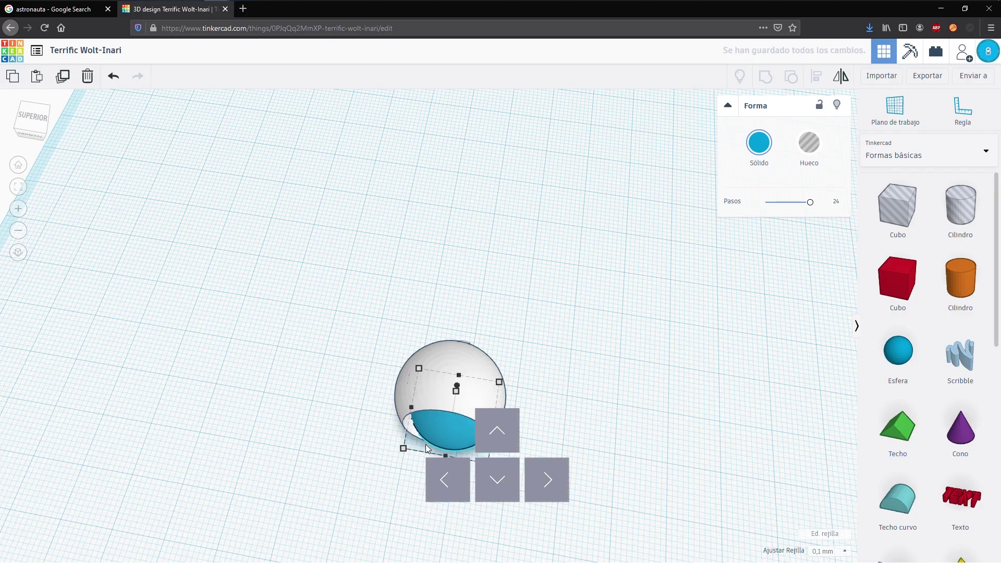
- Raise the blue visor sphere about 1.40 mm and fine-tune its height to fit the helmet opening
{"action": "right_click_drag", "start_coordinate": [405, 486], "coordinate": [419, 416]}
{"action": "left_click_drag", "start_coordinate": [462, 268], "coordinate": [463, 259]}
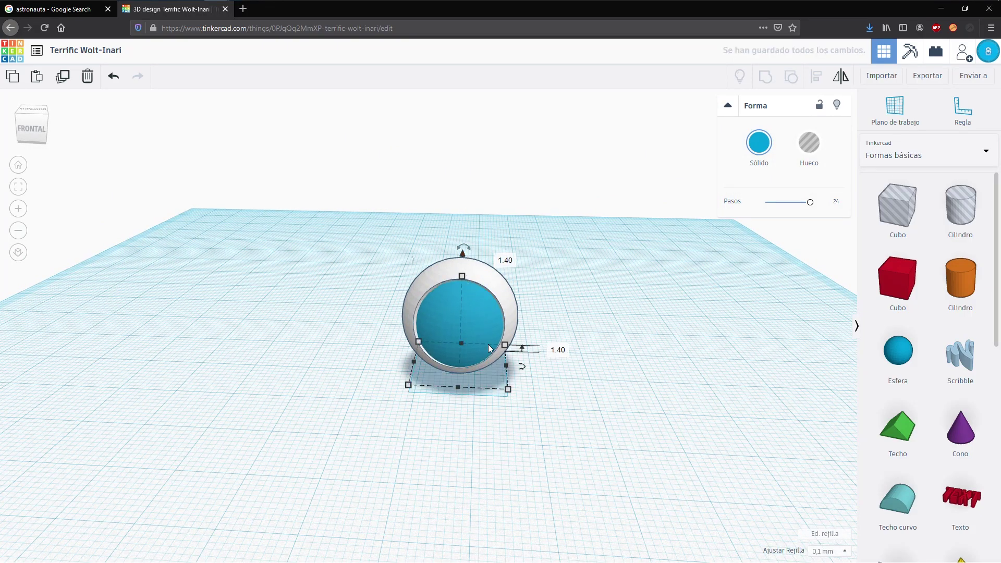
{"action": "right_click_drag", "start_coordinate": [508, 370], "coordinate": [607, 395]}
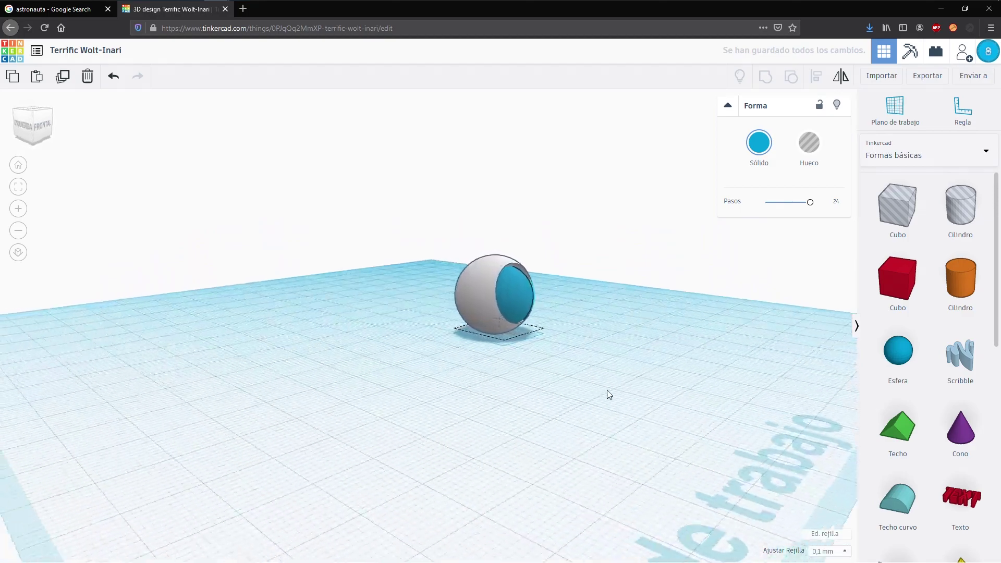
{"action": "scroll", "coordinate": [546, 317], "scroll_direction": "up", "scroll_amount": 4}
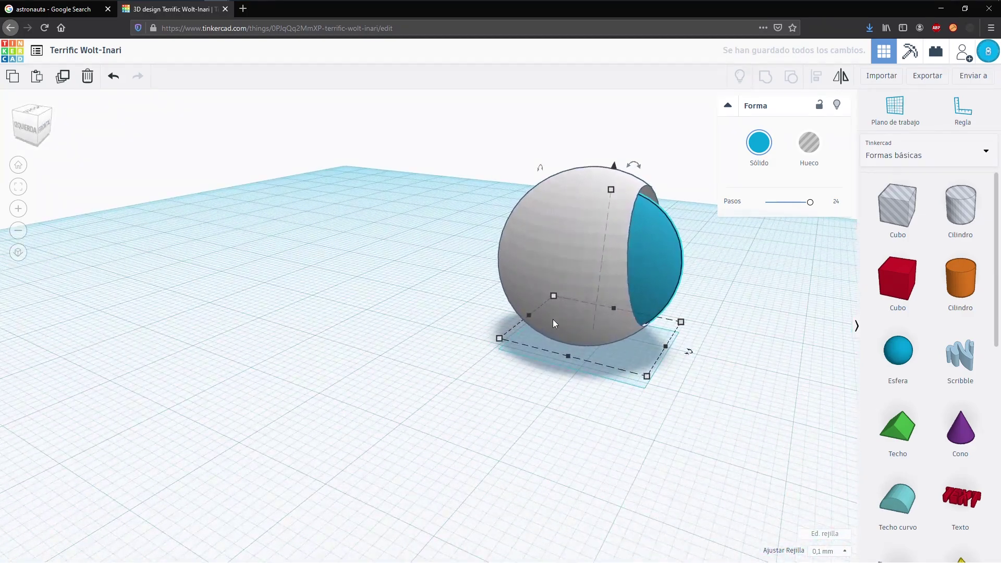
{"action": "left_click", "coordinate": [612, 163]}
{"action": "left_click", "coordinate": [632, 229]}
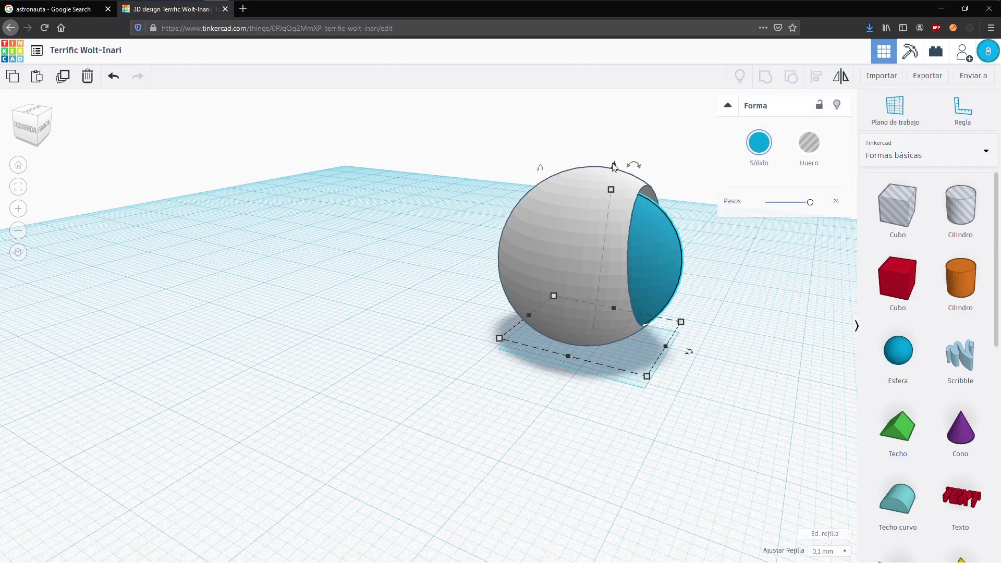
{"action": "left_click_drag", "start_coordinate": [615, 164], "coordinate": [617, 159]}
{"action": "right_click_drag", "start_coordinate": [675, 356], "coordinate": [488, 361]}
{"action": "scroll", "coordinate": [487, 358], "scroll_direction": "down", "scroll_amount": 3}
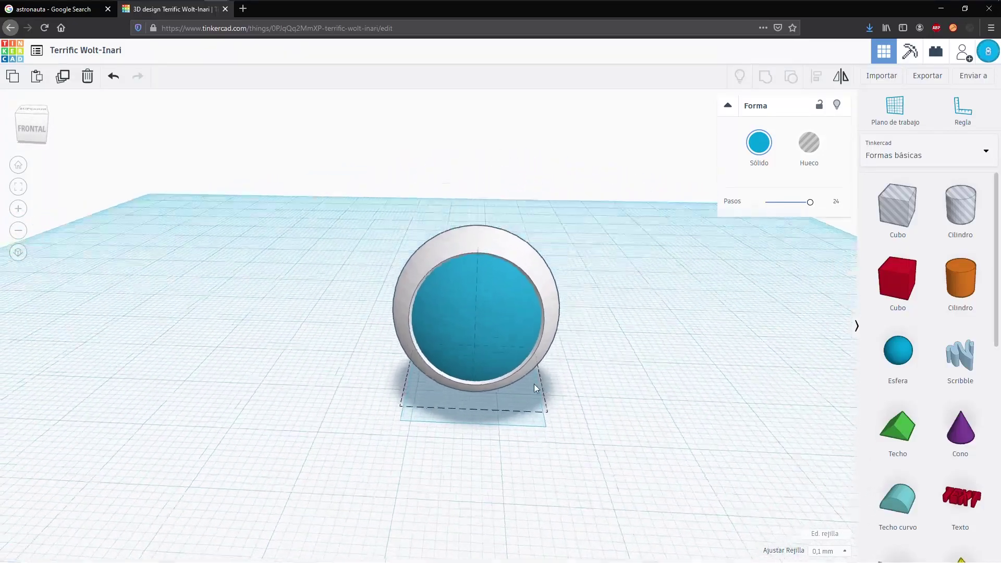
{"action": "right_click_drag", "start_coordinate": [544, 378], "coordinate": [503, 427]}
- Undo the duplication and displacement of the white helmet
{"action": "left_click", "coordinate": [486, 350]}
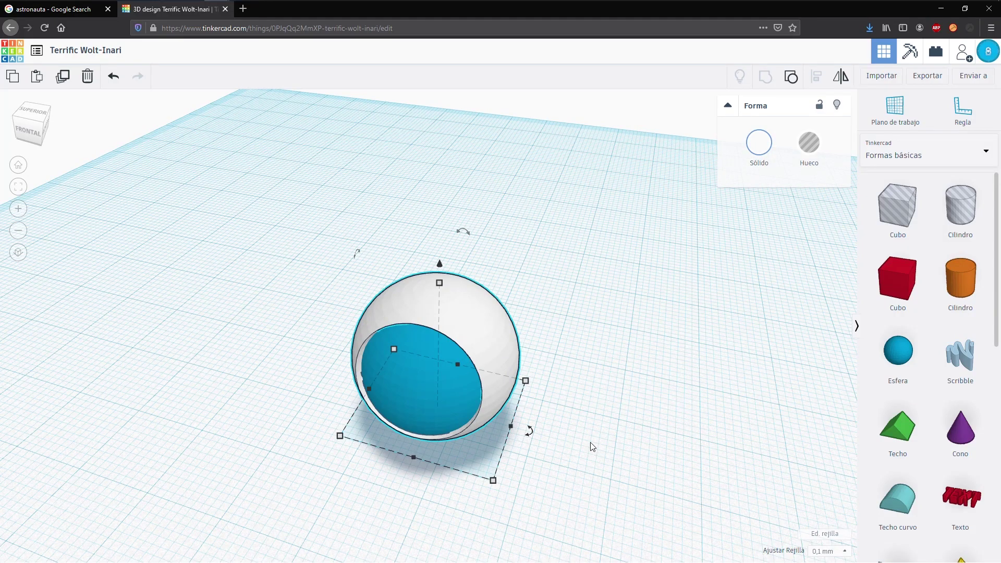
{"action": "key", "text": "ctrl+z"}
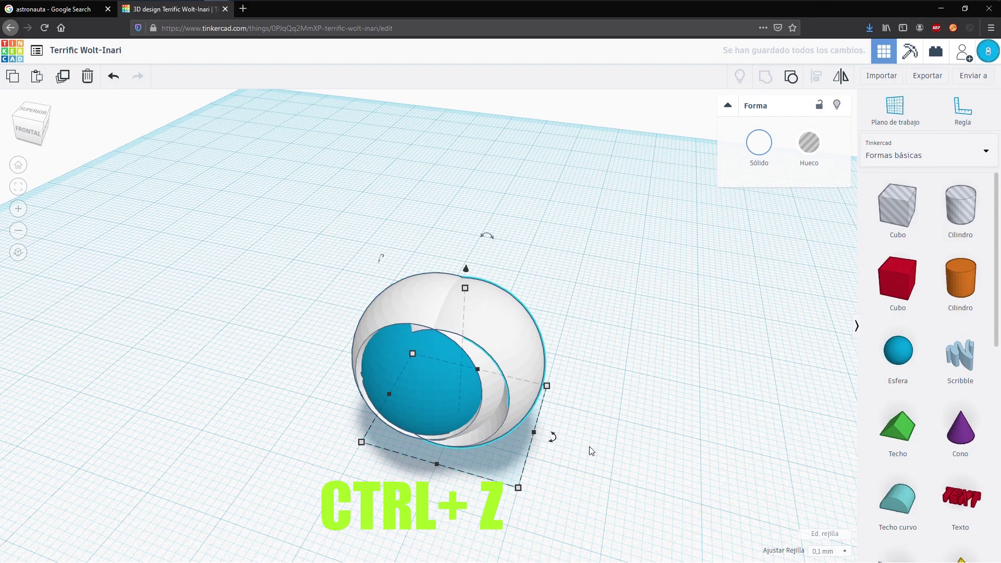
{"action": "key", "text": "ctrl+z"}
{"action": "key", "text": "ctrl+z"}
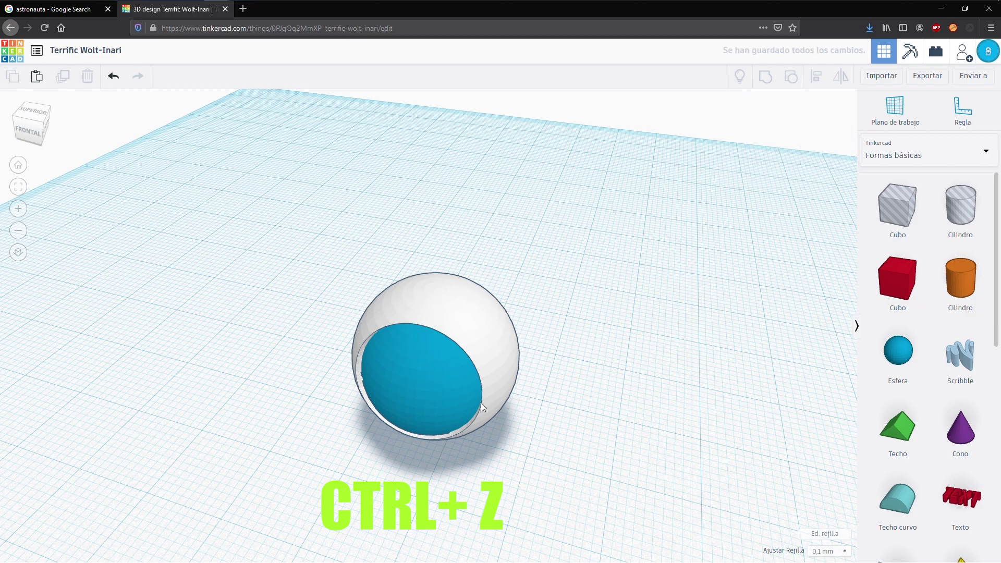
{"action": "key", "text": "ctrl+z"}
- Duplicate the blue visor sphere and move the copy out to the right side of the helmet
{"action": "key", "text": "ctrl+d"}
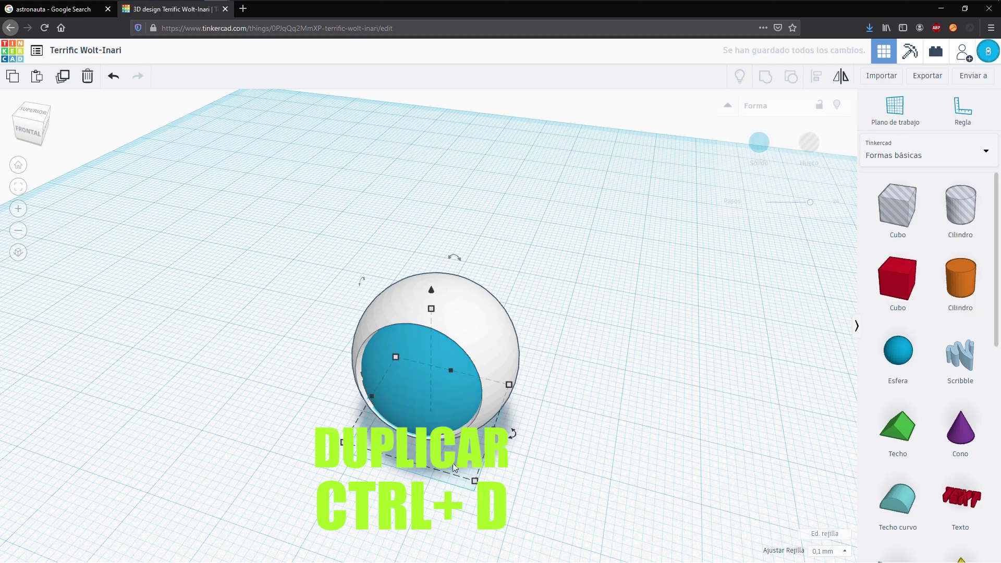
{"action": "left_click_drag", "start_coordinate": [453, 463], "coordinate": [455, 464]}
{"action": "left_click_drag", "start_coordinate": [416, 431], "coordinate": [481, 447]}
{"action": "key", "text": "Right"}
{"action": "key", "text": "Right"}
{"action": "key", "text": "Right"}
{"action": "key", "text": "Right"}
{"action": "key", "text": "Right"}
{"action": "key", "text": "Right"}
{"action": "key", "text": "Right"}
{"action": "key", "text": "Right"}
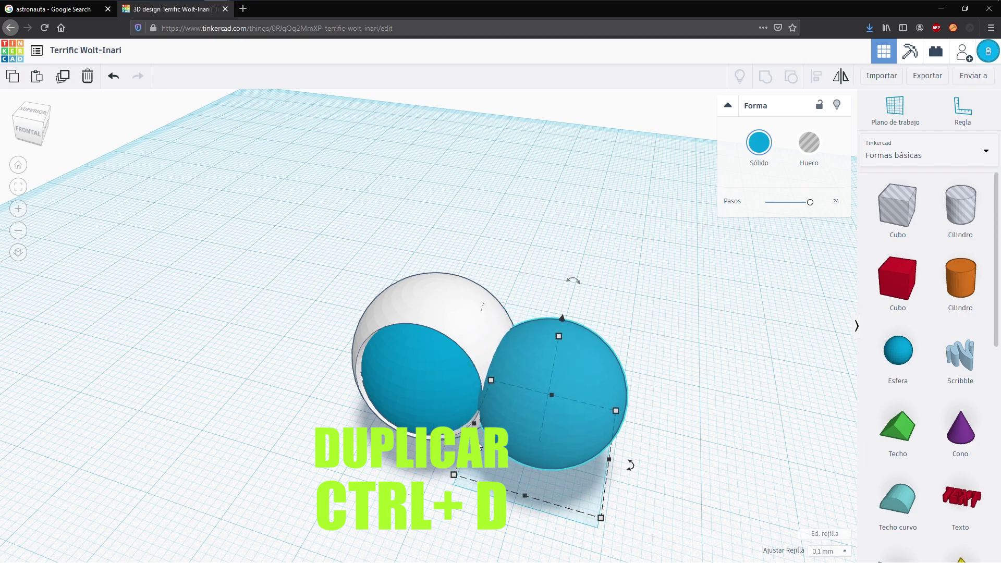
- Reshape the blue copy into a small, flattened ear-piece ellipsoid beside the helmet and raise it above the workplane
{"action": "left_click_drag", "start_coordinate": [481, 489], "coordinate": [560, 458]}
{"action": "left_click_drag", "start_coordinate": [658, 449], "coordinate": [576, 446]}
{"action": "right_click_drag", "start_coordinate": [714, 435], "coordinate": [503, 355]}
{"action": "left_click", "coordinate": [364, 247]}
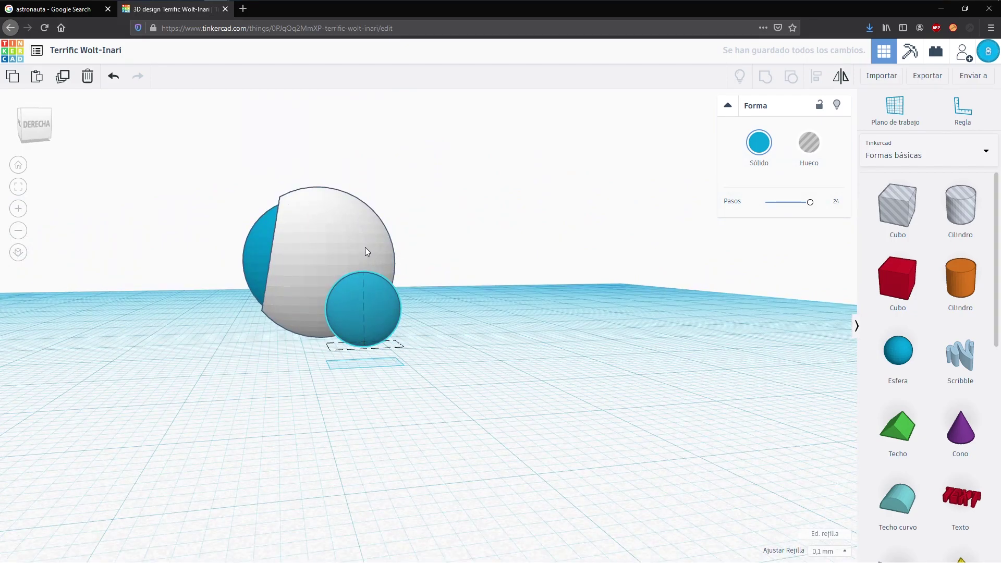
{"action": "scroll", "coordinate": [365, 247], "scroll_direction": "up", "scroll_amount": 4}
{"action": "key", "text": "ctrl+z"}
{"action": "left_click", "coordinate": [340, 312]}
{"action": "left_click_drag", "start_coordinate": [363, 243], "coordinate": [354, 190]}
{"action": "right_click_drag", "start_coordinate": [353, 190], "coordinate": [428, 373]}
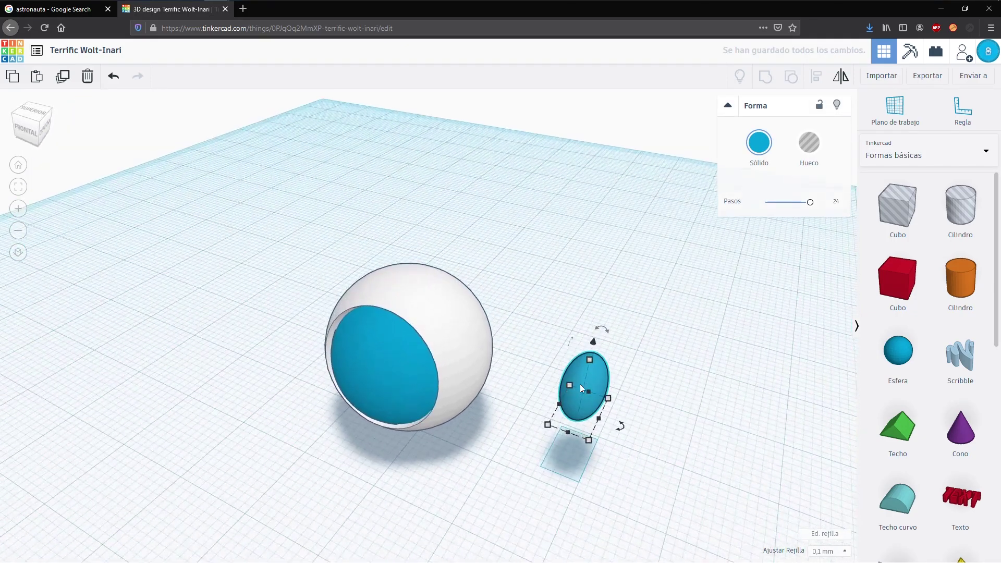
- Place the small ellipsoid partly inside the helmet's right side and colour it grey
{"action": "left_click_drag", "start_coordinate": [580, 384], "coordinate": [472, 363]}
{"action": "left_click", "coordinate": [757, 146]}
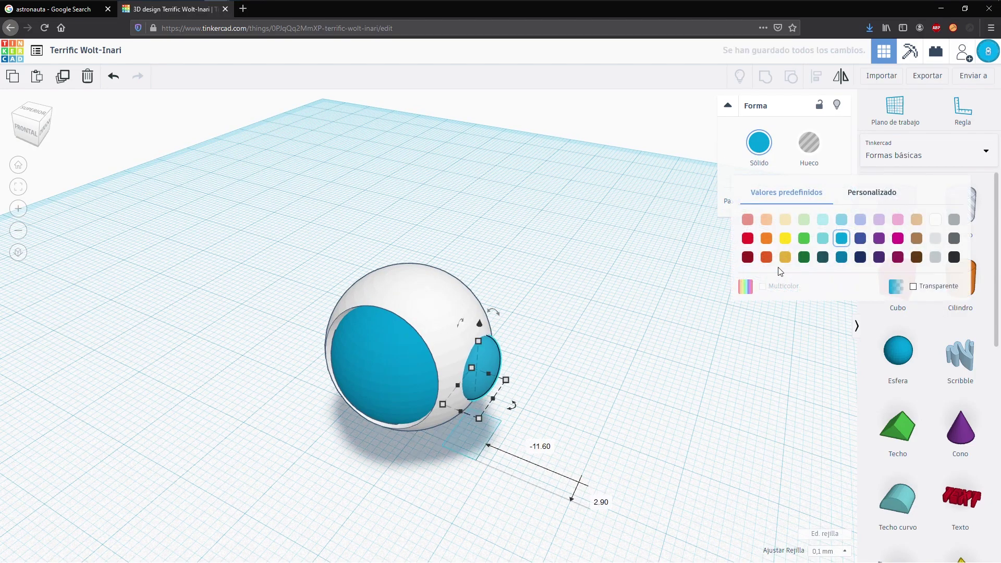
{"action": "left_click", "coordinate": [941, 238]}
{"action": "right_click_drag", "start_coordinate": [462, 360], "coordinate": [663, 397]}
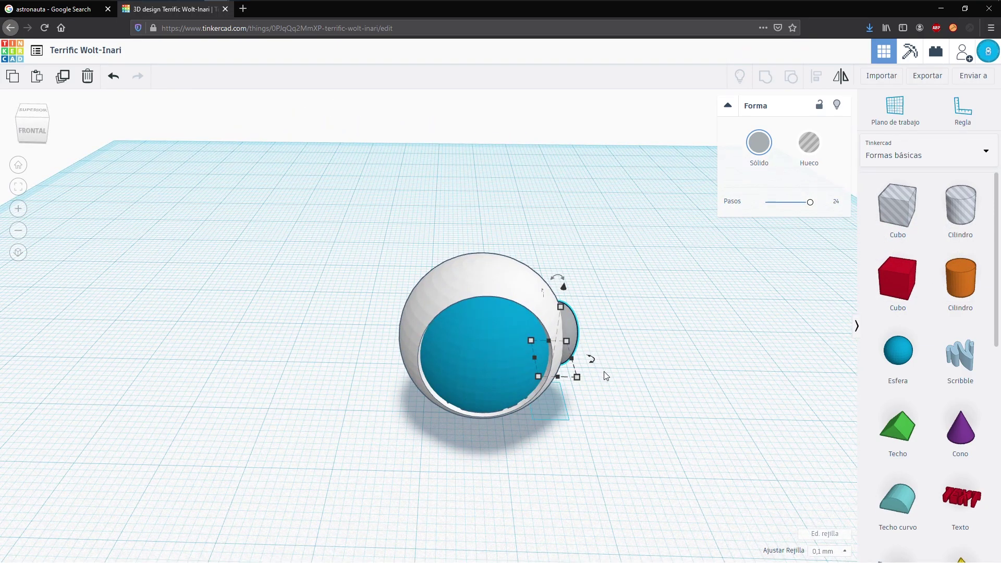
- Duplicate the grey ear piece and shift the copy across to the opposite side of the helmet, partly embedded like the original
{"action": "key", "text": "ctrl+d"}
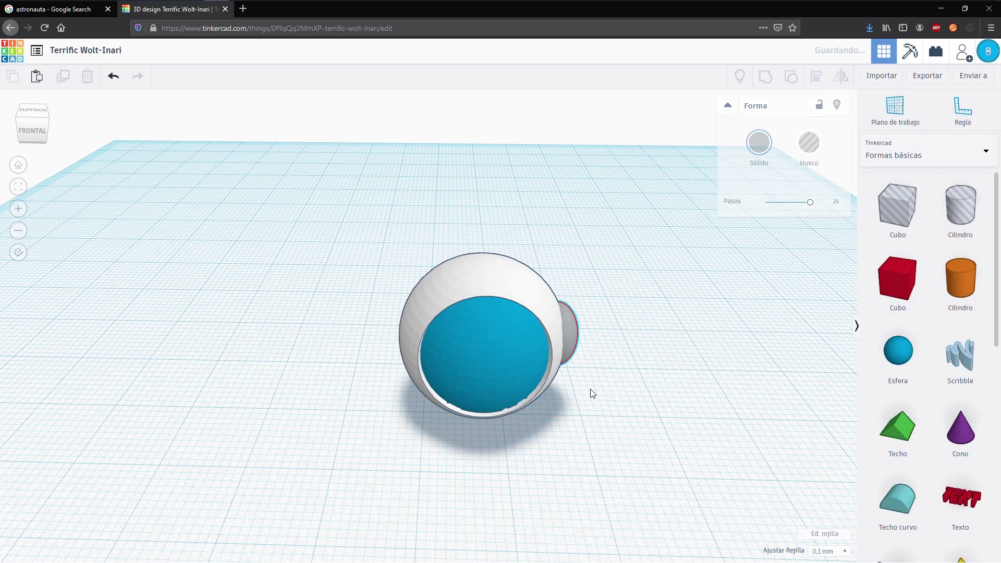
{"action": "scroll", "coordinate": [589, 334], "scroll_direction": "up", "scroll_amount": 2}
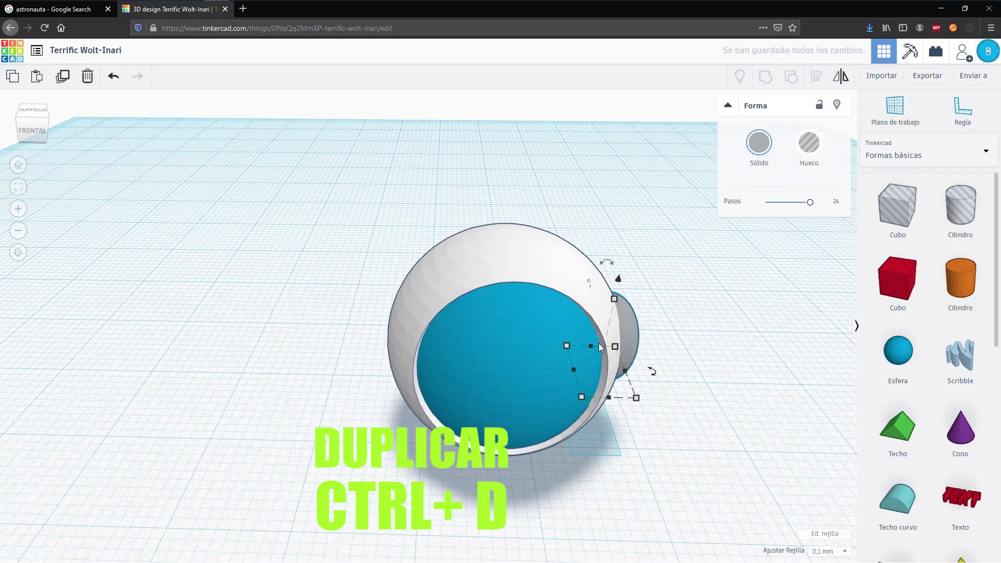
{"action": "key", "text": "Left"}
{"action": "key", "text": "Left"}
{"action": "key", "text": "Left"}
{"action": "key", "text": "Left"}
{"action": "key", "text": "Left"}
{"action": "key", "text": "Left"}
{"action": "key", "text": "Left"}
{"action": "key", "text": "Left"}
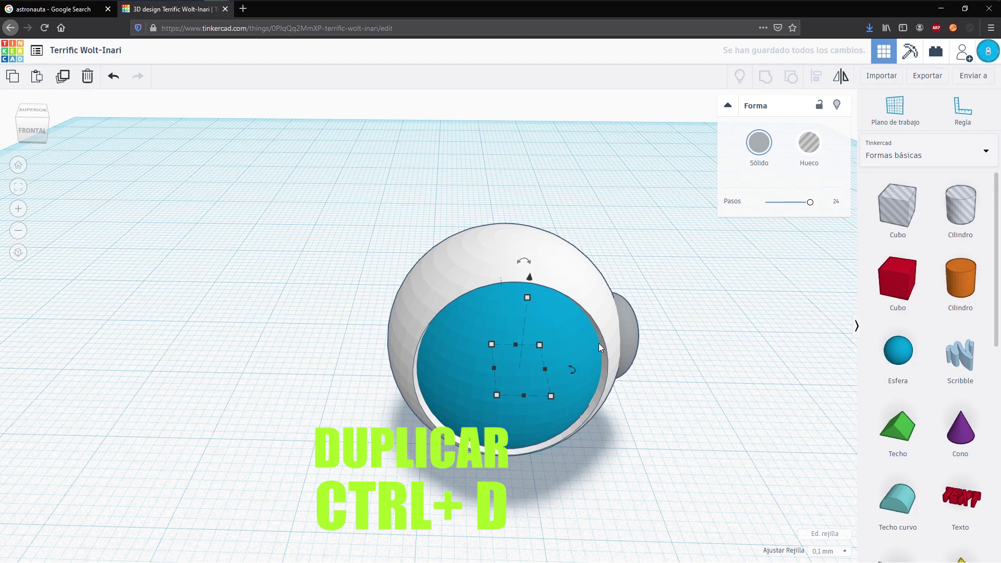
{"action": "key", "text": "Left"}
{"action": "key", "text": "Left"}
{"action": "key", "text": "Left"}
{"action": "key", "text": "Left"}
{"action": "key", "text": "Left"}
{"action": "key", "text": "Left"}
{"action": "key", "text": "Left"}
{"action": "key", "text": "Left"}
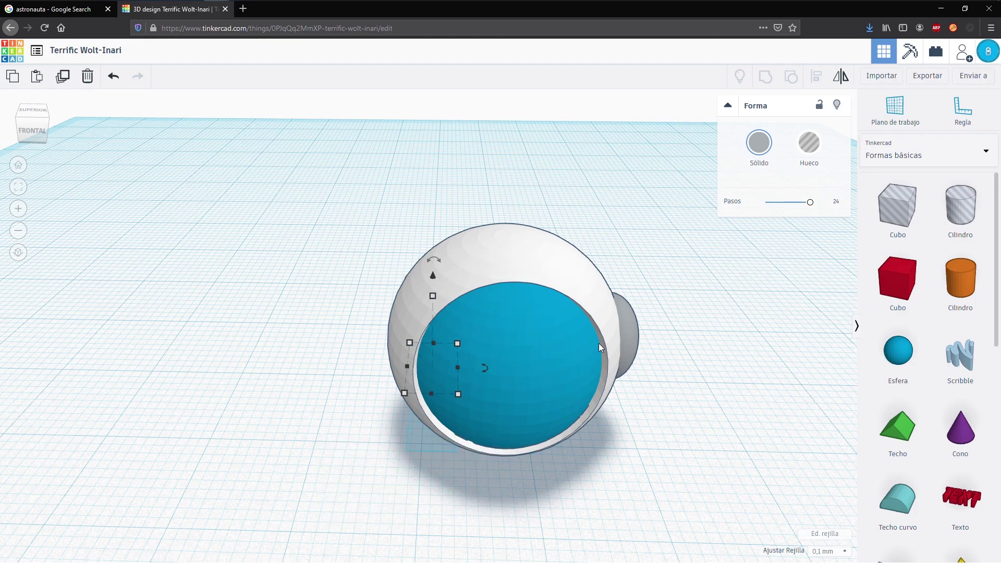
{"action": "key", "text": "Left"}
{"action": "key", "text": "Left"}
{"action": "key", "text": "Right"}
{"action": "key", "text": "Right"}
{"action": "key", "text": "Right"}
{"action": "key", "text": "Right"}
{"action": "key", "text": "Right"}
{"action": "key", "text": "Right"}
{"action": "key", "text": "Right"}
{"action": "key", "text": "Right"}
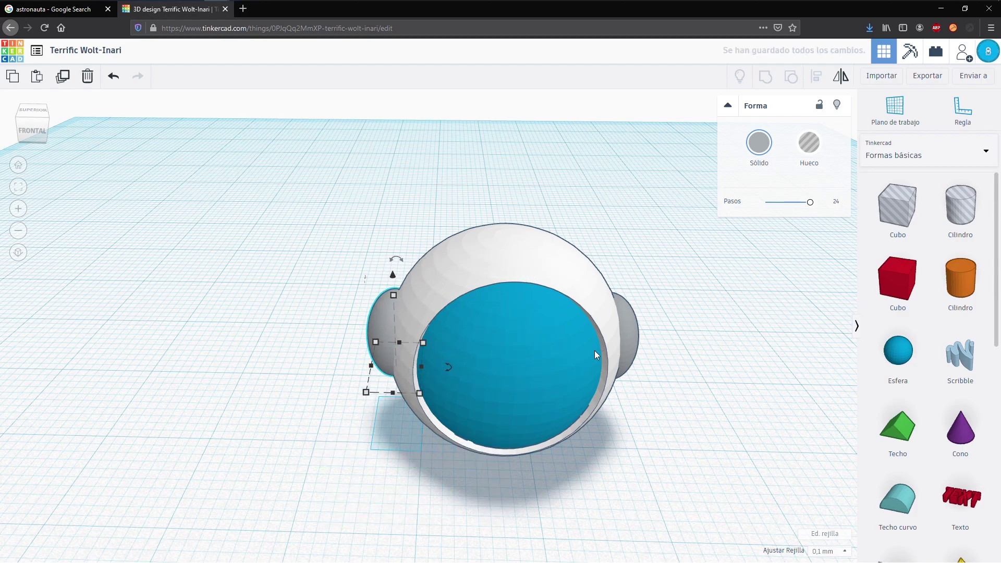
{"action": "scroll", "coordinate": [597, 346], "scroll_direction": "down", "scroll_amount": 3}
{"action": "right_click_drag", "start_coordinate": [565, 431], "coordinate": [563, 415]}
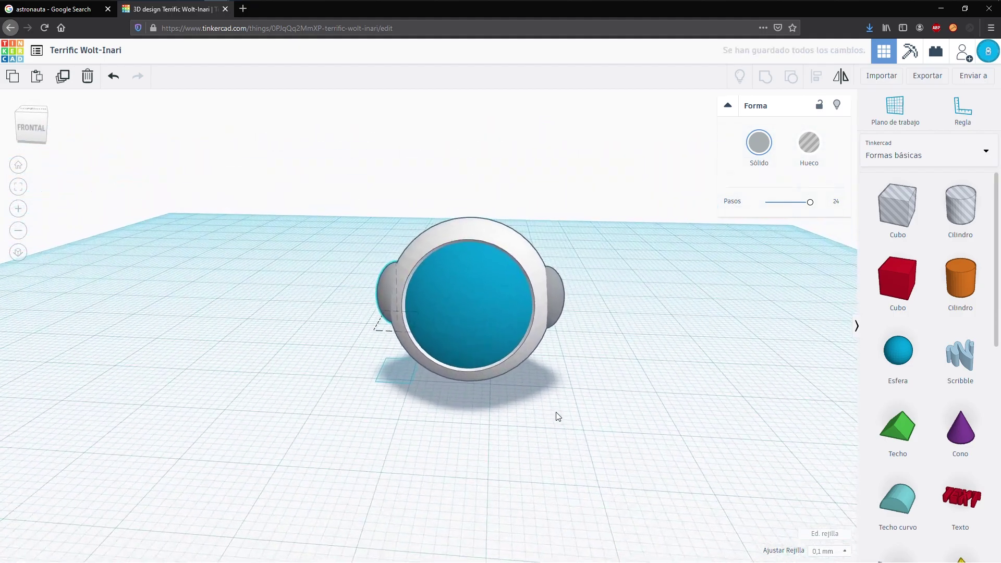
{"action": "scroll", "coordinate": [561, 414], "scroll_direction": "down", "scroll_amount": 2}
{"action": "left_click", "coordinate": [525, 370]}
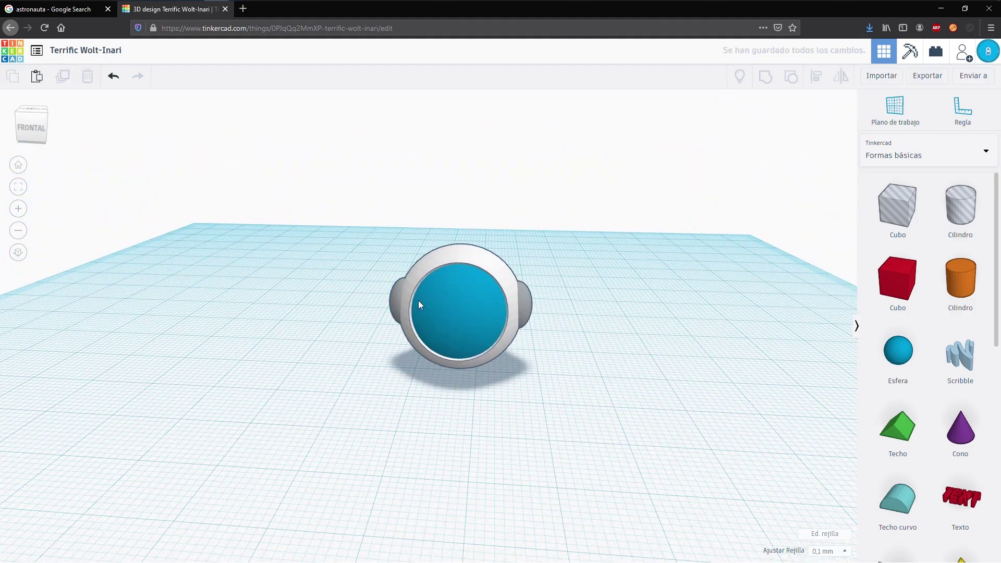
- Select the complete helmet with its visor and ear pieces and raise it well above the workplane
{"action": "left_click_drag", "start_coordinate": [386, 221], "coordinate": [565, 398]}
{"action": "left_click_drag", "start_coordinate": [462, 224], "coordinate": [453, 116]}
{"action": "right_click_drag", "start_coordinate": [522, 222], "coordinate": [561, 268]}
- Add a box beside the helmet, round its edges with a 3.33 radius, and reshape it to about 18.4 mm wide and 23.8 mm tall
{"action": "left_click_drag", "start_coordinate": [898, 279], "coordinate": [589, 370]}
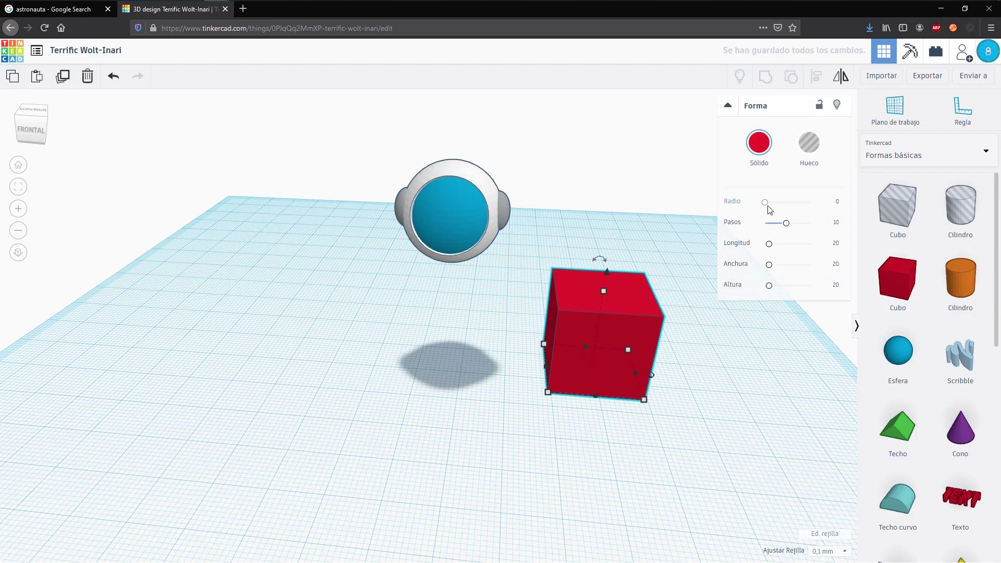
{"action": "mouse_move", "coordinate": [766, 206]}
{"action": "left_mouse_down"}
{"action": "mouse_move", "coordinate": [800, 205]}
{"action": "mouse_move", "coordinate": [772, 209]}
{"action": "left_mouse_up"}
{"action": "right_click_drag", "start_coordinate": [642, 395], "coordinate": [447, 392]}
{"action": "left_click_drag", "start_coordinate": [450, 418], "coordinate": [383, 425]}
{"action": "right_click_drag", "start_coordinate": [382, 425], "coordinate": [436, 405]}
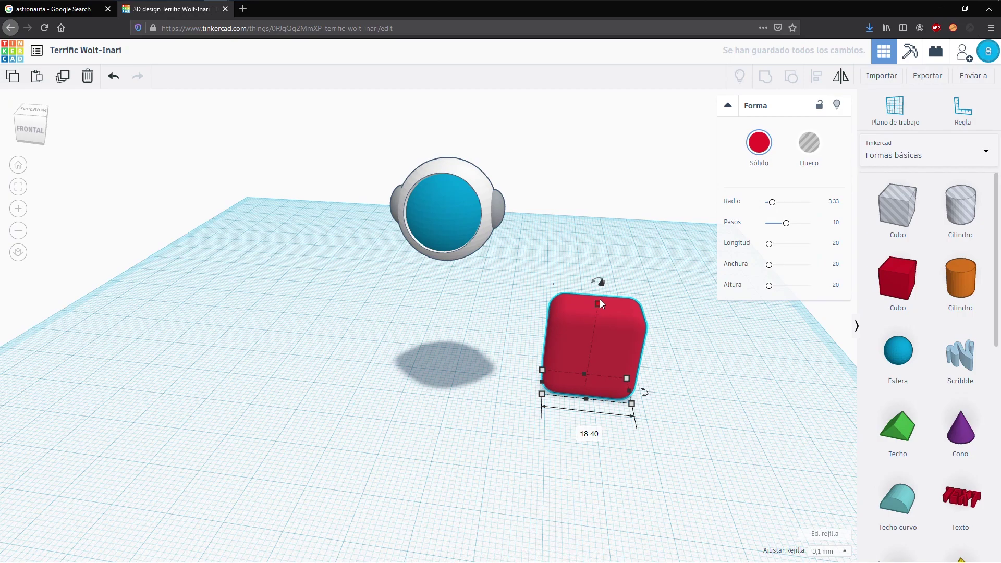
{"action": "left_click_drag", "start_coordinate": [600, 301], "coordinate": [601, 288]}
- Colour the rounded box white and place it directly beneath the raised helmet
{"action": "left_click", "coordinate": [762, 144]}
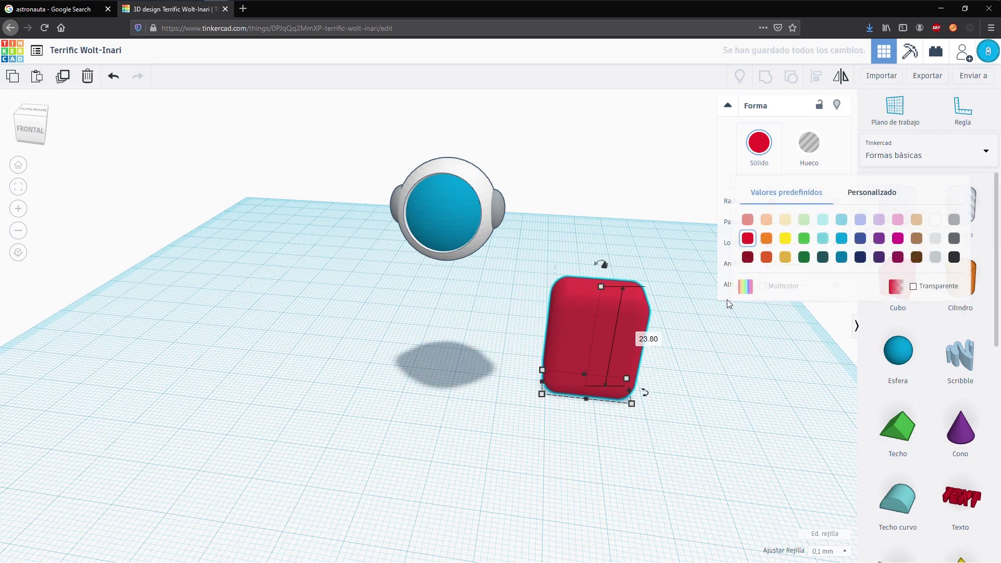
{"action": "left_click", "coordinate": [931, 219]}
{"action": "left_click_drag", "start_coordinate": [572, 334], "coordinate": [432, 309]}
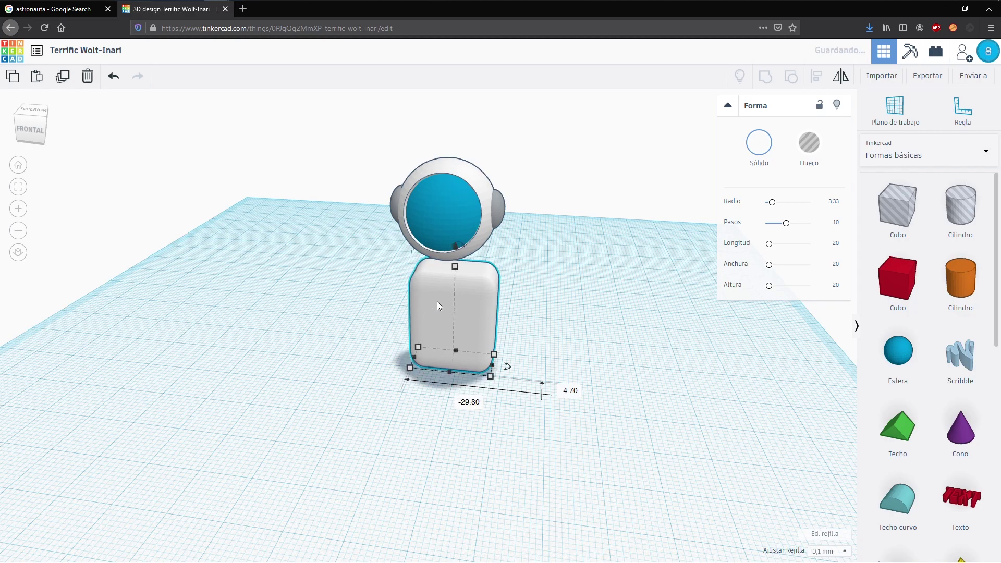
{"action": "left_click_drag", "start_coordinate": [436, 225], "coordinate": [427, 281]}
{"action": "key", "text": "ctrl+z"}
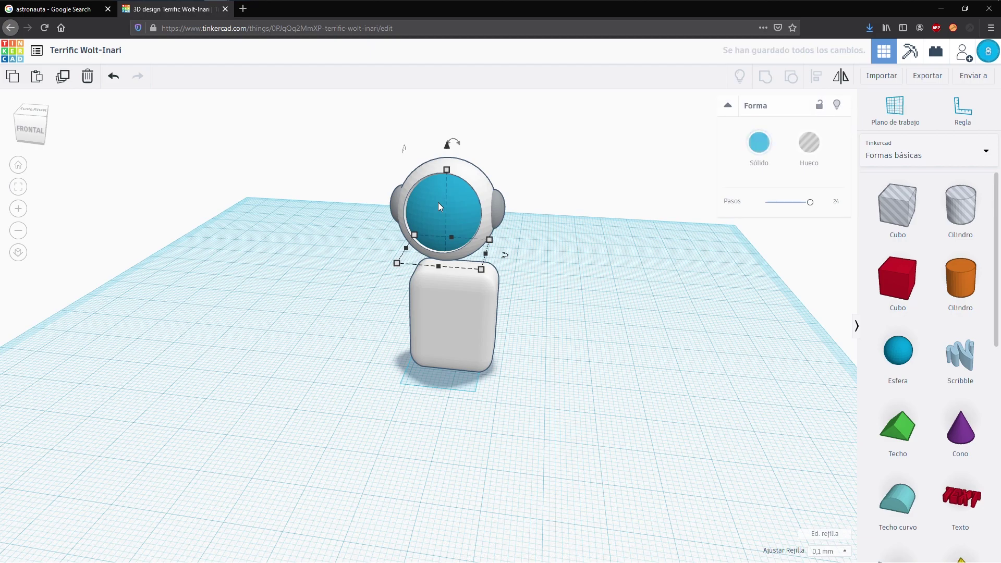
{"action": "left_click_drag", "start_coordinate": [447, 142], "coordinate": [446, 236]}
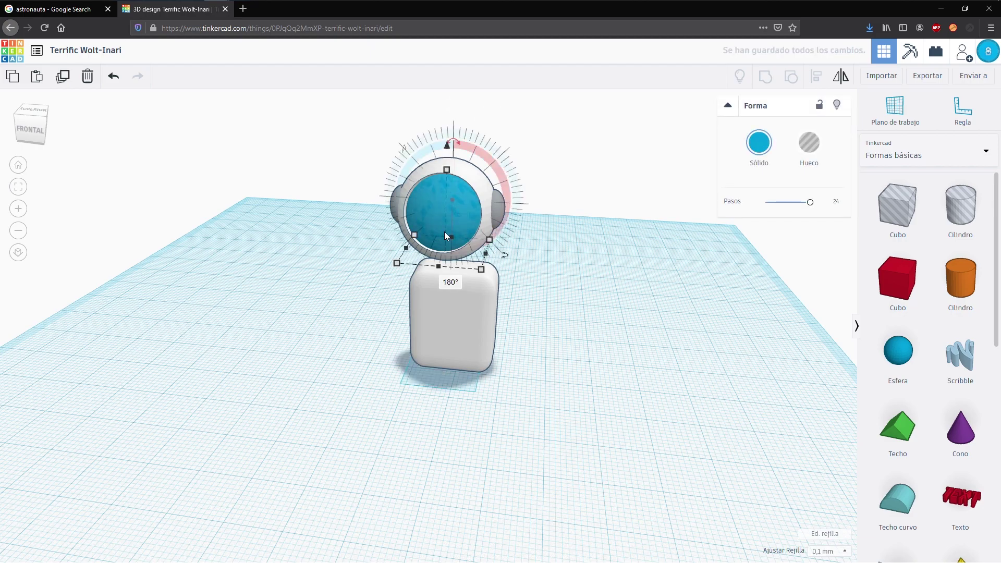
- Duplicate the blue visor sphere, lower the copy 22.5 mm in front of the white box, and stretch it taller into an ellipsoid
{"action": "left_click_drag", "start_coordinate": [448, 147], "coordinate": [457, 256]}
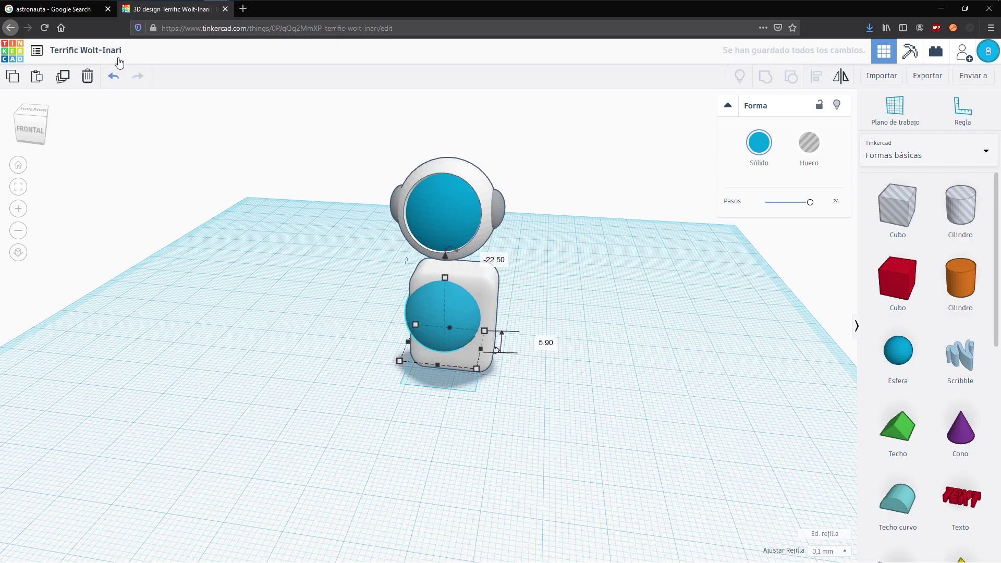
{"action": "left_click", "coordinate": [96, 15]}
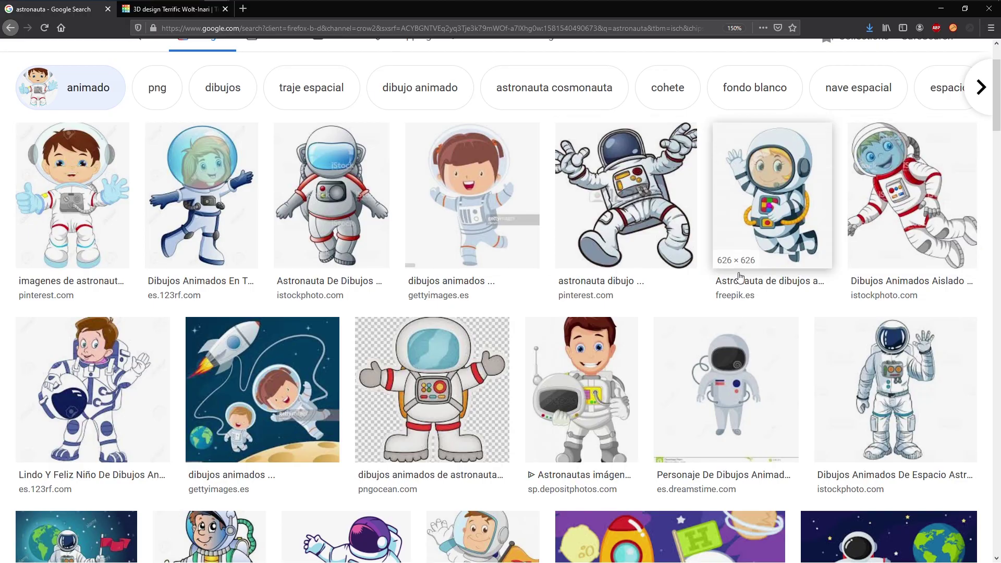
{"action": "left_click", "coordinate": [159, 14]}
{"action": "left_click_drag", "start_coordinate": [445, 276], "coordinate": [440, 245]}
{"action": "right_click_drag", "start_coordinate": [371, 368], "coordinate": [376, 336]}
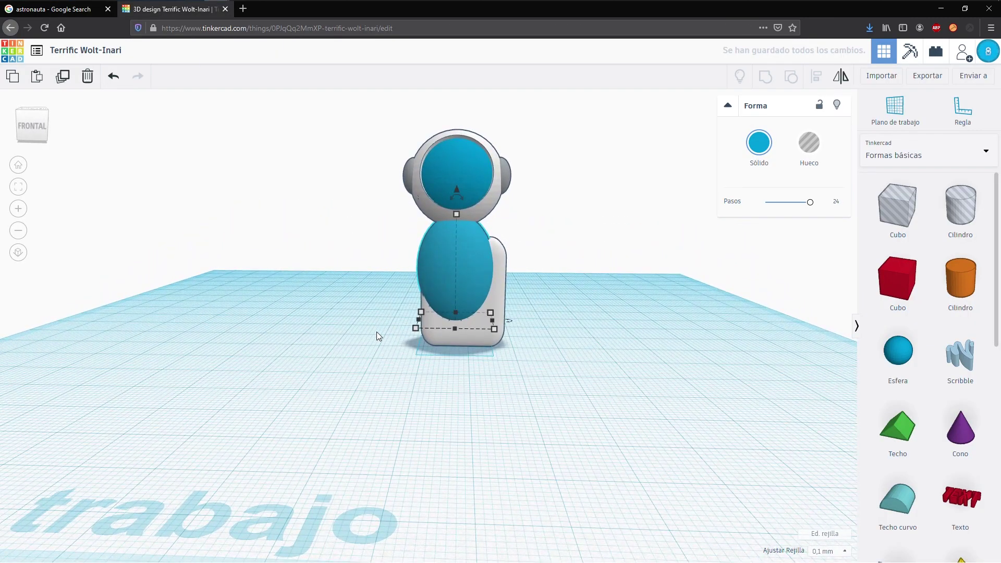
- Reduce the blue torso ellipsoid's depth to about 13.7 mm, check the astronaut reference images, and raise the ellipsoid slightly into the helmet
{"action": "right_click_drag", "start_coordinate": [450, 326], "coordinate": [385, 328]}
{"action": "left_click_drag", "start_coordinate": [393, 326], "coordinate": [392, 324]}
{"action": "left_click_drag", "start_coordinate": [332, 332], "coordinate": [335, 332]}
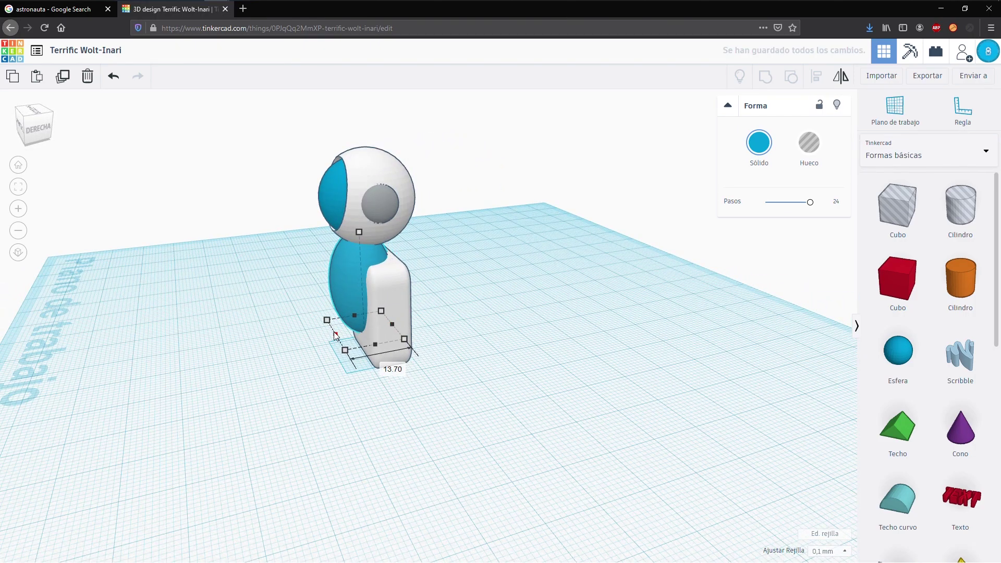
{"action": "right_click_drag", "start_coordinate": [333, 334], "coordinate": [453, 324]}
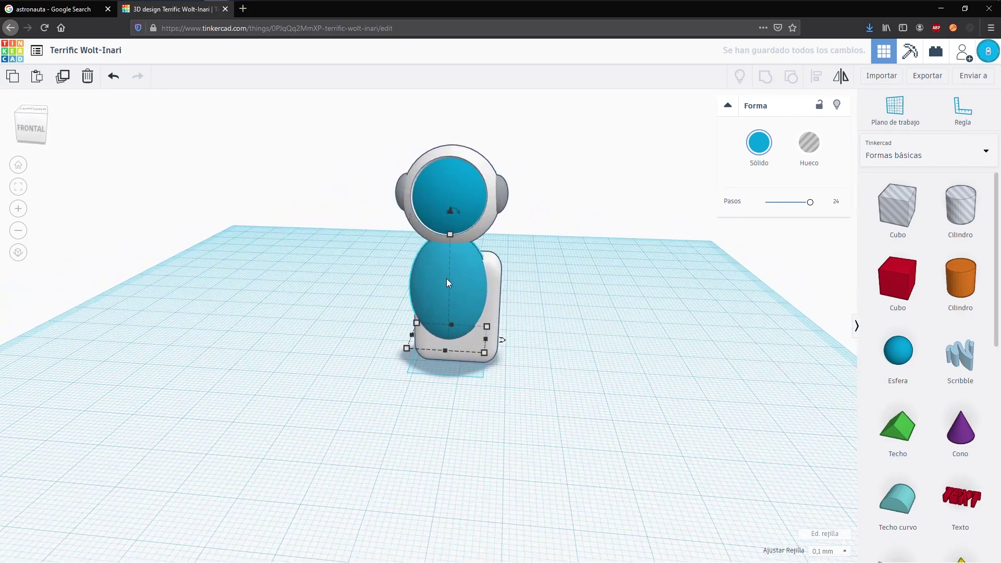
{"action": "left_click", "coordinate": [39, 9]}
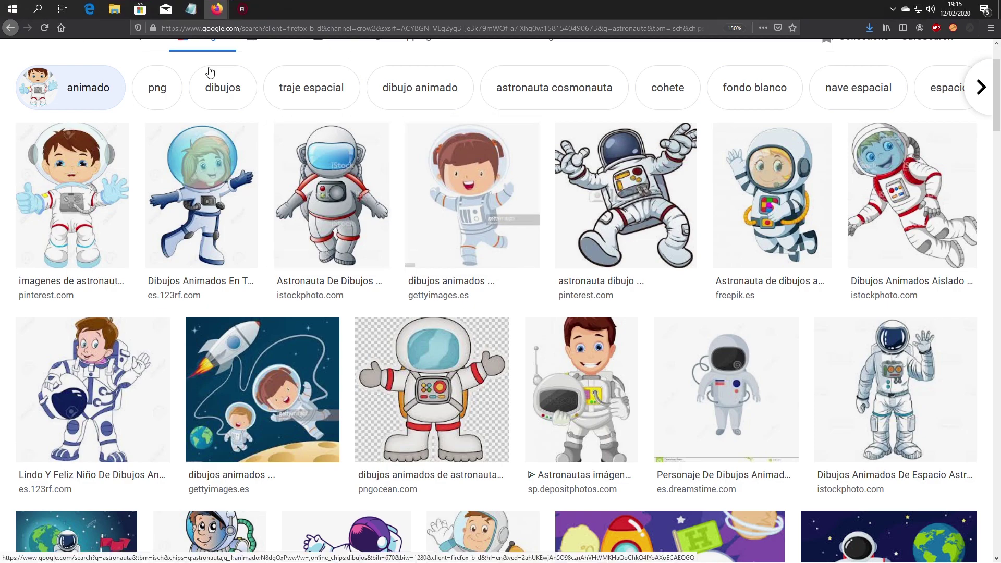
{"action": "left_click", "coordinate": [163, 11]}
{"action": "mouse_move", "coordinate": [407, 350]}
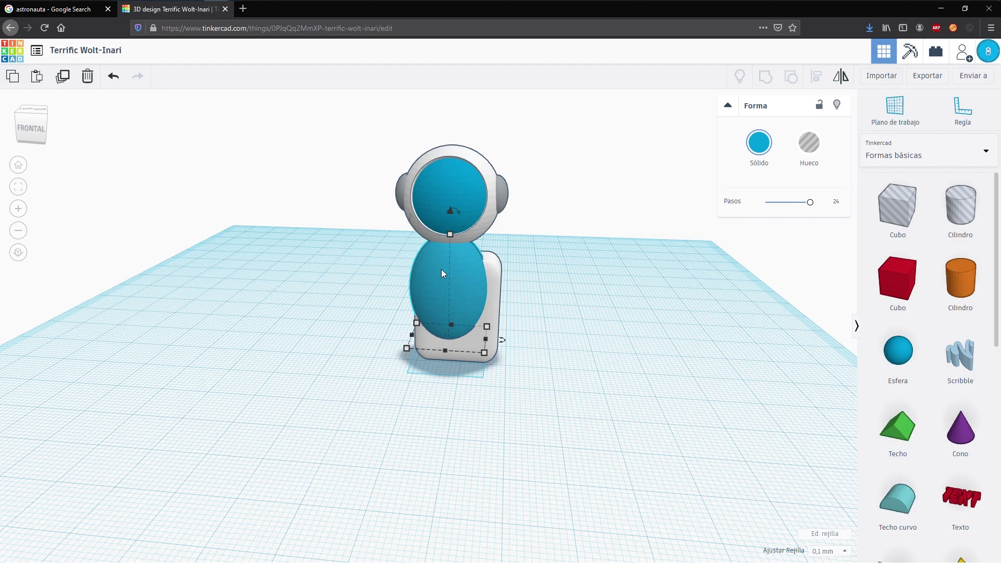
{"action": "left_click_drag", "start_coordinate": [449, 210], "coordinate": [449, 204]}
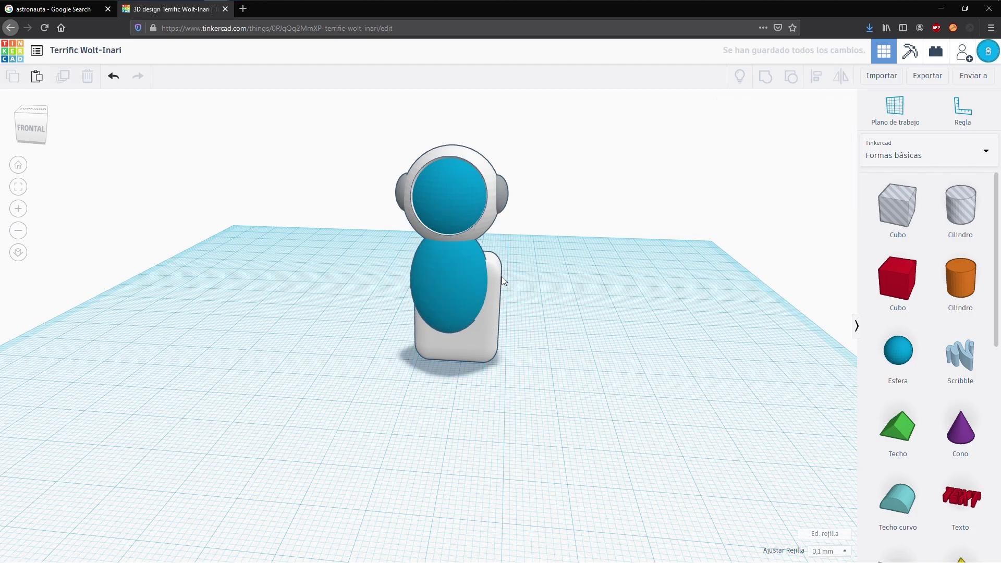
- Move the white rounded box behind the blue torso as a backpack and raise it off the workplane
{"action": "left_click", "coordinate": [489, 306]}
{"action": "right_click_drag", "start_coordinate": [551, 301], "coordinate": [375, 273]}
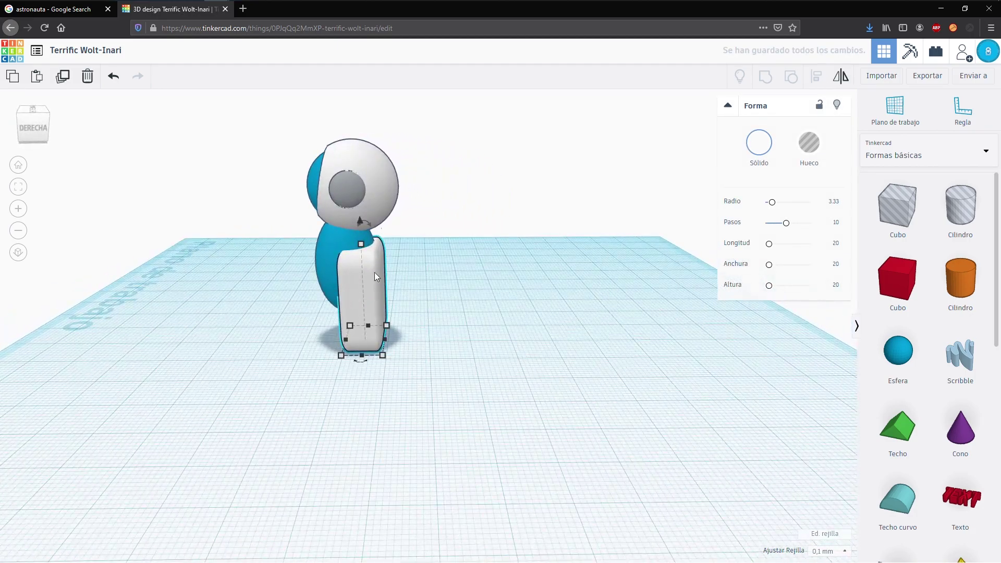
{"action": "left_click_drag", "start_coordinate": [372, 290], "coordinate": [380, 287]}
{"action": "left_click_drag", "start_coordinate": [383, 220], "coordinate": [381, 197]}
- Adjust the blue torso ellipsoid's height and widen it on both sides so it covers the middle of the backpack
{"action": "left_click", "coordinate": [350, 256]}
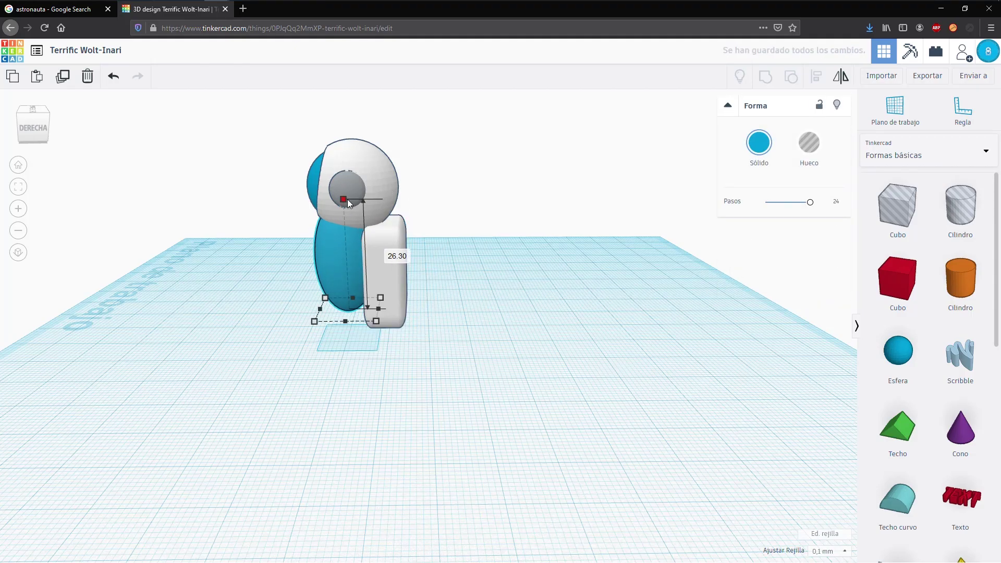
{"action": "left_click_drag", "start_coordinate": [343, 184], "coordinate": [347, 192]}
{"action": "right_click_drag", "start_coordinate": [263, 261], "coordinate": [442, 265]}
{"action": "left_click_drag", "start_coordinate": [481, 351], "coordinate": [487, 351]}
{"action": "left_click_drag", "start_coordinate": [409, 348], "coordinate": [405, 347]}
{"action": "right_click_drag", "start_coordinate": [415, 340], "coordinate": [472, 339]}
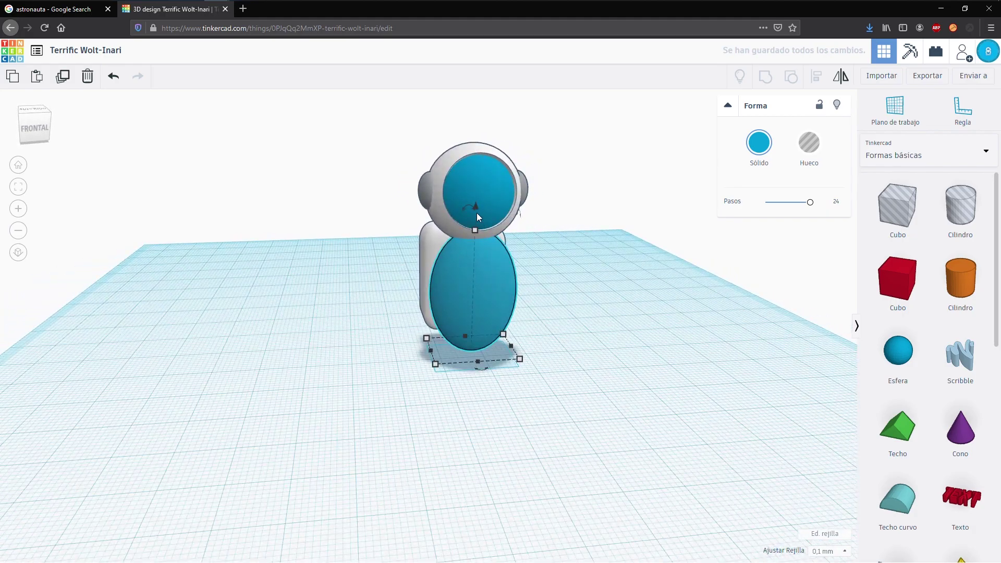
{"action": "right_click_drag", "start_coordinate": [505, 244], "coordinate": [526, 295]}
{"action": "left_click", "coordinate": [465, 299]}
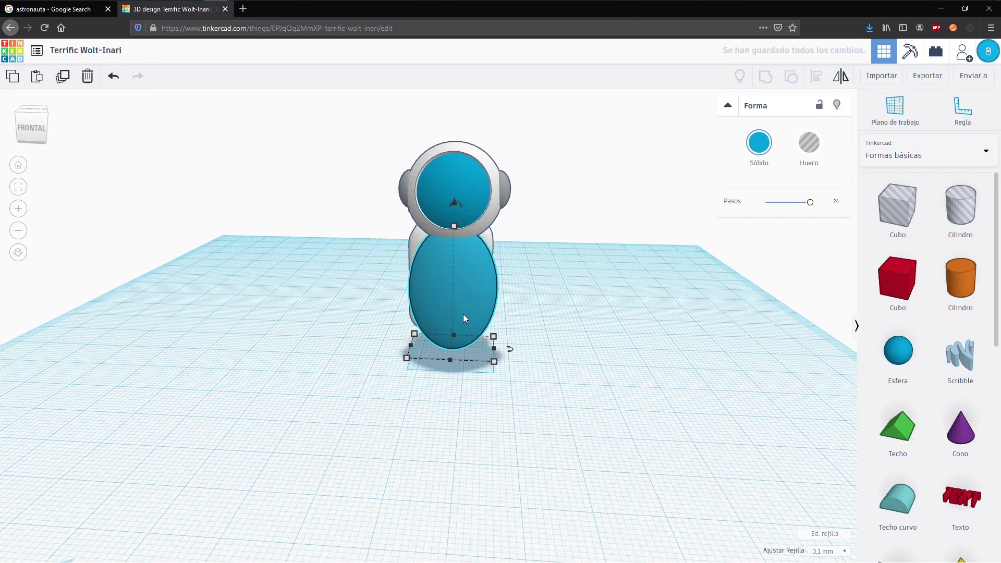
{"action": "scroll", "coordinate": [459, 299], "scroll_direction": "up", "scroll_amount": 1}
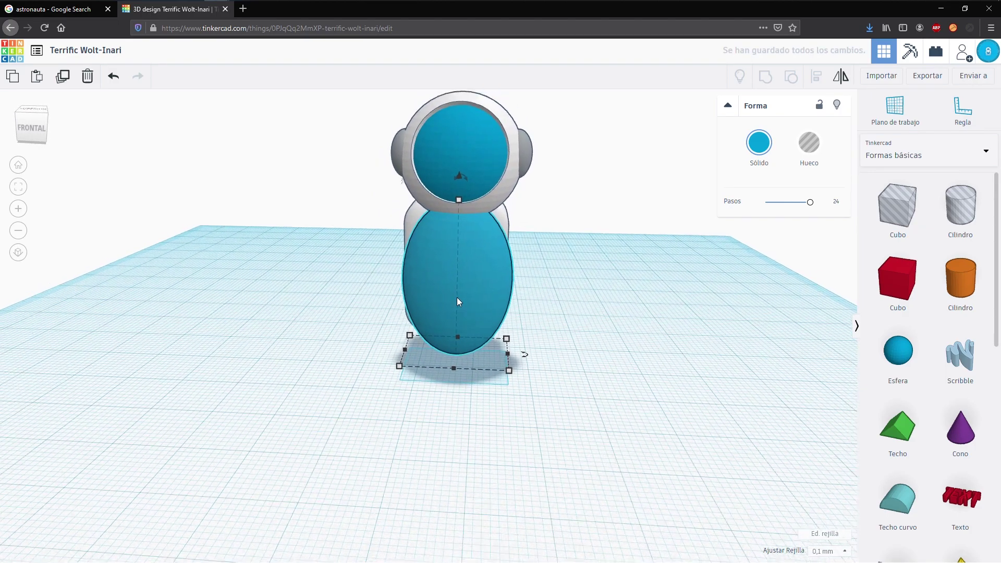
{"action": "scroll", "coordinate": [457, 298], "scroll_direction": "down", "scroll_amount": 1}
{"action": "mouse_move", "coordinate": [457, 298]}
{"action": "right_mouse_down"}
{"action": "mouse_move", "coordinate": [395, 315]}
{"action": "mouse_move", "coordinate": [500, 327]}
{"action": "mouse_move", "coordinate": [498, 298]}
{"action": "mouse_move", "coordinate": [376, 295]}
{"action": "mouse_move", "coordinate": [486, 301]}
{"action": "mouse_move", "coordinate": [470, 300]}
{"action": "right_mouse_up"}
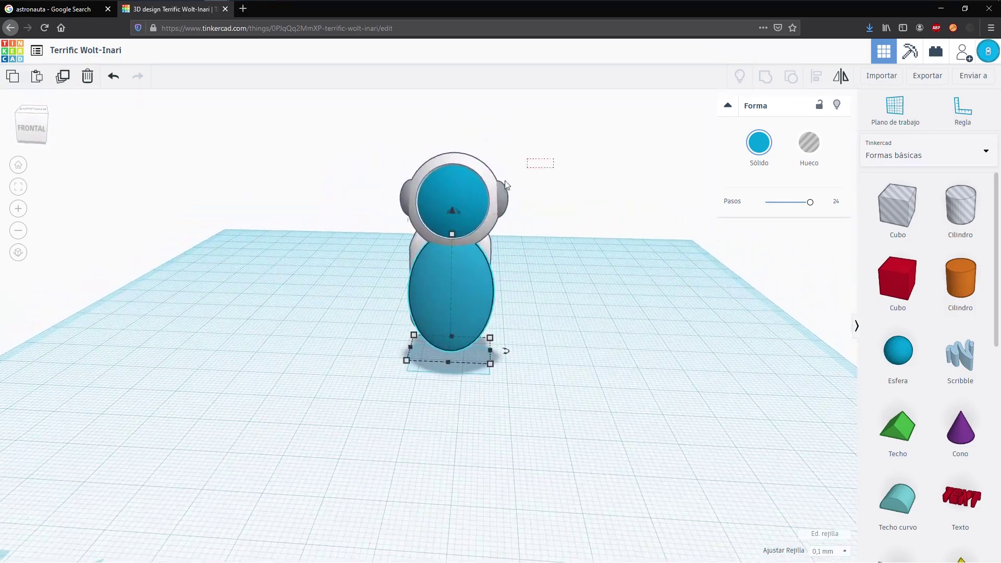
- Select all six astronaut shapes and raise them together by 19.8 mm to make room for the legs
{"action": "key", "text": "ctrl+a"}
{"action": "left_click_drag", "start_coordinate": [455, 120], "coordinate": [475, 38]}
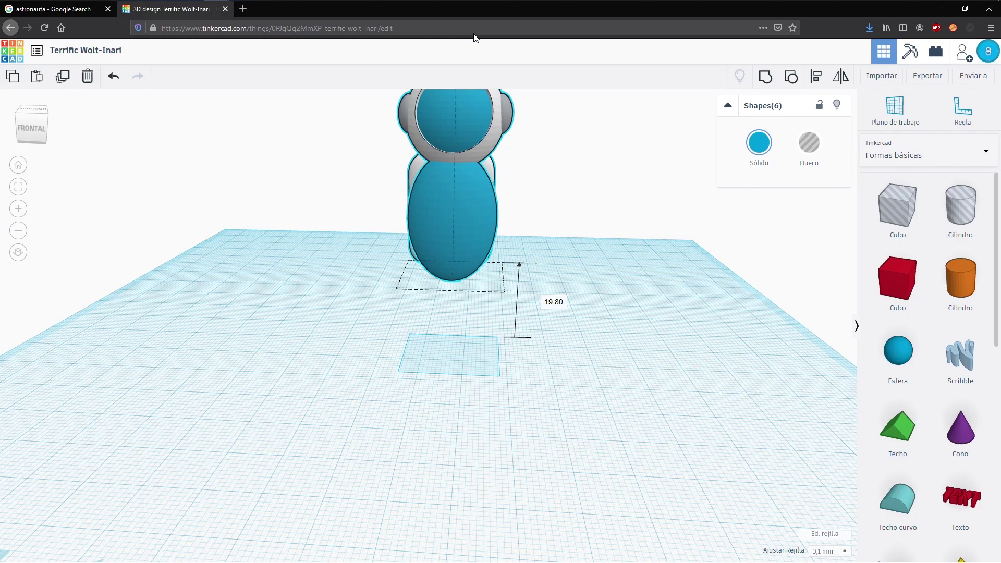
{"action": "right_click_drag", "start_coordinate": [503, 277], "coordinate": [306, 212]}
{"action": "left_click_drag", "start_coordinate": [395, 202], "coordinate": [395, 202]}
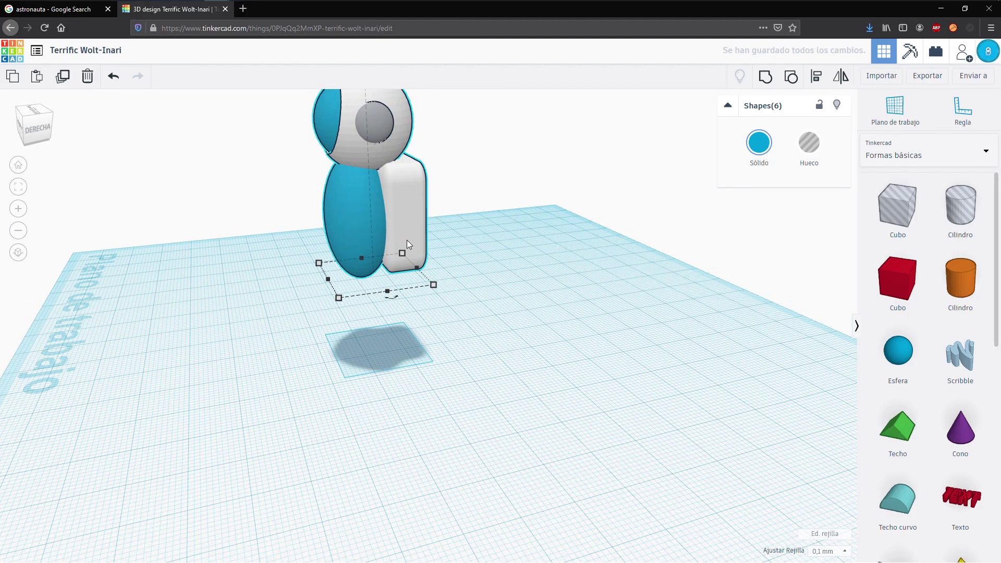
{"action": "key", "text": "ctrl+d"}
{"action": "scroll", "coordinate": [416, 253], "scroll_direction": "down", "scroll_amount": 2}
{"action": "left_click_drag", "start_coordinate": [382, 115], "coordinate": [385, 166]}
{"action": "key", "text": "ctrl+z"}
{"action": "left_click", "coordinate": [486, 321]}
- Duplicate the white backpack, lower the copy beneath the body, and narrow it to about 8.5 mm wide as a leg
{"action": "left_click", "coordinate": [417, 263]}
{"action": "key", "text": "ctrl+d"}
{"action": "left_click_drag", "start_coordinate": [404, 180], "coordinate": [411, 270]}
{"action": "right_click_drag", "start_coordinate": [410, 270], "coordinate": [516, 326]}
{"action": "scroll", "coordinate": [465, 347], "scroll_direction": "up", "scroll_amount": 3}
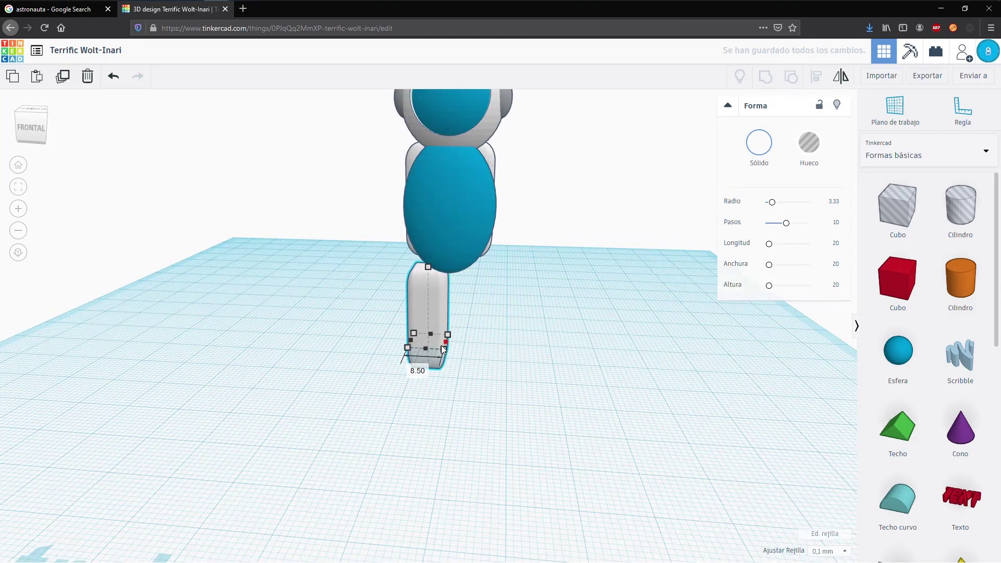
- Reduce the white leg's depth and set its edge radius to 5.17
{"action": "right_click_drag", "start_coordinate": [408, 357], "coordinate": [567, 380]}
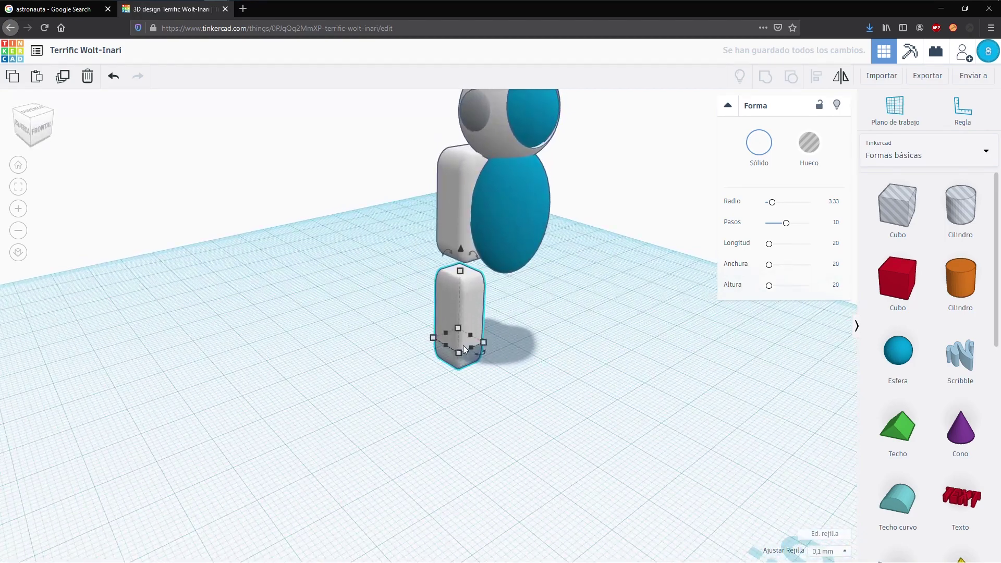
{"action": "left_click_drag", "start_coordinate": [472, 345], "coordinate": [462, 336]}
{"action": "left_click_drag", "start_coordinate": [772, 202], "coordinate": [791, 203]}
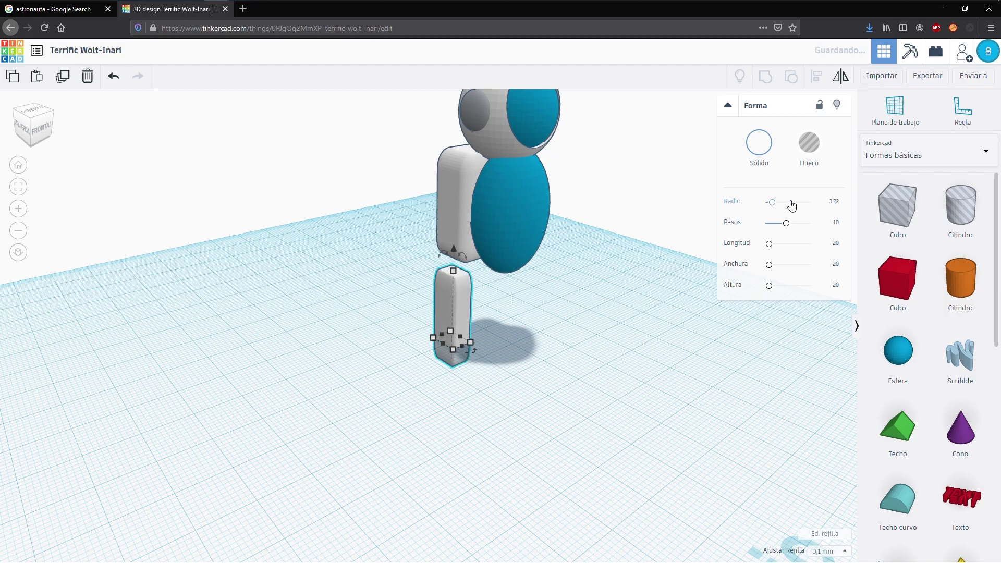
{"action": "left_click_drag", "start_coordinate": [768, 203], "coordinate": [775, 208]}
- Move the leg forward under the blue torso and raise it so its upper end meets the body
{"action": "right_click_drag", "start_coordinate": [603, 299], "coordinate": [514, 299]}
{"action": "left_click_drag", "start_coordinate": [464, 297], "coordinate": [503, 292]}
{"action": "right_click_drag", "start_coordinate": [504, 291], "coordinate": [328, 289]}
{"action": "left_click_drag", "start_coordinate": [453, 260], "coordinate": [457, 240]}
{"action": "left_click_drag", "start_coordinate": [465, 314], "coordinate": [449, 304]}
{"action": "right_click_drag", "start_coordinate": [404, 331], "coordinate": [487, 321]}
- Duplicate the leg and reshape the copy into a foot about 6.8 mm tall and 5.4 mm wide, extending forward from the leg
{"action": "left_click_drag", "start_coordinate": [485, 322], "coordinate": [496, 353]}
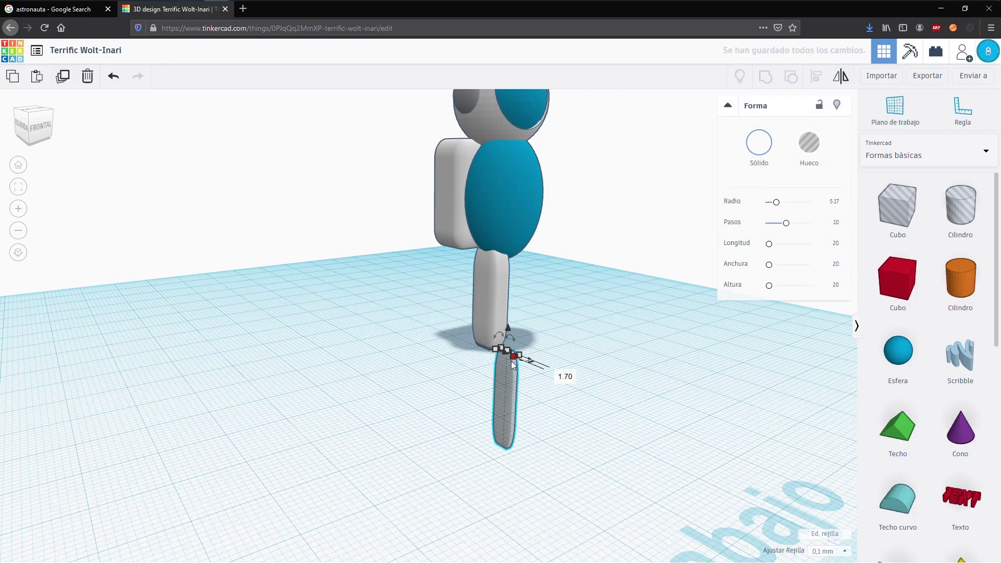
{"action": "key", "text": "ctrl+z"}
{"action": "key", "text": "ctrl+d"}
{"action": "left_click_drag", "start_coordinate": [491, 245], "coordinate": [488, 271]}
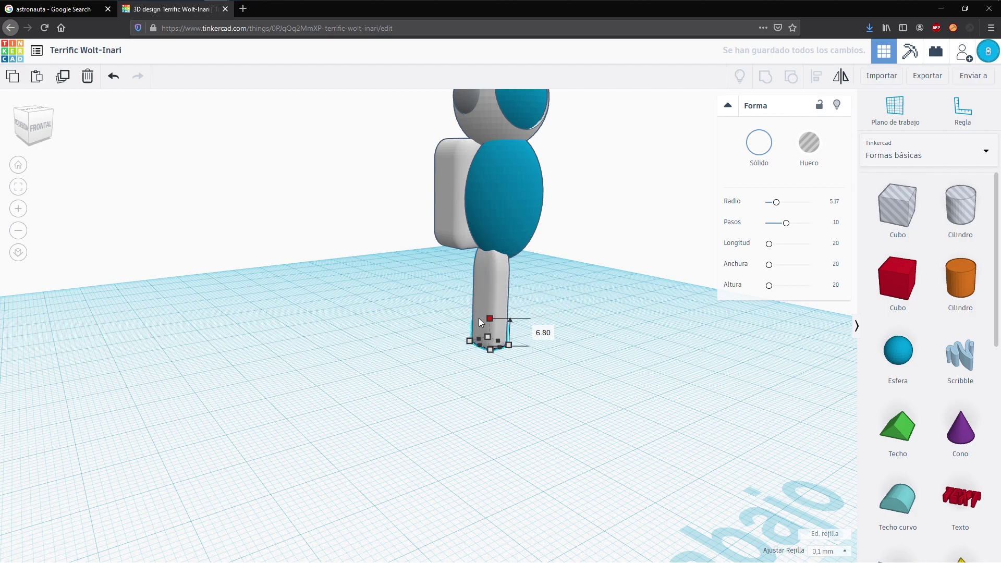
{"action": "left_click_drag", "start_coordinate": [499, 347], "coordinate": [538, 344]}
{"action": "right_click_drag", "start_coordinate": [538, 341], "coordinate": [490, 344]}
{"action": "left_click_drag", "start_coordinate": [447, 360], "coordinate": [458, 359]}
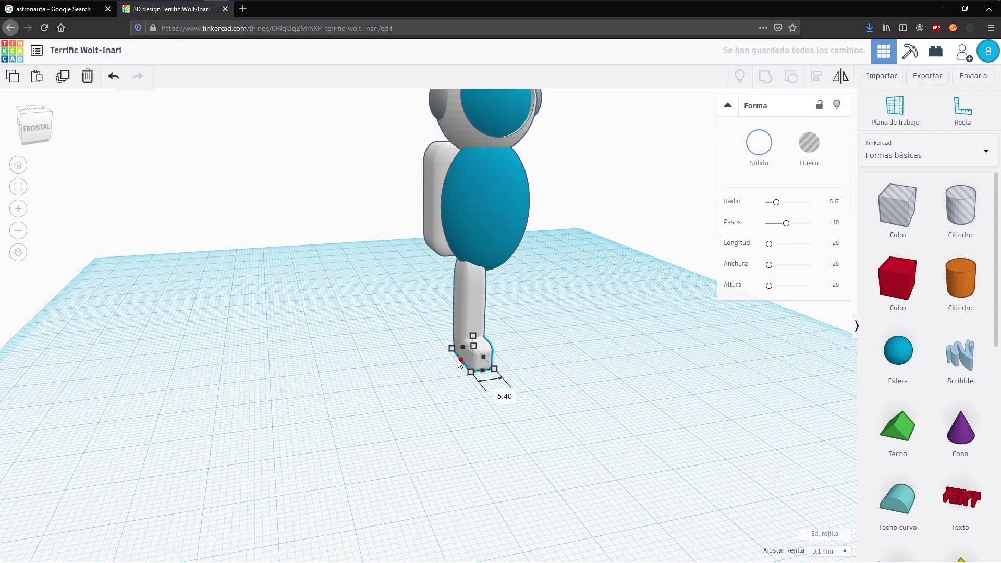
- Round the foot's edges by setting its edge radius to 5.4
{"action": "right_click_drag", "start_coordinate": [457, 358], "coordinate": [591, 345]}
{"action": "left_click_drag", "start_coordinate": [774, 204], "coordinate": [771, 203]}
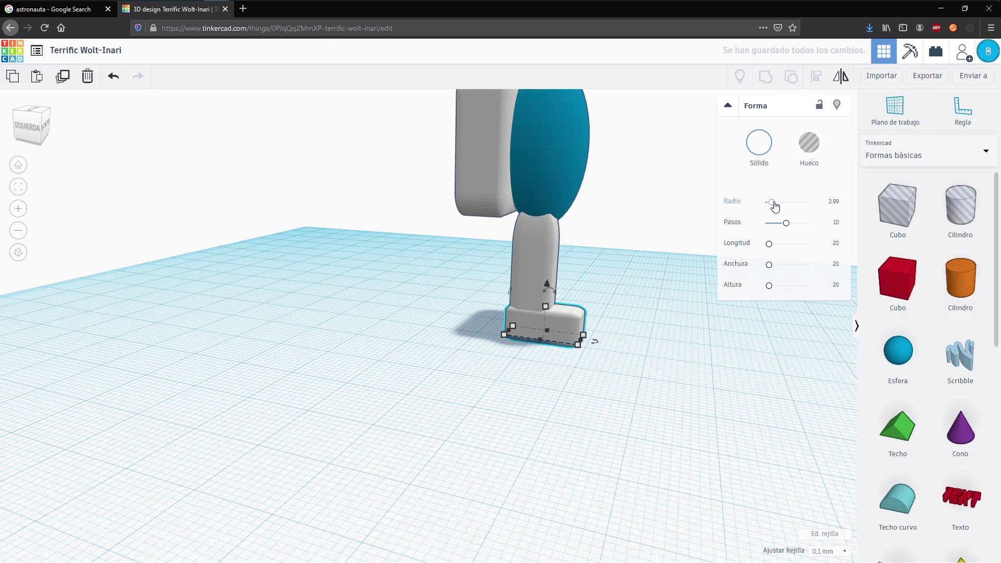
{"action": "left_click_drag", "start_coordinate": [770, 206], "coordinate": [776, 204]}
{"action": "right_click_drag", "start_coordinate": [657, 278], "coordinate": [427, 327]}
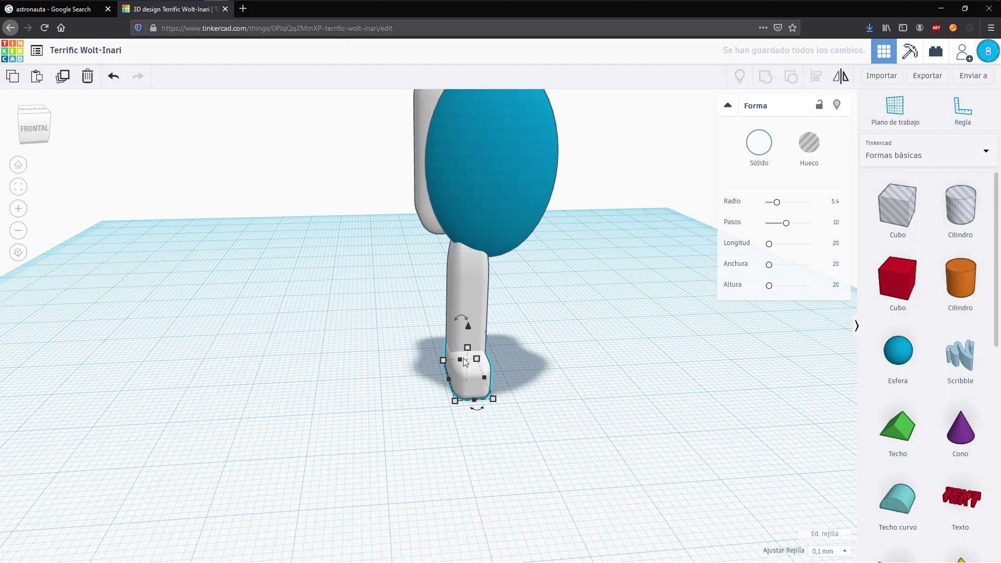
- Duplicate the foot and reshape the copy into a sole about 6.7 mm wide, 13.5 mm long and 2.8 mm tall
{"action": "mouse_move", "coordinate": [466, 347]}
{"action": "mouse_move", "coordinate": [474, 374]}
{"action": "right_mouse_down"}
{"action": "mouse_move", "coordinate": [462, 407]}
{"action": "mouse_move", "coordinate": [481, 379]}
{"action": "right_mouse_up"}
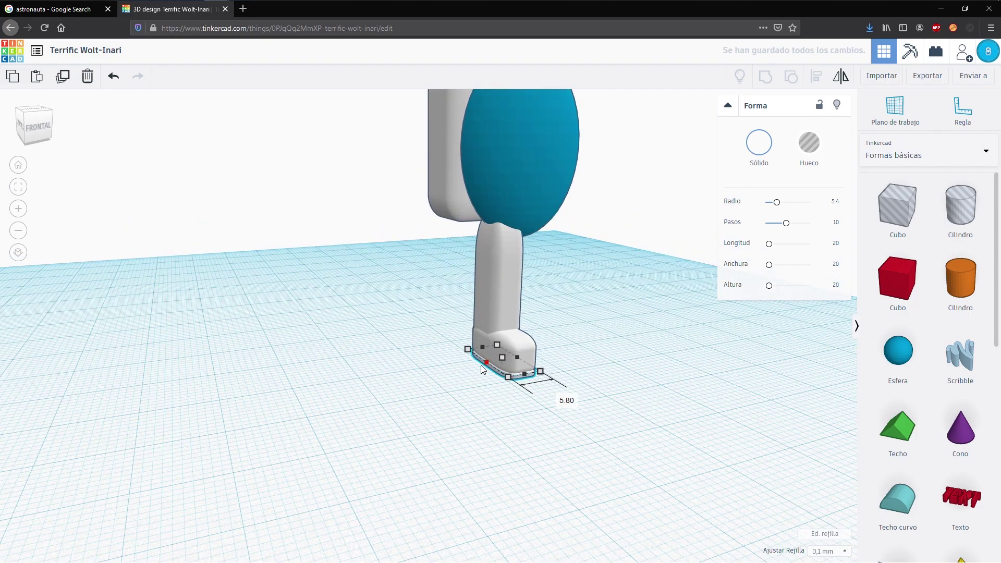
{"action": "left_click_drag", "start_coordinate": [485, 363], "coordinate": [484, 363]}
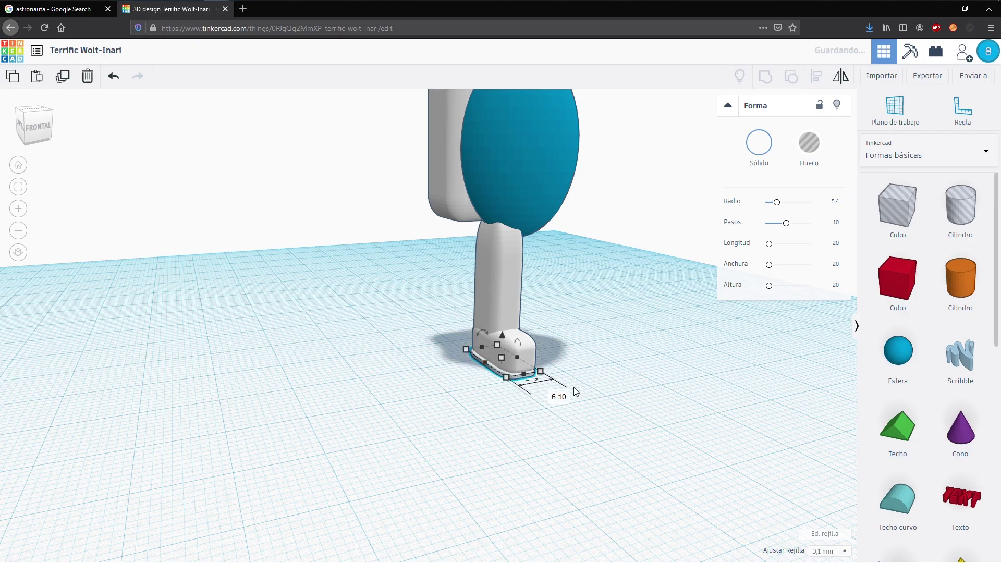
{"action": "right_click_drag", "start_coordinate": [575, 392], "coordinate": [463, 384]}
{"action": "left_click_drag", "start_coordinate": [455, 385], "coordinate": [457, 389]}
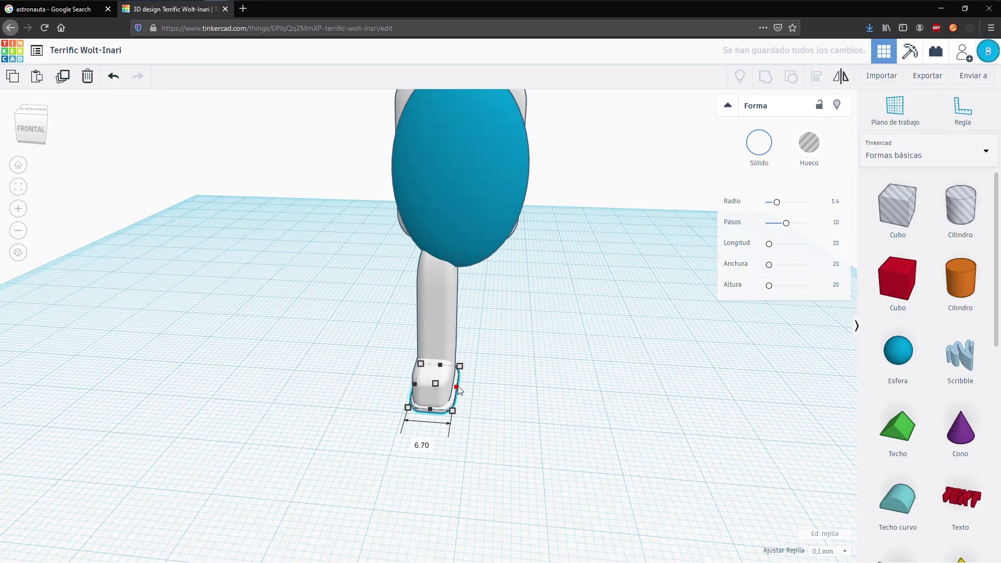
{"action": "right_click_drag", "start_coordinate": [469, 384], "coordinate": [588, 353]}
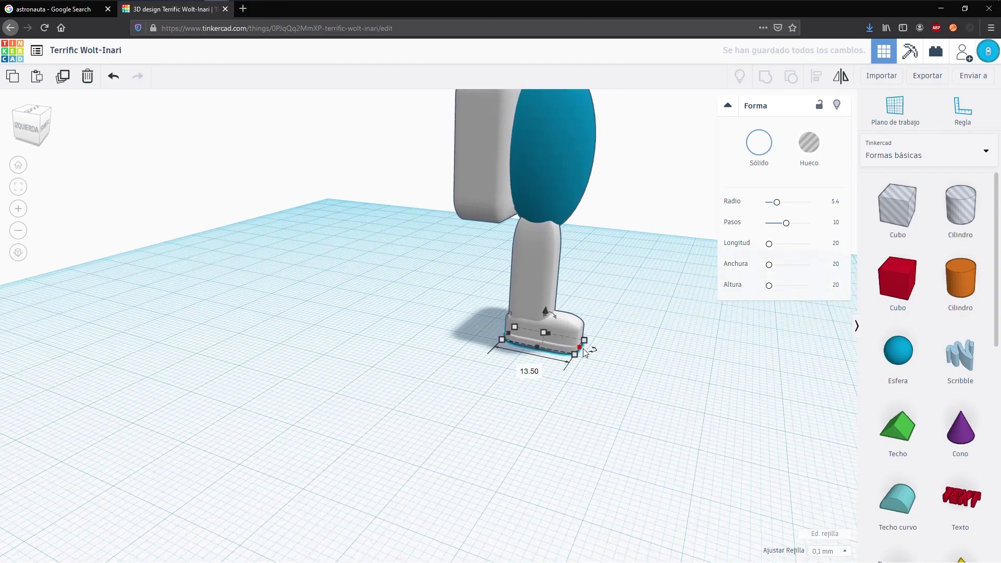
{"action": "right_click_drag", "start_coordinate": [454, 374], "coordinate": [550, 368]}
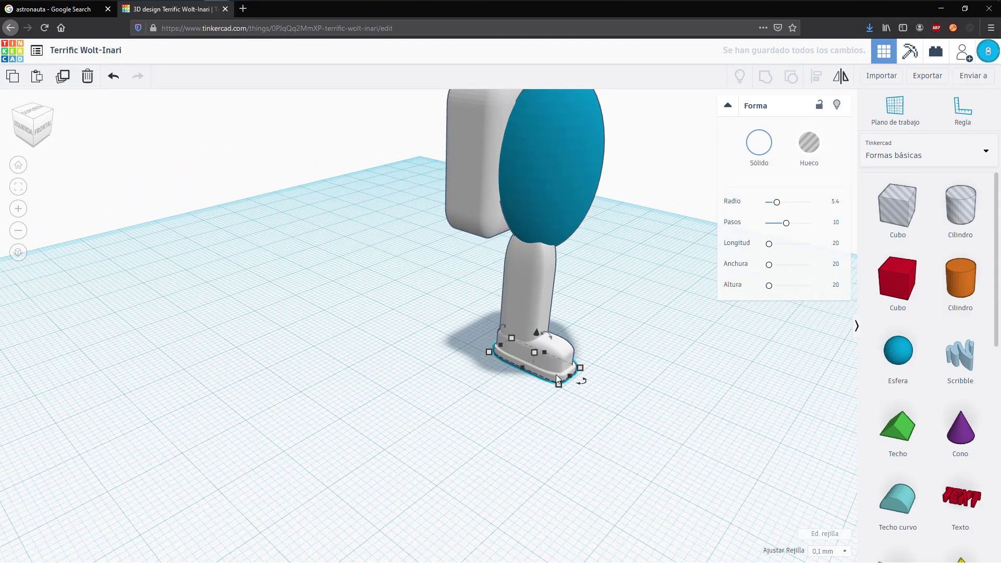
{"action": "left_click_drag", "start_coordinate": [537, 351], "coordinate": [535, 350]}
- Colour the sole beneath the foot grey
{"action": "left_click", "coordinate": [759, 142]}
{"action": "left_click", "coordinate": [954, 219]}
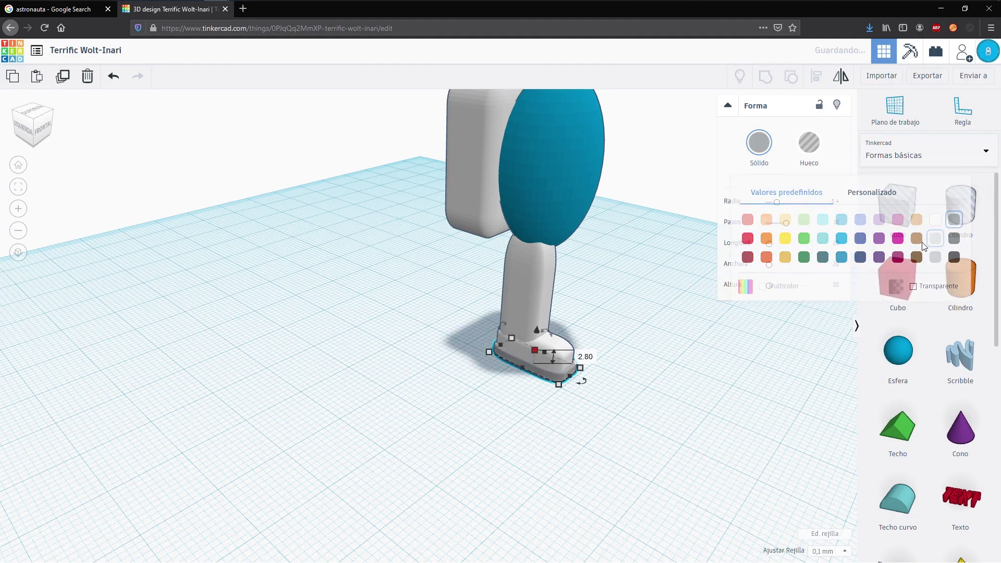
{"action": "left_click", "coordinate": [469, 449]}
{"action": "right_click_drag", "start_coordinate": [469, 450], "coordinate": [431, 378]}
{"action": "left_click", "coordinate": [430, 378]}
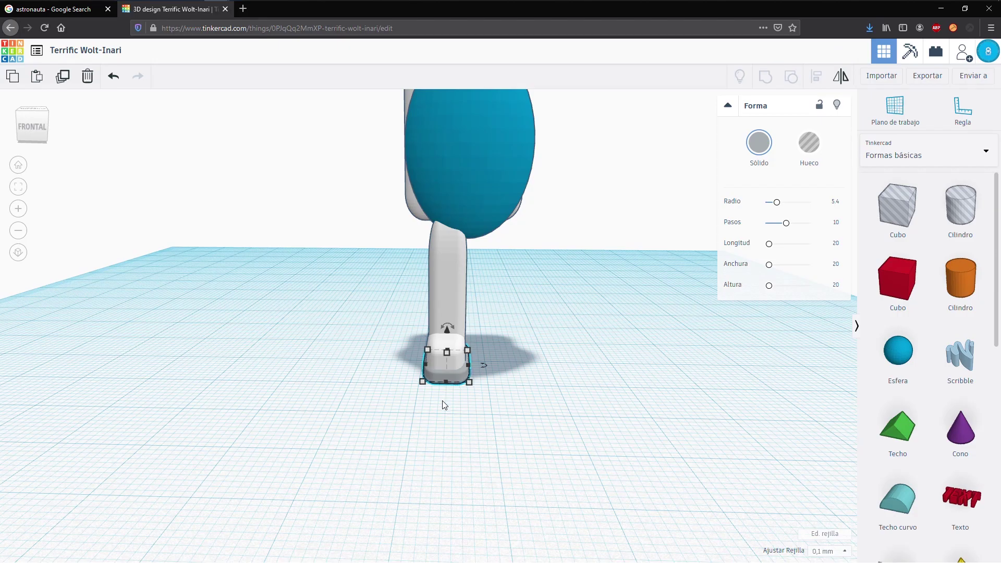
{"action": "left_click", "coordinate": [444, 405]}
{"action": "right_click_drag", "start_coordinate": [443, 405], "coordinate": [657, 438]}
- Consult the astronaut reference images, duplicate the white foot and raise the copy to mid-leg as a knee pad
{"action": "left_click", "coordinate": [75, 9]}
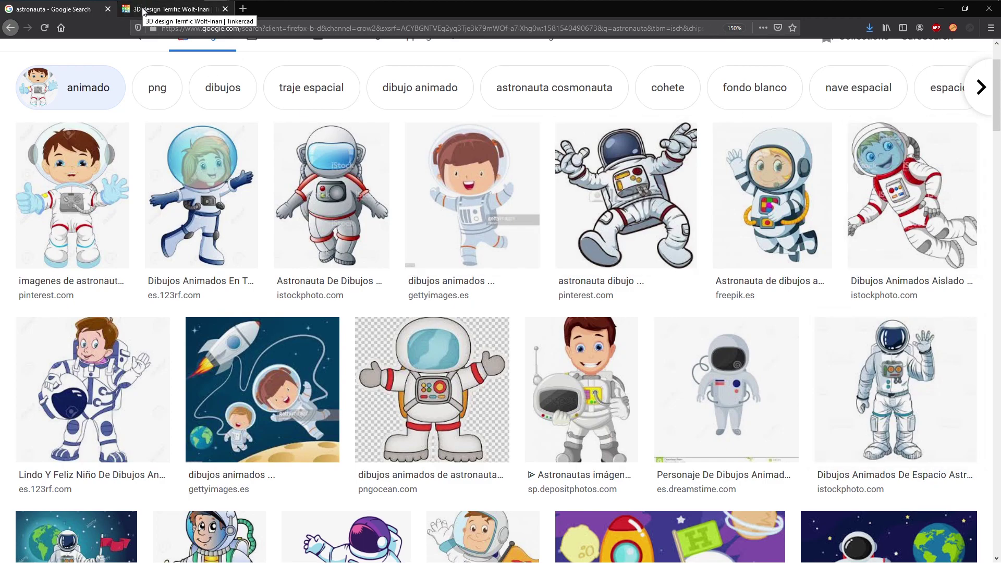
{"action": "left_click", "coordinate": [144, 10]}
{"action": "right_click_drag", "start_coordinate": [469, 307], "coordinate": [423, 327]}
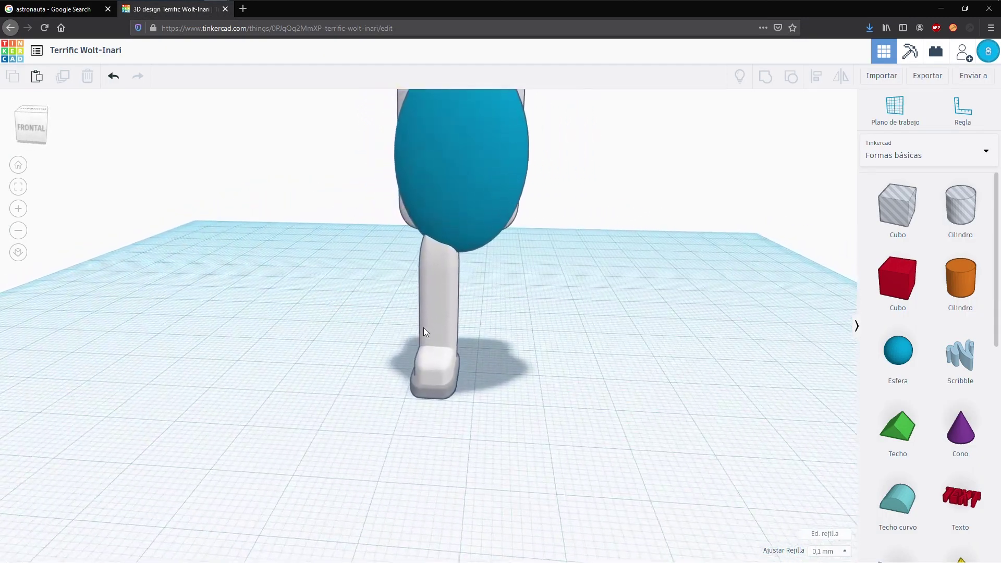
{"action": "left_click", "coordinate": [437, 325]}
{"action": "right_click_drag", "start_coordinate": [353, 332], "coordinate": [551, 346]}
{"action": "left_click", "coordinate": [541, 350]}
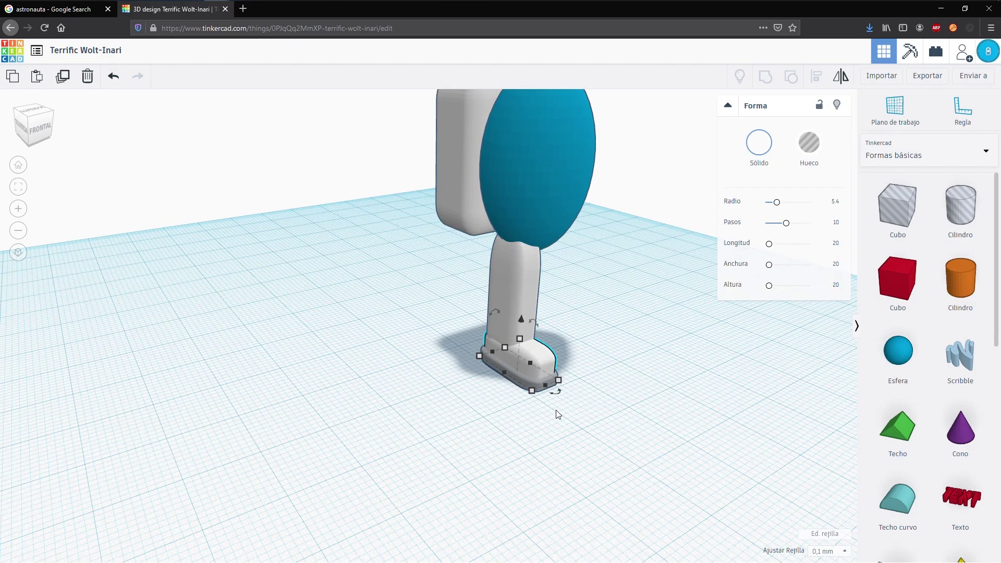
{"action": "key", "text": "ctrl+d"}
{"action": "left_click_drag", "start_coordinate": [521, 319], "coordinate": [519, 261]}
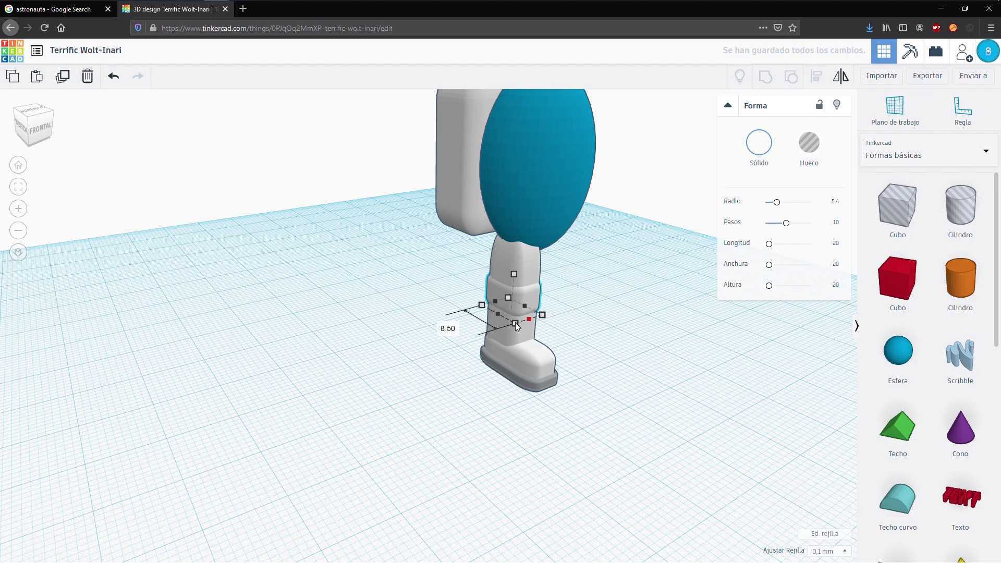
- Shrink the knee pad and seat it on the front of the leg, about 11.2 mm above the workplane
{"action": "right_click_drag", "start_coordinate": [519, 323], "coordinate": [512, 377]}
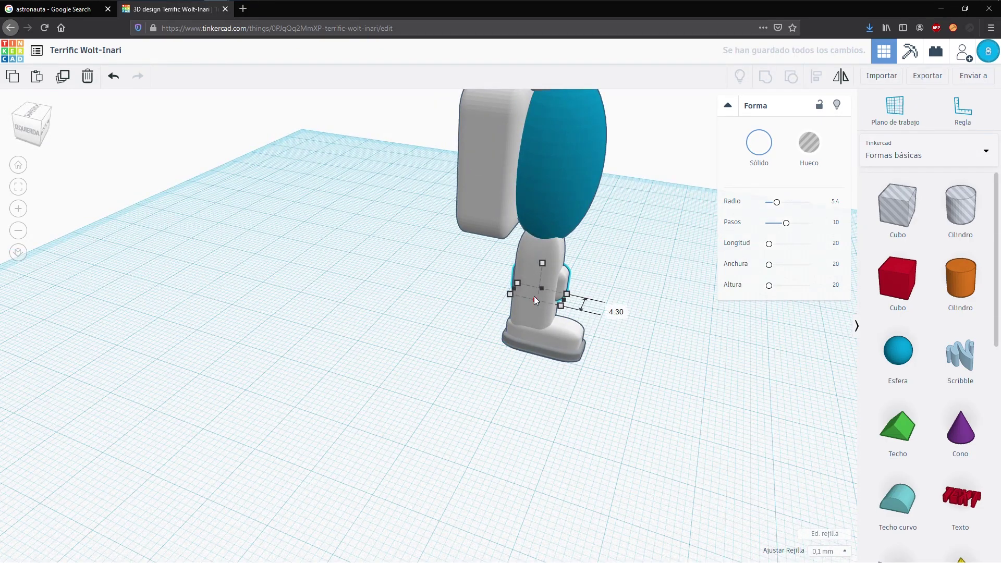
{"action": "right_click_drag", "start_coordinate": [552, 298], "coordinate": [483, 367]}
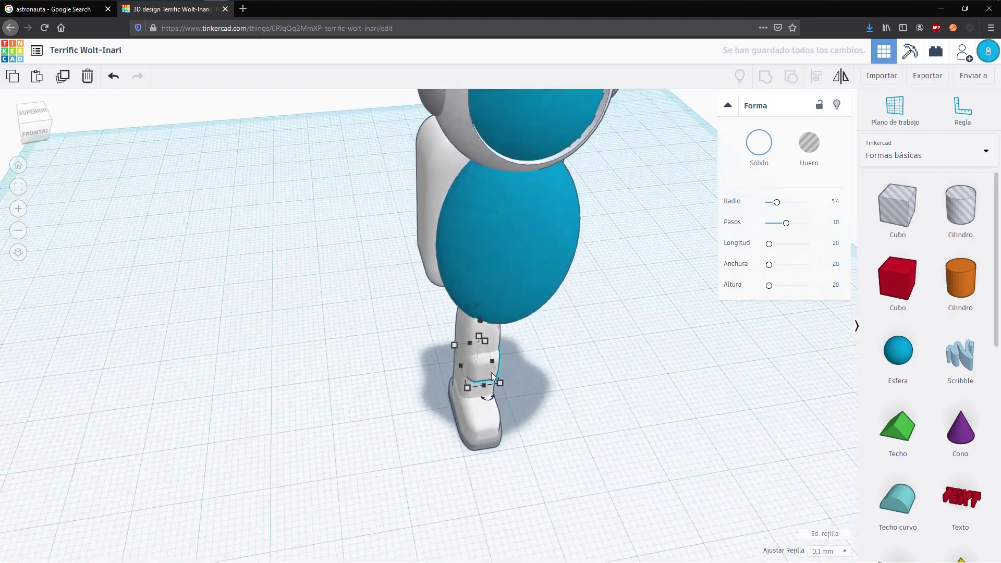
{"action": "right_click_drag", "start_coordinate": [450, 329], "coordinate": [590, 260]}
{"action": "right_click_drag", "start_coordinate": [471, 327], "coordinate": [500, 292]}
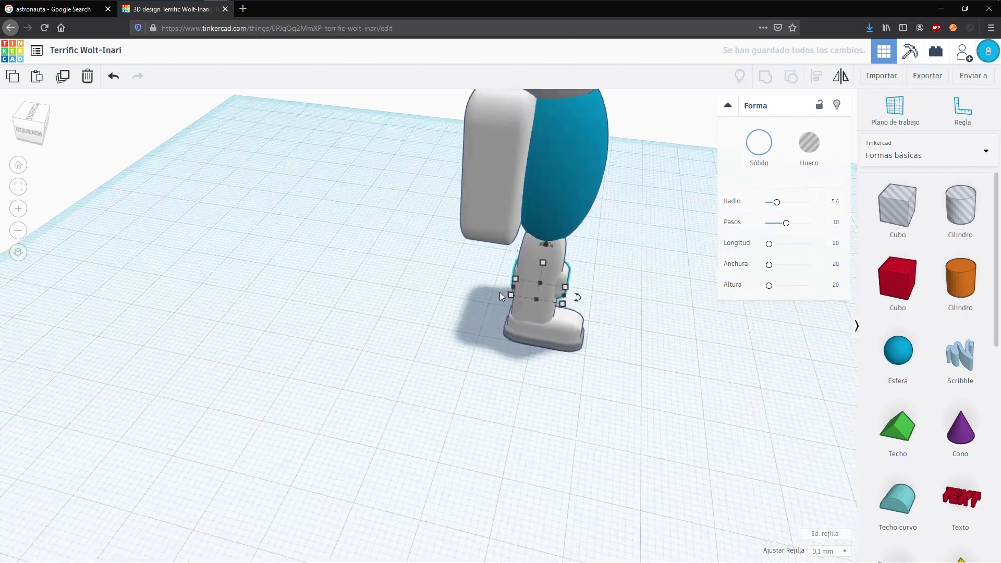
{"action": "right_click_drag", "start_coordinate": [652, 386], "coordinate": [521, 274]}
{"action": "left_click_drag", "start_coordinate": [523, 272], "coordinate": [518, 249]}
{"action": "right_click_drag", "start_coordinate": [619, 290], "coordinate": [452, 265]}
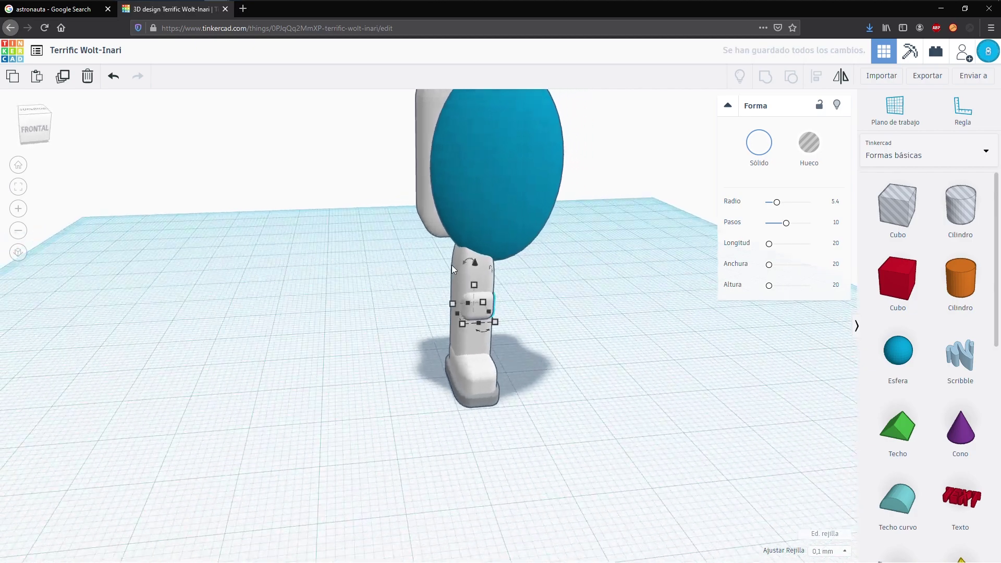
{"action": "left_click_drag", "start_coordinate": [474, 261], "coordinate": [473, 262]}
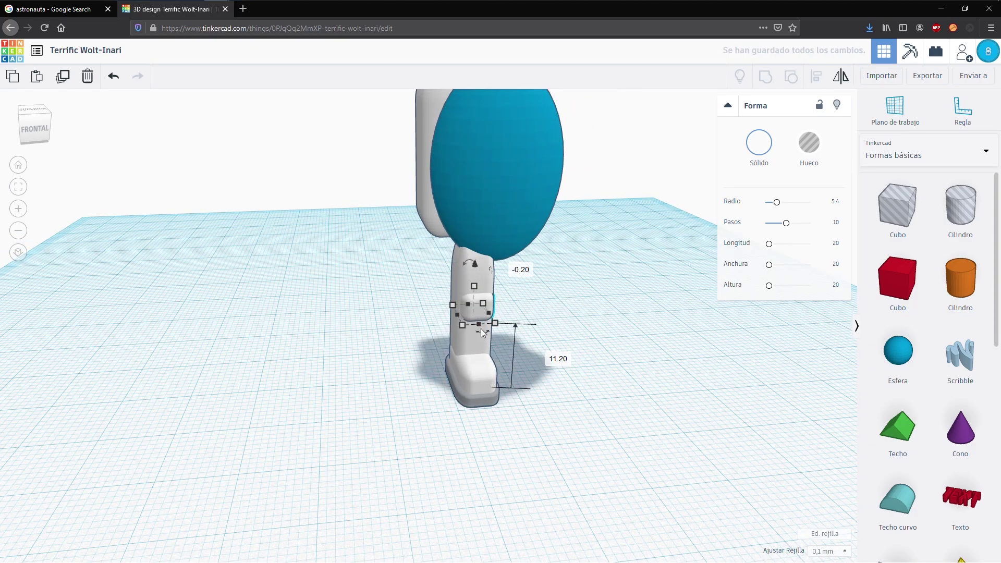
- Fine-tune the knee pad on the leg and colour it grey
{"action": "right_click_drag", "start_coordinate": [476, 317], "coordinate": [512, 274]}
{"action": "left_click_drag", "start_coordinate": [511, 224], "coordinate": [511, 231]}
{"action": "left_click", "coordinate": [758, 146]}
{"action": "left_click", "coordinate": [954, 218]}
{"action": "right_click_drag", "start_coordinate": [573, 378], "coordinate": [189, 300]}
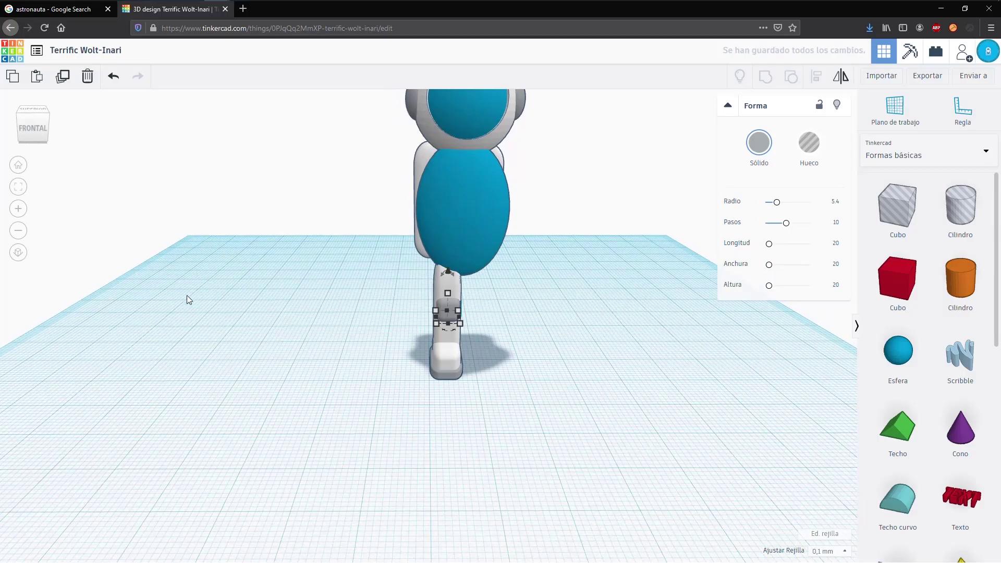
{"action": "left_click", "coordinate": [192, 229]}
- Duplicate the white leg, shift the copy sideways beside the original and shorten it into a low block
{"action": "scroll", "coordinate": [418, 304], "scroll_direction": "up", "scroll_amount": 5}
{"action": "left_click", "coordinate": [453, 230]}
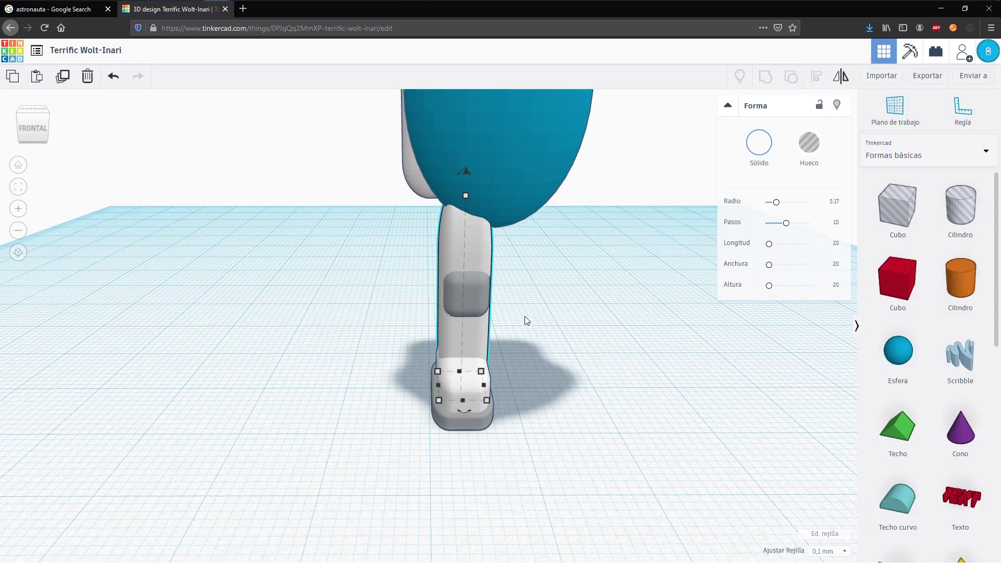
{"action": "key", "text": "ctrl+d"}
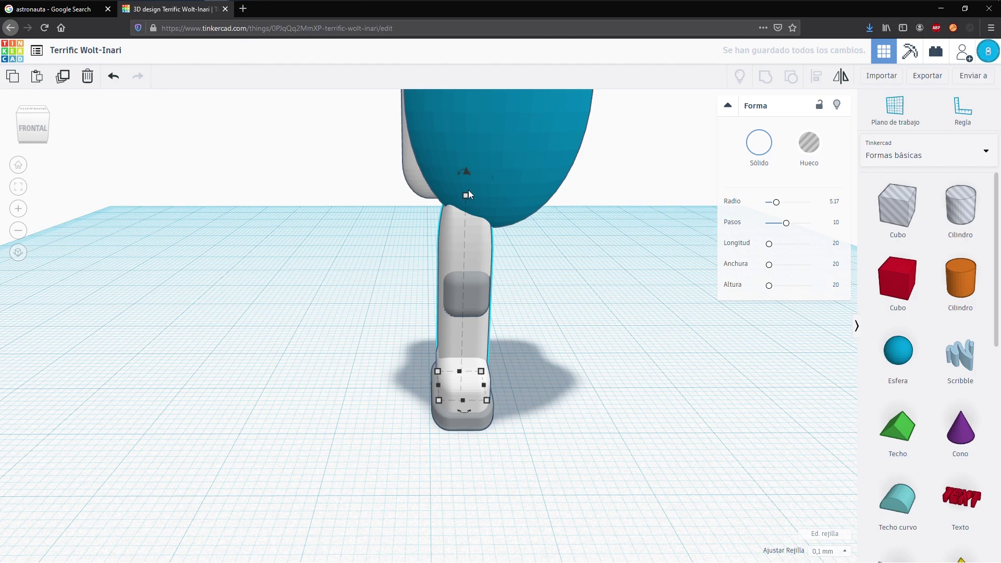
{"action": "key", "text": "ctrl+d"}
{"action": "key", "text": "Right"}
{"action": "key", "text": "Right"}
{"action": "key", "text": "Right"}
{"action": "key", "text": "Right"}
{"action": "key", "text": "Right"}
{"action": "key", "text": "Right"}
{"action": "key", "text": "Right"}
{"action": "key", "text": "Right"}
{"action": "key", "text": "Right"}
{"action": "key", "text": "Right"}
{"action": "key", "text": "Right"}
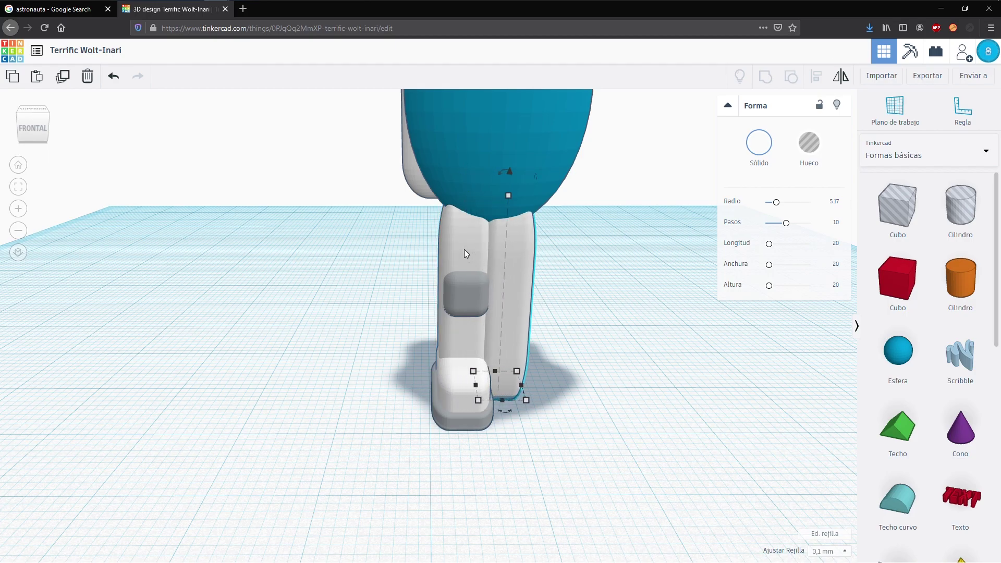
{"action": "left_click_drag", "start_coordinate": [509, 192], "coordinate": [511, 215]}
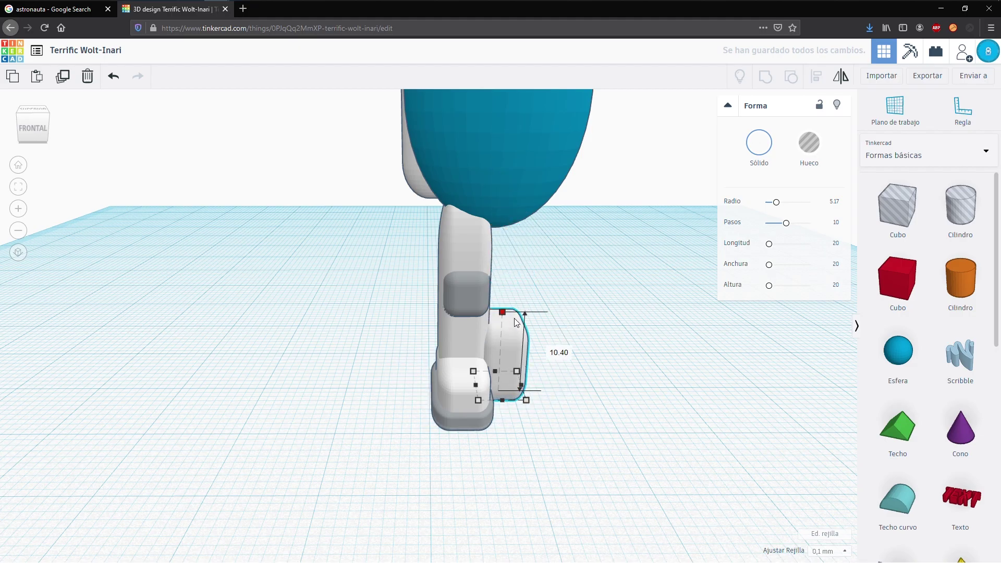
- Widen the shortened block on both sides into a hip piece and raise it about 20.2 mm to the torso's underside
{"action": "right_click_drag", "start_coordinate": [645, 457], "coordinate": [472, 434]}
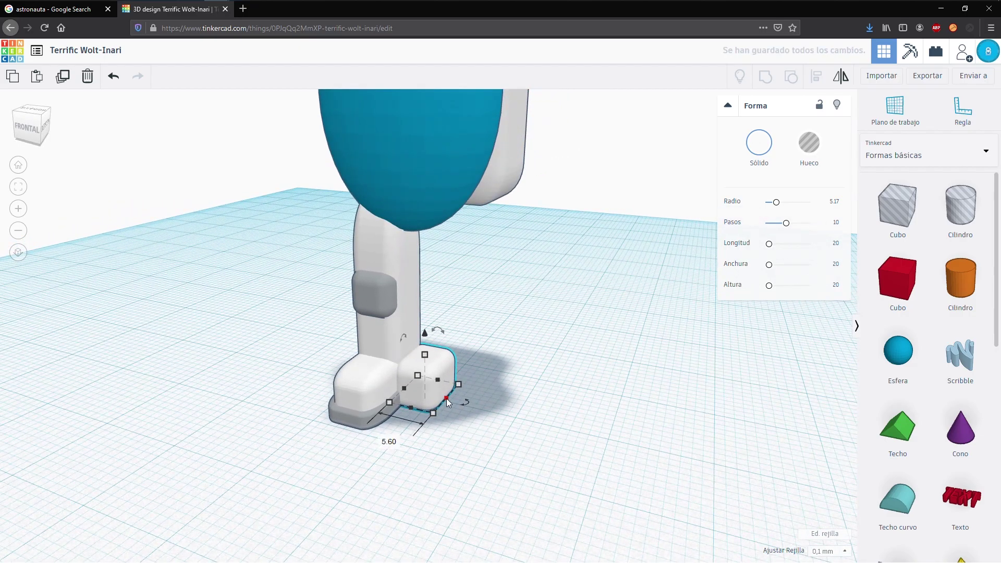
{"action": "left_click_drag", "start_coordinate": [446, 399], "coordinate": [476, 411]}
{"action": "left_click_drag", "start_coordinate": [404, 387], "coordinate": [375, 384]}
{"action": "left_click_drag", "start_coordinate": [430, 334], "coordinate": [417, 161]}
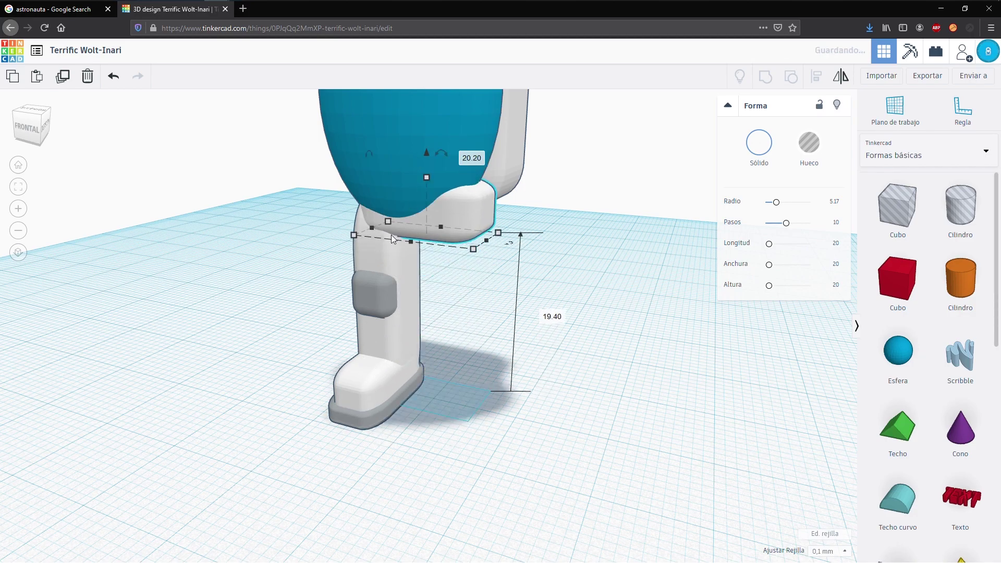
- Centre the white hip piece under the blue torso and adjust its fit from the front and side
{"action": "right_click_drag", "start_coordinate": [391, 235], "coordinate": [453, 234]}
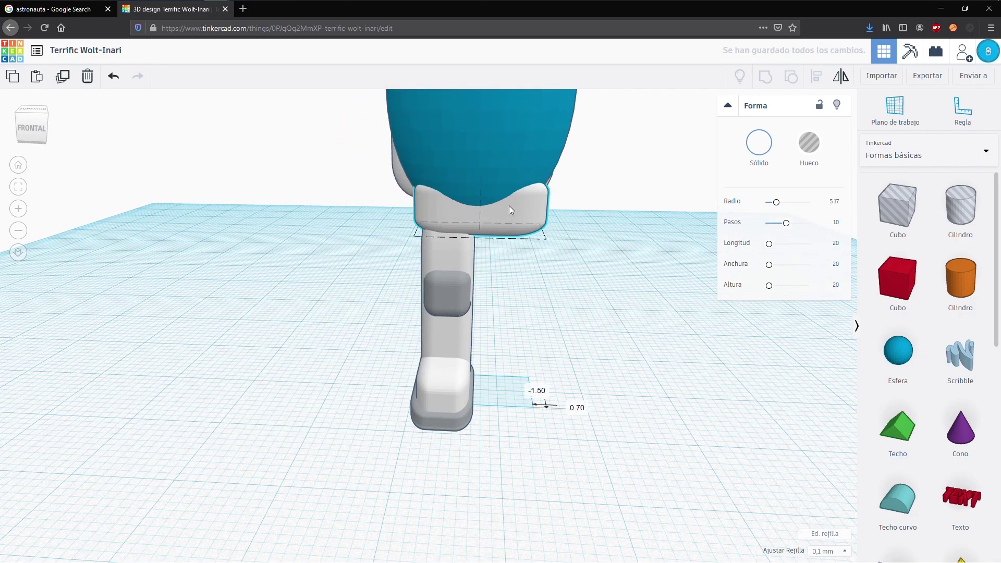
{"action": "right_click_drag", "start_coordinate": [506, 206], "coordinate": [560, 199]}
{"action": "left_click_drag", "start_coordinate": [539, 199], "coordinate": [541, 200]}
{"action": "right_click_drag", "start_coordinate": [365, 216], "coordinate": [628, 234]}
{"action": "left_click_drag", "start_coordinate": [615, 232], "coordinate": [618, 232]}
{"action": "right_click_drag", "start_coordinate": [618, 232], "coordinate": [499, 345]}
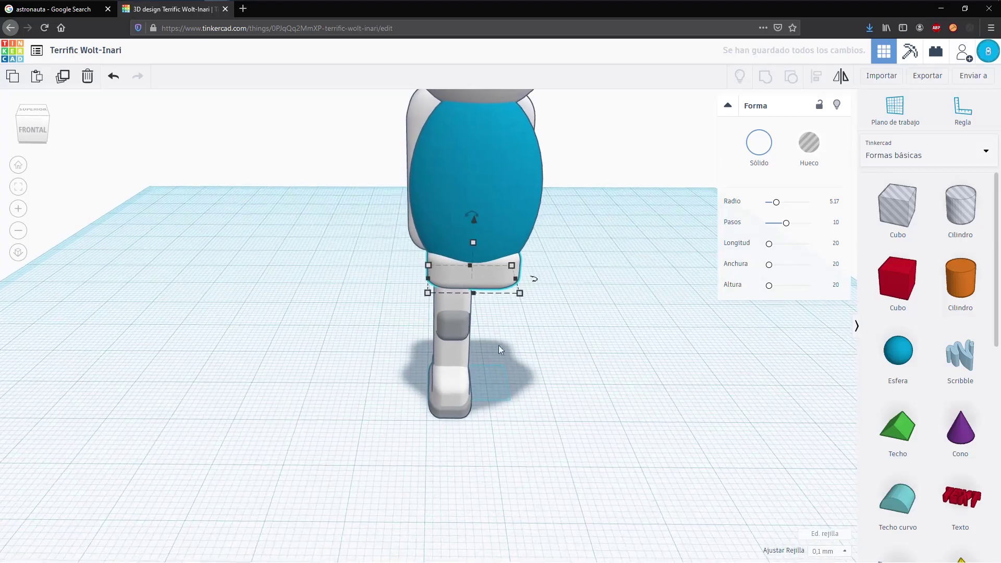
- Turn the leg, knee pad, foot and sole together slightly outward and shift them left beneath the hip piece
{"action": "left_click", "coordinate": [434, 416]}
{"action": "left_click_drag", "start_coordinate": [486, 392], "coordinate": [488, 400]}
{"action": "right_click_drag", "start_coordinate": [552, 441], "coordinate": [547, 382]}
{"action": "key", "text": "Left"}
{"action": "key", "text": "Left"}
{"action": "key", "text": "Left"}
{"action": "key", "text": "Left"}
{"action": "key", "text": "Left"}
{"action": "key", "text": "Left"}
{"action": "key", "text": "Left"}
{"action": "right_click_drag", "start_coordinate": [499, 348], "coordinate": [458, 298]}
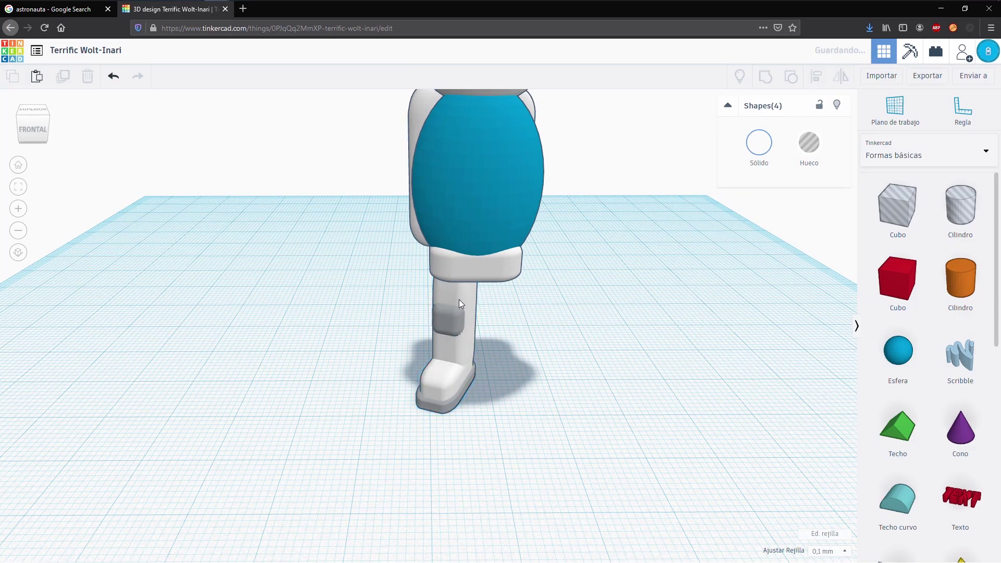
- Duplicate the complete leg assembly and move the copy right to the other side of the hip piece
{"action": "key", "text": "ctrl+d"}
{"action": "key", "text": "Right"}
{"action": "key", "text": "Right"}
{"action": "key", "text": "Right"}
{"action": "key", "text": "Right"}
{"action": "key", "text": "Right"}
{"action": "key", "text": "Right"}
{"action": "key", "text": "Right"}
{"action": "key", "text": "Right"}
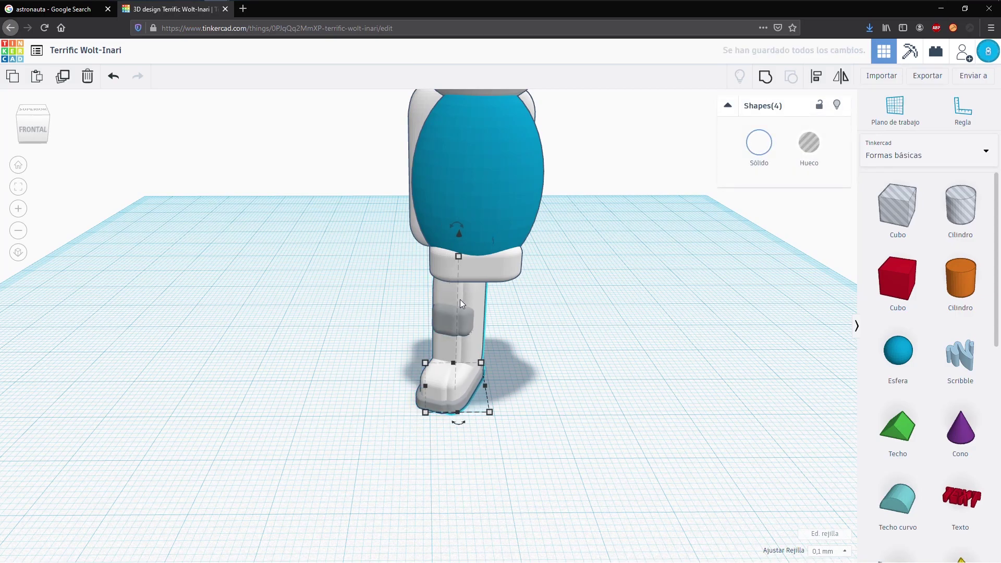
{"action": "key", "text": "Right"}
{"action": "key", "text": "Right"}
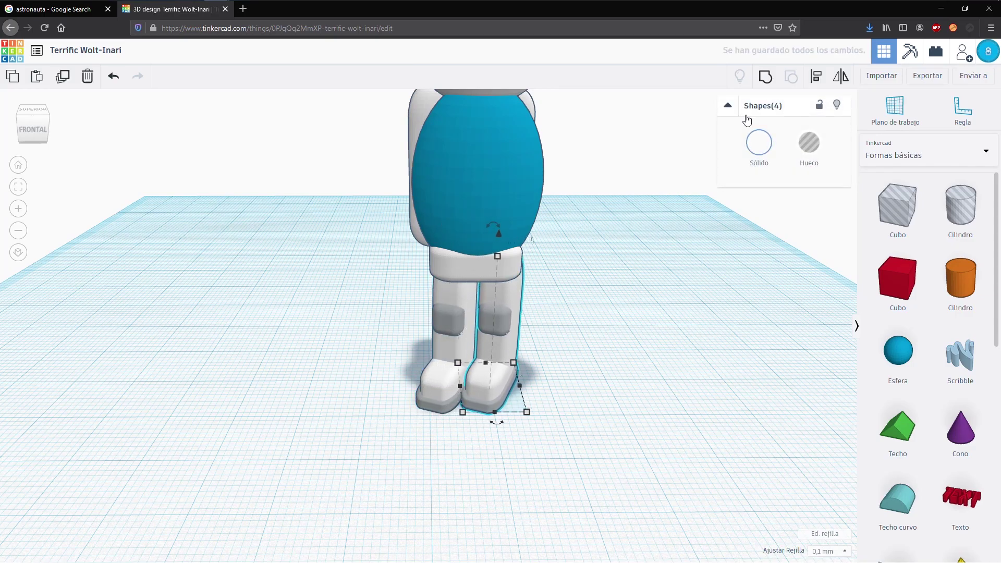
- Mirror the copied leg assembly left to right so its foot points outward, and nudge it into place
{"action": "left_click", "coordinate": [839, 79]}
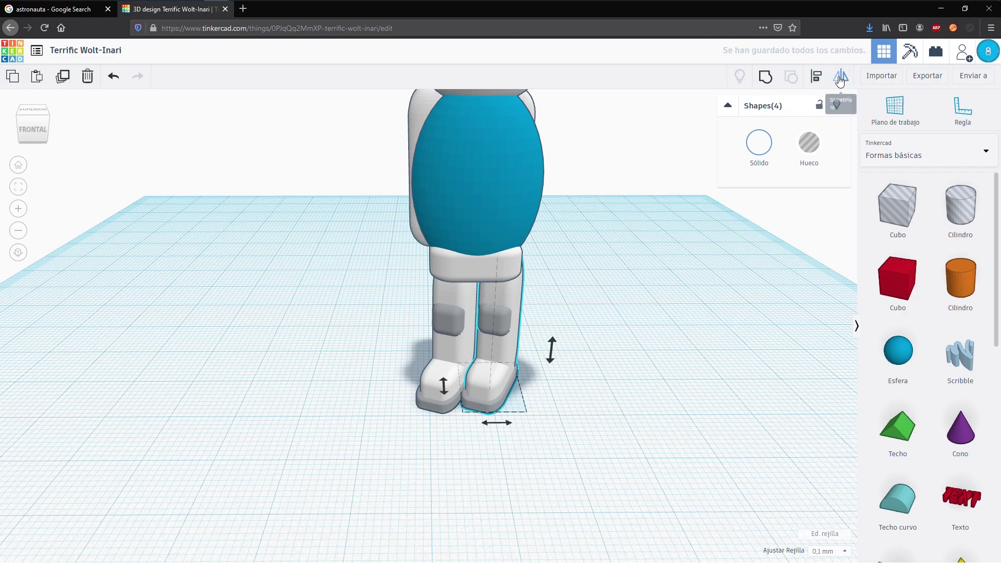
{"action": "left_click", "coordinate": [496, 422]}
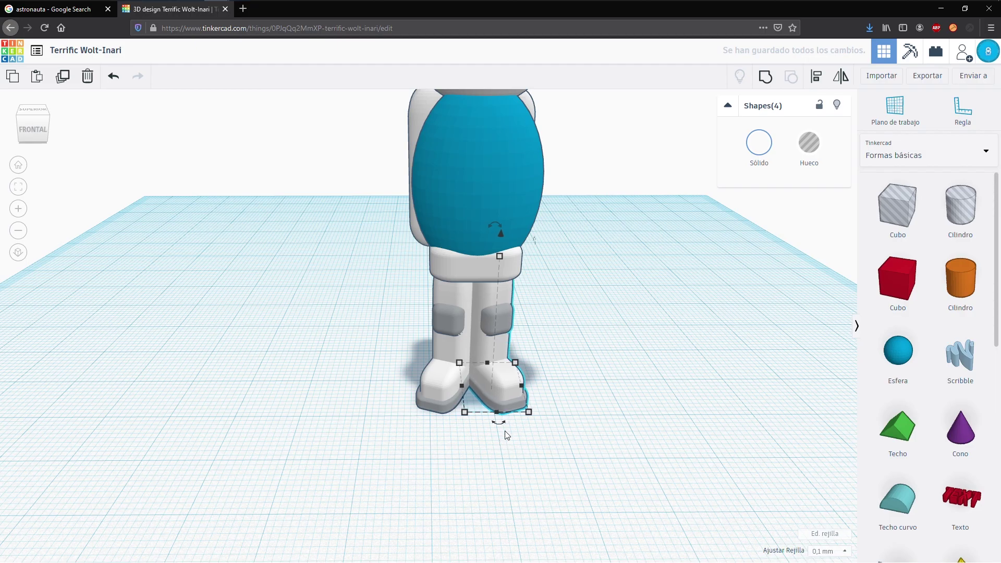
{"action": "key", "text": "Right"}
{"action": "key", "text": "Left"}
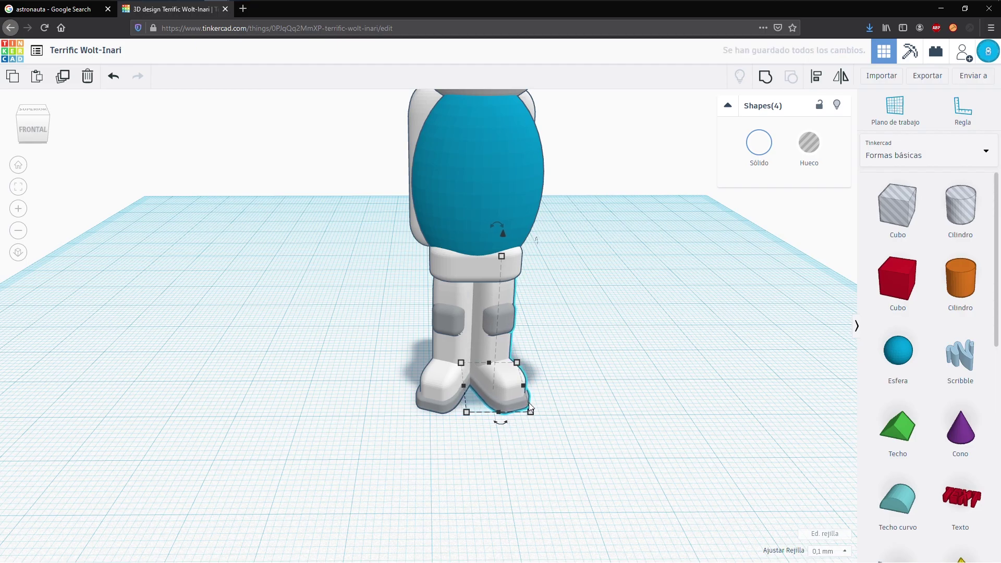
{"action": "right_click_drag", "start_coordinate": [538, 368], "coordinate": [560, 358]}
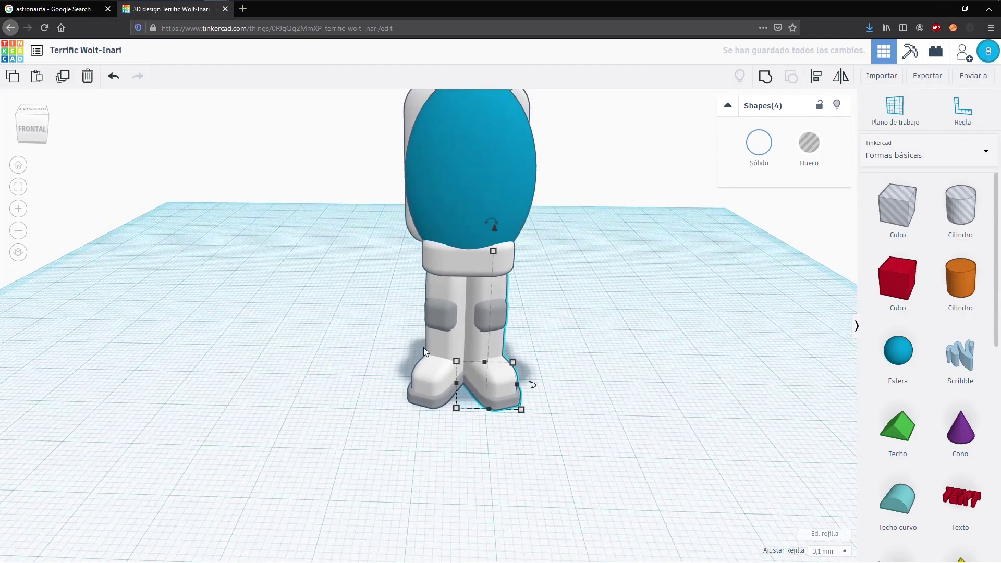
{"action": "left_click", "coordinate": [436, 348]}
{"action": "left_click_drag", "start_coordinate": [386, 347], "coordinate": [449, 397]}
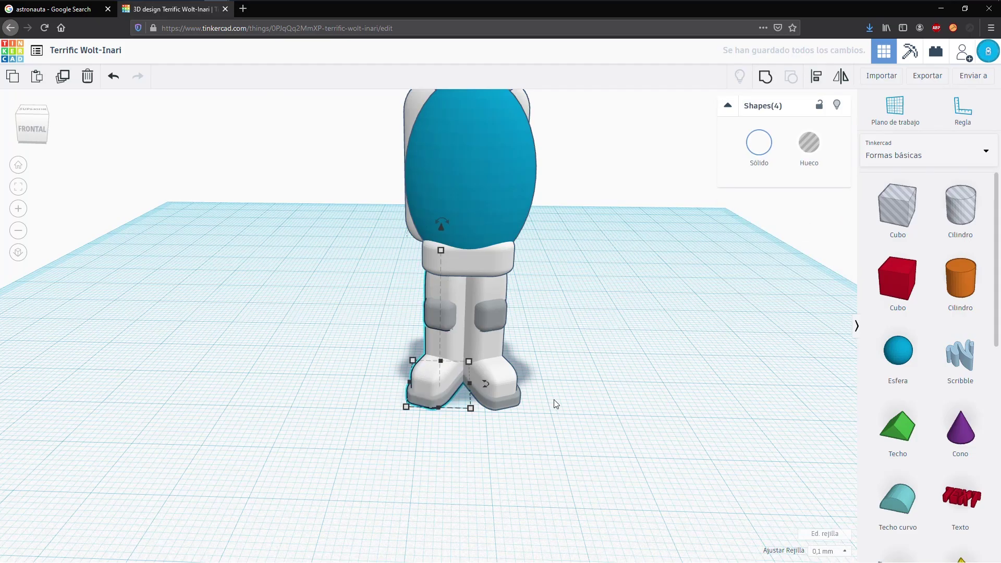
{"action": "left_click", "coordinate": [569, 358]}
{"action": "right_click_drag", "start_coordinate": [567, 370], "coordinate": [520, 357]}
- Change the colour of the blue torso ellipsoid to white
{"action": "left_click", "coordinate": [453, 290]}
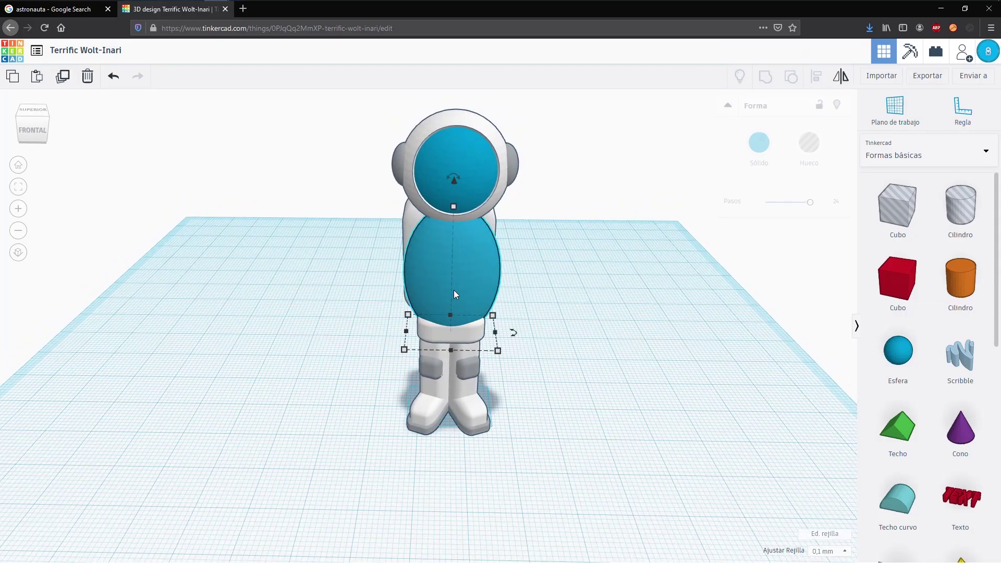
{"action": "left_click", "coordinate": [746, 149]}
{"action": "left_click", "coordinate": [751, 217]}
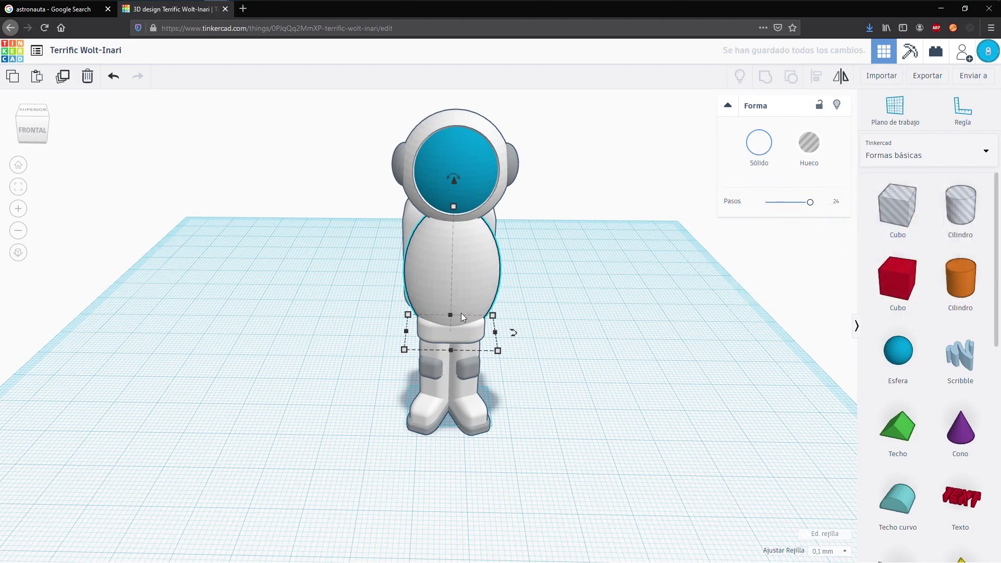
{"action": "left_click", "coordinate": [536, 371]}
- Add a torus, raise it to the astronaut's waist and move it back to sit beneath the torso
{"action": "scroll", "coordinate": [536, 371], "scroll_direction": "up", "scroll_amount": 3}
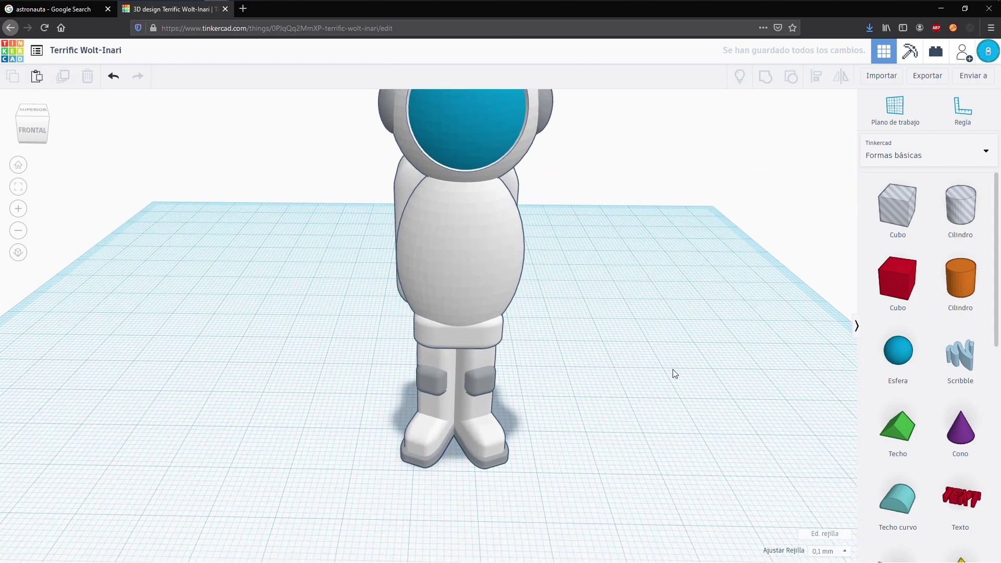
{"action": "scroll", "coordinate": [900, 321], "scroll_direction": "down", "scroll_amount": 9}
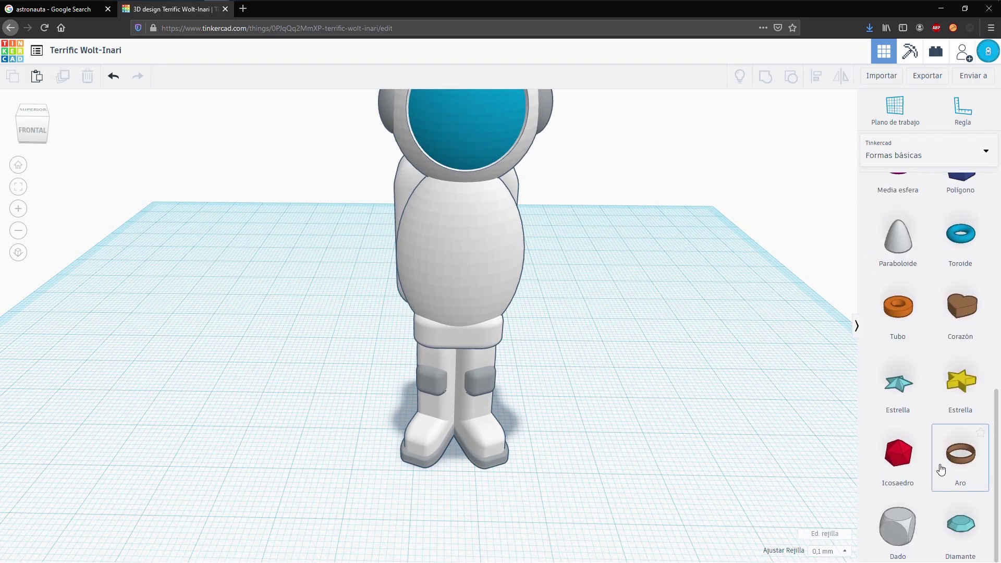
{"action": "left_click_drag", "start_coordinate": [959, 240], "coordinate": [454, 447]}
{"action": "right_click_drag", "start_coordinate": [619, 419], "coordinate": [618, 376]}
{"action": "left_click_drag", "start_coordinate": [454, 354], "coordinate": [456, 208]}
{"action": "right_click_drag", "start_coordinate": [392, 272], "coordinate": [605, 275]}
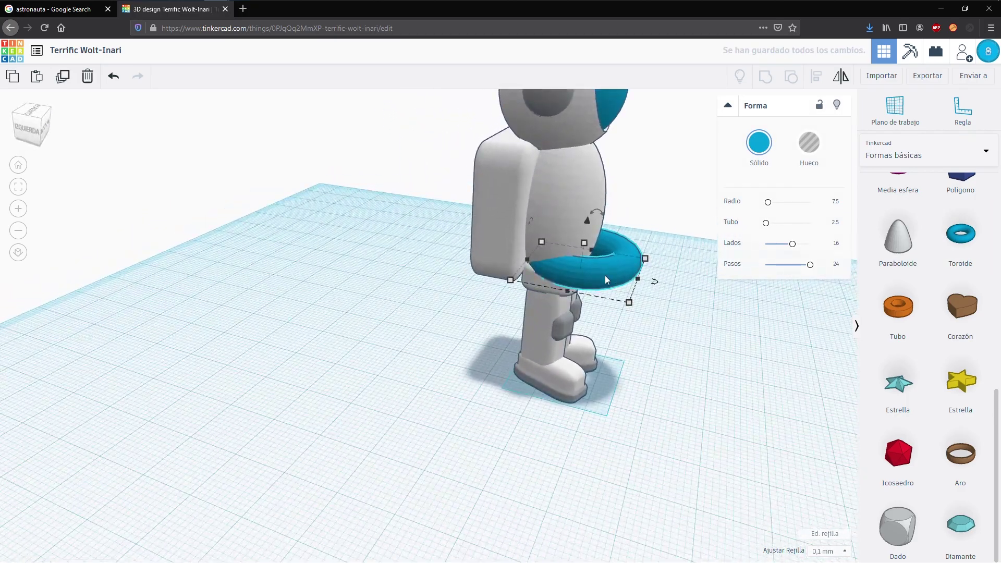
{"action": "key", "text": "shift+Left"}
{"action": "key", "text": "shift+Left"}
{"action": "key", "text": "shift+Left"}
{"action": "key", "text": "shift+Left"}
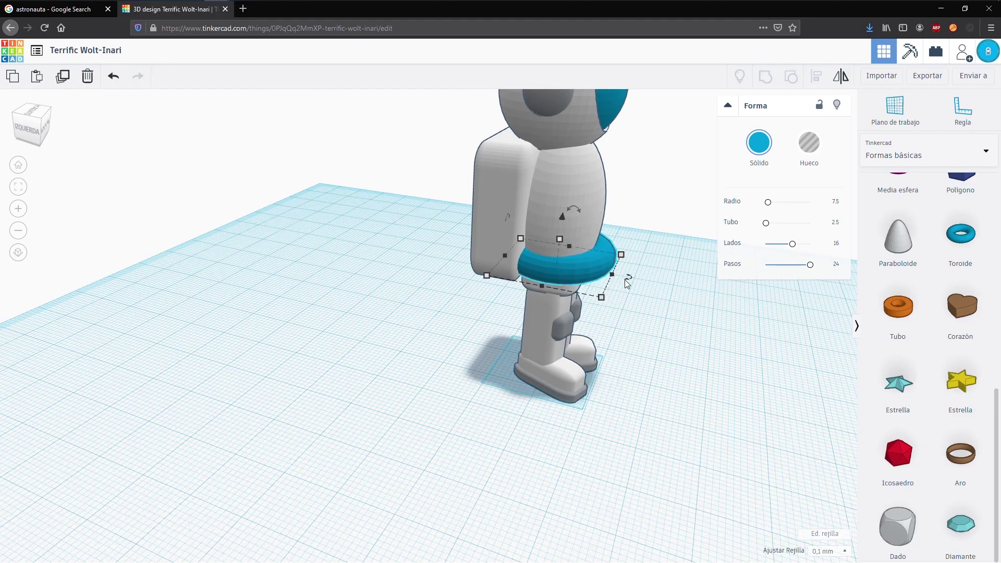
- Set the torus's radius to 19.05, its tube to 0.67 and its number of sides to 20
{"action": "right_click_drag", "start_coordinate": [679, 308], "coordinate": [677, 276]}
{"action": "left_click_drag", "start_coordinate": [765, 205], "coordinate": [773, 203]}
{"action": "left_click_drag", "start_coordinate": [793, 247], "coordinate": [809, 264]}
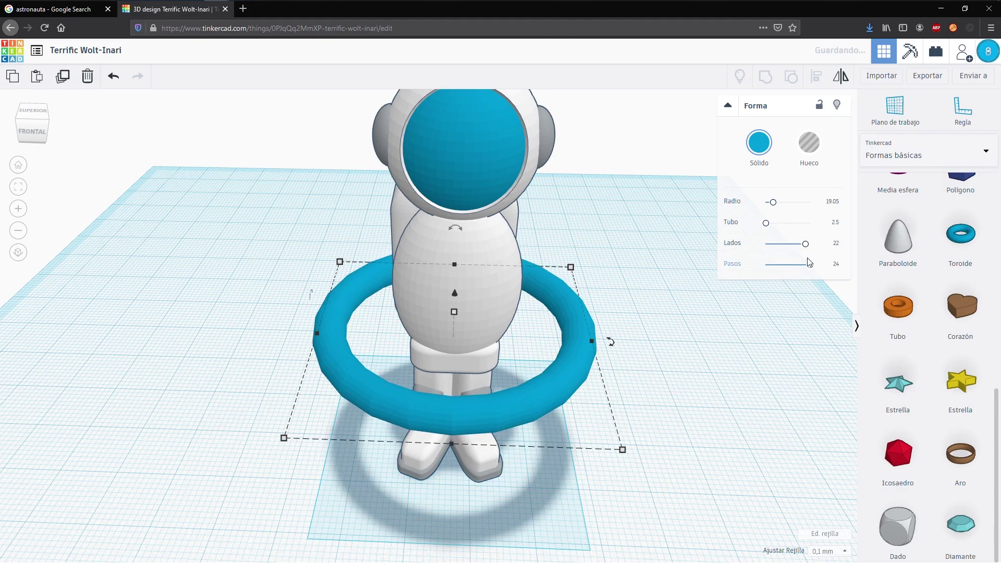
{"action": "left_click_drag", "start_coordinate": [767, 229], "coordinate": [767, 225]}
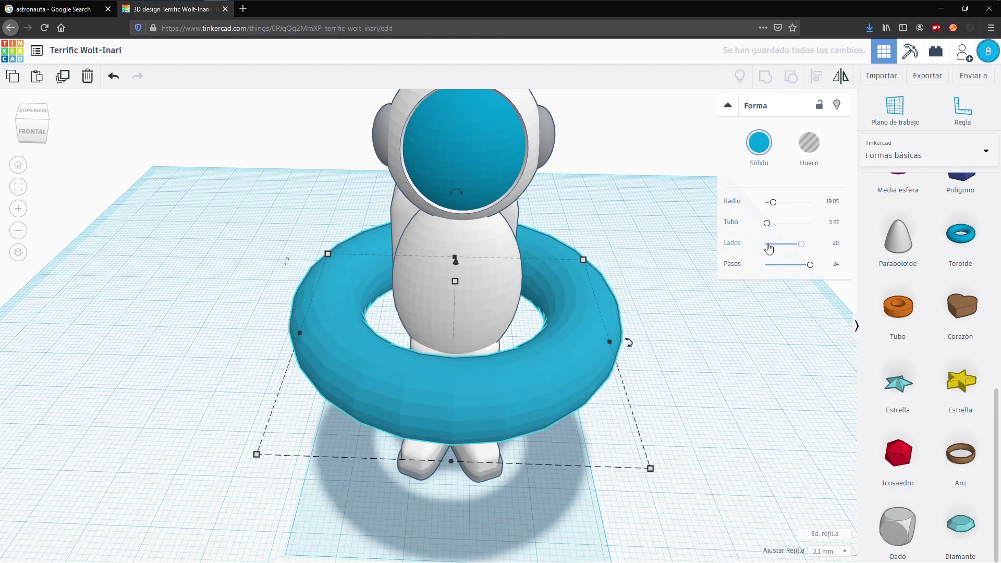
{"action": "left_click_drag", "start_coordinate": [767, 225], "coordinate": [766, 226]}
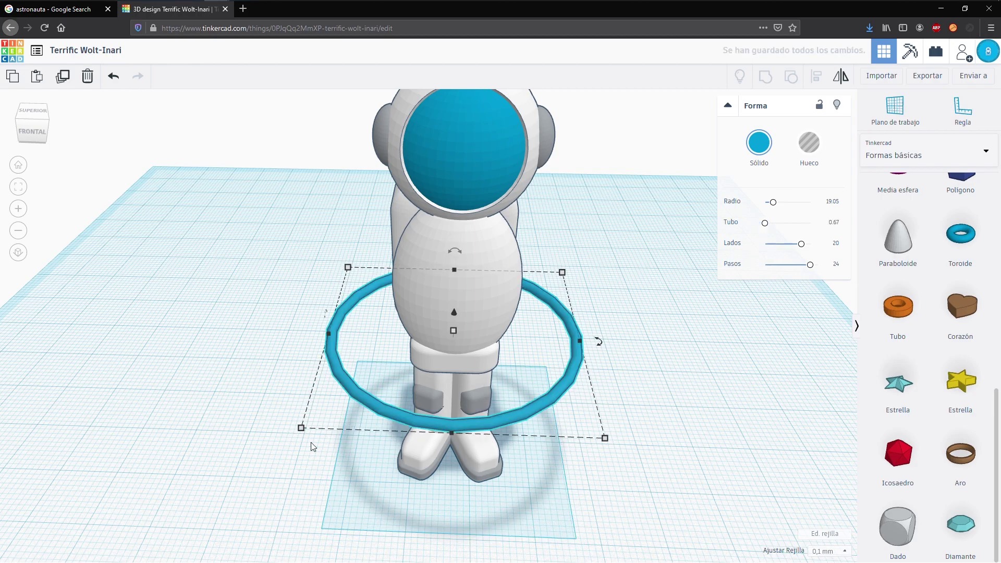
- Scale the torus down to about 23.62 mm across and centre it around the astronaut's waist
{"action": "left_click_drag", "start_coordinate": [301, 427], "coordinate": [389, 375]}
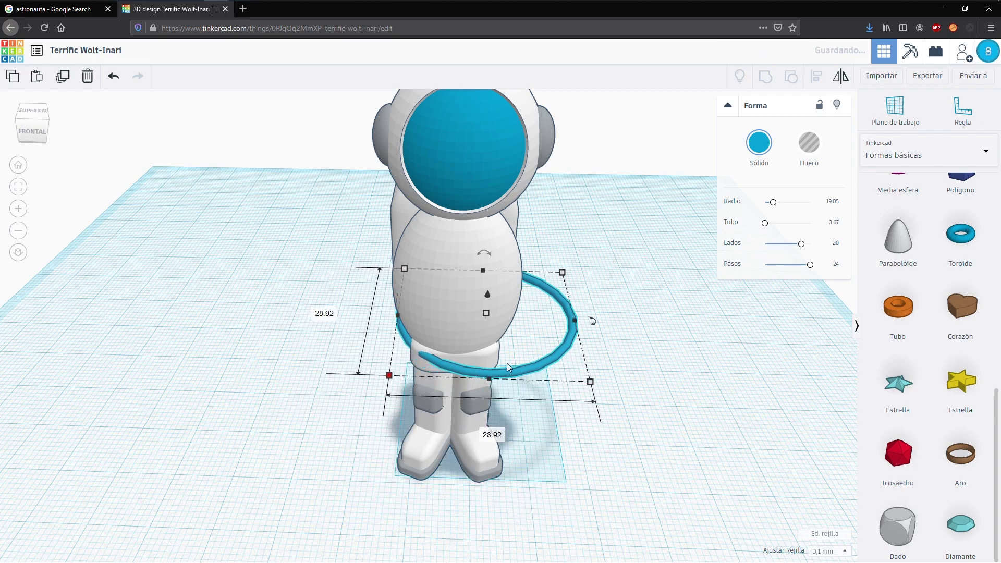
{"action": "left_click_drag", "start_coordinate": [591, 381], "coordinate": [551, 369]}
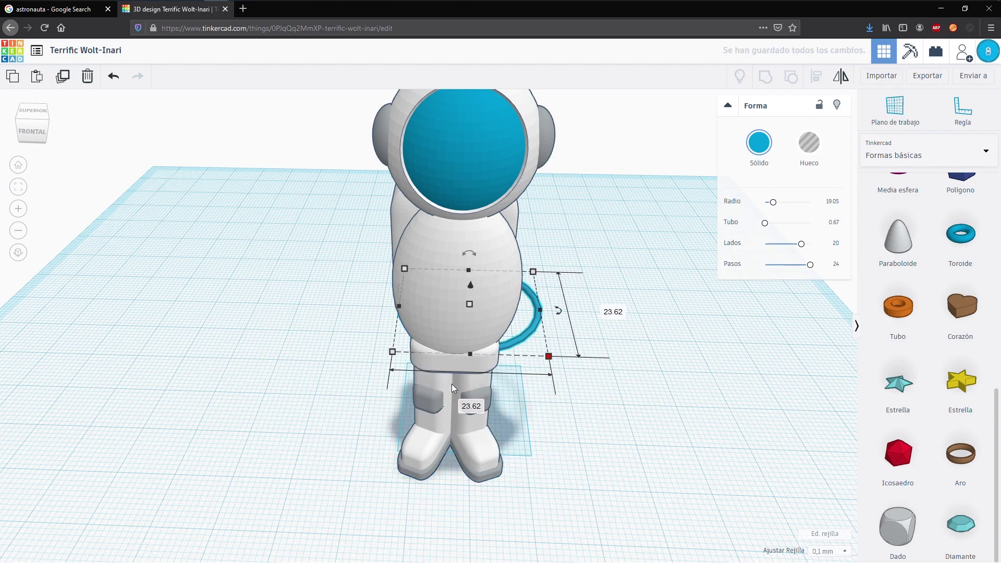
{"action": "key", "text": "Down"}
{"action": "key", "text": "Down"}
{"action": "key", "text": "Down"}
{"action": "key", "text": "Down"}
{"action": "key", "text": "Down"}
{"action": "key", "text": "Left"}
{"action": "key", "text": "Left"}
{"action": "key", "text": "Left"}
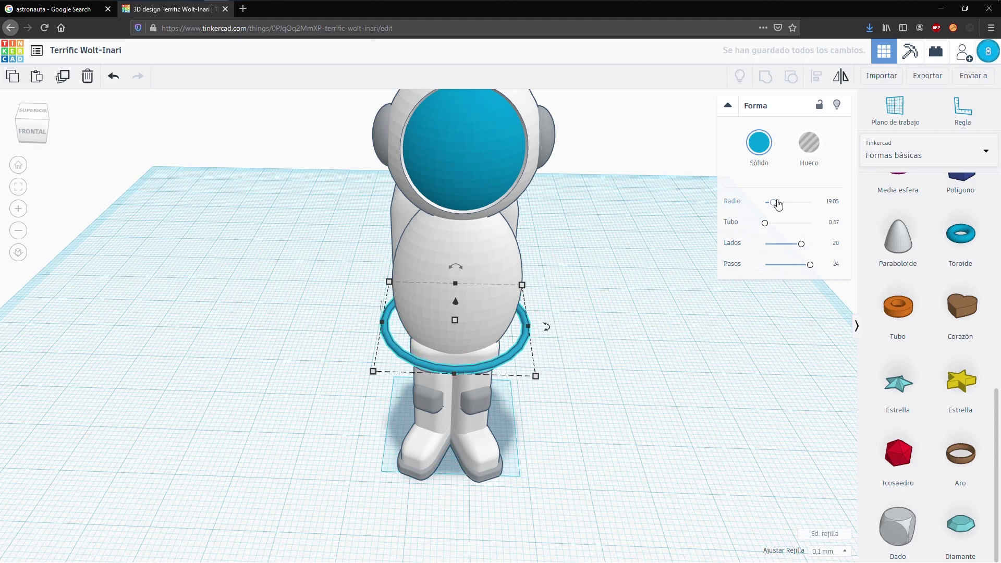
- Fit the torus as a belt by setting its radius to 13.31 and its tube to 1.82
{"action": "left_click_drag", "start_coordinate": [776, 207], "coordinate": [771, 204]}
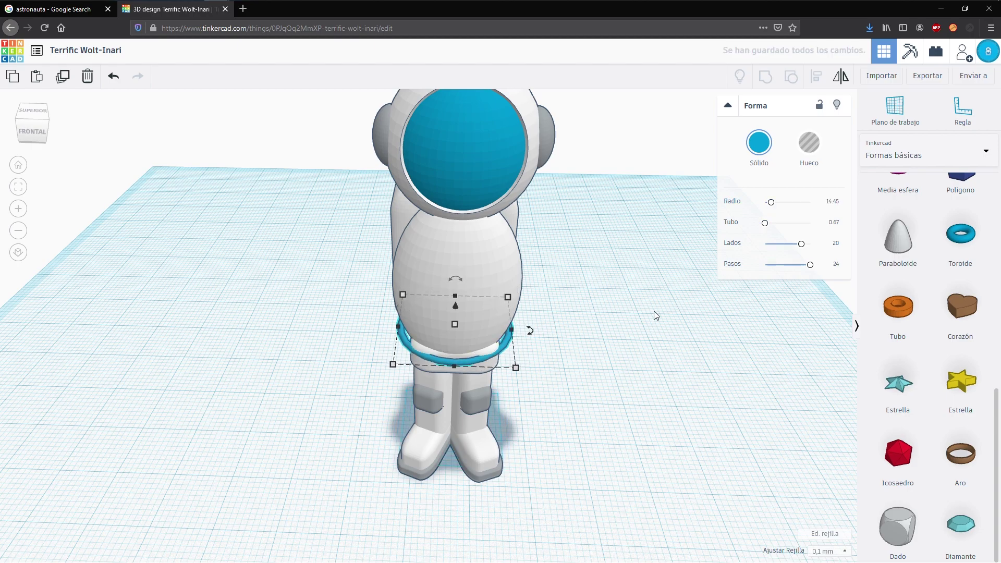
{"action": "right_click_drag", "start_coordinate": [382, 397], "coordinate": [435, 311]}
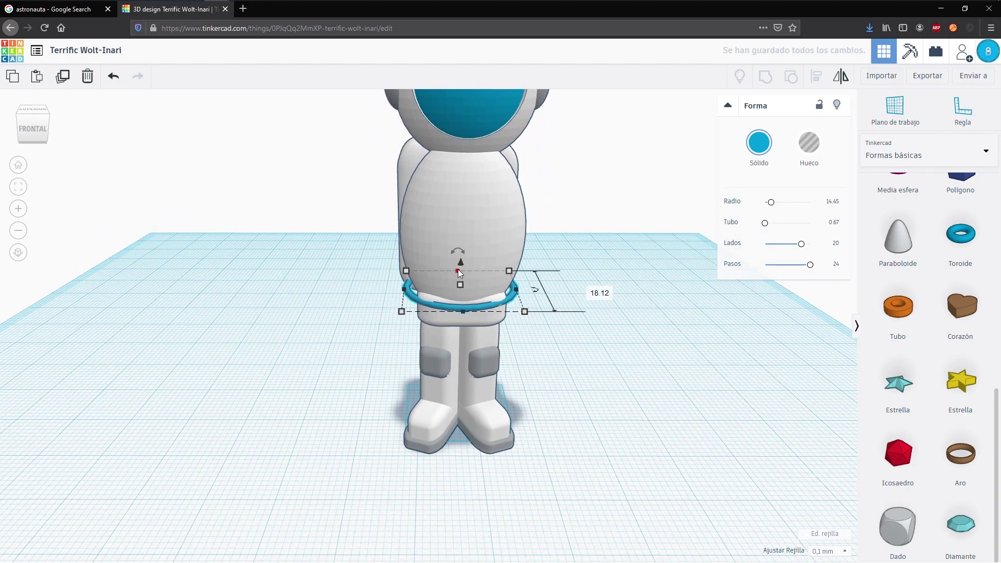
{"action": "left_click_drag", "start_coordinate": [764, 226], "coordinate": [765, 226]}
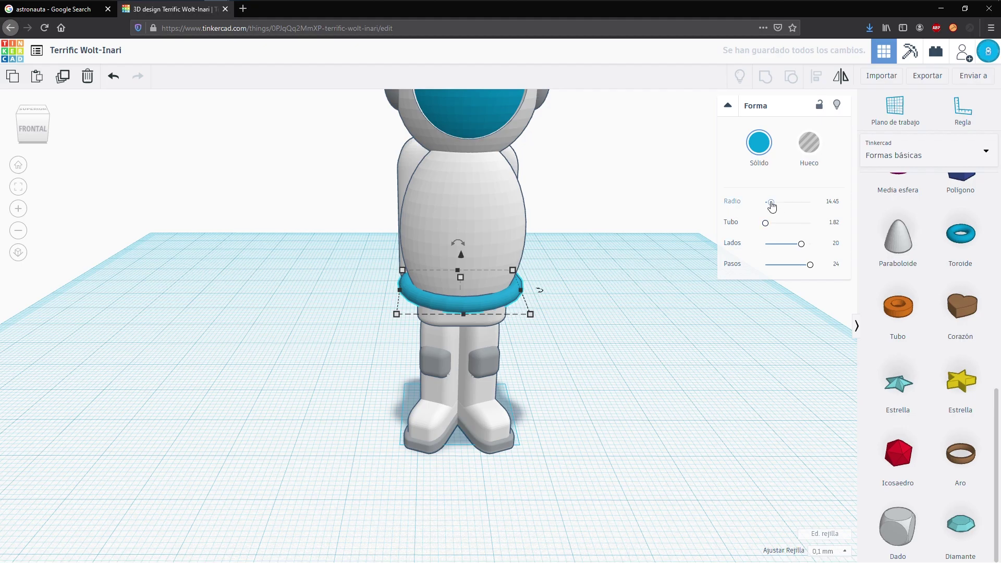
{"action": "left_click_drag", "start_coordinate": [772, 207], "coordinate": [771, 208]}
{"action": "right_click_drag", "start_coordinate": [651, 266], "coordinate": [478, 356]}
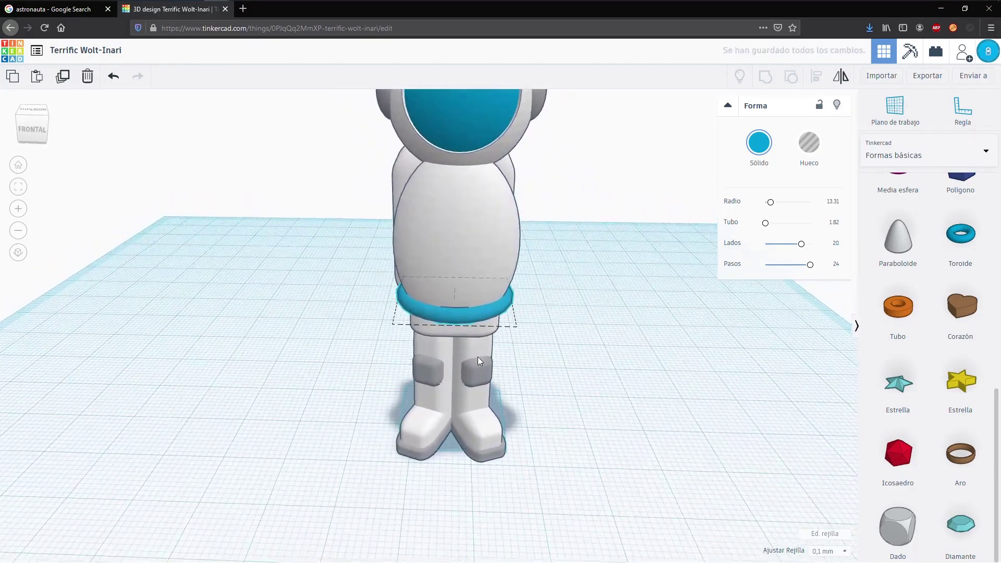
{"action": "scroll", "coordinate": [477, 357], "scroll_direction": "down", "scroll_amount": 2}
{"action": "left_click", "coordinate": [530, 380]}
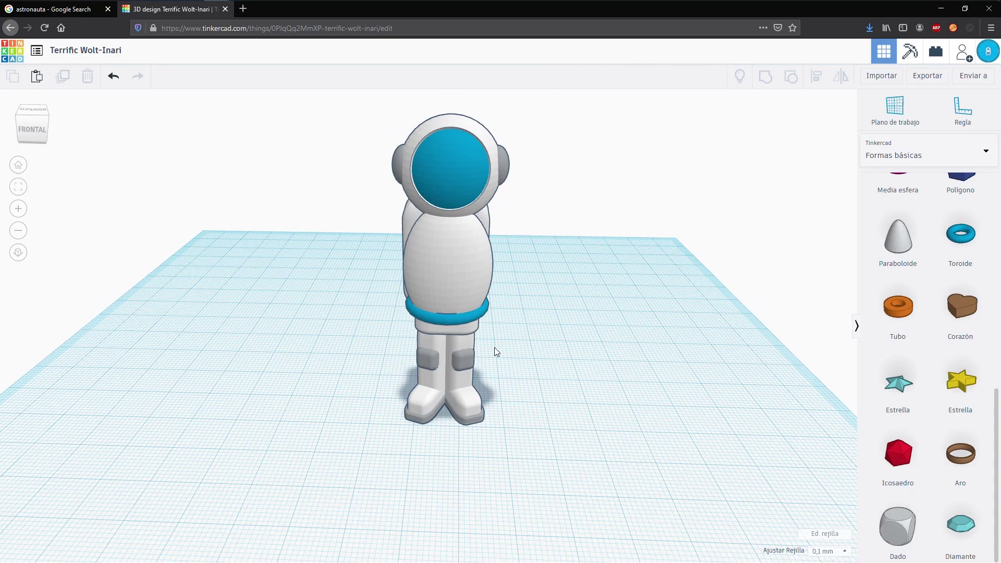
- Place a paraboloid beside the astronaut and resize it into a slim arm with a base about 8.5 by 12.6 mm
{"action": "left_click", "coordinate": [987, 152]}
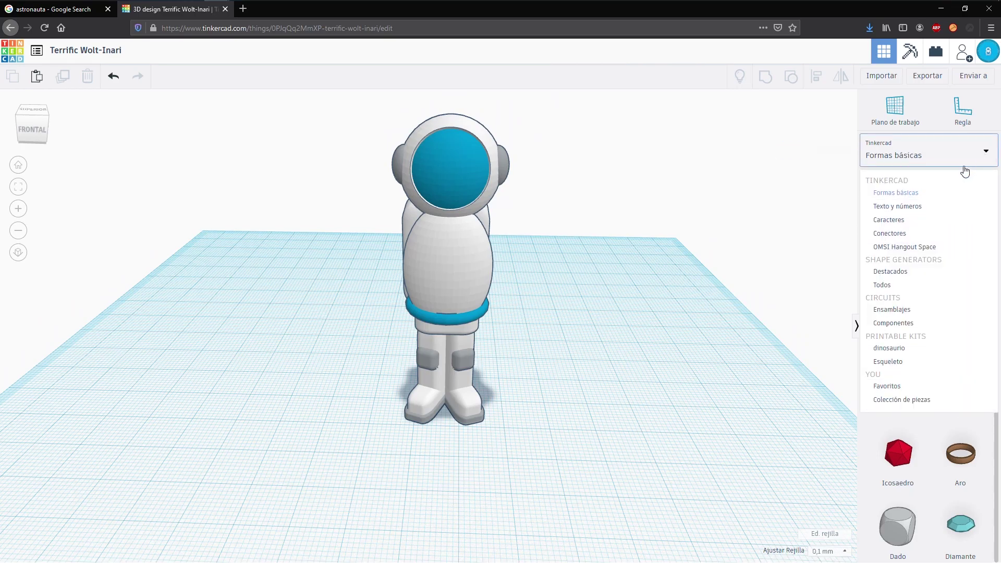
{"action": "left_click", "coordinate": [645, 274]}
{"action": "left_click_drag", "start_coordinate": [906, 245], "coordinate": [540, 378]}
{"action": "left_click_drag", "start_coordinate": [786, 211], "coordinate": [810, 203]}
{"action": "left_click_drag", "start_coordinate": [549, 319], "coordinate": [542, 245]}
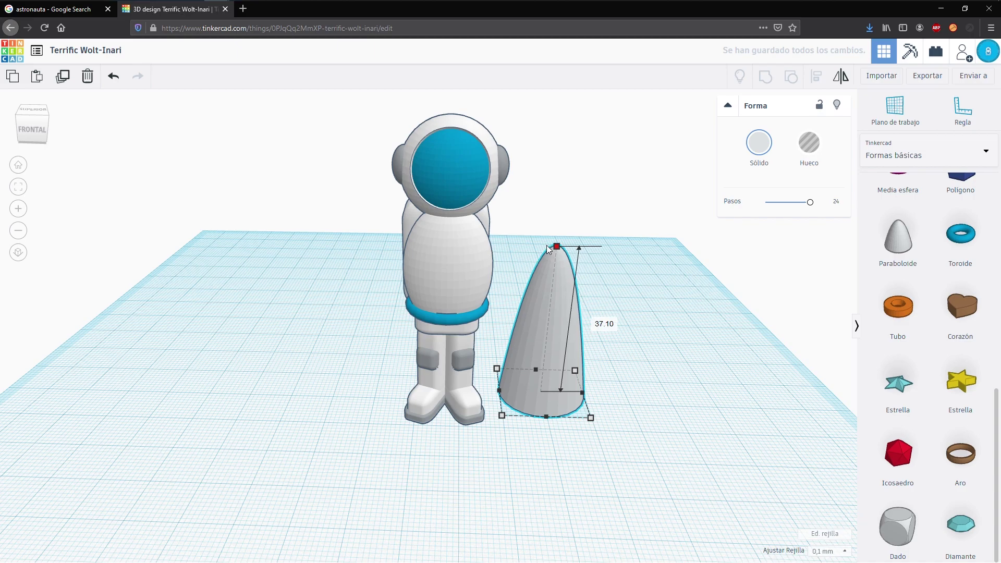
{"action": "left_click_drag", "start_coordinate": [582, 392], "coordinate": [556, 396]}
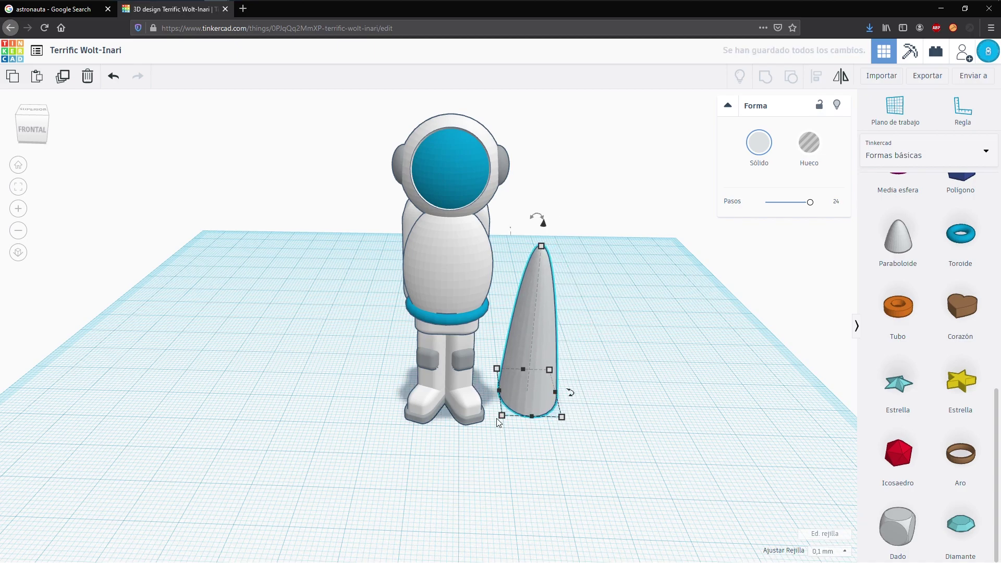
{"action": "left_click_drag", "start_coordinate": [501, 416], "coordinate": [521, 397]}
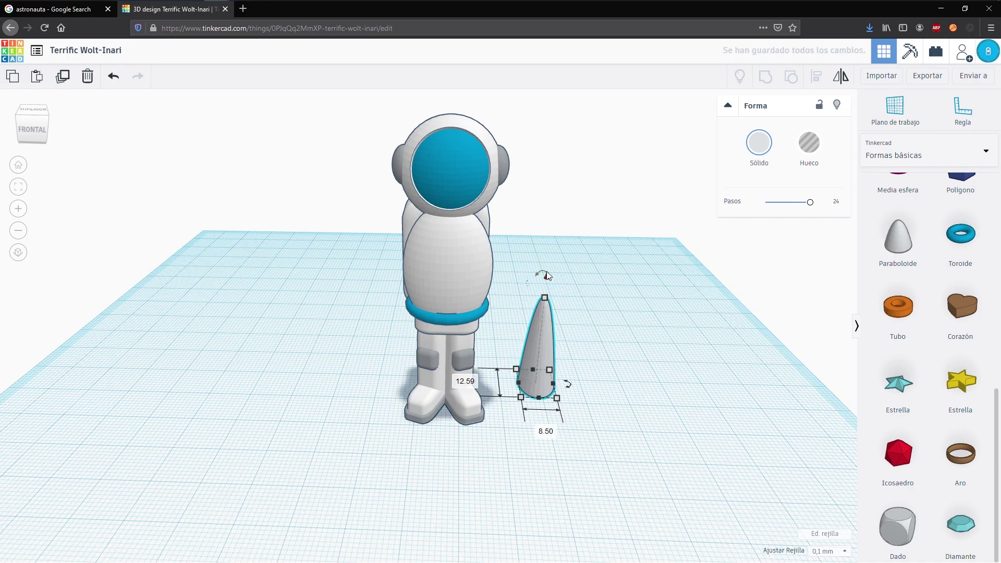
- Raise the paraboloid arm against the right side of the torso and scale its base to about 7 by 10.4 mm
{"action": "left_click_drag", "start_coordinate": [547, 272], "coordinate": [547, 190]}
{"action": "left_click_drag", "start_coordinate": [546, 249], "coordinate": [501, 257]}
{"action": "left_click_drag", "start_coordinate": [516, 339], "coordinate": [507, 333], "text": "shift"}
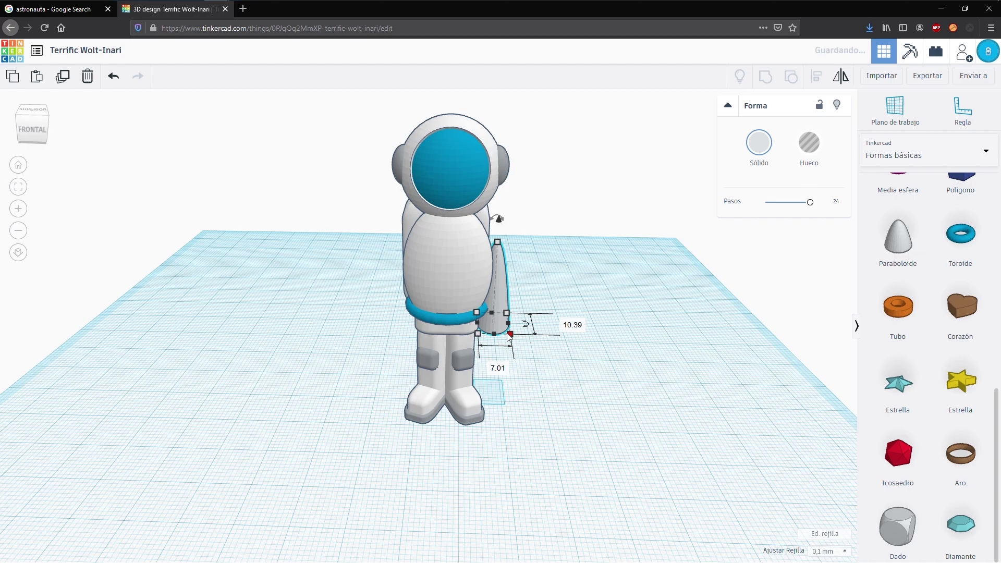
- Tilt the arm 20° so its lower end points away from the body, and narrow it to about 8.1 mm
{"action": "left_click_drag", "start_coordinate": [495, 196], "coordinate": [474, 207]}
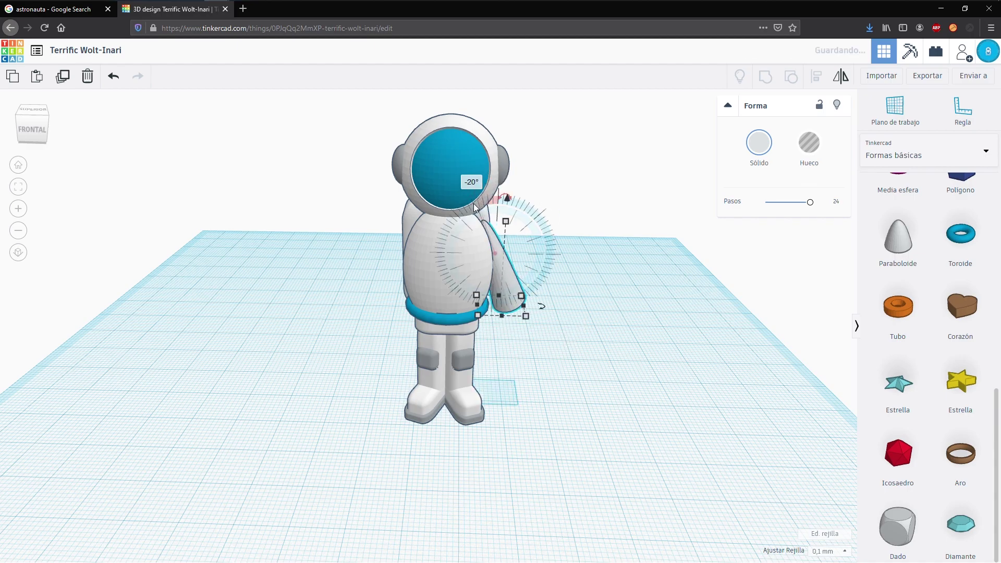
{"action": "left_click_drag", "start_coordinate": [523, 306], "coordinate": [514, 308]}
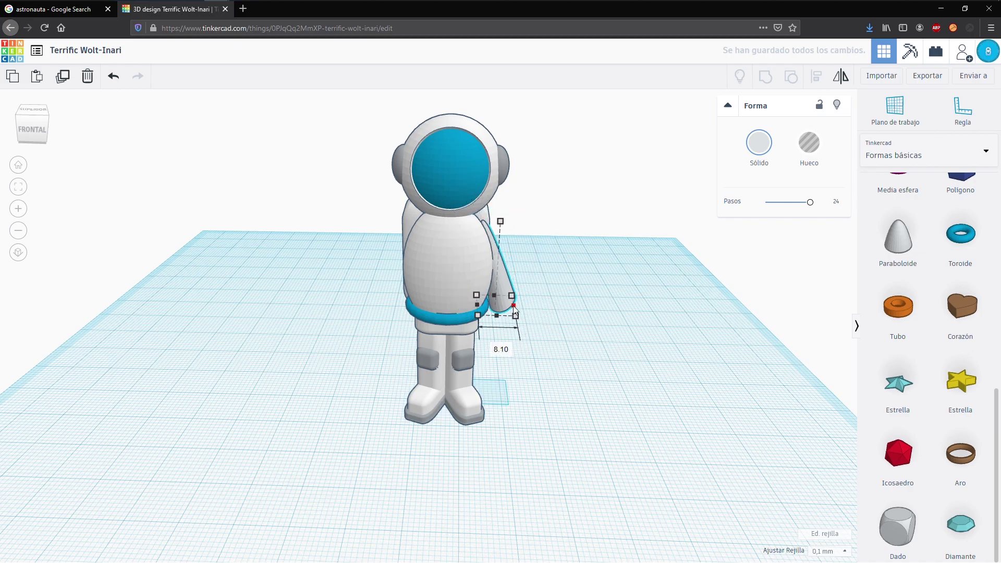
{"action": "left_click_drag", "start_coordinate": [499, 221], "coordinate": [501, 218]}
{"action": "left_click_drag", "start_coordinate": [476, 304], "coordinate": [474, 299]}
- Refine the arm's fit against the body from the side and at the shoulder from the front
{"action": "right_click_drag", "start_coordinate": [553, 350], "coordinate": [389, 341]}
{"action": "left_click_drag", "start_coordinate": [394, 311], "coordinate": [378, 314]}
{"action": "right_click_drag", "start_coordinate": [361, 346], "coordinate": [546, 335]}
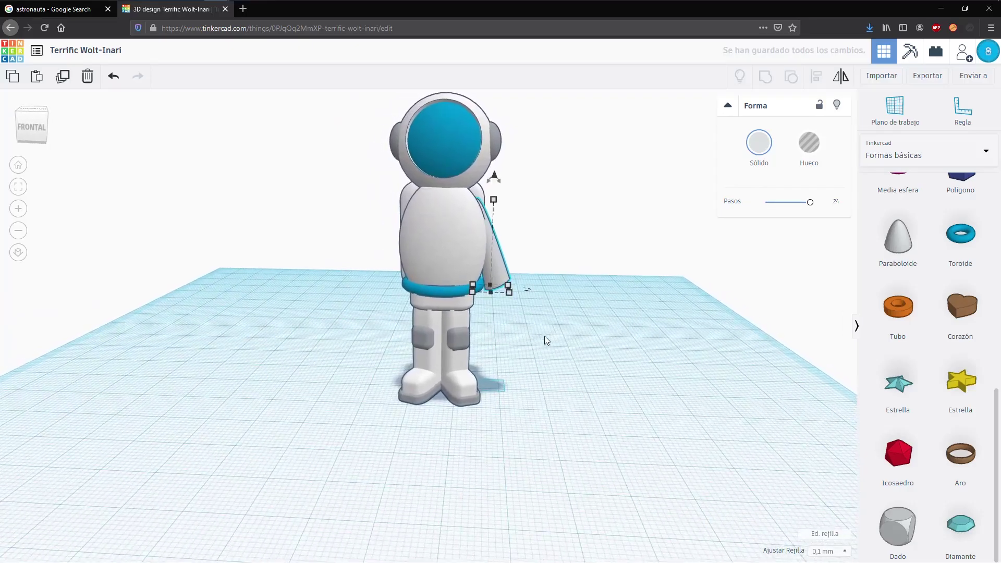
{"action": "right_click_drag", "start_coordinate": [457, 343], "coordinate": [522, 202]}
{"action": "mouse_move", "coordinate": [499, 180]}
{"action": "left_mouse_down"}
{"action": "mouse_move", "coordinate": [514, 178]}
{"action": "mouse_move", "coordinate": [504, 177]}
{"action": "left_mouse_up"}
{"action": "left_click", "coordinate": [585, 322]}
- Adjust the arm's tilt slightly as seen from the astronaut's side
{"action": "right_click_drag", "start_coordinate": [585, 322], "coordinate": [348, 331]}
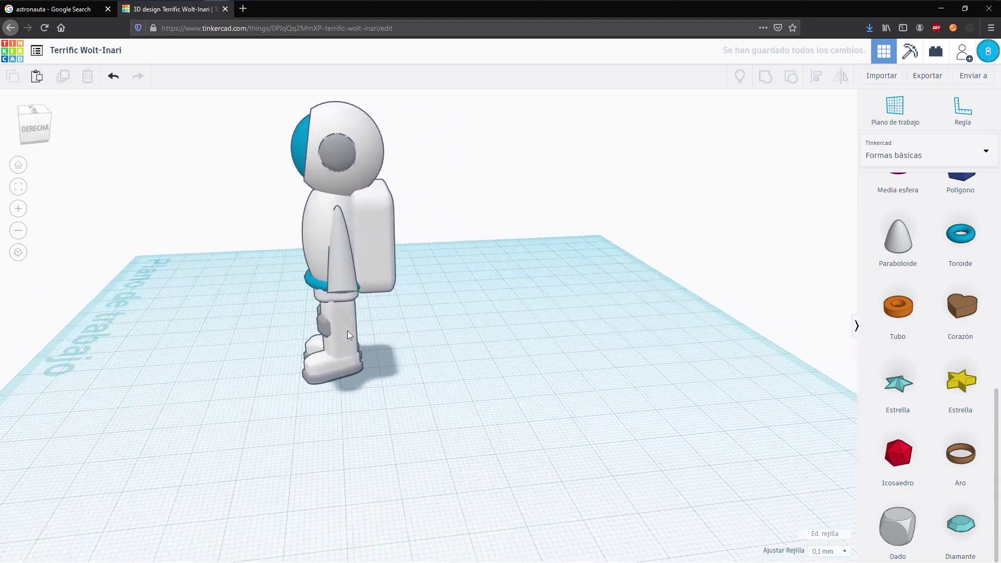
{"action": "left_click", "coordinate": [346, 273]}
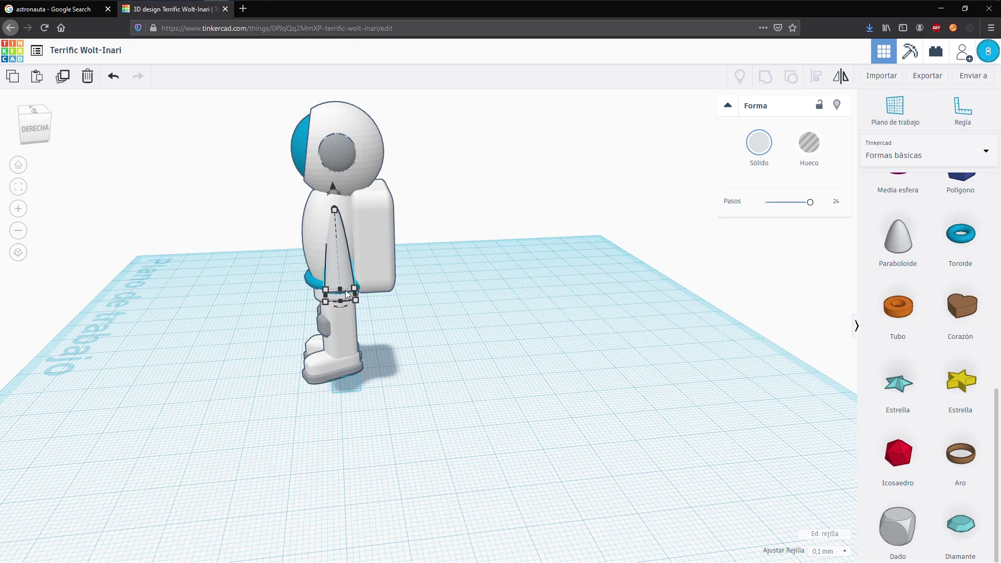
{"action": "mouse_move", "coordinate": [332, 194]}
{"action": "left_mouse_down"}
{"action": "mouse_move", "coordinate": [343, 192]}
{"action": "mouse_move", "coordinate": [336, 198]}
{"action": "left_mouse_up"}
{"action": "key", "text": "ctrl+z"}
{"action": "scroll", "coordinate": [328, 203], "scroll_direction": "up", "scroll_amount": 2}
{"action": "left_click_drag", "start_coordinate": [296, 145], "coordinate": [308, 137]}
{"action": "right_click_drag", "start_coordinate": [309, 137], "coordinate": [426, 277]}
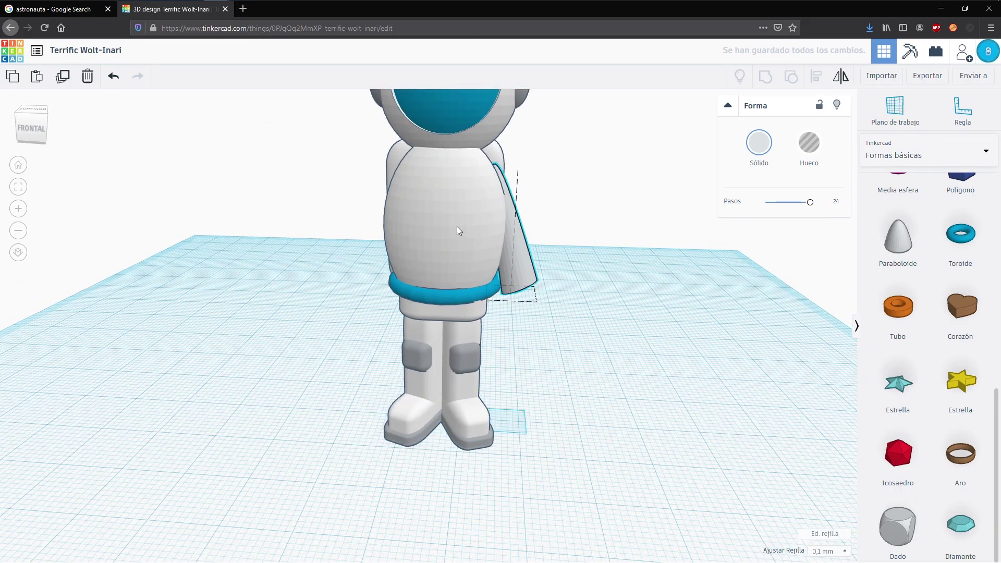
- Narrow the white torso to about 18.1 mm wide
{"action": "left_click", "coordinate": [466, 281]}
{"action": "left_click_drag", "start_coordinate": [502, 312], "coordinate": [497, 314]}
{"action": "left_click", "coordinate": [486, 232]}
{"action": "key", "text": "Delete"}
{"action": "left_click", "coordinate": [494, 277]}
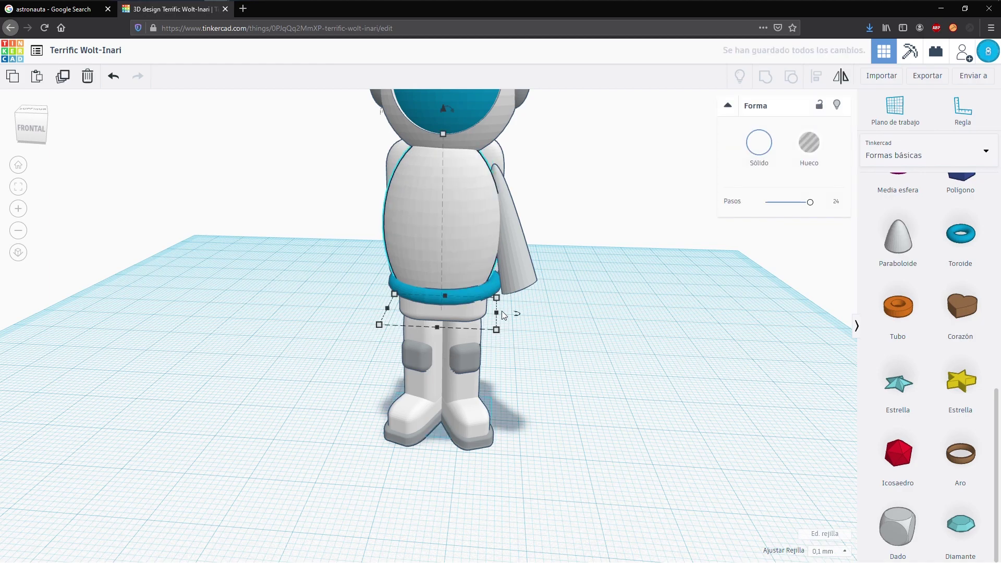
{"action": "mouse_move", "coordinate": [496, 314]}
{"action": "left_click_drag", "start_coordinate": [497, 313], "coordinate": [499, 313]}
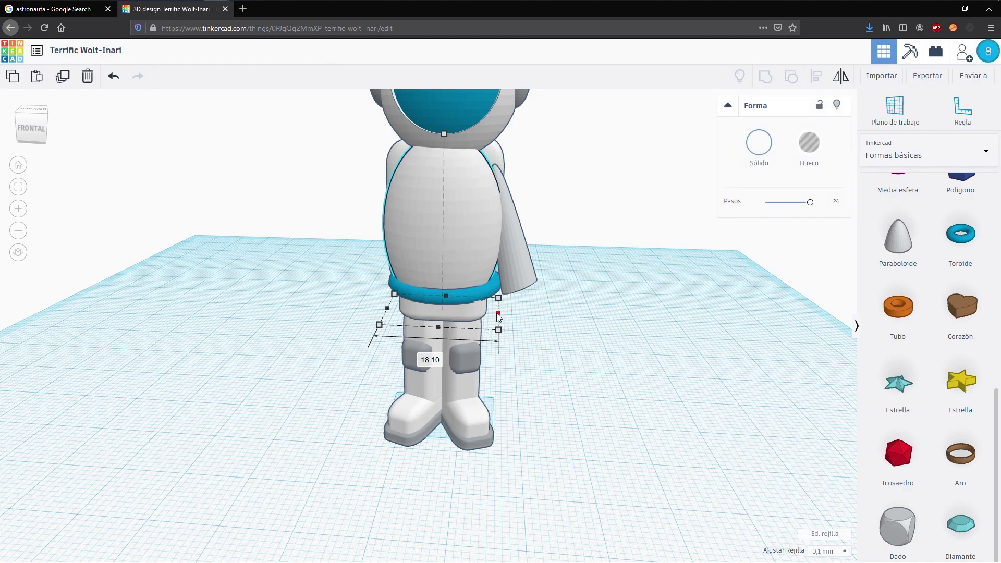
- Inspect how the blue belt and the arm fit the narrowed torso from the front
{"action": "scroll", "coordinate": [505, 312], "scroll_direction": "down", "scroll_amount": 3}
{"action": "right_click_drag", "start_coordinate": [438, 306], "coordinate": [432, 312]}
{"action": "scroll", "coordinate": [435, 316], "scroll_direction": "up", "scroll_amount": 3}
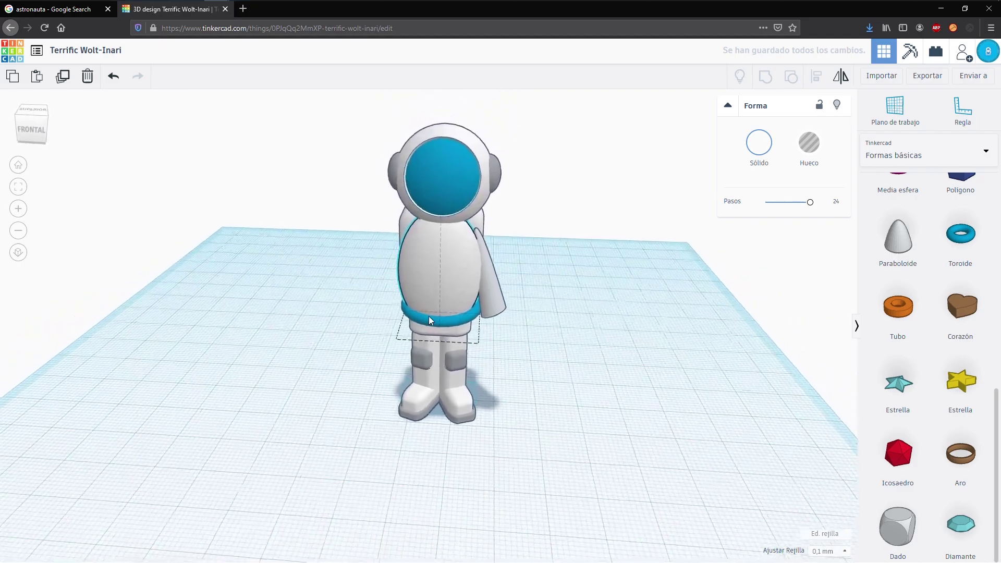
{"action": "left_click", "coordinate": [441, 298]}
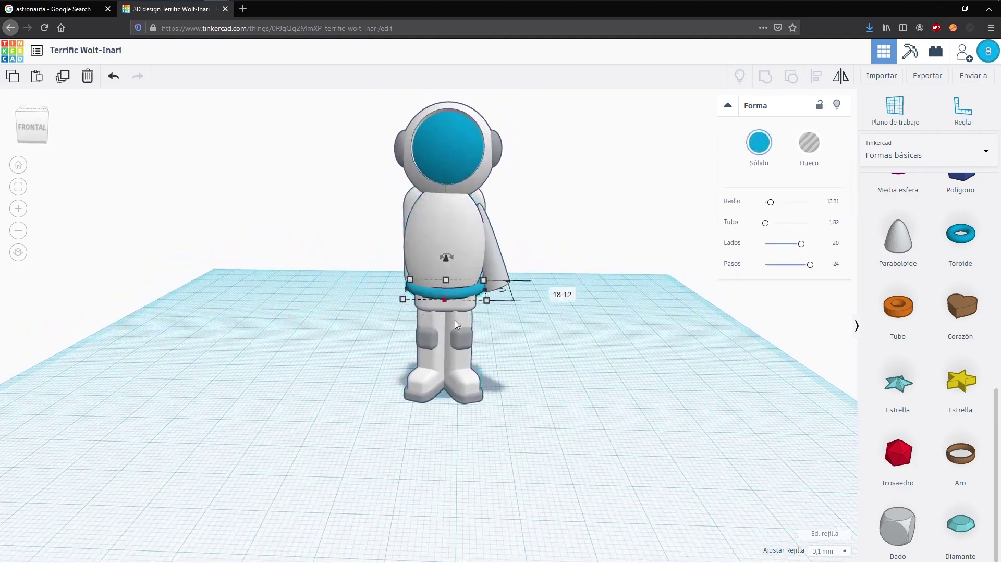
{"action": "left_click", "coordinate": [522, 329]}
{"action": "scroll", "coordinate": [504, 324], "scroll_direction": "up", "scroll_amount": 3}
{"action": "right_click_drag", "start_coordinate": [504, 325], "coordinate": [454, 370]}
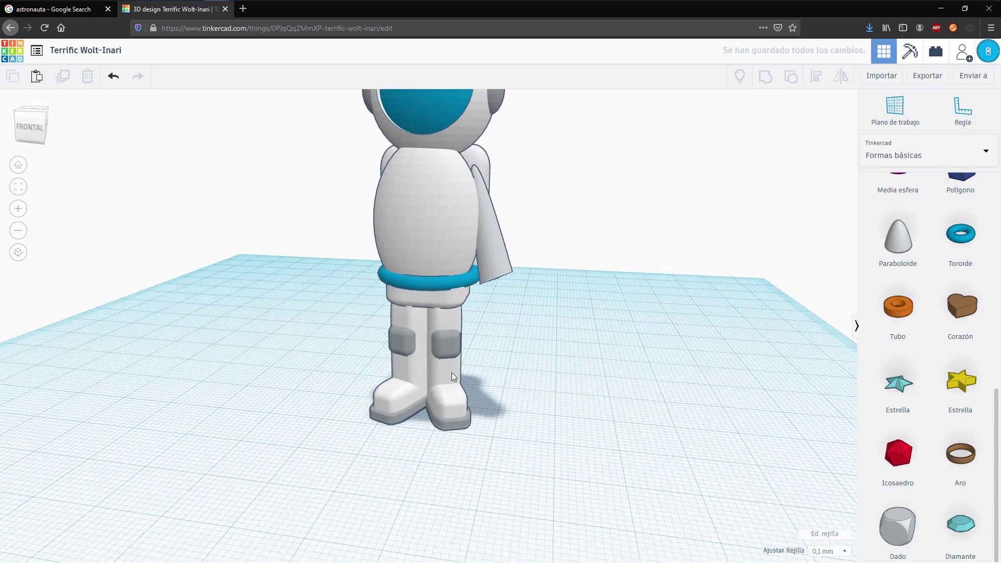
- Move the white paraboloid from the torso's side onto the rear of the backpack
{"action": "left_click", "coordinate": [488, 246]}
{"action": "right_click_drag", "start_coordinate": [488, 246], "coordinate": [365, 272]}
{"action": "left_click_drag", "start_coordinate": [309, 271], "coordinate": [385, 245]}
{"action": "right_click_drag", "start_coordinate": [384, 245], "coordinate": [366, 209]}
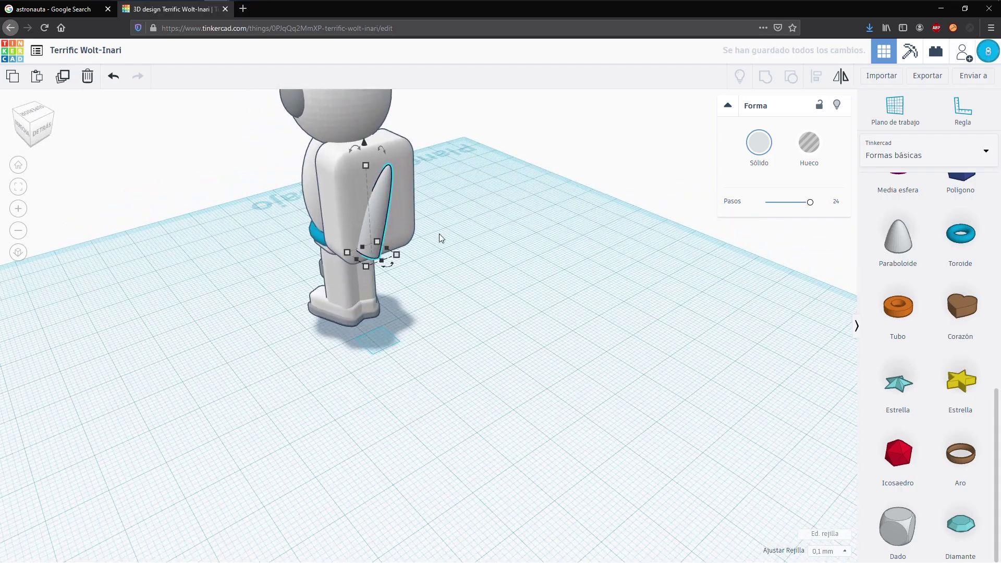
- Tilt the paraboloid to lie against the backpack's rear face, and undo the accidental shift of the backpack
{"action": "right_click_drag", "start_coordinate": [340, 148], "coordinate": [370, 151]}
{"action": "mouse_move", "coordinate": [371, 151]}
{"action": "left_mouse_down"}
{"action": "mouse_move", "coordinate": [380, 132]}
{"action": "mouse_move", "coordinate": [344, 135]}
{"action": "mouse_move", "coordinate": [357, 141]}
{"action": "left_mouse_up"}
{"action": "right_click_drag", "start_coordinate": [357, 141], "coordinate": [379, 241]}
{"action": "left_click", "coordinate": [374, 242]}
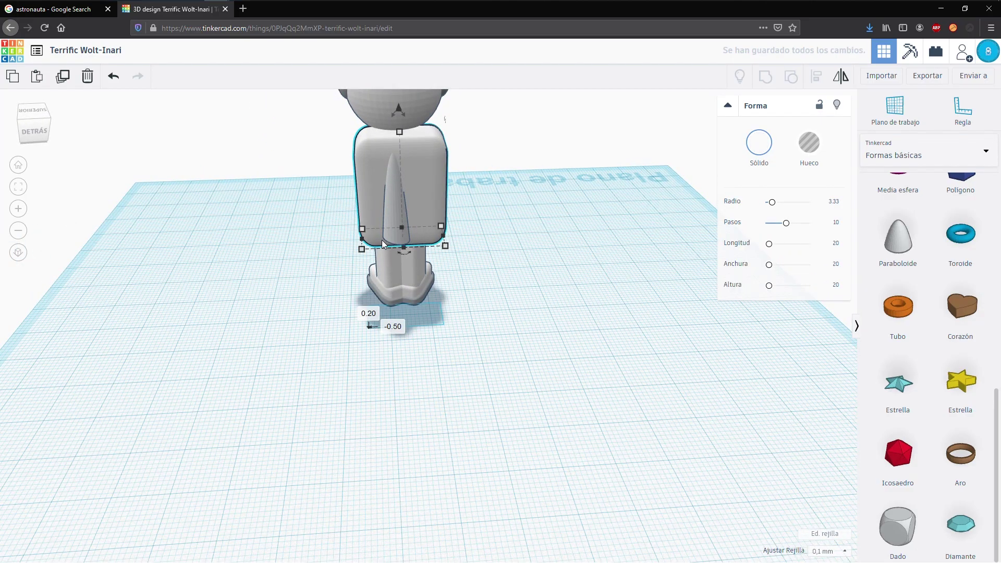
{"action": "key", "text": "ctrl+z"}
- Widen the paraboloid across the backpack's rear face and straighten its tilt
{"action": "left_click", "coordinate": [389, 211]}
{"action": "left_click_drag", "start_coordinate": [384, 240], "coordinate": [430, 236]}
{"action": "right_click_drag", "start_coordinate": [450, 209], "coordinate": [402, 204]}
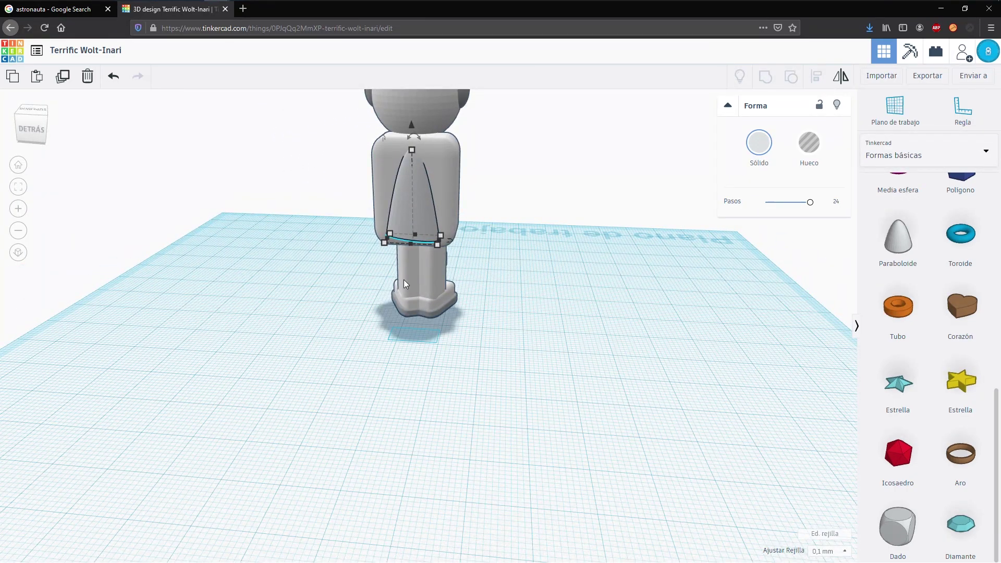
{"action": "right_click_drag", "start_coordinate": [404, 276], "coordinate": [435, 263]}
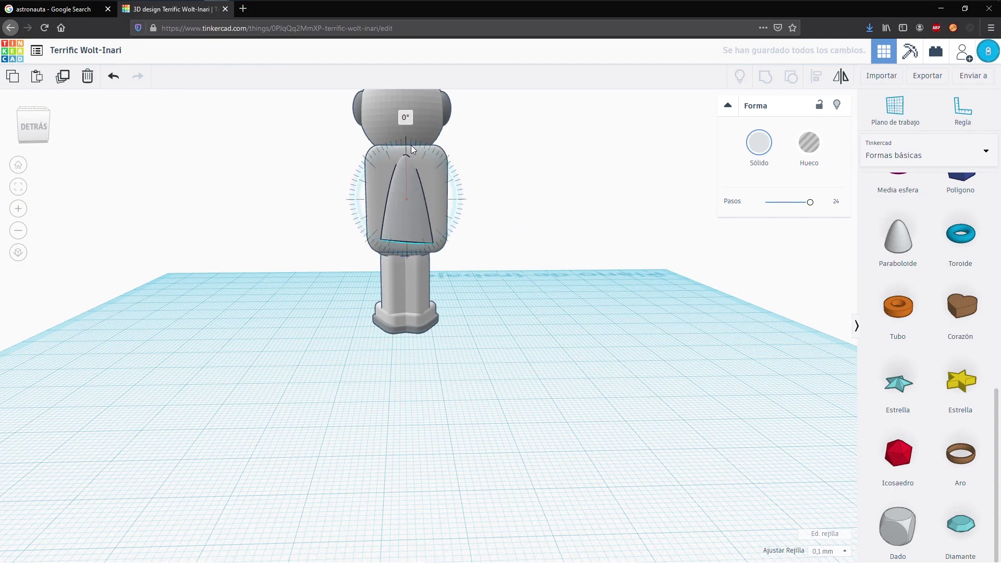
{"action": "left_click_drag", "start_coordinate": [405, 155], "coordinate": [407, 162]}
- Duplicate the white leg box, raise the copy beside the torso as an arm and tilt it to slope outward from the shoulder
{"action": "right_click_drag", "start_coordinate": [432, 245], "coordinate": [693, 274]}
{"action": "scroll", "coordinate": [358, 281], "scroll_direction": "down", "scroll_amount": 2}
{"action": "right_click_drag", "start_coordinate": [358, 280], "coordinate": [467, 280]}
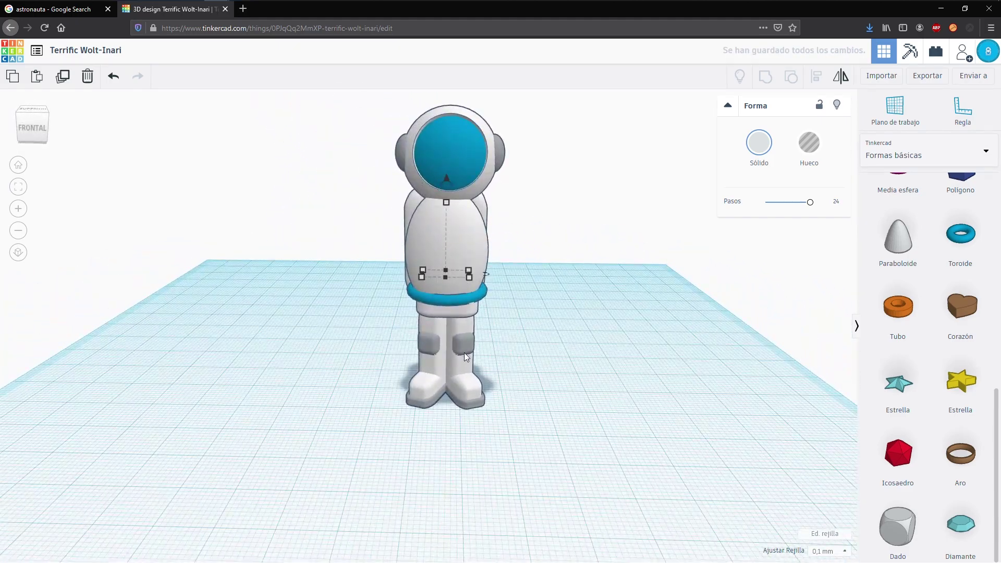
{"action": "left_click", "coordinate": [459, 364]}
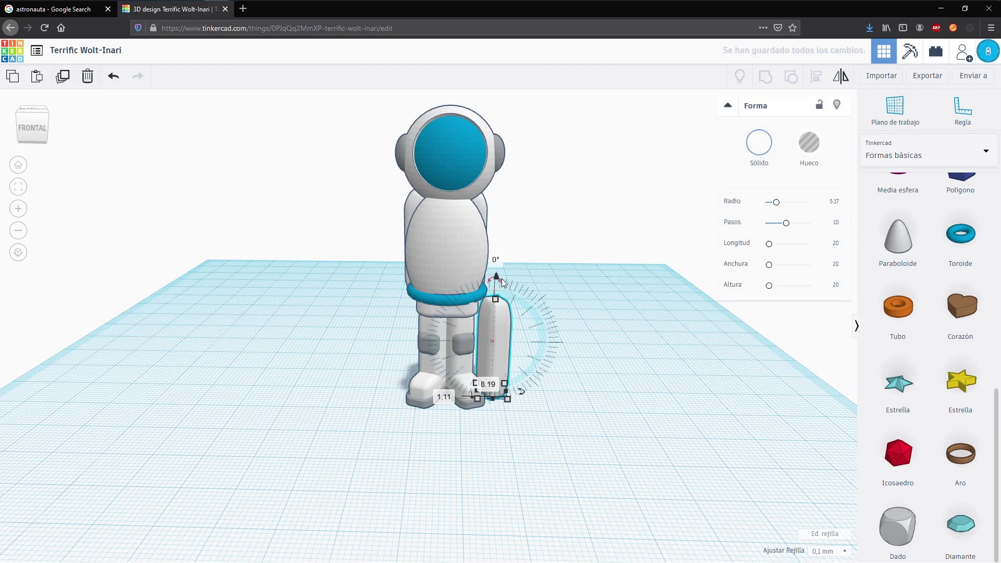
{"action": "left_click_drag", "start_coordinate": [498, 277], "coordinate": [501, 178]}
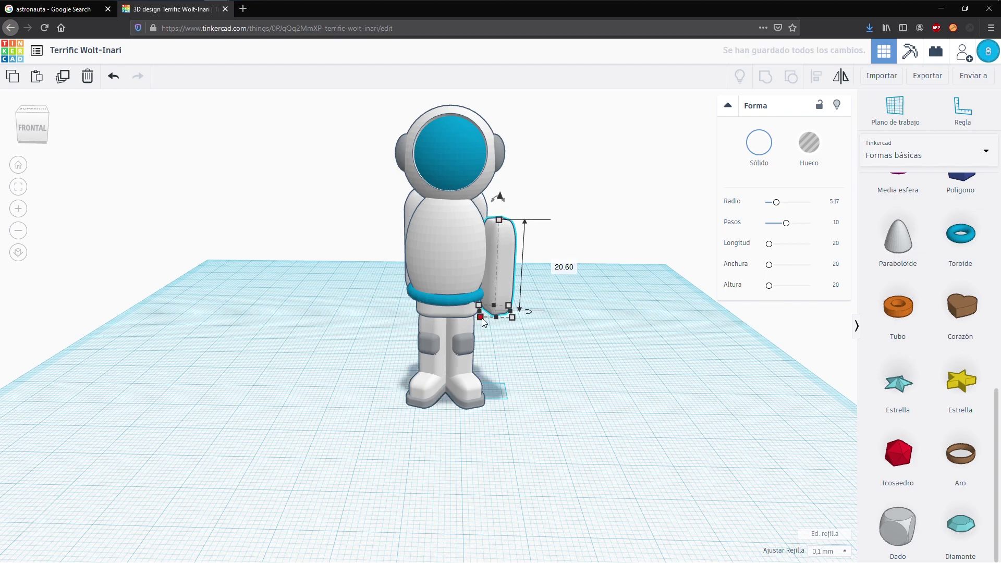
{"action": "left_click_drag", "start_coordinate": [497, 208], "coordinate": [501, 180]}
{"action": "mouse_move", "coordinate": [507, 261]}
{"action": "left_mouse_down"}
{"action": "mouse_move", "coordinate": [491, 261]}
{"action": "mouse_move", "coordinate": [504, 259]}
{"action": "left_mouse_up"}
{"action": "left_click_drag", "start_coordinate": [490, 181], "coordinate": [500, 186]}
- Resize the arm to about 6.5 mm deep and 8.9 mm wide, and lower it to about 23.3 mm above the workplane
{"action": "right_click_drag", "start_coordinate": [548, 317], "coordinate": [407, 337]}
{"action": "left_click_drag", "start_coordinate": [356, 324], "coordinate": [346, 331]}
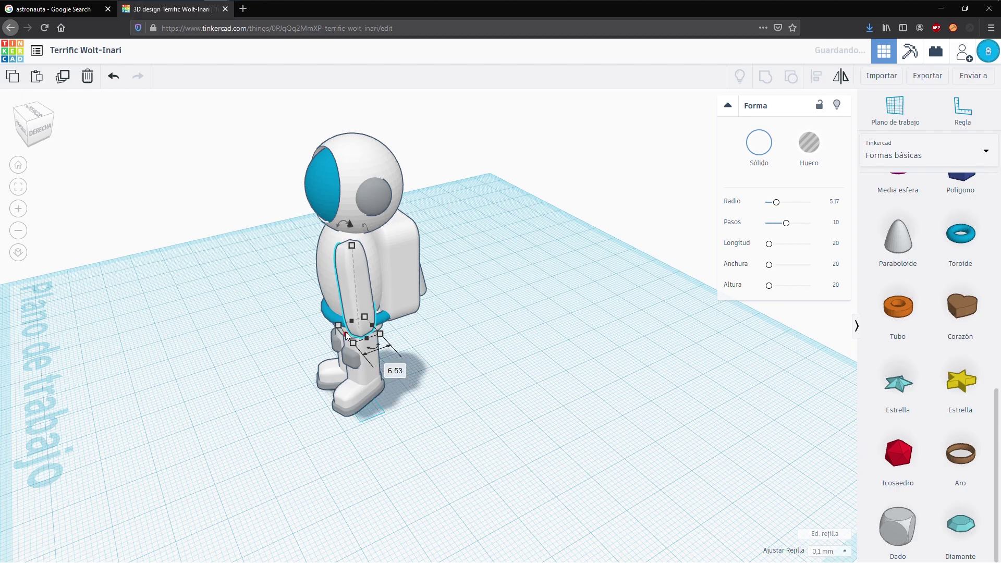
{"action": "right_click_drag", "start_coordinate": [421, 361], "coordinate": [397, 316]}
{"action": "left_click_drag", "start_coordinate": [336, 199], "coordinate": [321, 228]}
{"action": "right_click_drag", "start_coordinate": [321, 228], "coordinate": [246, 268]}
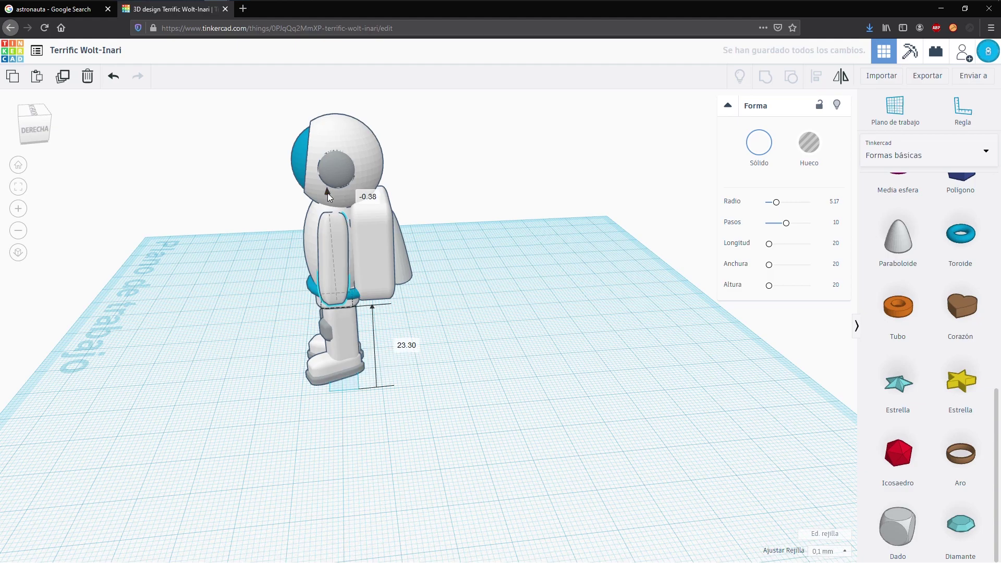
{"action": "right_click_drag", "start_coordinate": [412, 224], "coordinate": [554, 270]}
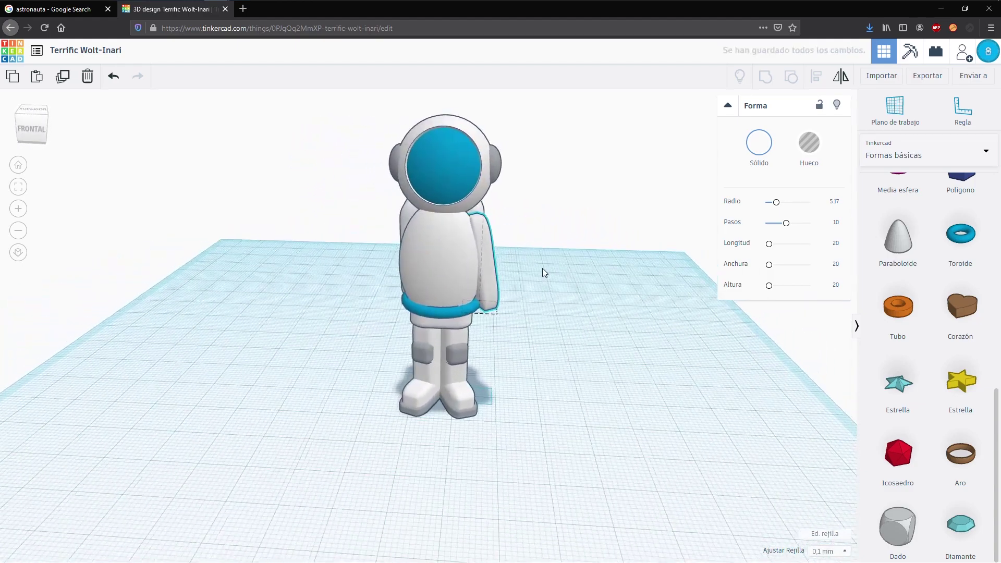
{"action": "left_click_drag", "start_coordinate": [498, 306], "coordinate": [500, 307]}
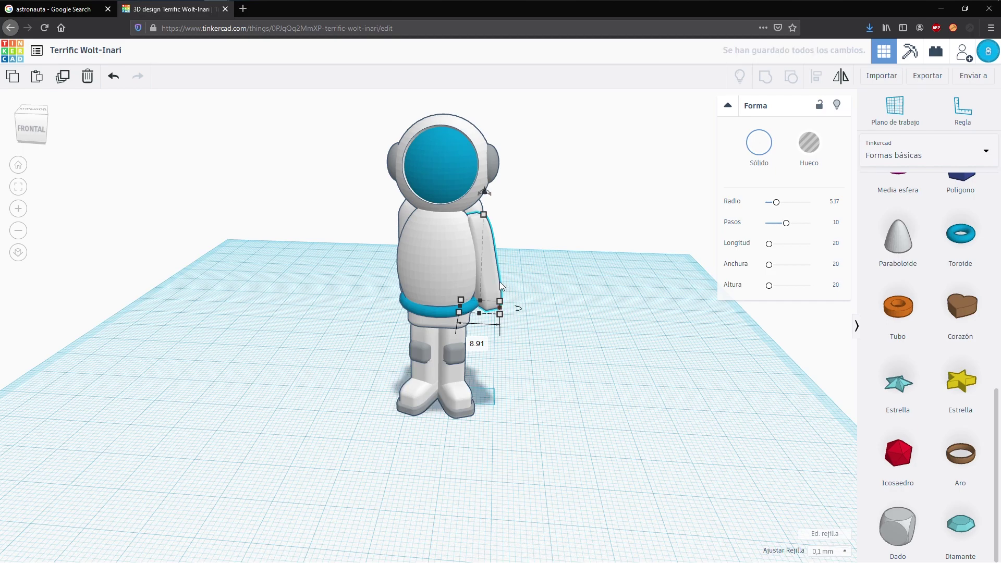
{"action": "key", "text": "ctrl+d"}
{"action": "key", "text": "Left"}
{"action": "key", "text": "Left"}
{"action": "key", "text": "Left"}
{"action": "key", "text": "Left"}
{"action": "key", "text": "Left"}
{"action": "key", "text": "Left"}
{"action": "key", "text": "Left"}
{"action": "key", "text": "Left"}
{"action": "key", "text": "Left"}
{"action": "key", "text": "Left"}
{"action": "key", "text": "Left"}
{"action": "key", "text": "Left"}
{"action": "key", "text": "Left"}
{"action": "key", "text": "Left"}
{"action": "key", "text": "Left"}
{"action": "key", "text": "Left"}
{"action": "key", "text": "Left"}
{"action": "key", "text": "Left"}
{"action": "key", "text": "Left"}
{"action": "key", "text": "Left"}
{"action": "key", "text": "Delete"}
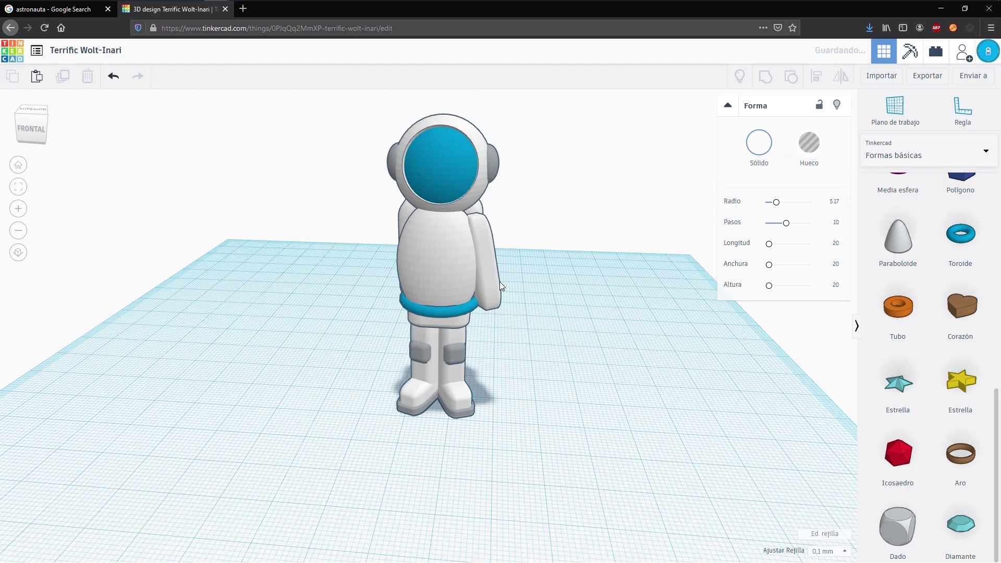
- Duplicate the finished arm and shift the copy straight across to the opposite side of the torso
{"action": "left_click", "coordinate": [496, 266]}
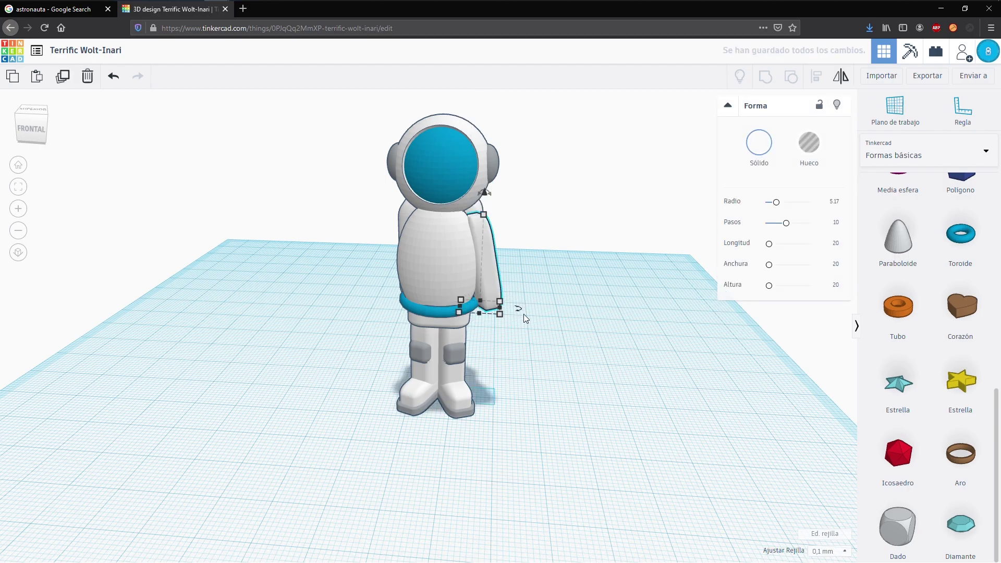
{"action": "key", "text": "ctrl+d"}
{"action": "key", "text": "Left"}
{"action": "key", "text": "Left"}
{"action": "key", "text": "Left"}
{"action": "key", "text": "Left"}
{"action": "key", "text": "Left"}
{"action": "key", "text": "Left"}
{"action": "key", "text": "Left"}
{"action": "key", "text": "Left"}
{"action": "key", "text": "Left"}
{"action": "key", "text": "Left"}
{"action": "key", "text": "Left"}
{"action": "key", "text": "Left"}
{"action": "key", "text": "Left"}
{"action": "key", "text": "Left"}
{"action": "key", "text": "Left"}
{"action": "key", "text": "Left"}
{"action": "key", "text": "Left"}
{"action": "key", "text": "Left"}
{"action": "key", "text": "Left"}
{"action": "key", "text": "Left"}
{"action": "key", "text": "Left"}
{"action": "key", "text": "Left"}
{"action": "key", "text": "Left"}
{"action": "key", "text": "Left"}
{"action": "key", "text": "Left"}
{"action": "key", "text": "Left"}
{"action": "key", "text": "Left"}
{"action": "key", "text": "Left"}
{"action": "key", "text": "Left"}
{"action": "key", "text": "Left"}
{"action": "key", "text": "Left"}
{"action": "key", "text": "Left"}
{"action": "key", "text": "Left"}
{"action": "key", "text": "Left"}
{"action": "key", "text": "Left"}
{"action": "key", "text": "Left"}
{"action": "key", "text": "Left"}
{"action": "key", "text": "Left"}
{"action": "key", "text": "Left"}
{"action": "key", "text": "Left"}
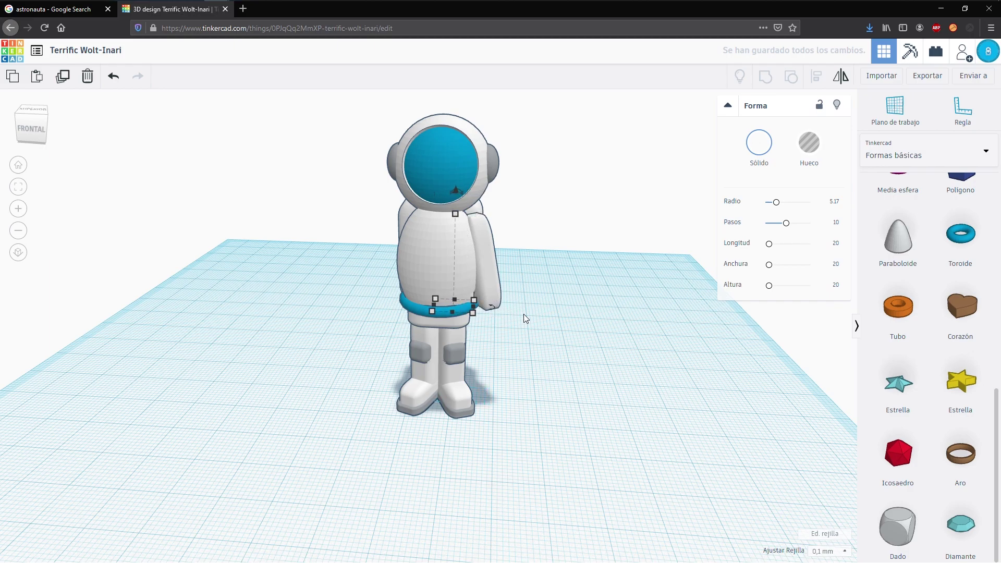
{"action": "key", "text": "Left"}
{"action": "key", "text": "Left"}
{"action": "key", "text": "Left"}
{"action": "key", "text": "Left"}
{"action": "key", "text": "Left"}
{"action": "key", "text": "Left"}
{"action": "key", "text": "Left"}
{"action": "key", "text": "Left"}
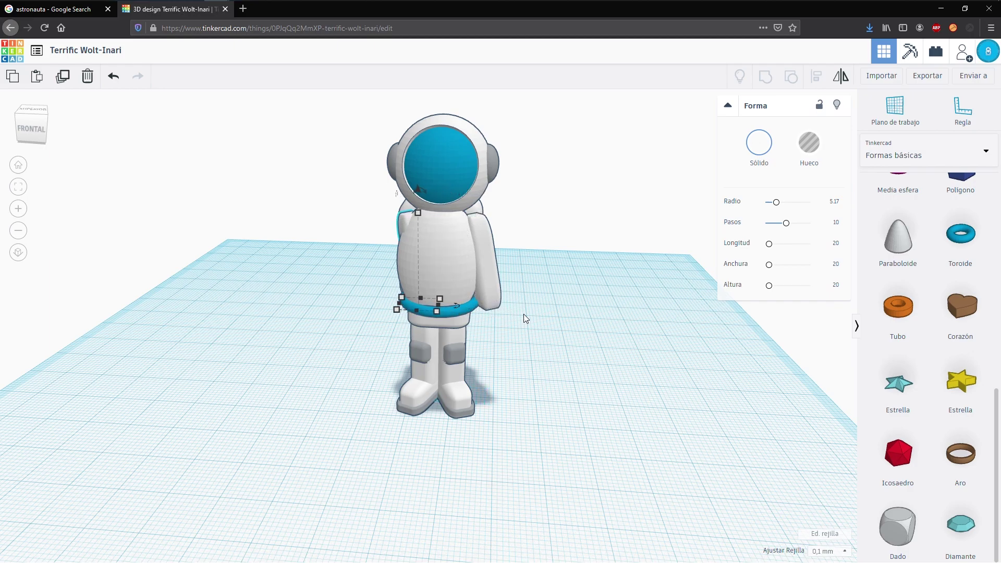
{"action": "key", "text": "Left"}
{"action": "key", "text": "Left"}
{"action": "key", "text": "Left"}
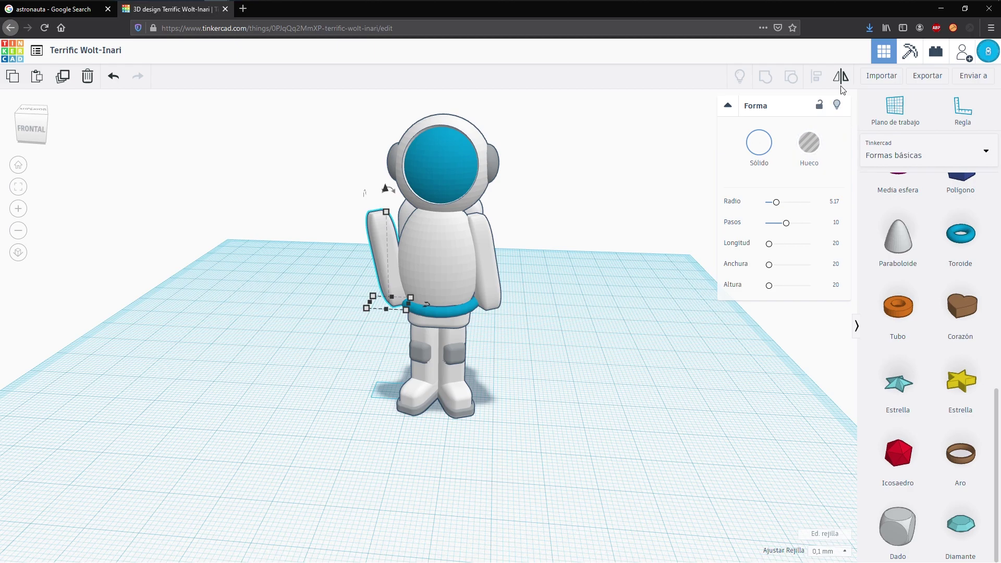
- Mirror the copied arm widthwise and nudge it in against the torso to match the other arm
{"action": "left_click", "coordinate": [373, 318]}
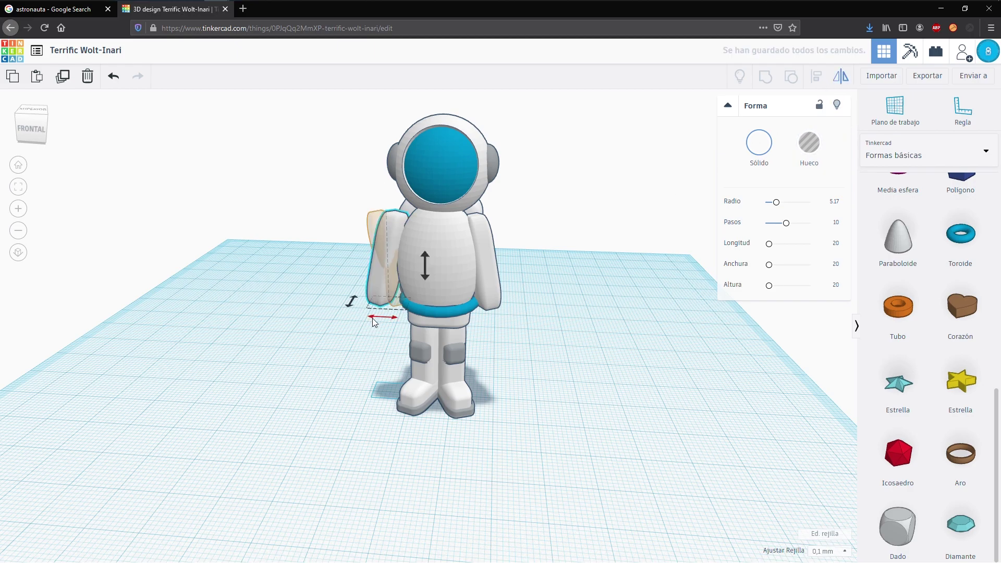
{"action": "key", "text": "Right"}
{"action": "key", "text": "Right"}
{"action": "key", "text": "Right"}
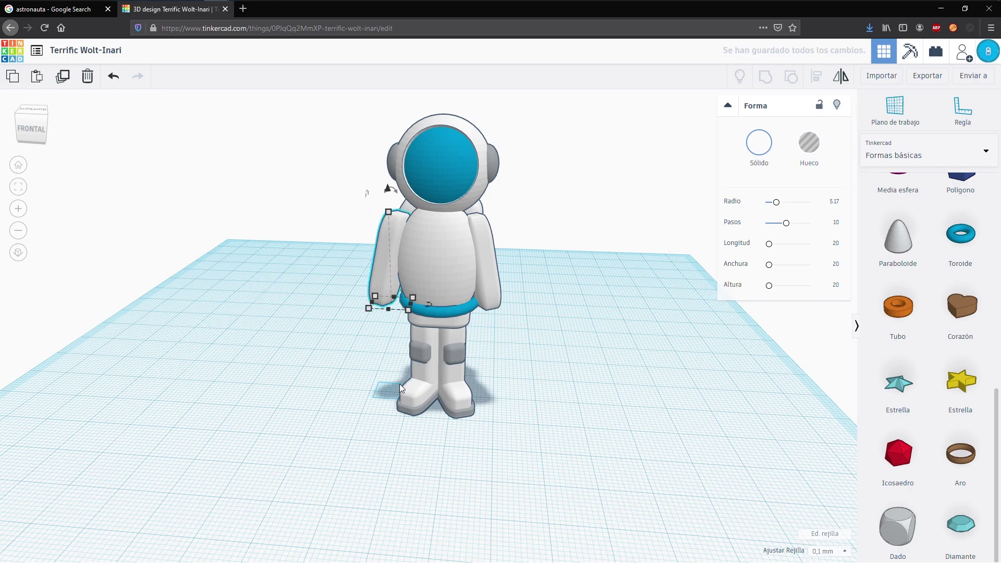
{"action": "right_click_drag", "start_coordinate": [400, 382], "coordinate": [338, 371]}
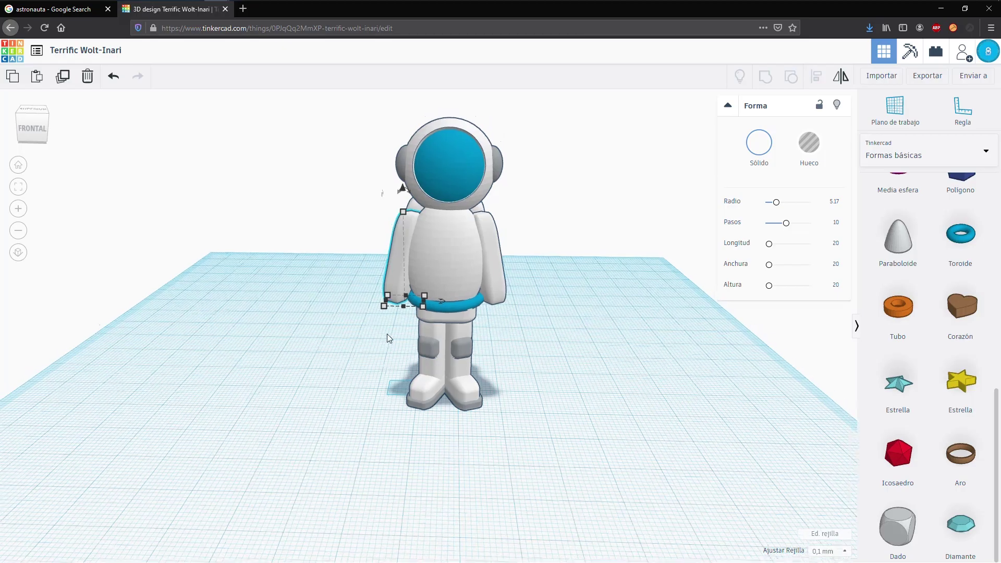
{"action": "scroll", "coordinate": [386, 334], "scroll_direction": "down", "scroll_amount": 3}
{"action": "scroll", "coordinate": [444, 332], "scroll_direction": "up", "scroll_amount": 1}
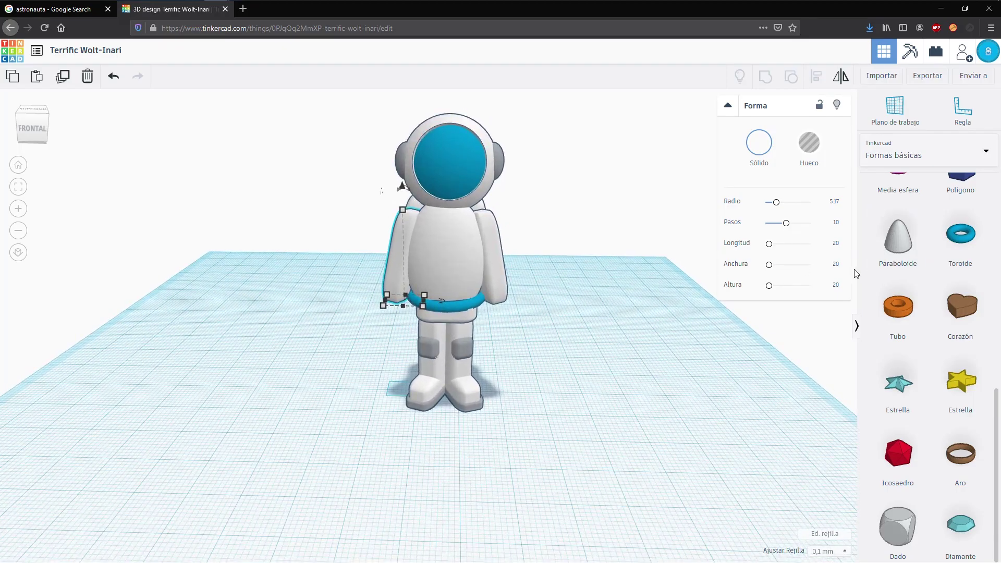
- Look through the Destacados, Favoritos, Todos, OMSI Hangout Space and Conectores shape libraries for a part to use as a hand
{"action": "left_click", "coordinate": [985, 157]}
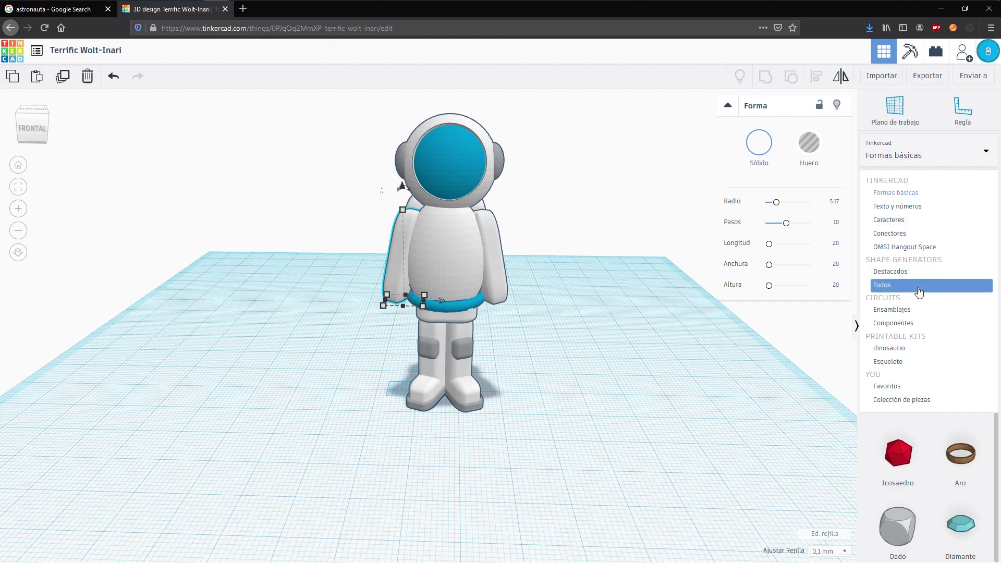
{"action": "left_click", "coordinate": [905, 271]}
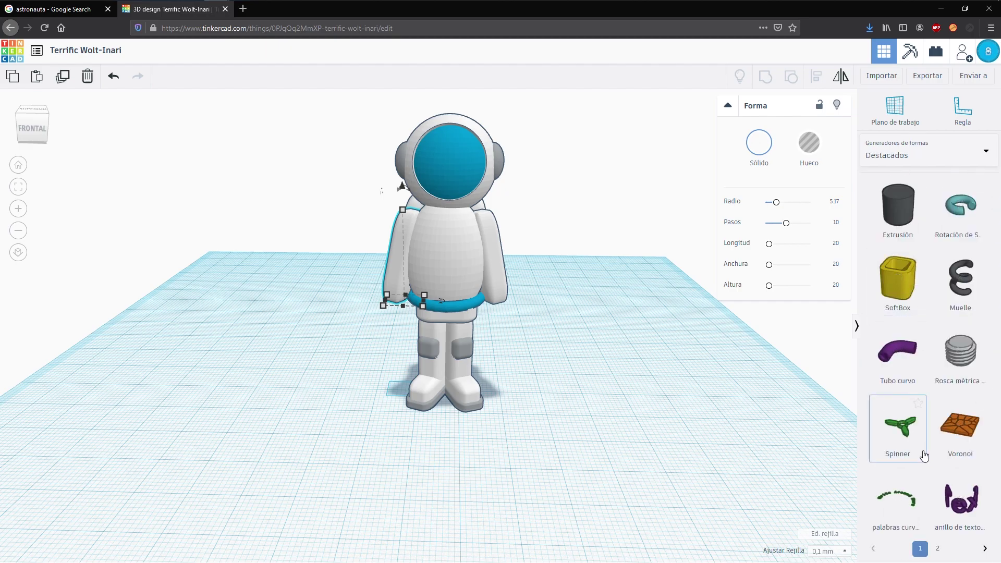
{"action": "left_click", "coordinate": [936, 549]}
{"action": "left_click", "coordinate": [965, 155]}
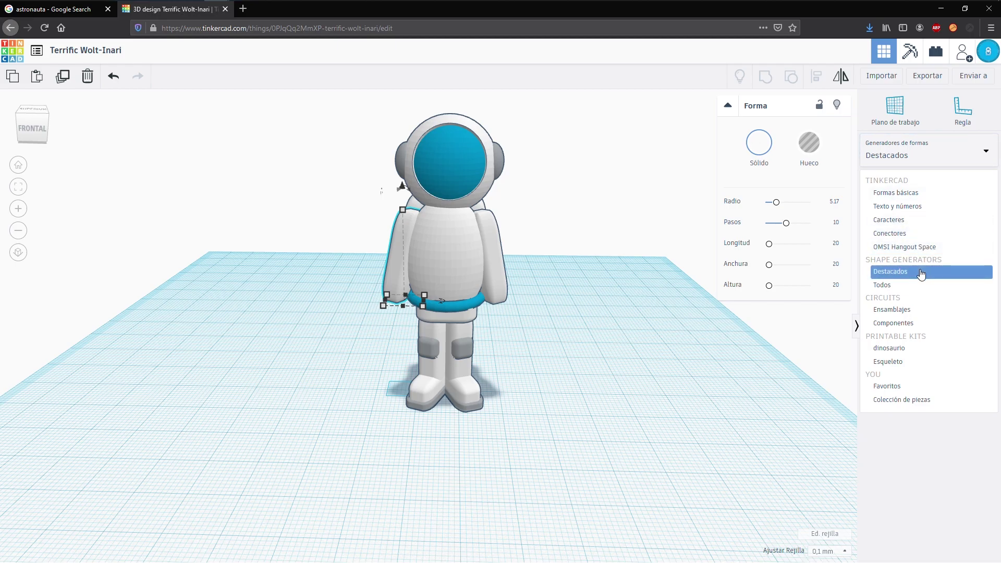
{"action": "left_click", "coordinate": [887, 386]}
{"action": "left_click", "coordinate": [965, 157]}
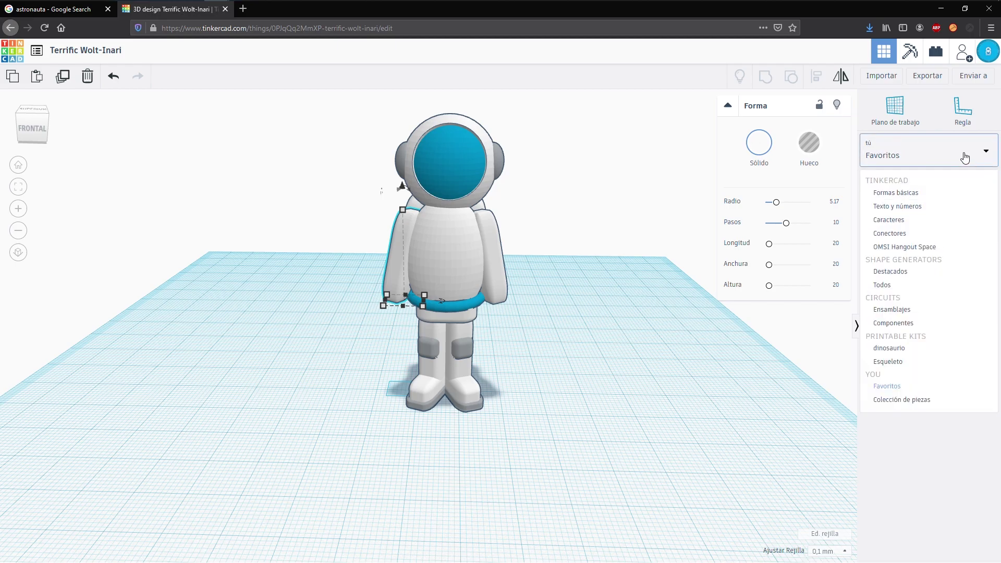
{"action": "left_click", "coordinate": [885, 285]}
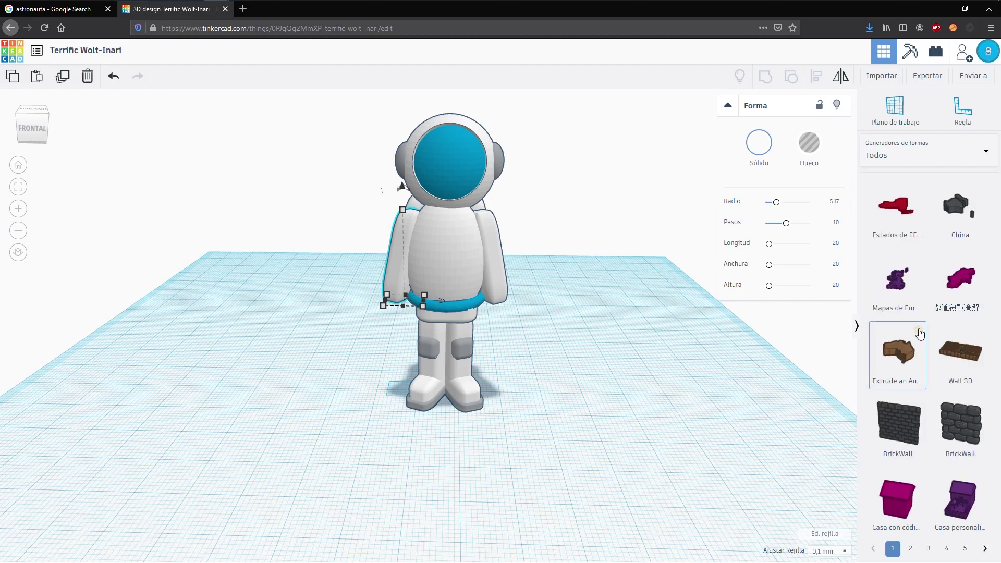
{"action": "left_click", "coordinate": [984, 154]}
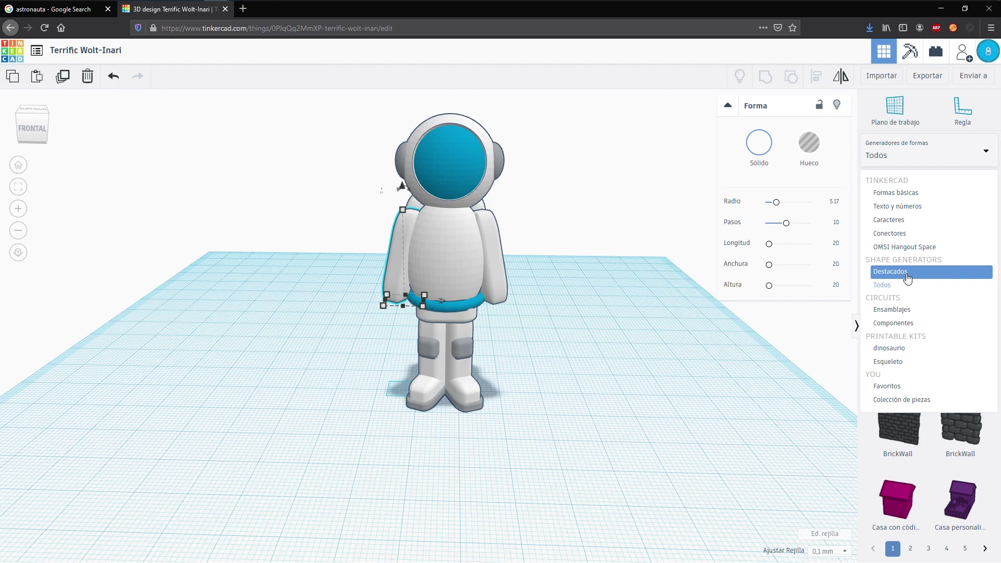
{"action": "left_click", "coordinate": [909, 247]}
{"action": "left_click", "coordinate": [915, 159]}
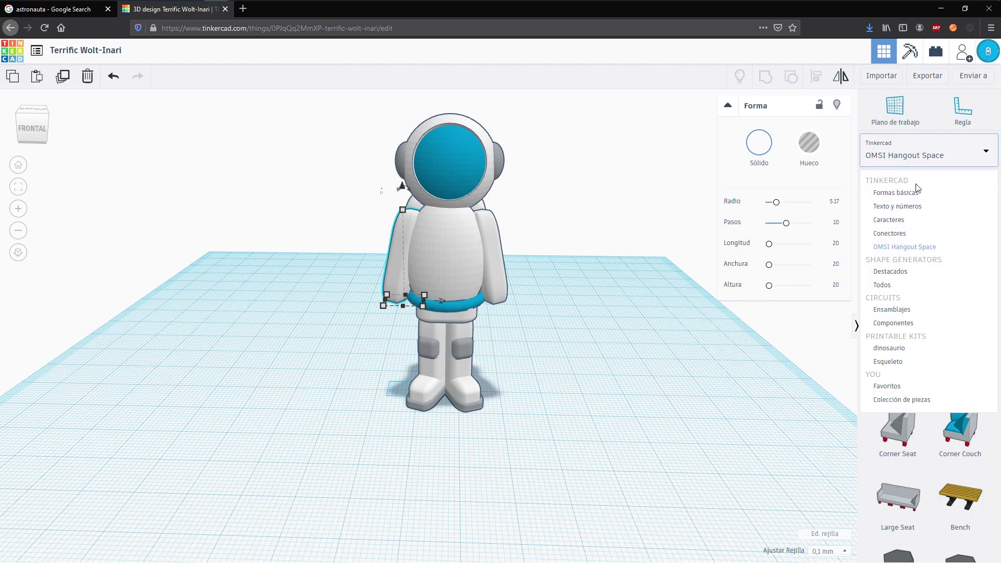
{"action": "left_click", "coordinate": [895, 233]}
{"action": "scroll", "coordinate": [901, 268], "scroll_direction": "down", "scroll_amount": 5}
{"action": "scroll", "coordinate": [912, 235], "scroll_direction": "up", "scroll_amount": 5}
{"action": "left_click", "coordinate": [917, 156]}
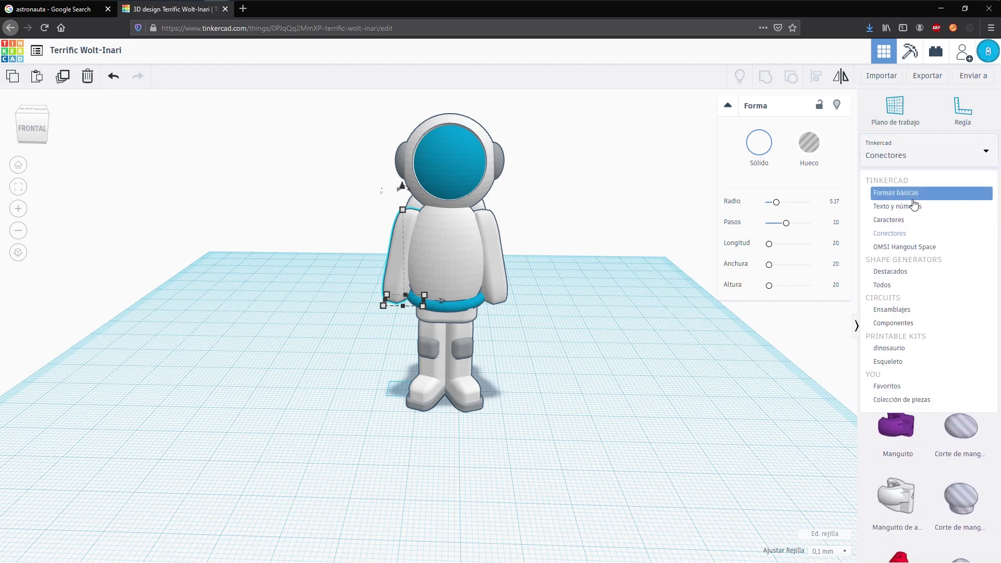
- Add a Mano shape from the Caracteres library, scale it down and place it below the mirrored arm with the fingers pointing down
{"action": "left_click", "coordinate": [910, 220]}
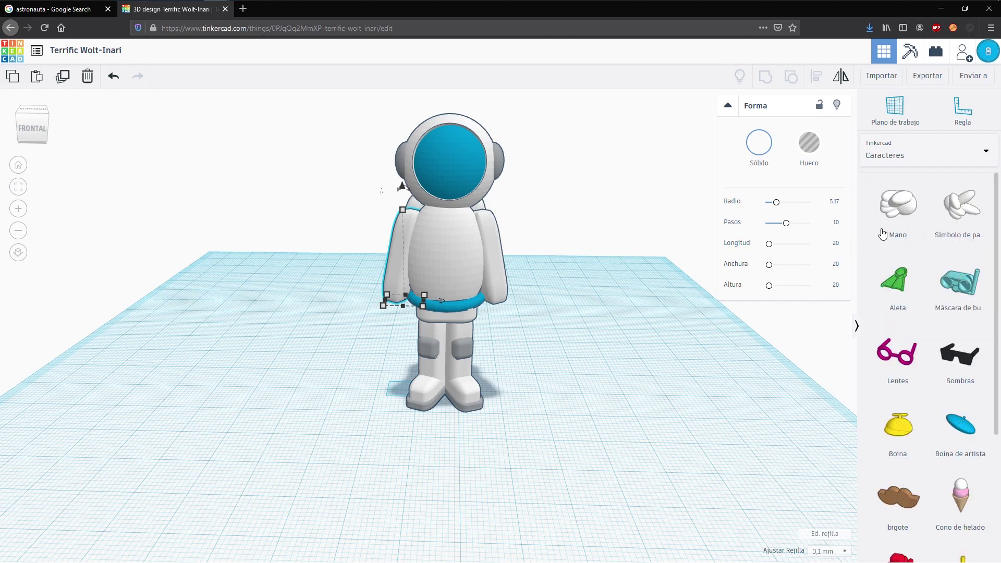
{"action": "left_click_drag", "start_coordinate": [900, 206], "coordinate": [523, 372]}
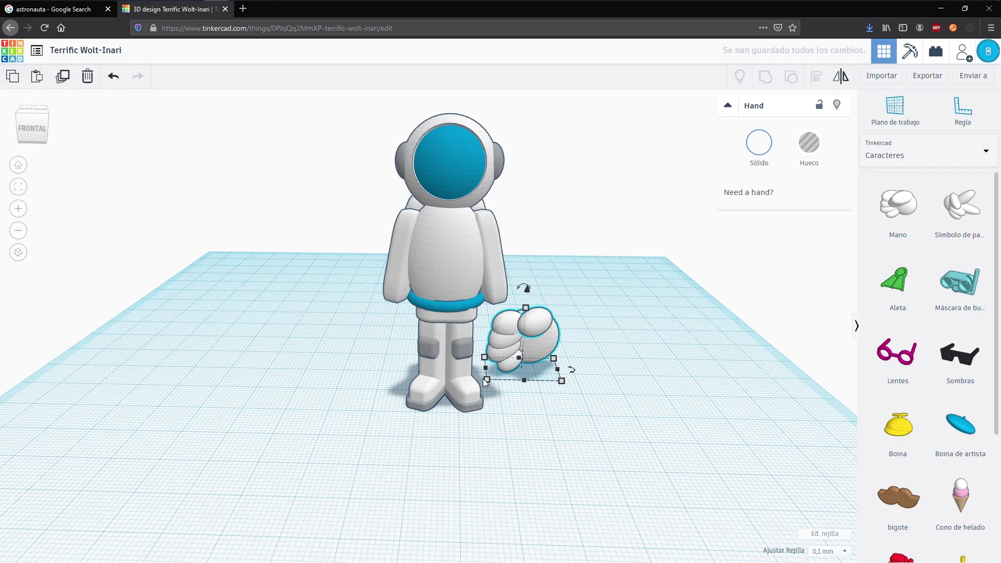
{"action": "left_click_drag", "start_coordinate": [484, 383], "coordinate": [384, 384]}
{"action": "right_click_drag", "start_coordinate": [319, 396], "coordinate": [563, 386]}
{"action": "left_click_drag", "start_coordinate": [560, 373], "coordinate": [612, 359]}
{"action": "left_click_drag", "start_coordinate": [540, 323], "coordinate": [534, 302]}
{"action": "right_click_drag", "start_coordinate": [552, 299], "coordinate": [441, 313]}
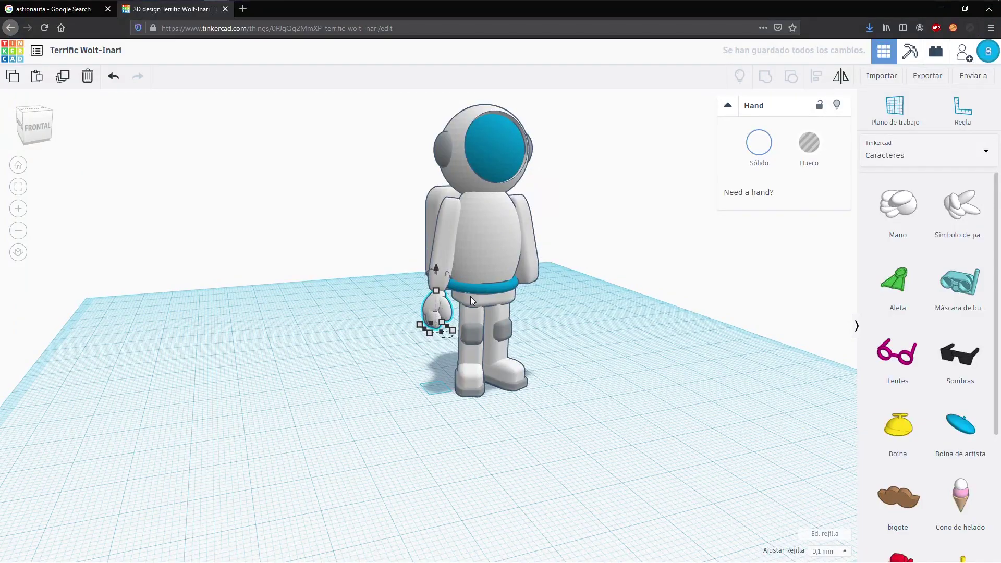
- Align the hand under the end of the mirrored arm and raise it 1.4 mm to 16.5 mm above the workplane
{"action": "right_click_drag", "start_coordinate": [424, 302], "coordinate": [735, 321]}
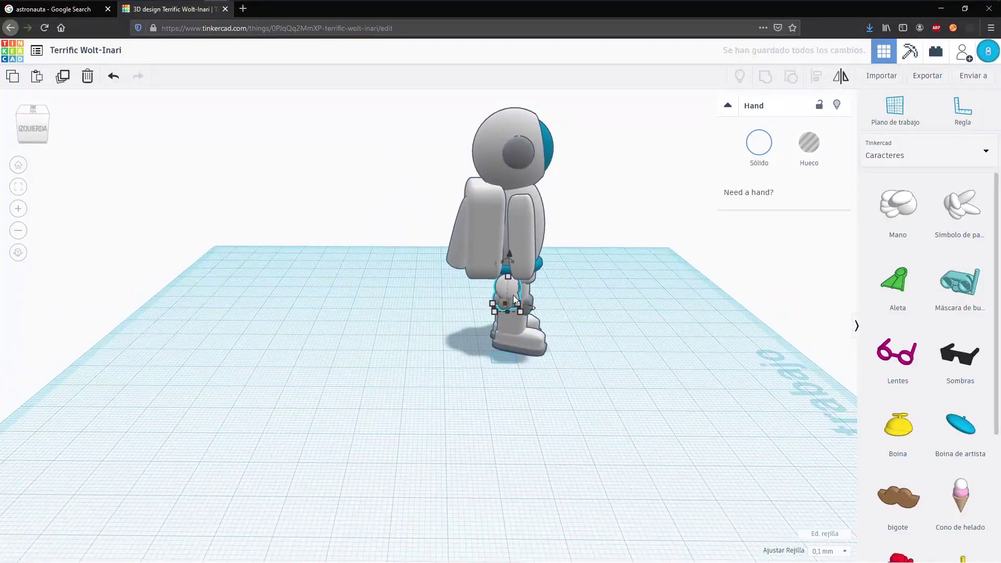
{"action": "right_click_drag", "start_coordinate": [527, 307], "coordinate": [411, 305]}
{"action": "key", "text": "Left"}
{"action": "key", "text": "Left"}
{"action": "key", "text": "Left"}
{"action": "key", "text": "Left"}
{"action": "key", "text": "Left"}
{"action": "key", "text": "Left"}
{"action": "key", "text": "Left"}
{"action": "key", "text": "Left"}
{"action": "key", "text": "Left"}
{"action": "key", "text": "Left"}
{"action": "key", "text": "Left"}
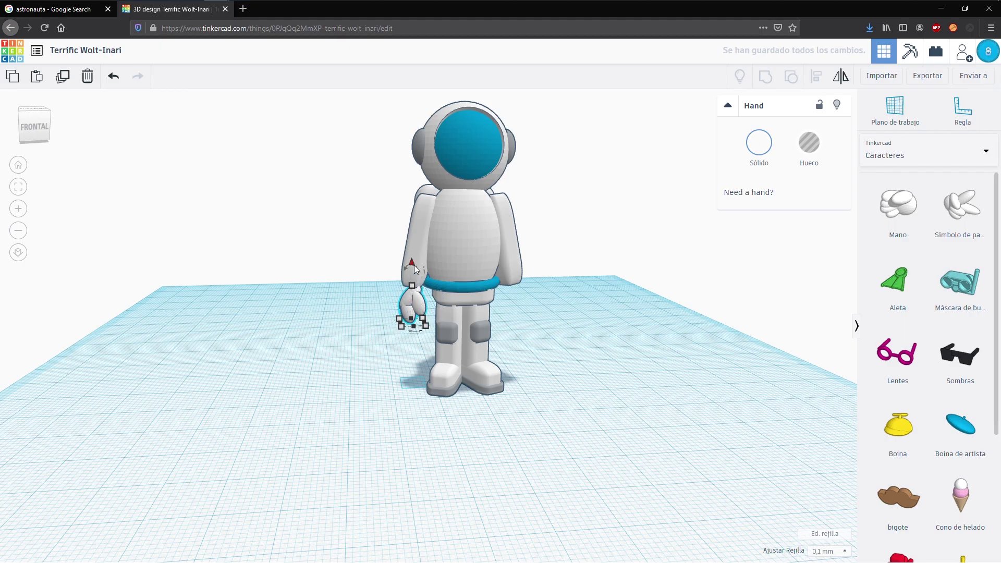
{"action": "left_click_drag", "start_coordinate": [415, 262], "coordinate": [414, 257]}
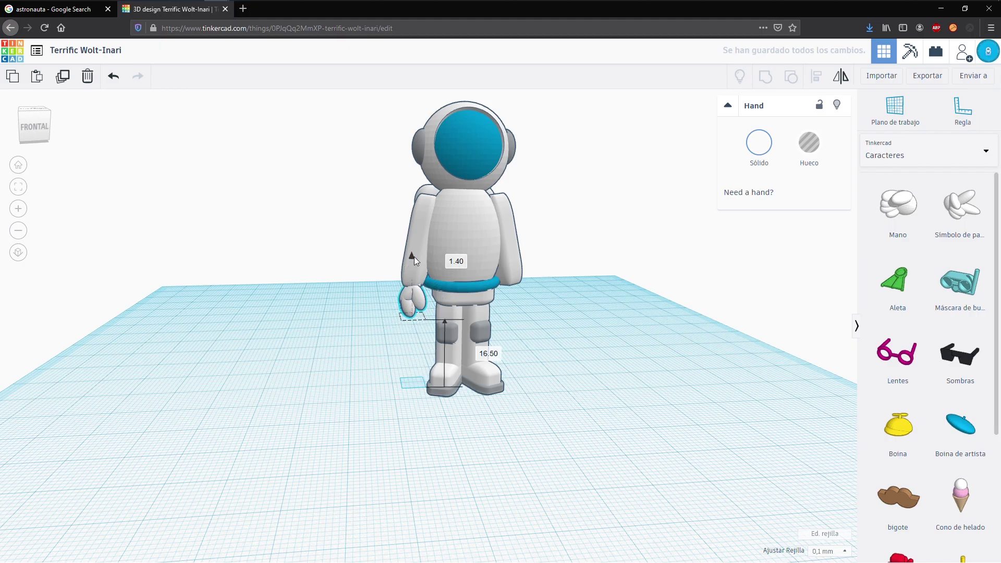
{"action": "right_click_drag", "start_coordinate": [385, 312], "coordinate": [356, 321]}
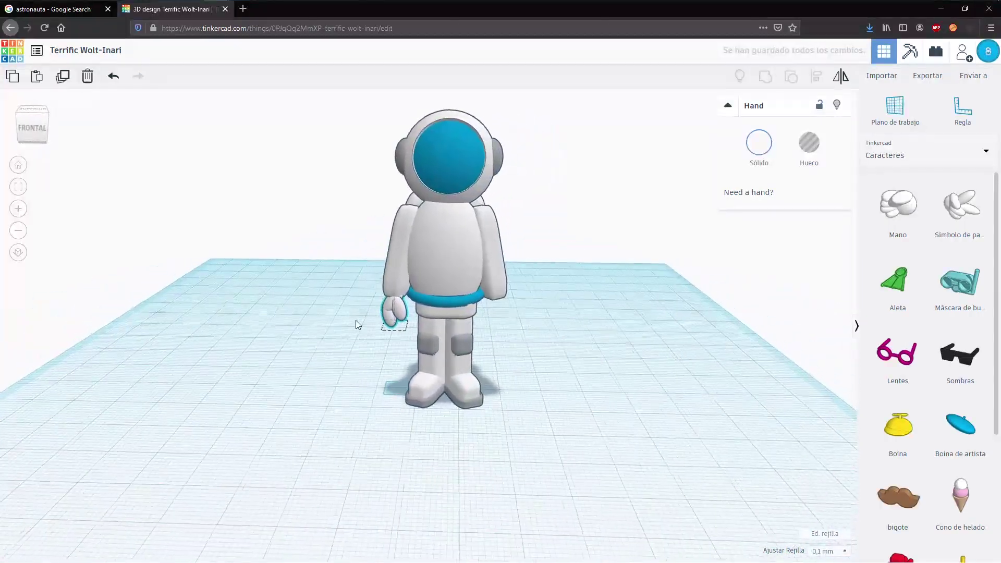
- Recolor the hand below the arm dark grey
{"action": "left_click", "coordinate": [760, 146]}
{"action": "left_click", "coordinate": [954, 219]}
{"action": "mouse_move", "coordinate": [342, 372]}
{"action": "right_mouse_down"}
{"action": "mouse_move", "coordinate": [626, 374]}
{"action": "mouse_move", "coordinate": [315, 362]}
{"action": "mouse_move", "coordinate": [344, 367]}
{"action": "right_mouse_up"}
- Duplicate the blue belt ring and move the copy sideways over to the wrist of the arm with the hand
{"action": "left_click", "coordinate": [448, 294]}
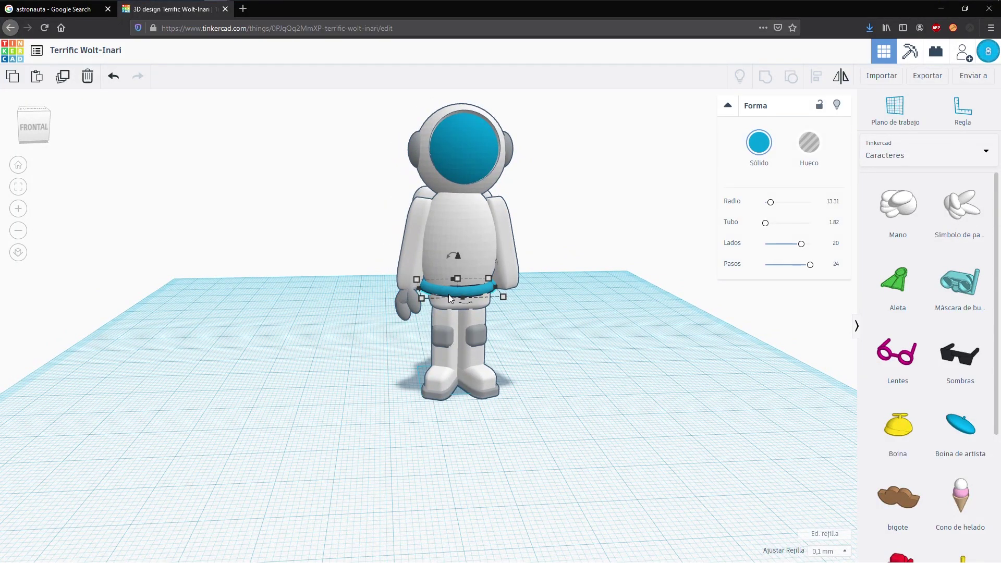
{"action": "key", "text": "Left"}
{"action": "key", "text": "Left"}
{"action": "key", "text": "Left"}
{"action": "key", "text": "Left"}
{"action": "key", "text": "Left"}
{"action": "key", "text": "Left"}
{"action": "key", "text": "Left"}
{"action": "key", "text": "Left"}
{"action": "key", "text": "Left"}
{"action": "key", "text": "Left"}
{"action": "key", "text": "Left"}
{"action": "key", "text": "Left"}
{"action": "key", "text": "Left"}
{"action": "key", "text": "Left"}
{"action": "key", "text": "Left"}
{"action": "key", "text": "Left"}
{"action": "key", "text": "Left"}
{"action": "key", "text": "Left"}
- Scale the copied ring down to about 6.9 mm wide and 6.9 mm deep around the wrist
{"action": "right_click_drag", "start_coordinate": [395, 330], "coordinate": [373, 375]}
{"action": "mouse_move", "coordinate": [376, 378]}
{"action": "left_mouse_down", "text": "shift"}
{"action": "mouse_move", "coordinate": [402, 329]}
{"action": "mouse_move", "coordinate": [390, 384]}
{"action": "left_mouse_up", "text": "shift"}
{"action": "scroll", "coordinate": [390, 386], "scroll_direction": "up", "scroll_amount": 5}
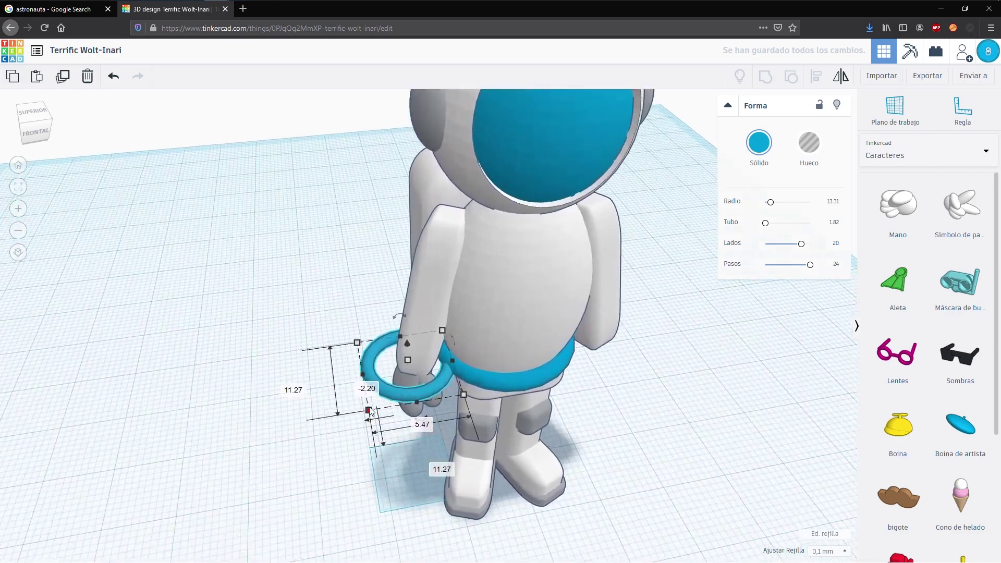
{"action": "left_click_drag", "start_coordinate": [395, 394], "coordinate": [394, 367]}
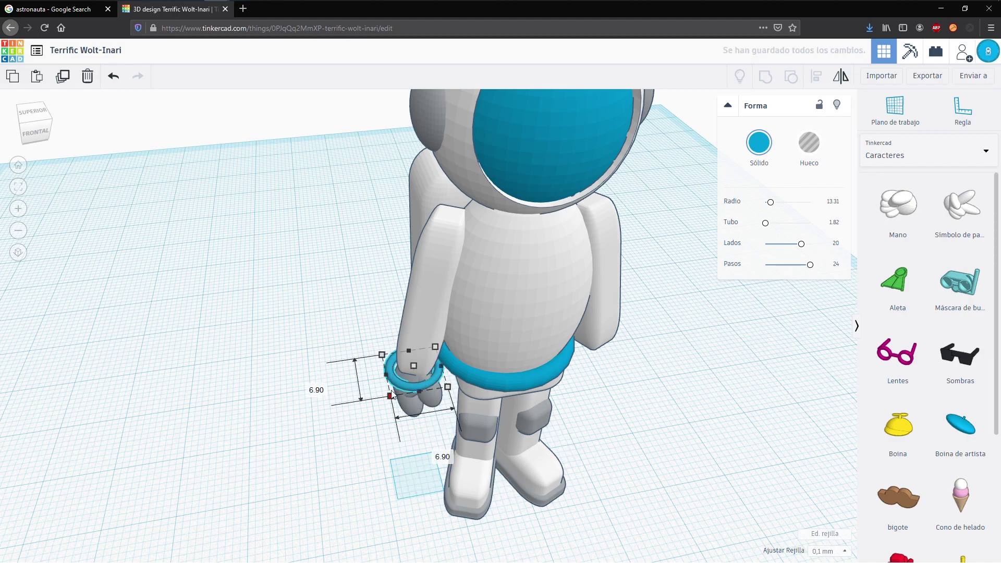
- Trim the wrist ring to about 5.6 by 6.0 mm so it fits closely around the end of the arm
{"action": "mouse_move", "coordinate": [397, 372]}
{"action": "left_mouse_down"}
{"action": "mouse_move", "coordinate": [392, 381]}
{"action": "mouse_move", "coordinate": [406, 376]}
{"action": "left_mouse_up"}
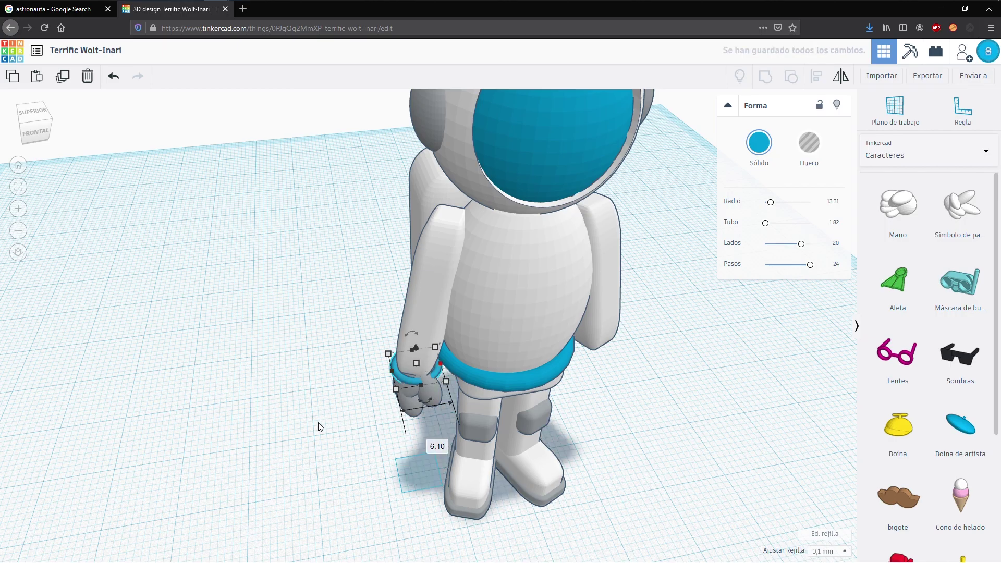
{"action": "right_click_drag", "start_coordinate": [311, 426], "coordinate": [346, 407]}
{"action": "left_click_drag", "start_coordinate": [462, 270], "coordinate": [468, 264]}
{"action": "right_click_drag", "start_coordinate": [444, 305], "coordinate": [477, 372]}
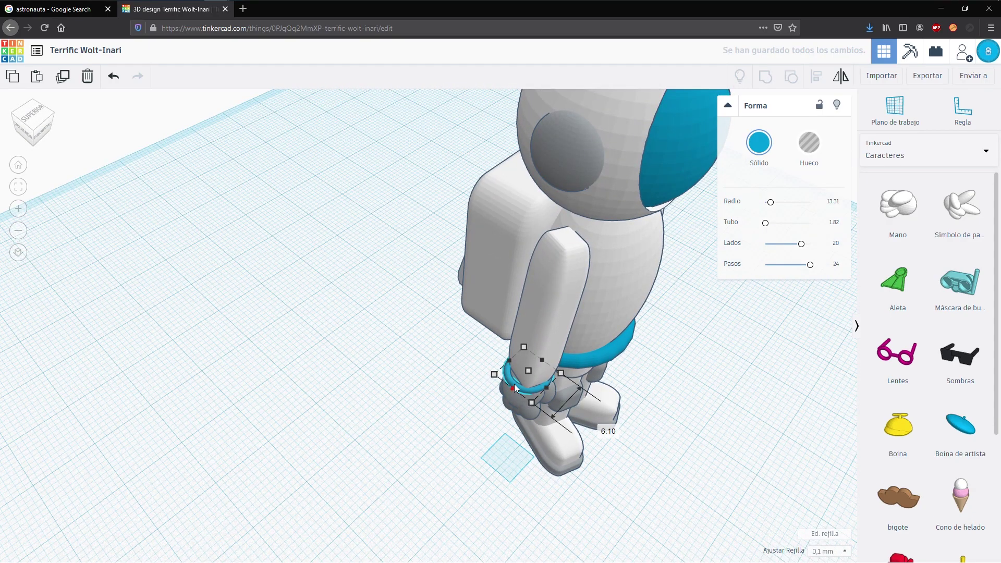
{"action": "left_click_drag", "start_coordinate": [515, 385], "coordinate": [514, 385]}
{"action": "right_click_drag", "start_coordinate": [514, 398], "coordinate": [353, 369]}
{"action": "scroll", "coordinate": [419, 317], "scroll_direction": "down", "scroll_amount": 4}
{"action": "right_click_drag", "start_coordinate": [460, 345], "coordinate": [548, 339]}
- Check the astronaut reference images in the browser, return to the design and recolor the belt and the wrist ring orange
{"action": "left_click", "coordinate": [77, 13]}
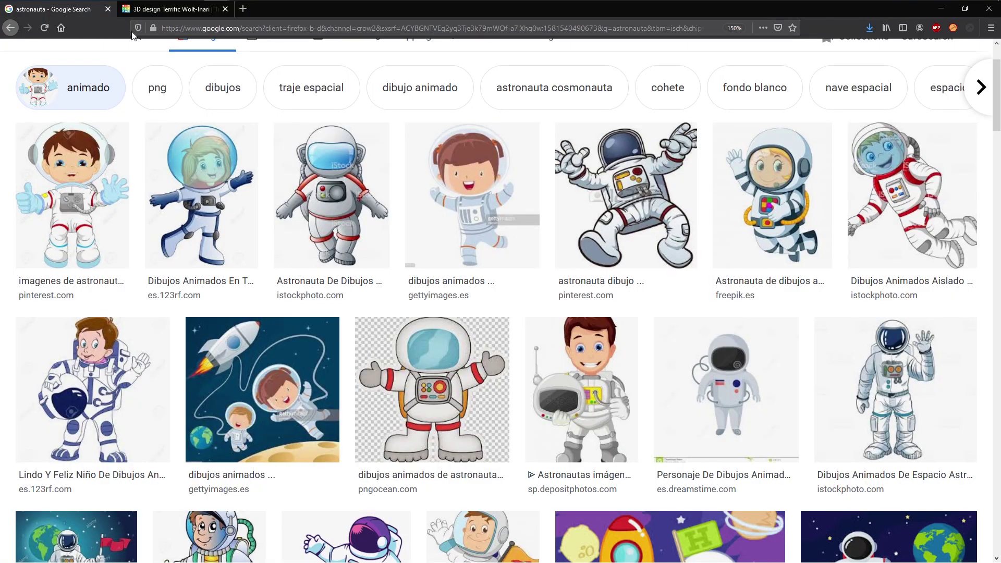
{"action": "left_click", "coordinate": [155, 10]}
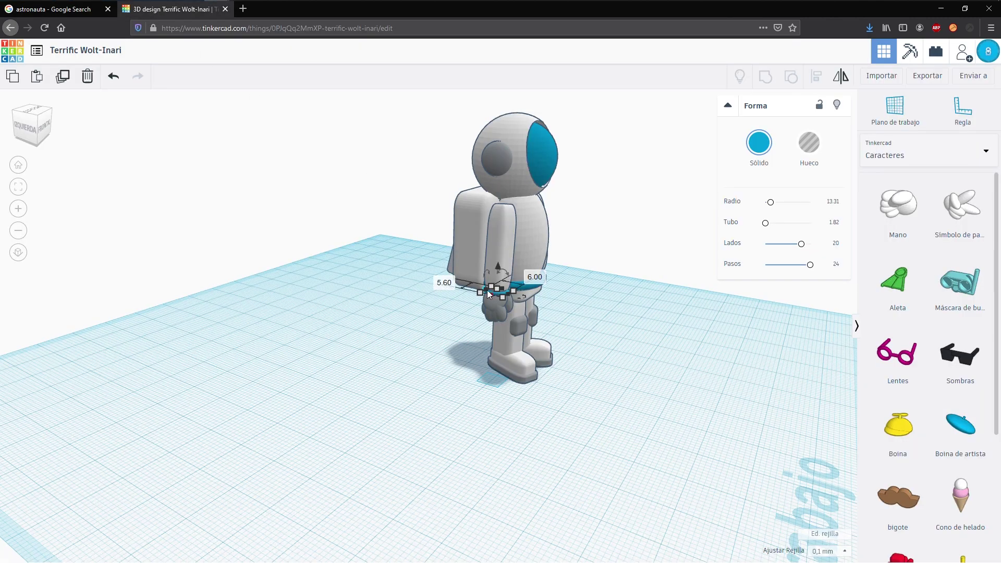
{"action": "scroll", "coordinate": [630, 353], "scroll_direction": "up", "scroll_amount": 3}
{"action": "right_click_drag", "start_coordinate": [680, 362], "coordinate": [486, 272]}
{"action": "left_click", "coordinate": [486, 273]}
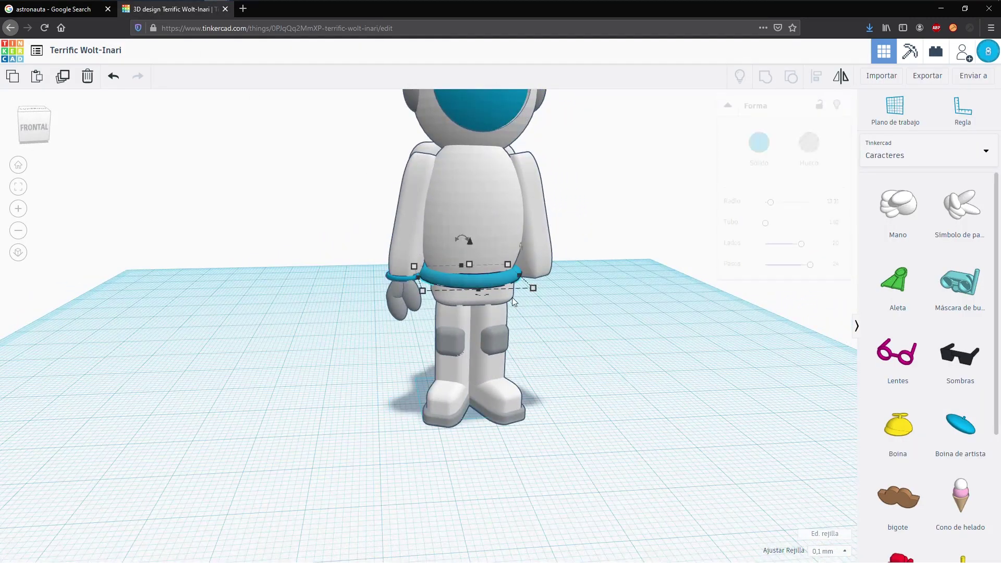
{"action": "left_click", "coordinate": [760, 149]}
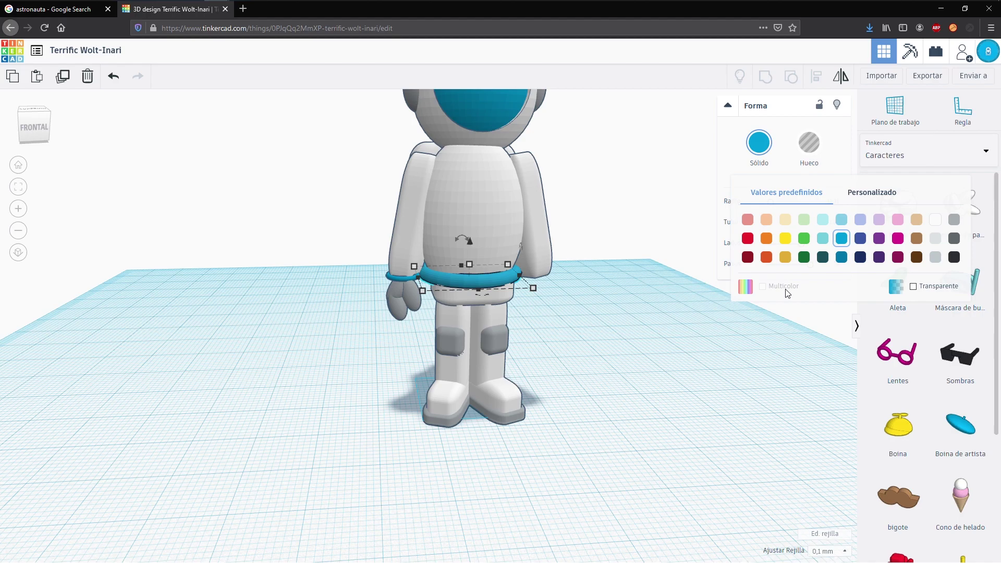
{"action": "left_click", "coordinate": [769, 238]}
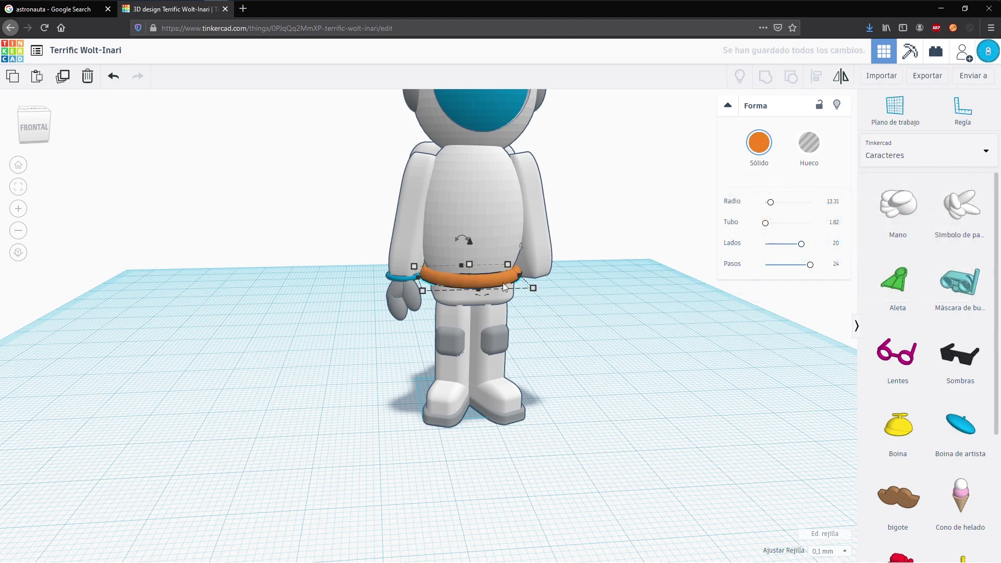
{"action": "left_click", "coordinate": [399, 278]}
{"action": "left_click", "coordinate": [759, 142]}
{"action": "left_click", "coordinate": [763, 238]}
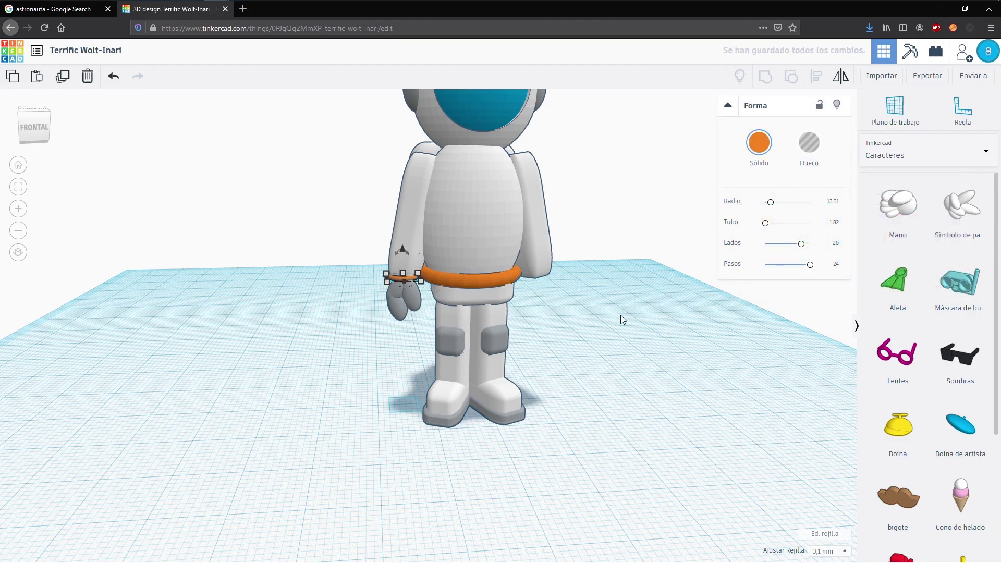
- Duplicate the hand together with its wrist ring, move the copies to the end of the other arm and mirror them widthwise
{"action": "scroll", "coordinate": [620, 322], "scroll_direction": "down", "scroll_amount": 3}
{"action": "right_click_drag", "start_coordinate": [620, 322], "coordinate": [375, 272]}
{"action": "scroll", "coordinate": [384, 306], "scroll_direction": "up", "scroll_amount": 2}
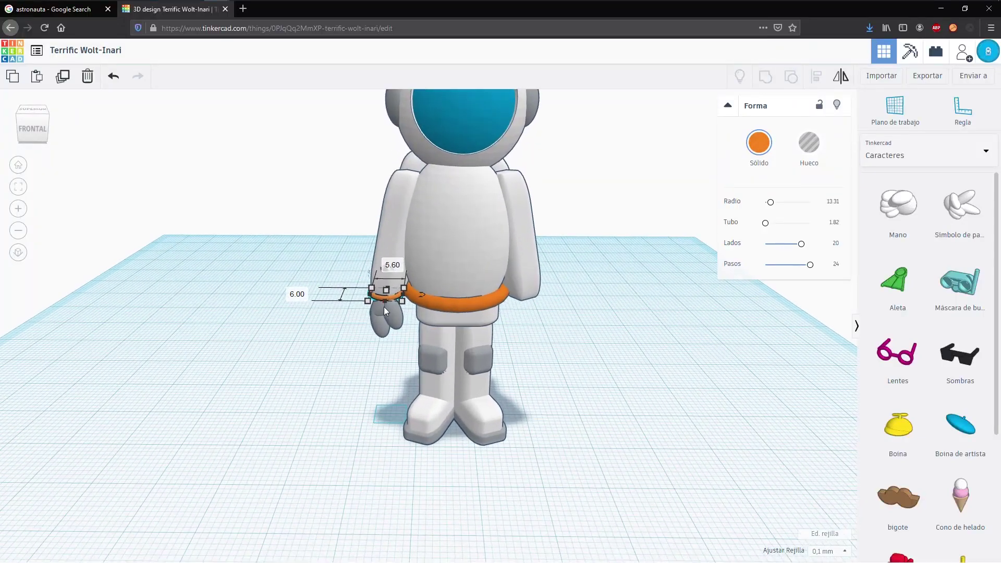
{"action": "left_click", "coordinate": [379, 311], "text": "shift"}
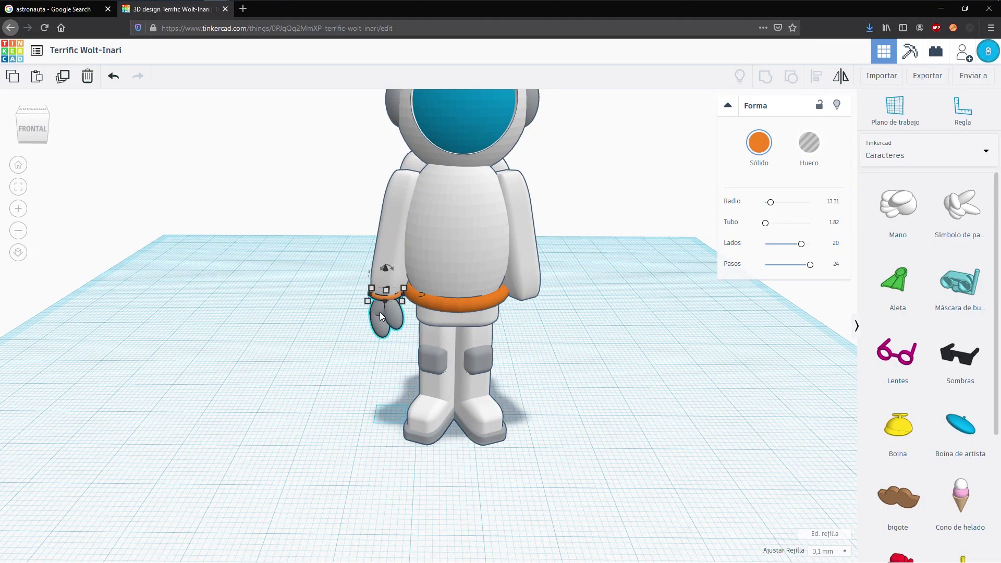
{"action": "key", "text": "Right"}
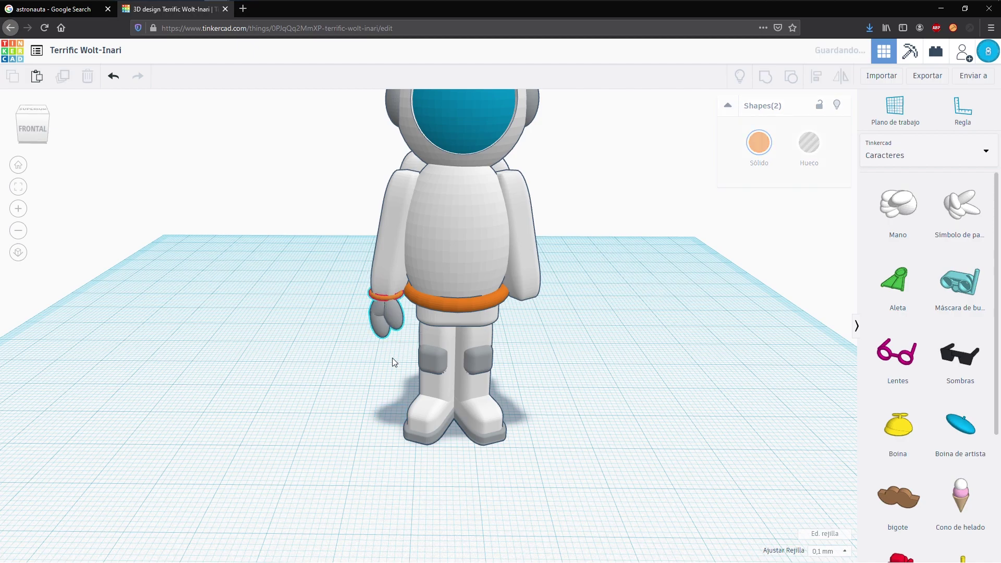
{"action": "key", "text": "Right"}
{"action": "key", "text": "Right"}
{"action": "key", "text": "Right"}
{"action": "key", "text": "Right"}
{"action": "key", "text": "Right"}
{"action": "key", "text": "Right"}
{"action": "key", "text": "Right"}
{"action": "key", "text": "Right"}
{"action": "key", "text": "Right"}
{"action": "key", "text": "Right"}
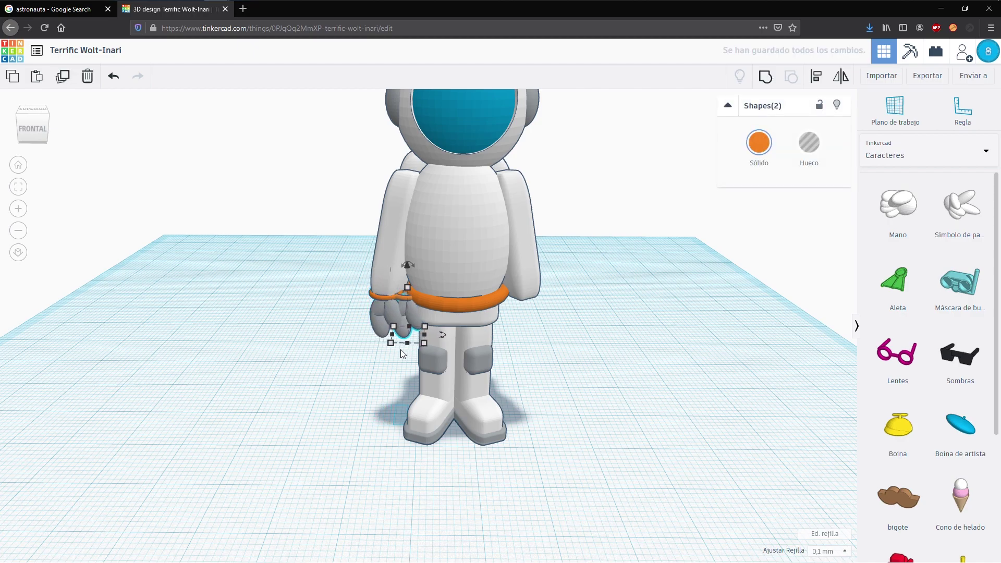
{"action": "key", "text": "Right"}
{"action": "key", "text": "Right"}
{"action": "key", "text": "Right"}
{"action": "key", "text": "Right"}
{"action": "key", "text": "Right"}
{"action": "key", "text": "Right"}
{"action": "key", "text": "Right"}
{"action": "key", "text": "Right"}
{"action": "key", "text": "Right"}
{"action": "key", "text": "Right"}
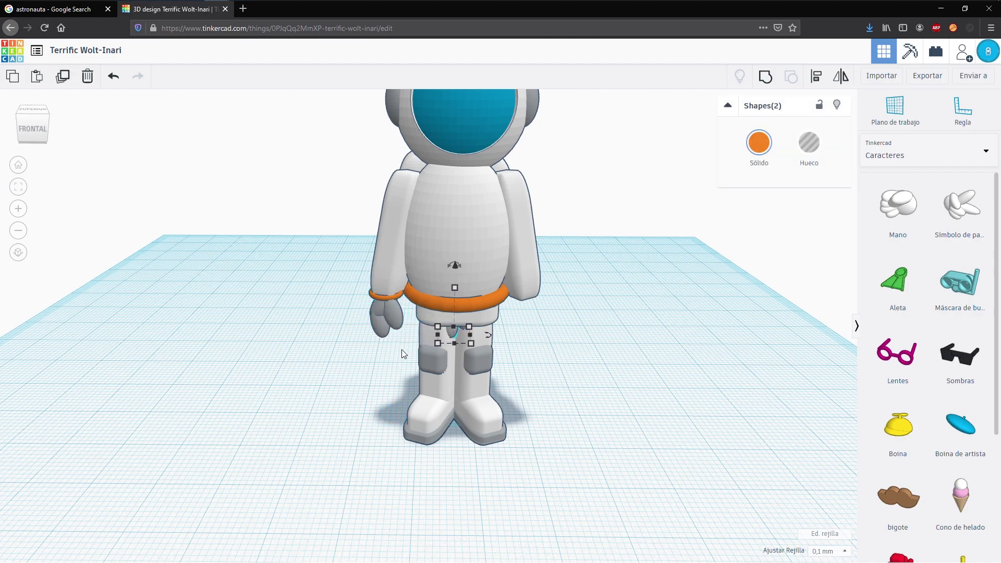
{"action": "key", "text": "Right"}
{"action": "key", "text": "Right"}
{"action": "key", "text": "Right"}
{"action": "key", "text": "Right"}
{"action": "key", "text": "Right"}
{"action": "key", "text": "Right"}
{"action": "key", "text": "Right"}
{"action": "key", "text": "Right"}
{"action": "key", "text": "Right"}
{"action": "key", "text": "Right"}
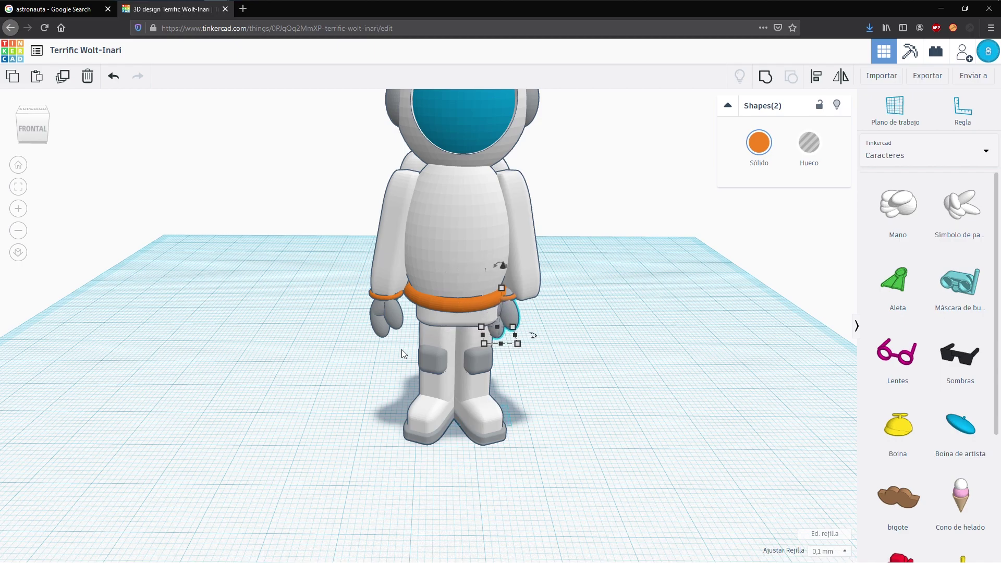
{"action": "key", "text": "Right"}
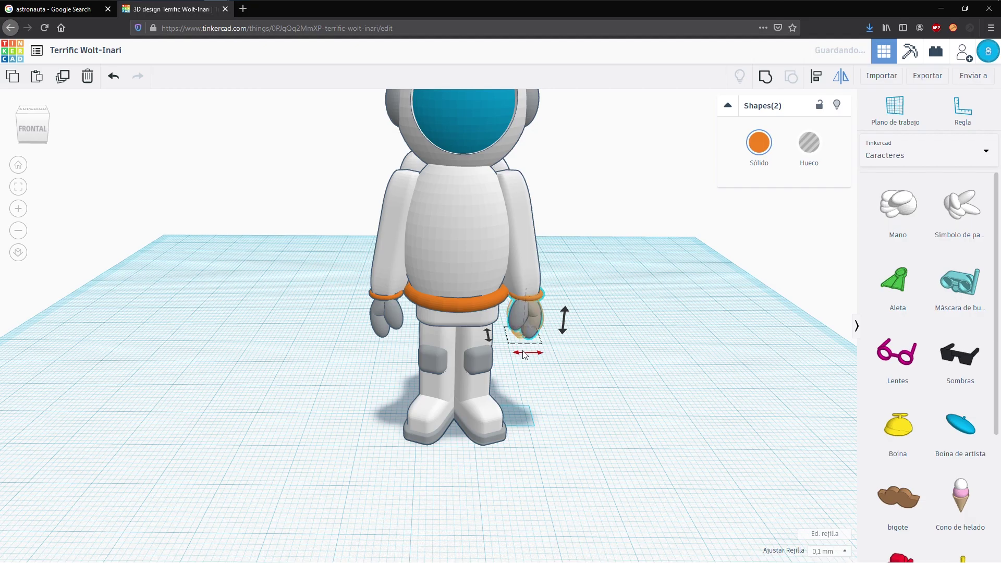
{"action": "left_click", "coordinate": [578, 378]}
{"action": "left_click", "coordinate": [562, 381]}
- Add a Tubo curvo shape from the Destacados library beside the astronaut and set its Grosor Del Muro to 99
{"action": "scroll", "coordinate": [562, 380], "scroll_direction": "down", "scroll_amount": 1}
{"action": "right_click_drag", "start_coordinate": [562, 380], "coordinate": [549, 365]}
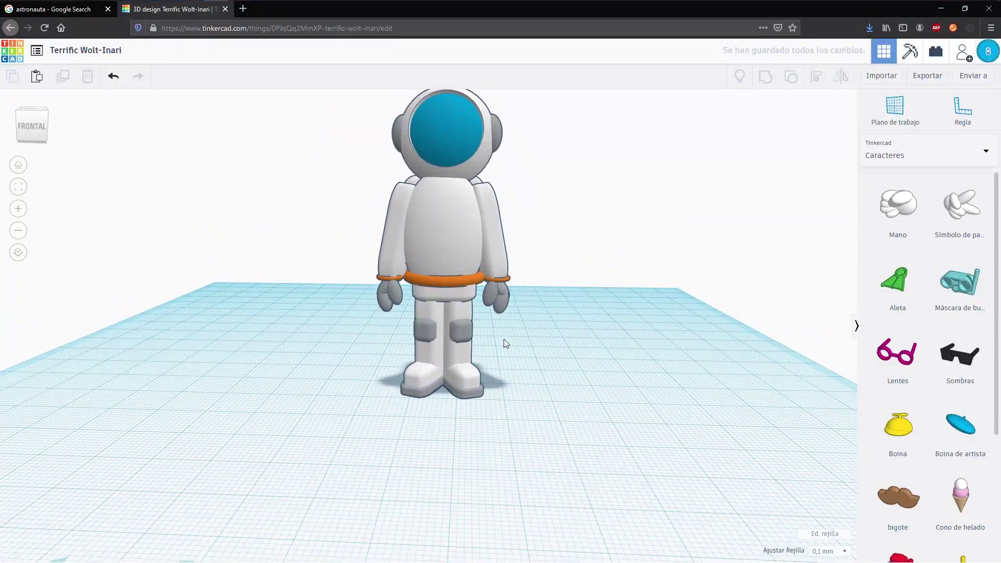
{"action": "scroll", "coordinate": [447, 333], "scroll_direction": "up", "scroll_amount": 3}
{"action": "right_click_drag", "start_coordinate": [448, 364], "coordinate": [475, 368]}
{"action": "scroll", "coordinate": [475, 365], "scroll_direction": "down", "scroll_amount": 2}
{"action": "middle_click_drag", "start_coordinate": [473, 361], "coordinate": [439, 411]}
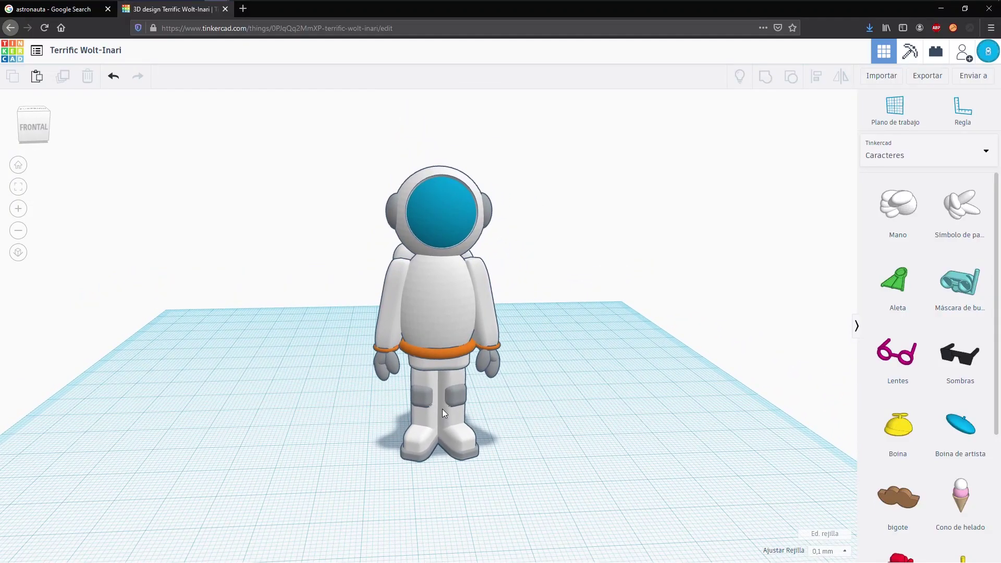
{"action": "right_click_drag", "start_coordinate": [442, 409], "coordinate": [407, 338]}
{"action": "left_click", "coordinate": [941, 153]}
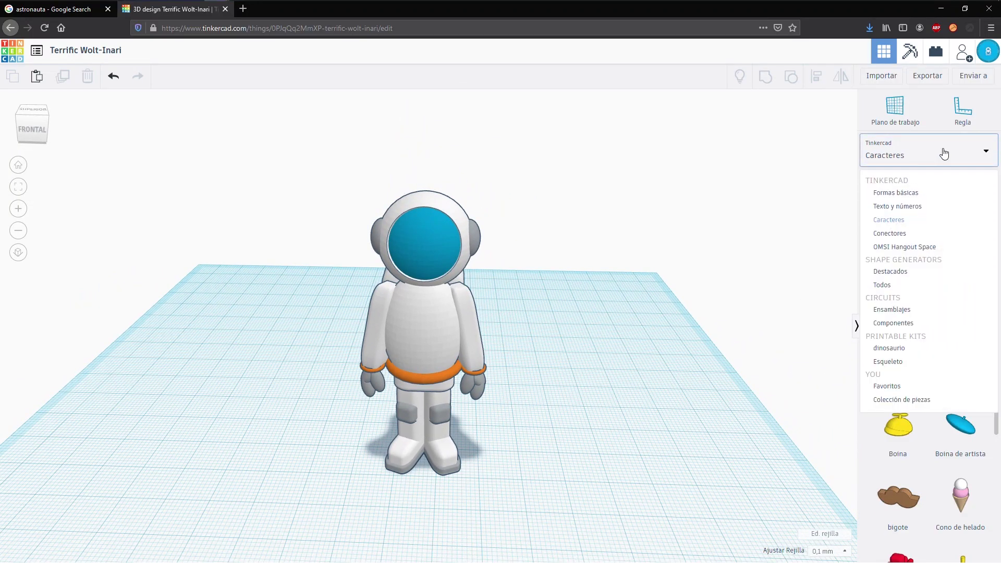
{"action": "left_click", "coordinate": [891, 273]}
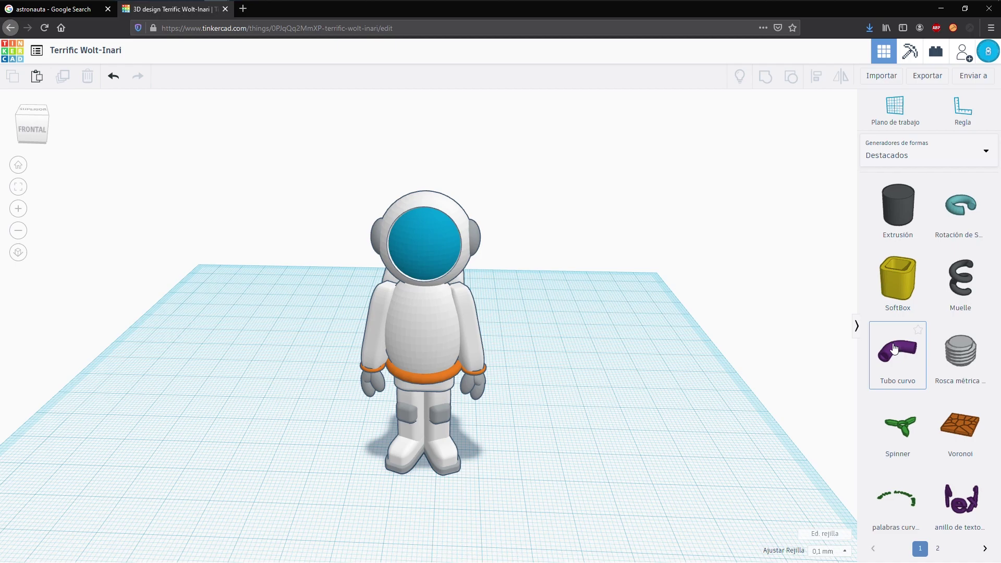
{"action": "left_click_drag", "start_coordinate": [895, 349], "coordinate": [470, 385]}
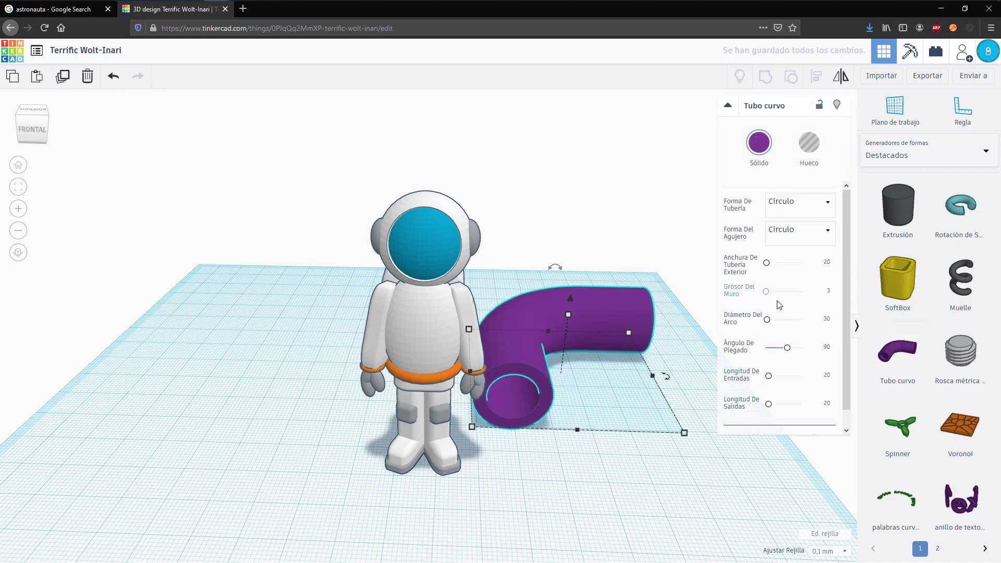
{"action": "left_click_drag", "start_coordinate": [768, 295], "coordinate": [788, 293]}
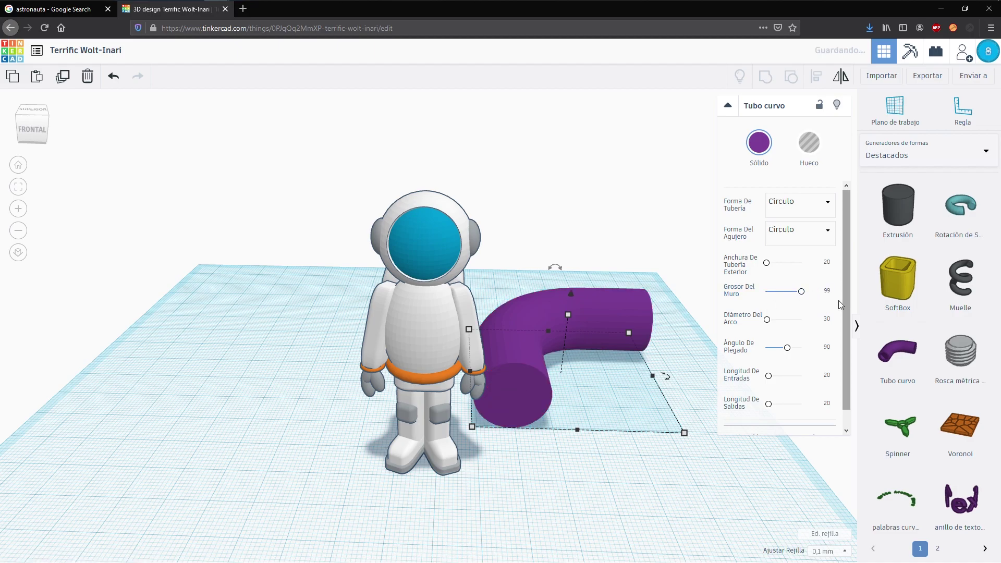
- Set the curved tube's Ángulo De Plegado to -87, Longitud De Entradas to 52.86 and Anchura De Tubería Exterior to 2
{"action": "left_click", "coordinate": [70, 11]}
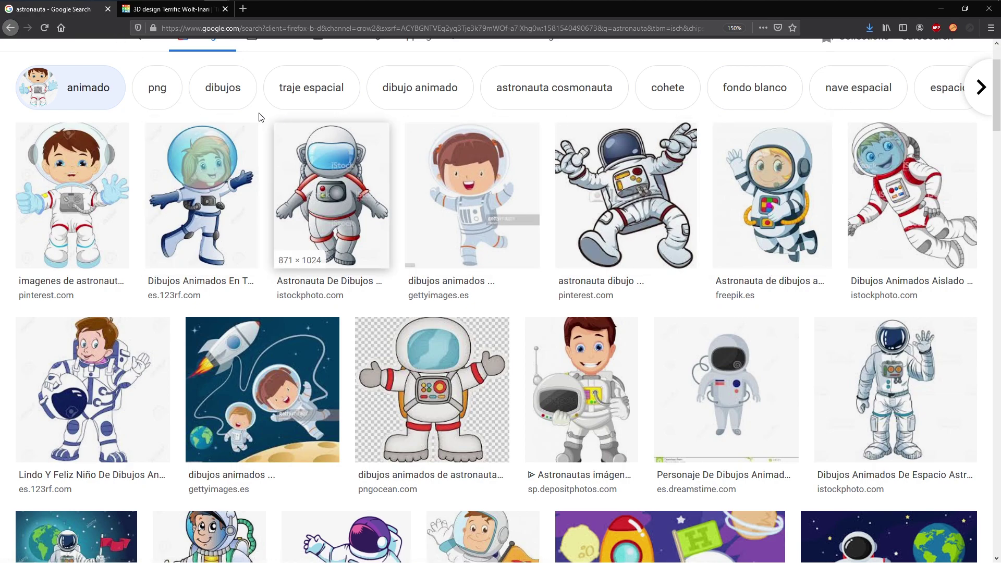
{"action": "left_click", "coordinate": [156, 10]}
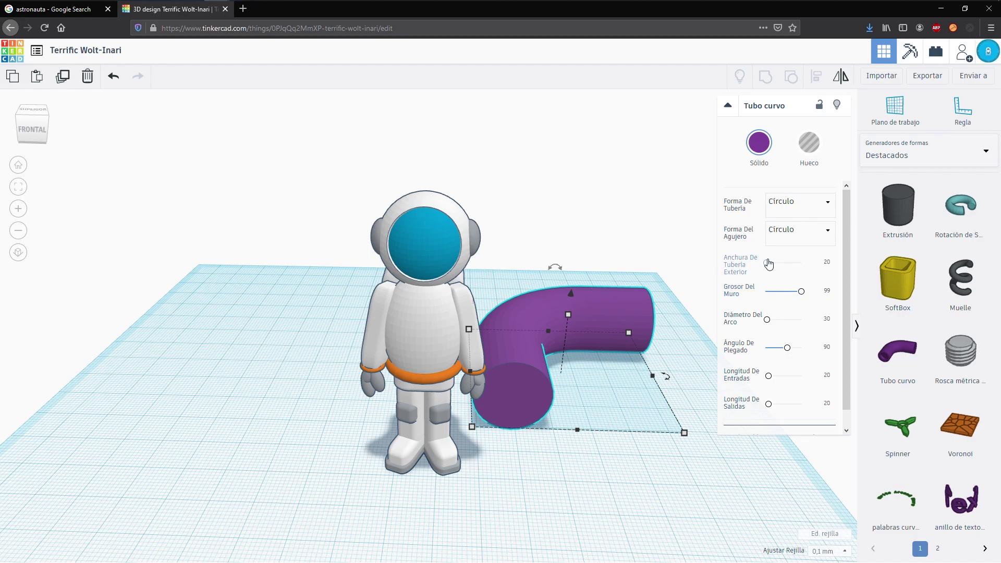
{"action": "left_click_drag", "start_coordinate": [771, 267], "coordinate": [781, 266]}
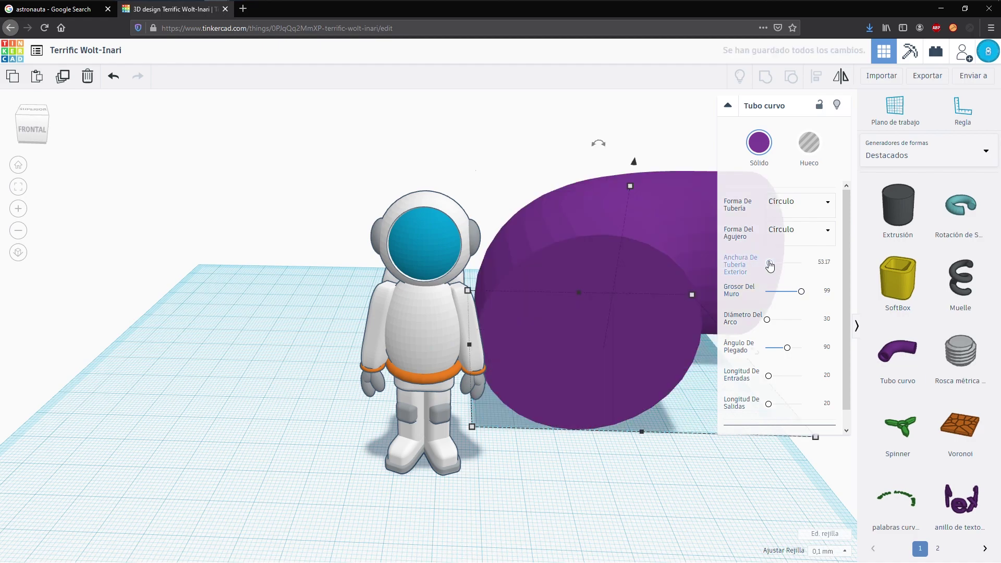
{"action": "left_click_drag", "start_coordinate": [782, 347], "coordinate": [777, 353]}
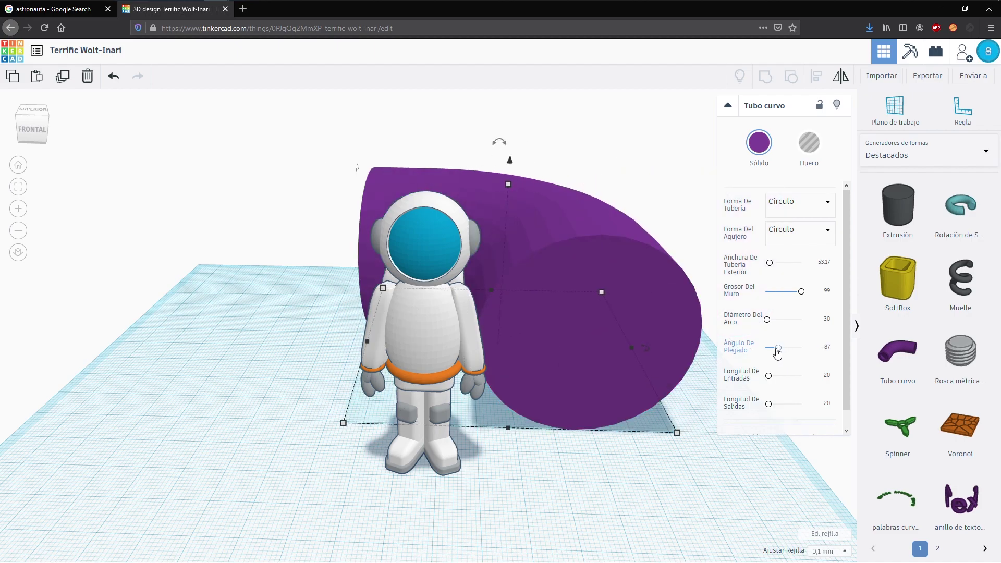
{"action": "left_click_drag", "start_coordinate": [771, 377], "coordinate": [774, 377]}
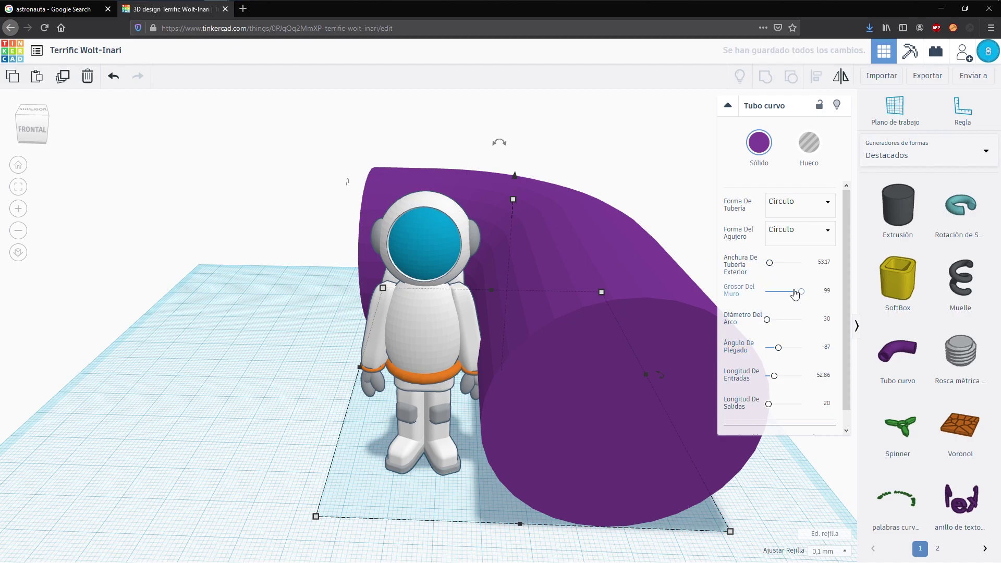
{"action": "left_click_drag", "start_coordinate": [769, 263], "coordinate": [765, 263]}
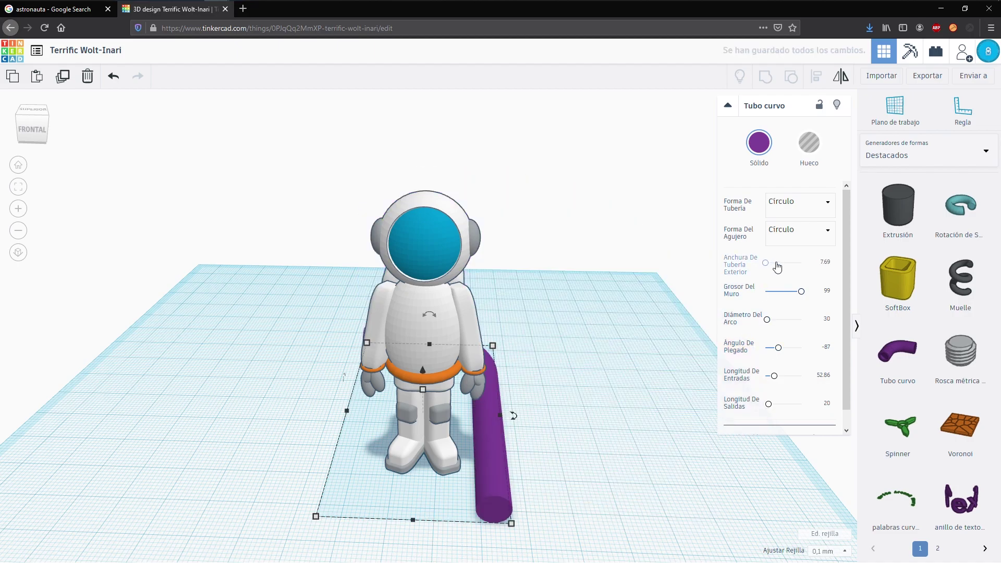
{"action": "left_click_drag", "start_coordinate": [778, 267], "coordinate": [761, 267]}
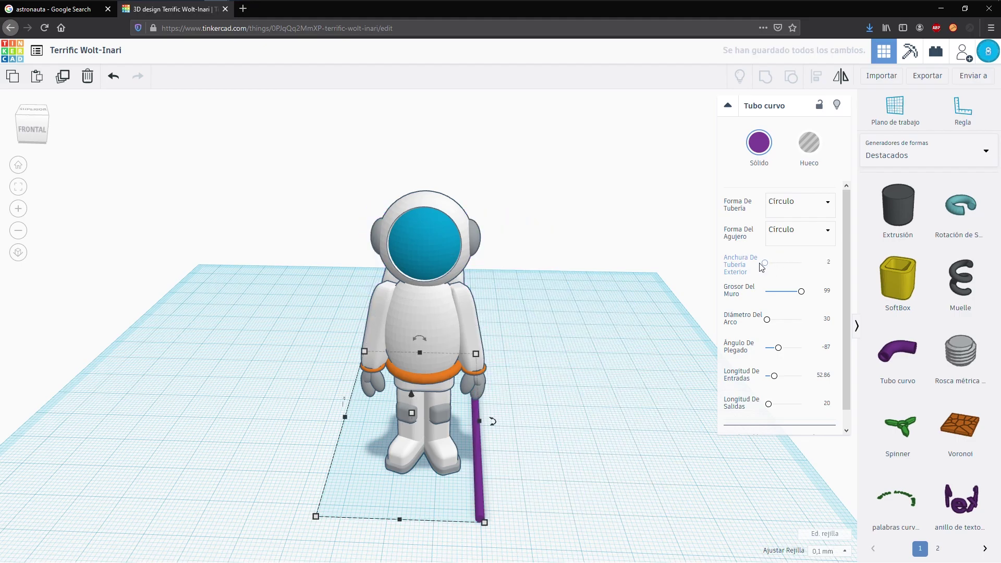
- Shorten the curved tube's Longitud De Entradas to 28.57 and bend it to an Ángulo De Plegado of -164
{"action": "right_click_drag", "start_coordinate": [630, 393], "coordinate": [469, 407]}
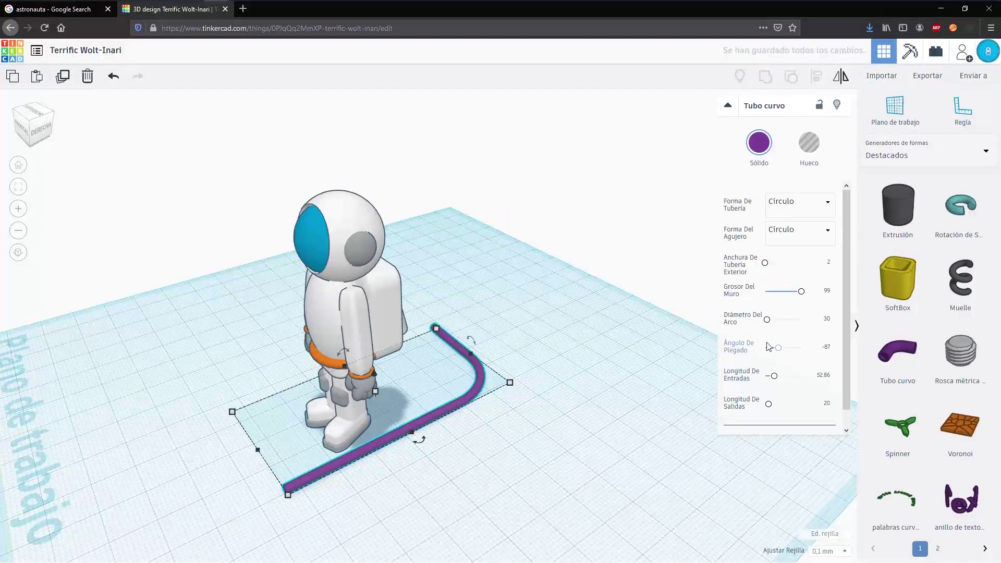
{"action": "left_click_drag", "start_coordinate": [775, 375], "coordinate": [770, 376]}
{"action": "right_click_drag", "start_coordinate": [496, 424], "coordinate": [412, 396]}
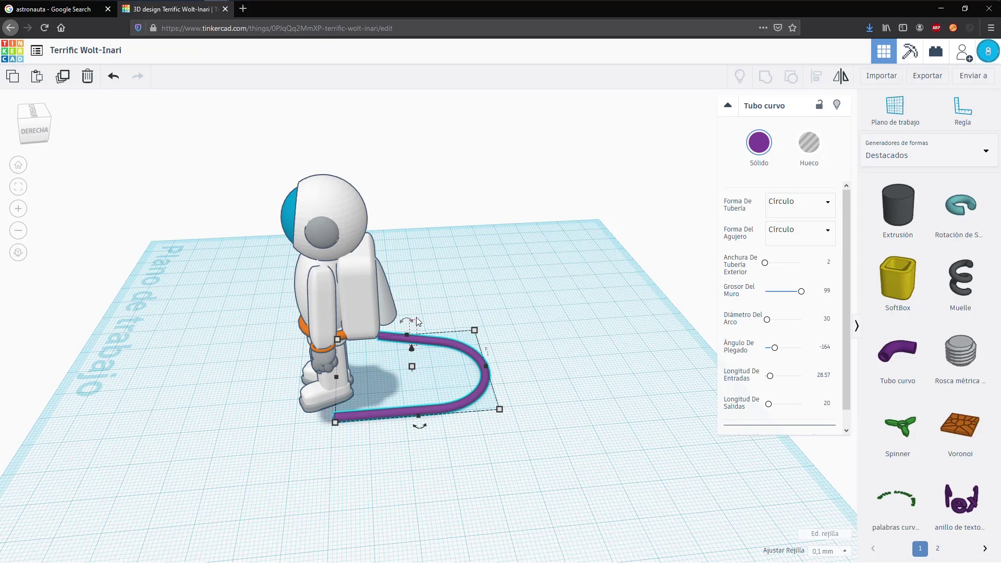
- Raise the curved tube off the workplane, turn it horizontally behind the astronaut and nudge it forward toward the body
{"action": "left_click_drag", "start_coordinate": [412, 348], "coordinate": [406, 198]}
{"action": "right_click_drag", "start_coordinate": [419, 238], "coordinate": [496, 289]}
{"action": "left_click_drag", "start_coordinate": [480, 289], "coordinate": [463, 292]}
{"action": "right_click_drag", "start_coordinate": [462, 292], "coordinate": [482, 308]}
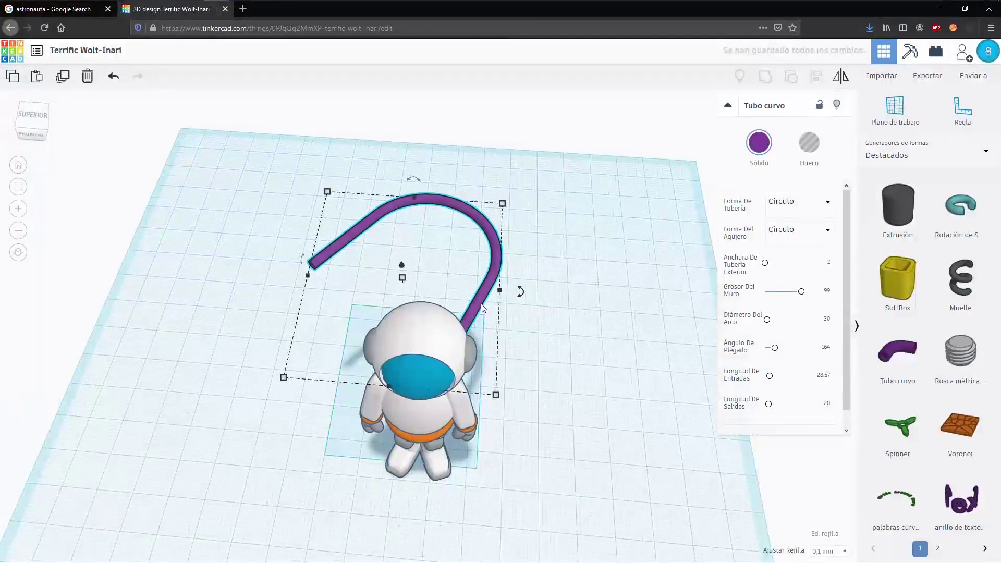
{"action": "key", "text": "Down"}
{"action": "key", "text": "Down"}
{"action": "key", "text": "Down"}
{"action": "key", "text": "Down"}
{"action": "key", "text": "Down"}
{"action": "key", "text": "Down"}
{"action": "key", "text": "Down"}
{"action": "key", "text": "Down"}
{"action": "key", "text": "Down"}
{"action": "key", "text": "Down"}
{"action": "key", "text": "Down"}
{"action": "key", "text": "Down"}
{"action": "key", "text": "Down"}
{"action": "key", "text": "Down"}
{"action": "key", "text": "Down"}
{"action": "key", "text": "Down"}
{"action": "key", "text": "Down"}
{"action": "key", "text": "Down"}
{"action": "key", "text": "Down"}
{"action": "key", "text": "Down"}
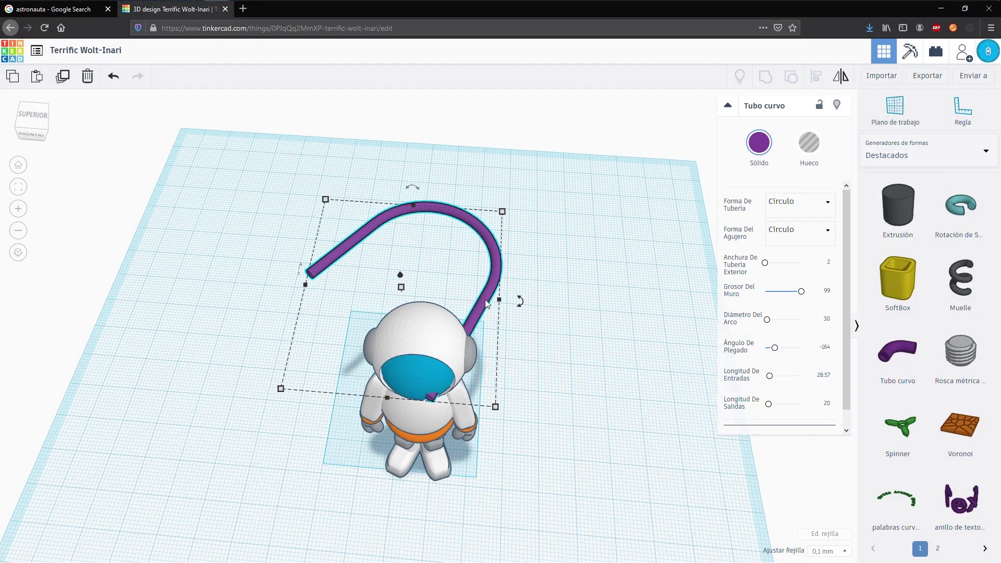
- Tilt the curved tube sideways and shift it across to the astronaut's side
{"action": "mouse_move", "coordinate": [411, 191]}
{"action": "left_mouse_down"}
{"action": "mouse_move", "coordinate": [440, 151]}
{"action": "mouse_move", "coordinate": [425, 190]}
{"action": "left_mouse_up"}
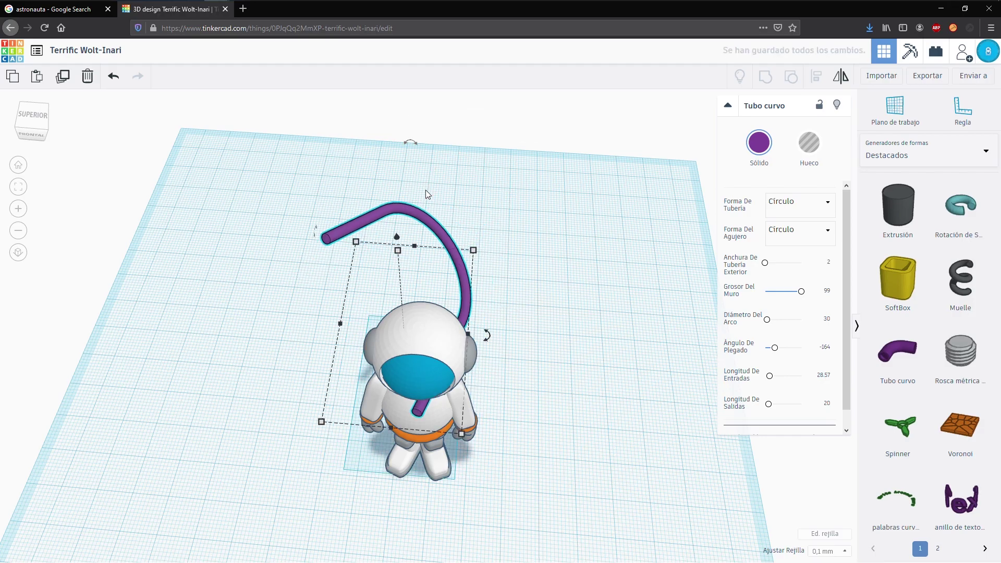
{"action": "key", "text": "Right"}
{"action": "key", "text": "Right"}
{"action": "key", "text": "Right"}
{"action": "key", "text": "Right"}
{"action": "key", "text": "Right"}
{"action": "key", "text": "Right"}
{"action": "key", "text": "Right"}
{"action": "key", "text": "Right"}
{"action": "key", "text": "Right"}
{"action": "key", "text": "Right"}
{"action": "key", "text": "Right"}
{"action": "key", "text": "Right"}
{"action": "key", "text": "Right"}
{"action": "key", "text": "Right"}
{"action": "key", "text": "Right"}
{"action": "key", "text": "Right"}
{"action": "key", "text": "Right"}
{"action": "key", "text": "Right"}
{"action": "key", "text": "Right"}
{"action": "key", "text": "Right"}
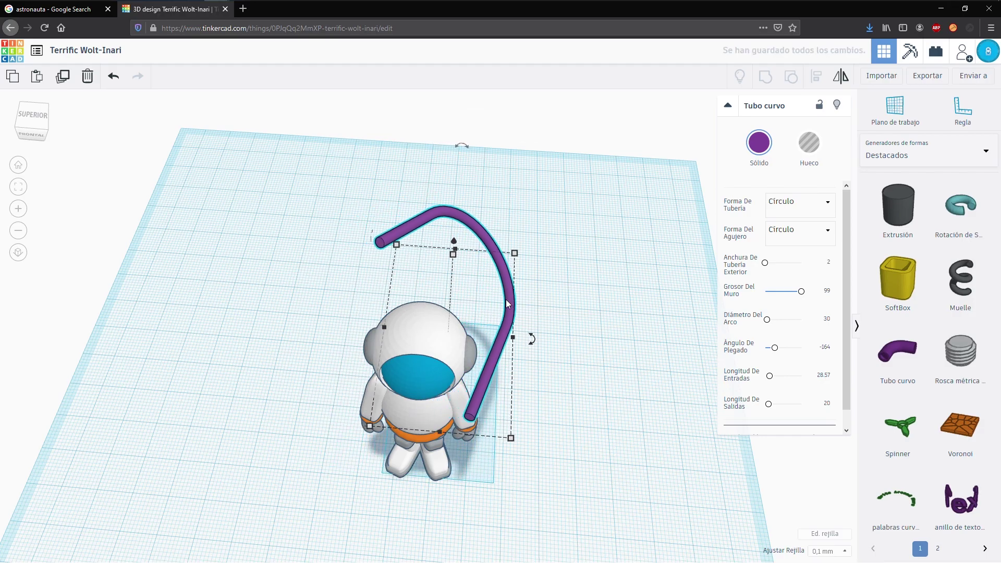
- Tilt the curved tube so it arches up behind the astronaut and lower it about 17.4 mm to 10.50 mm above the workplane
{"action": "right_click_drag", "start_coordinate": [512, 310], "coordinate": [412, 261]}
{"action": "left_click_drag", "start_coordinate": [369, 127], "coordinate": [266, 218]}
{"action": "right_click_drag", "start_coordinate": [449, 198], "coordinate": [563, 234]}
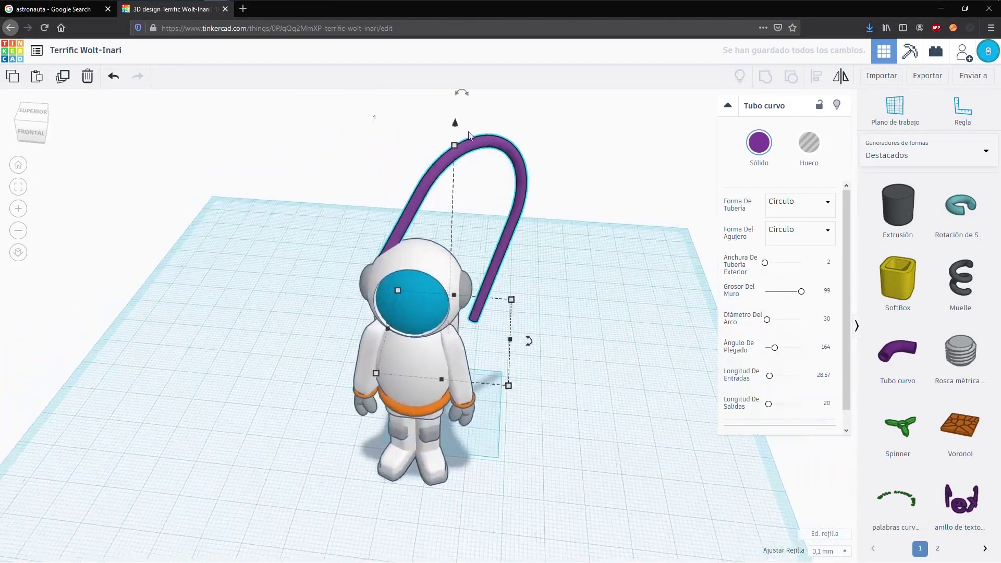
{"action": "left_click_drag", "start_coordinate": [461, 101], "coordinate": [491, 217]}
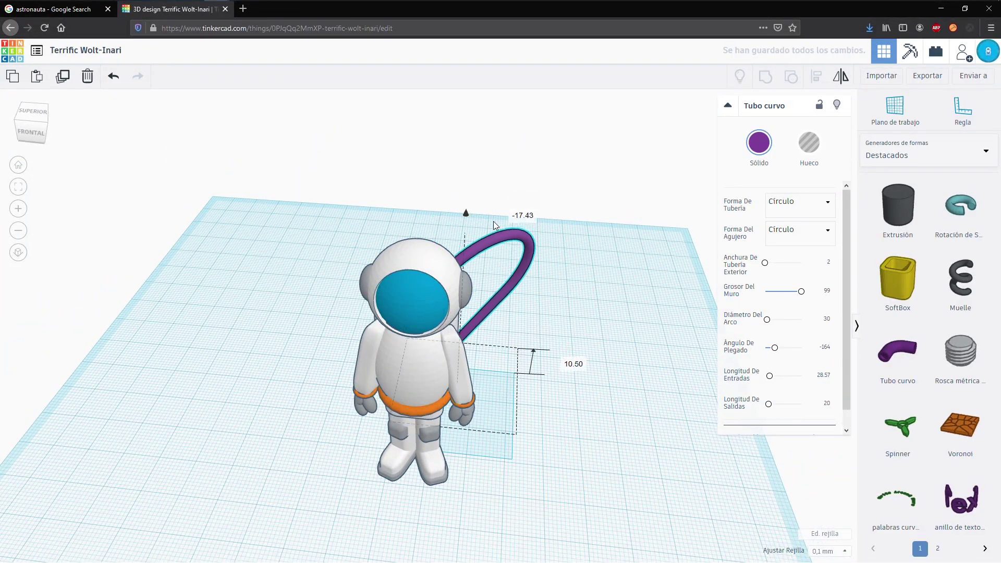
- Position the curved tube by the helmet's earpiece and reduce its entry and exit lengths to 0
{"action": "right_click_drag", "start_coordinate": [489, 250], "coordinate": [297, 256]}
{"action": "left_click_drag", "start_coordinate": [374, 252], "coordinate": [343, 188]}
{"action": "right_click_drag", "start_coordinate": [391, 276], "coordinate": [465, 293]}
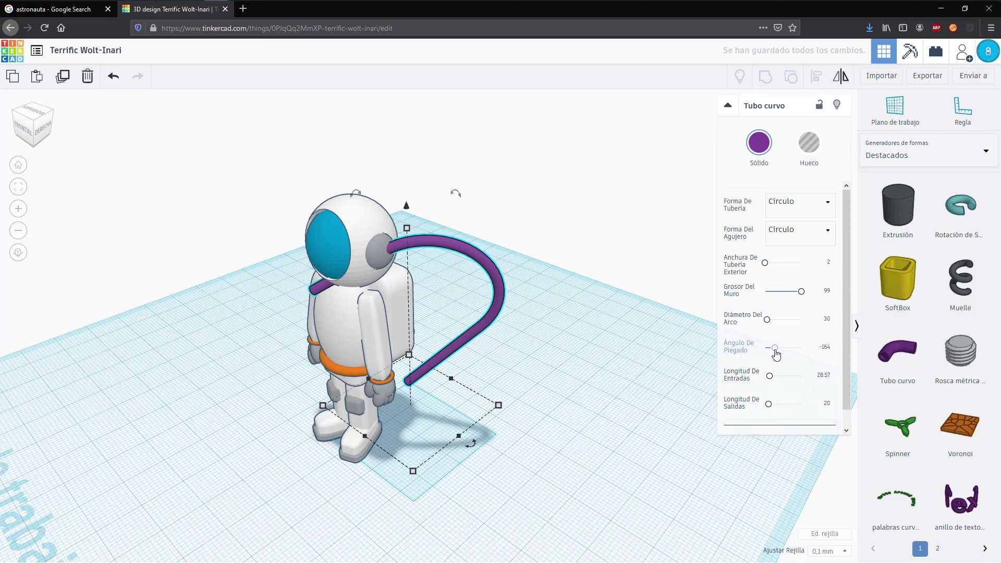
{"action": "left_click_drag", "start_coordinate": [770, 379], "coordinate": [764, 380]}
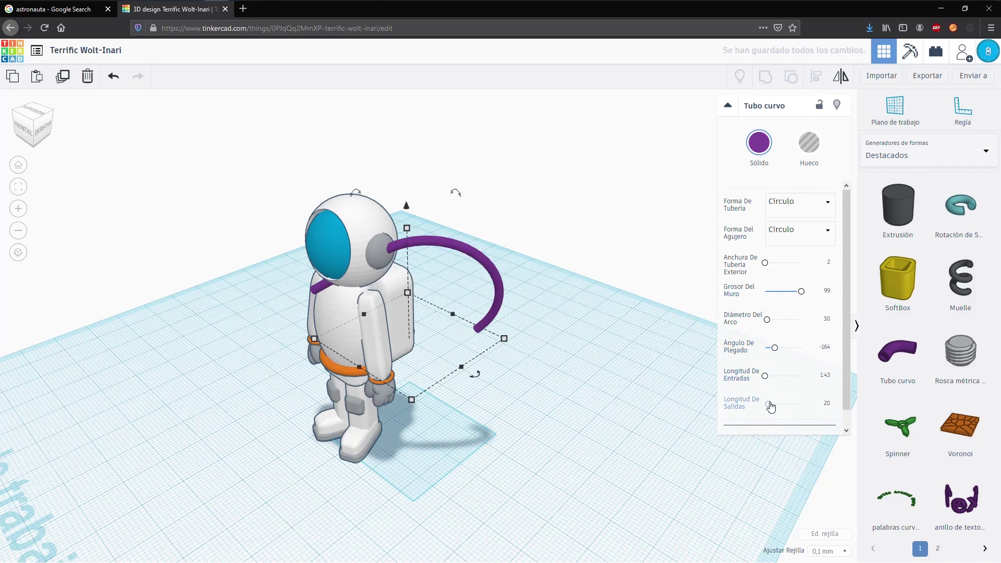
{"action": "left_click_drag", "start_coordinate": [771, 404], "coordinate": [758, 408]}
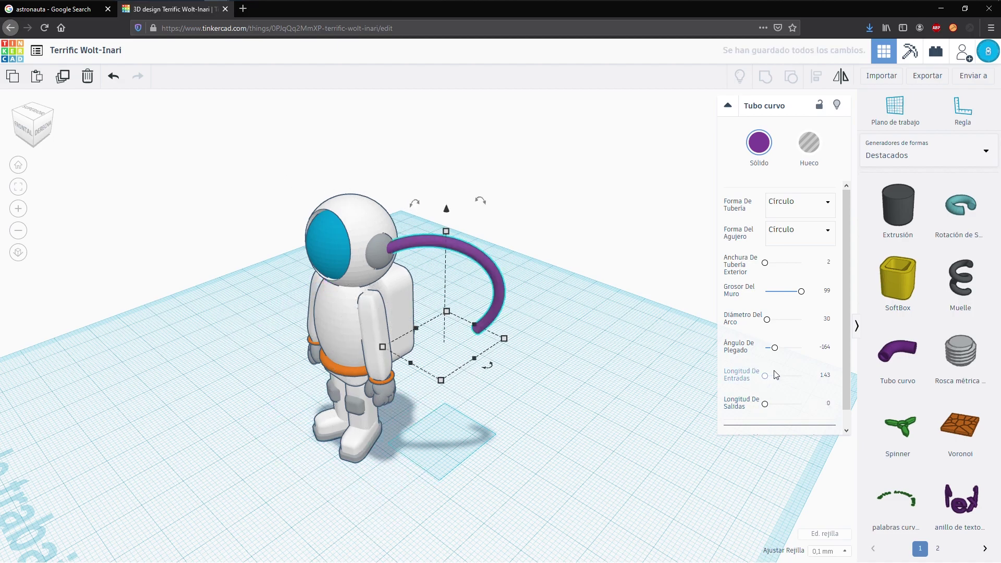
{"action": "left_click_drag", "start_coordinate": [772, 378], "coordinate": [768, 383]}
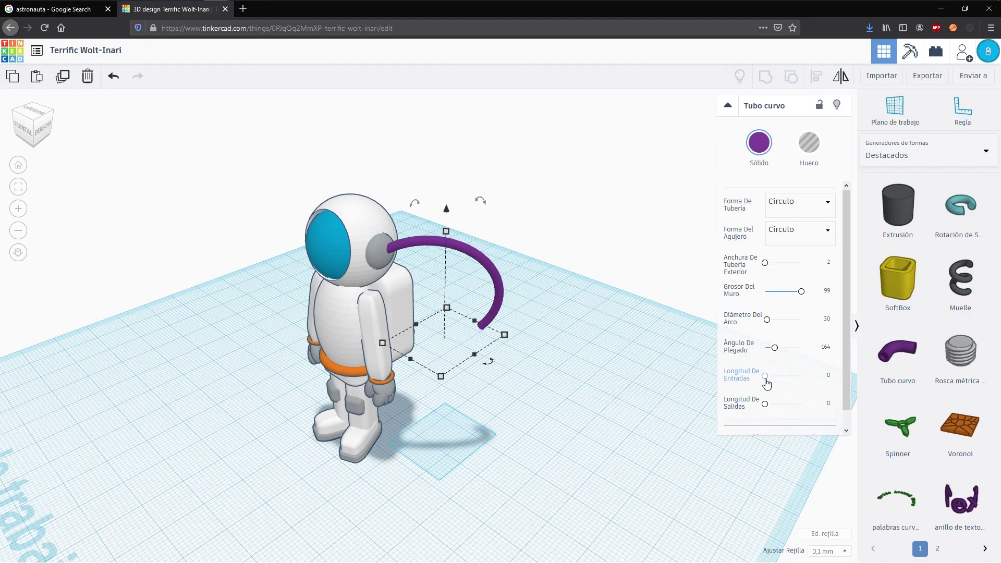
- Reorient the curved tube and shift it toward the astronaut so it runs from the earpiece down to the backpack
{"action": "mouse_move", "coordinate": [579, 373]}
{"action": "right_mouse_down"}
{"action": "mouse_move", "coordinate": [351, 385]}
{"action": "mouse_move", "coordinate": [582, 366]}
{"action": "right_mouse_up"}
{"action": "left_click_drag", "start_coordinate": [412, 198], "coordinate": [494, 241]}
{"action": "right_click_drag", "start_coordinate": [427, 313], "coordinate": [493, 329]}
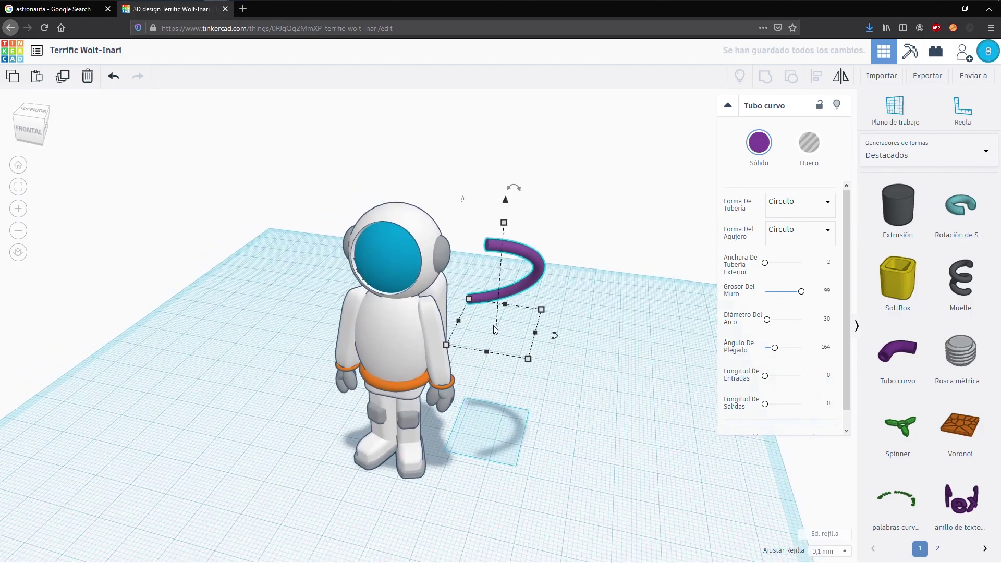
{"action": "key", "text": "shift+Left"}
{"action": "key", "text": "shift+Left"}
{"action": "key", "text": "shift+Left"}
{"action": "key", "text": "shift+Left"}
{"action": "key", "text": "shift+Left"}
{"action": "key", "text": "shift+Left"}
{"action": "key", "text": "shift+Left"}
{"action": "key", "text": "shift+Left"}
{"action": "key", "text": "shift+Left"}
{"action": "key", "text": "shift+Left"}
{"action": "key", "text": "shift+Left"}
{"action": "key", "text": "shift+Left"}
{"action": "left_click_drag", "start_coordinate": [469, 198], "coordinate": [468, 204]}
{"action": "right_click_drag", "start_coordinate": [527, 286], "coordinate": [359, 341]}
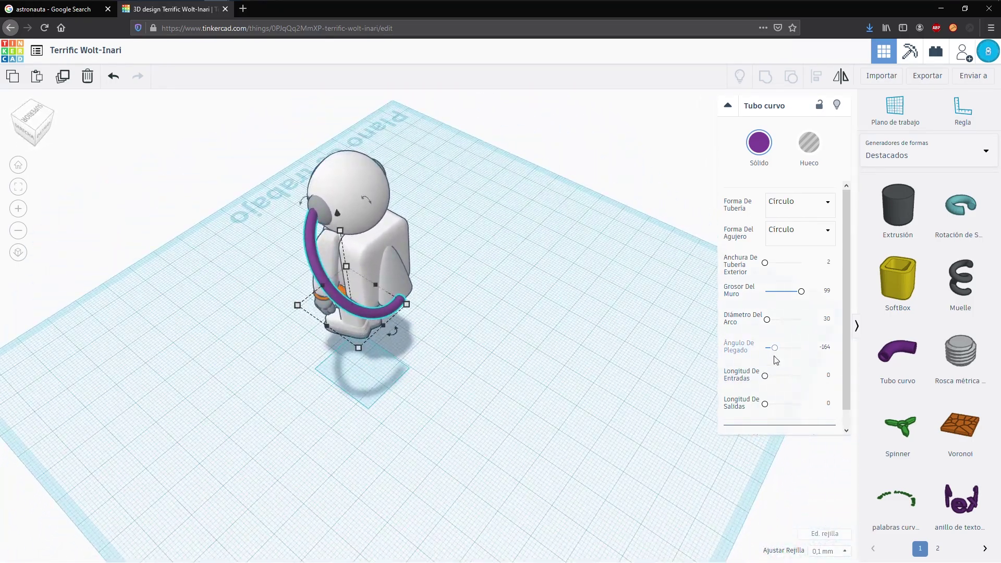
- Set the curved tube's bend angle to -169 and its exit length to 0
{"action": "mouse_move", "coordinate": [777, 352]}
{"action": "left_mouse_down"}
{"action": "mouse_move", "coordinate": [768, 355]}
{"action": "mouse_move", "coordinate": [778, 353]}
{"action": "left_mouse_up"}
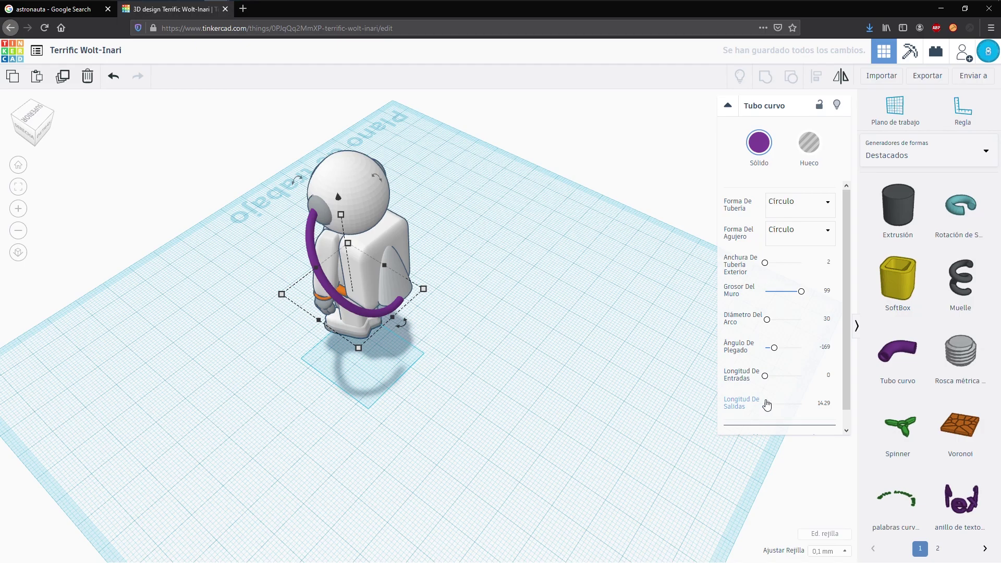
{"action": "right_click_drag", "start_coordinate": [438, 388], "coordinate": [333, 334]}
{"action": "left_click_drag", "start_coordinate": [768, 408], "coordinate": [765, 409]}
{"action": "right_click_drag", "start_coordinate": [577, 407], "coordinate": [756, 424]}
{"action": "left_click", "coordinate": [695, 353]}
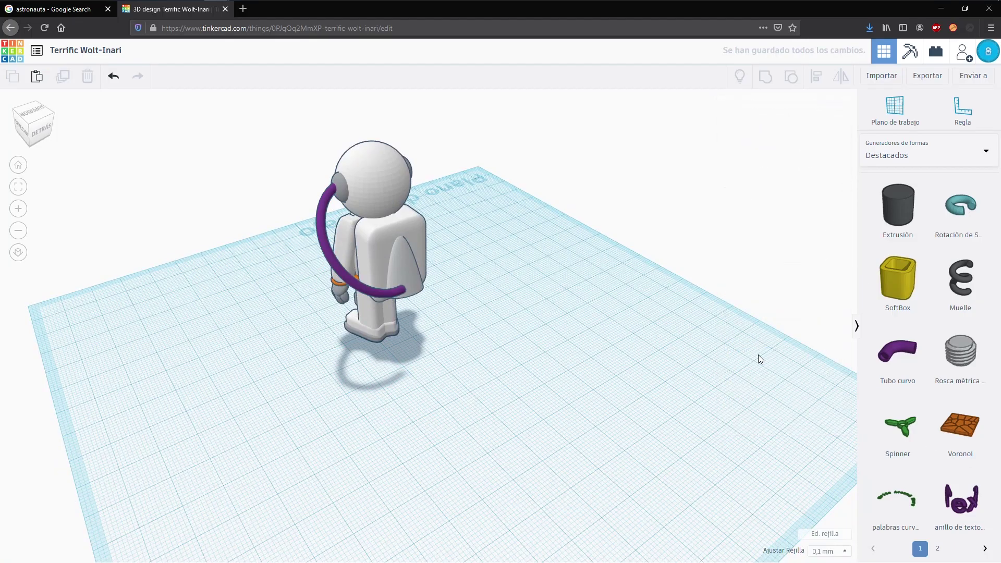
- Set the curved tube's arc diameter to 18.82 and move the tube up and sideways against the helmet's earpiece
{"action": "left_click", "coordinate": [338, 271]}
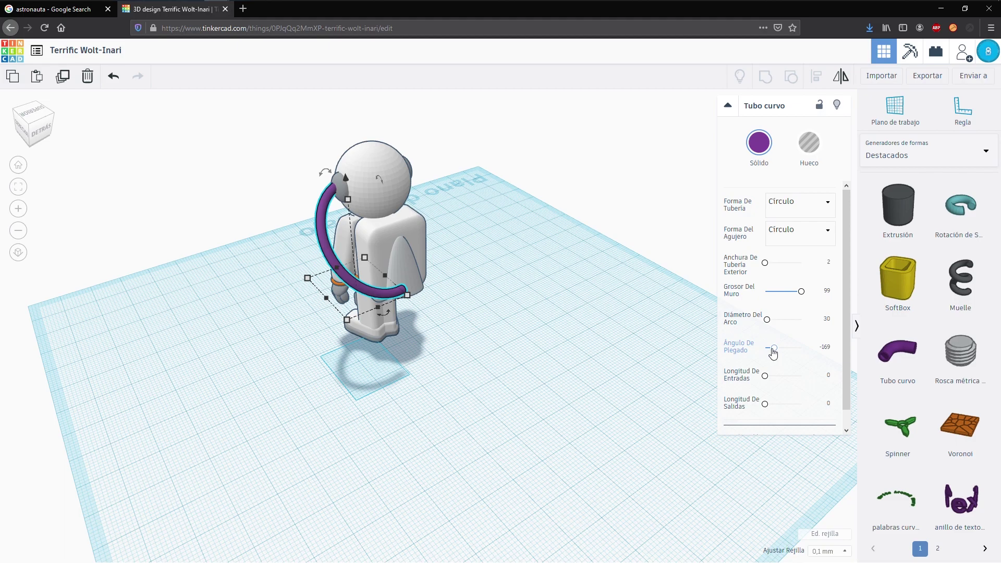
{"action": "left_click_drag", "start_coordinate": [767, 322], "coordinate": [766, 321]}
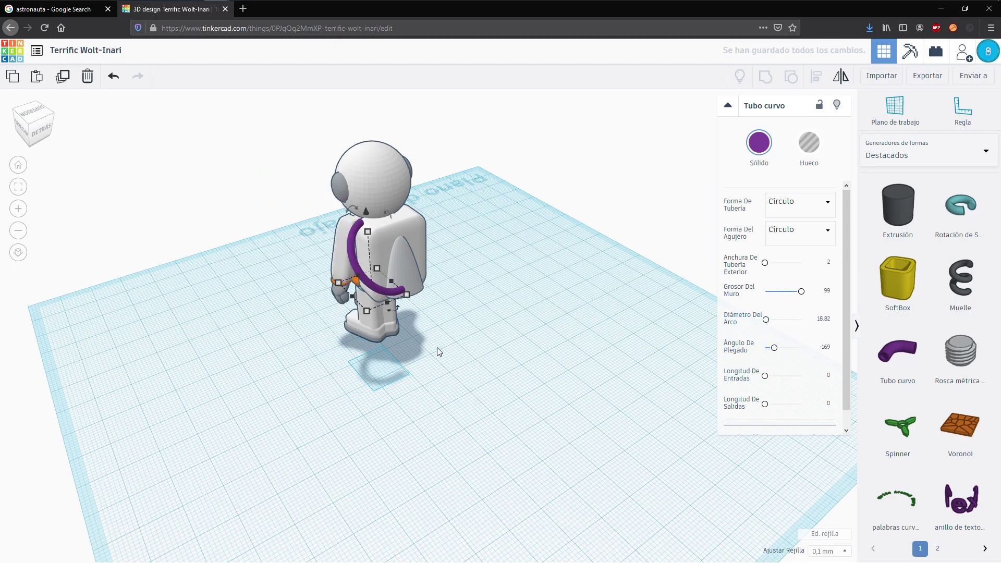
{"action": "left_click_drag", "start_coordinate": [365, 210], "coordinate": [340, 168]}
{"action": "right_click_drag", "start_coordinate": [298, 284], "coordinate": [400, 289]}
{"action": "key", "text": "shift+Left"}
{"action": "key", "text": "shift+Left"}
{"action": "key", "text": "shift+Left"}
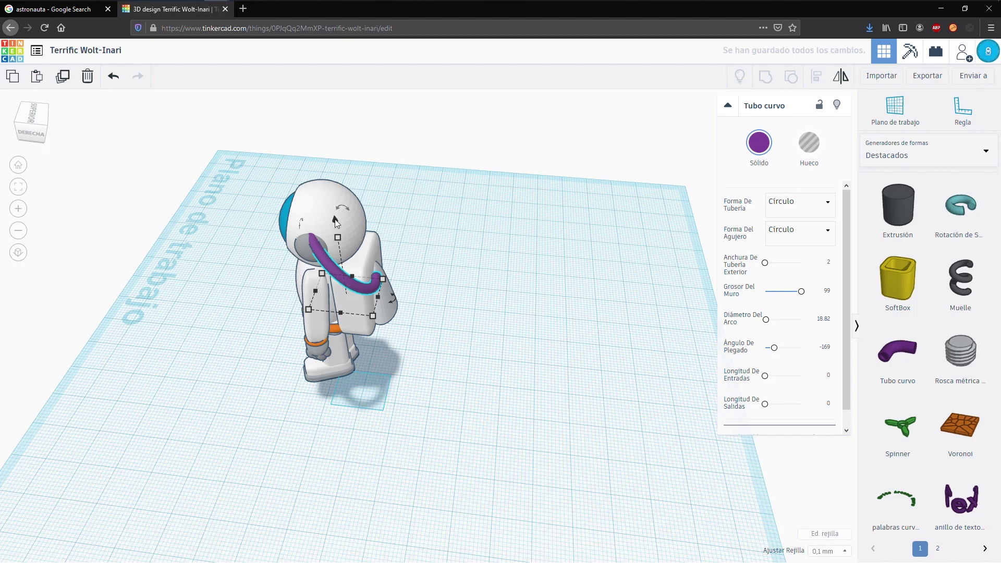
- Nudge the curved tube slightly sideways so its upper end meets the earpiece
{"action": "right_click_drag", "start_coordinate": [384, 291], "coordinate": [422, 259]}
{"action": "key", "text": "Left"}
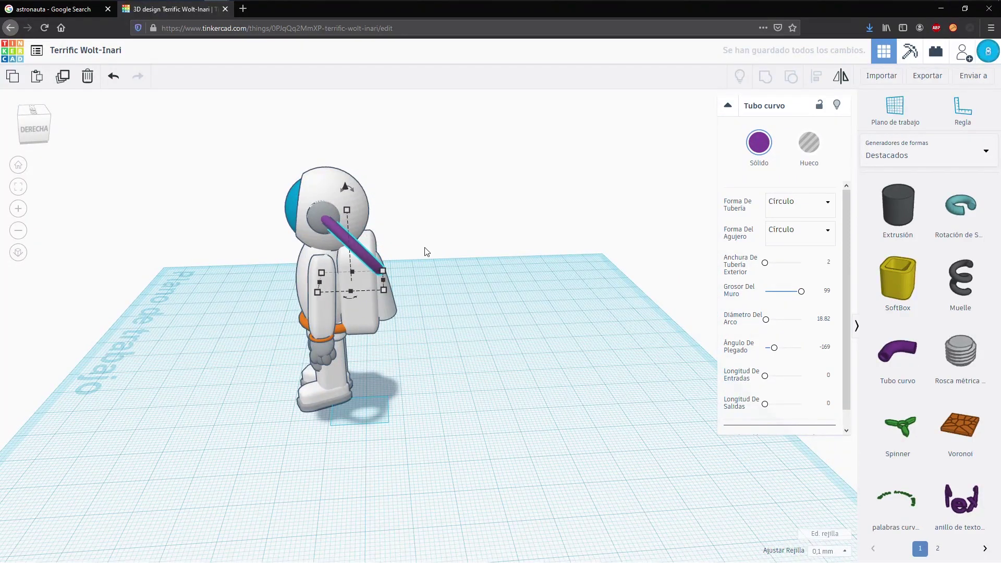
{"action": "key", "text": "Left"}
{"action": "key", "text": "Left"}
{"action": "key", "text": "Right"}
{"action": "key", "text": "Right"}
{"action": "right_click_drag", "start_coordinate": [451, 284], "coordinate": [205, 286]}
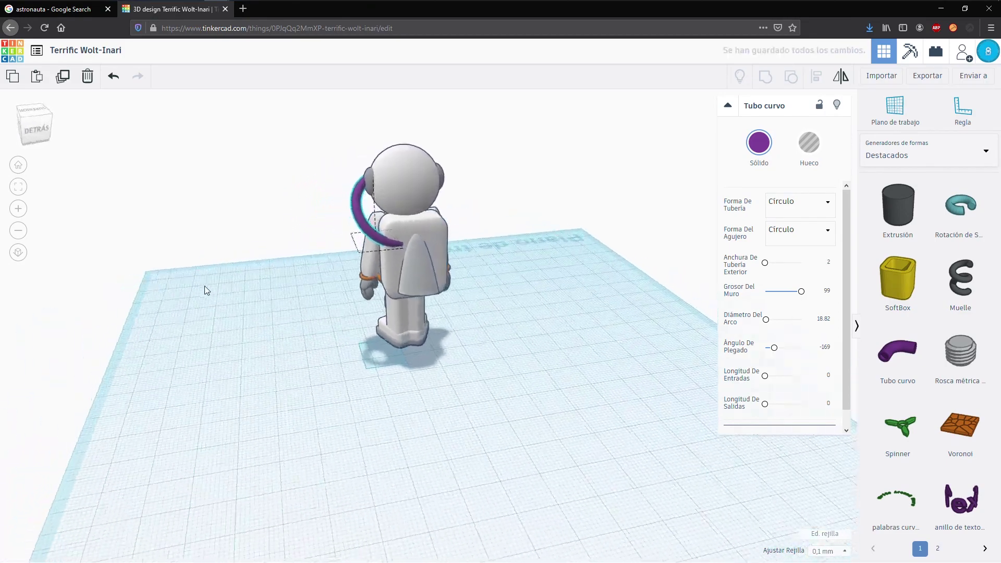
- Shorten, raise and narrow the rounded fitting on the back of the backpack so it sits at the tube's lower end
{"action": "left_click", "coordinate": [427, 240]}
{"action": "left_click_drag", "start_coordinate": [416, 236], "coordinate": [393, 208]}
{"action": "right_click_drag", "start_coordinate": [424, 254], "coordinate": [613, 290]}
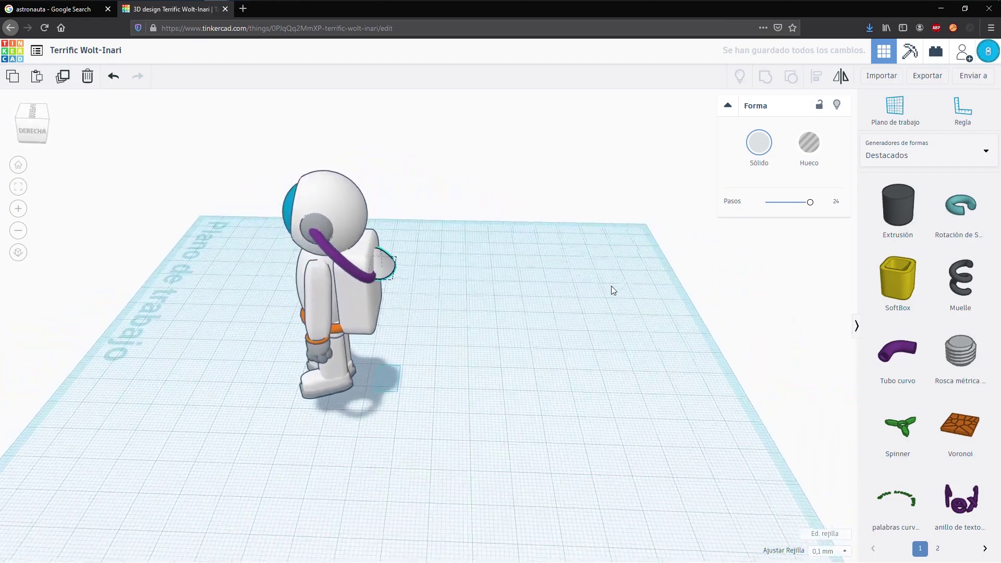
{"action": "right_click_drag", "start_coordinate": [377, 265], "coordinate": [275, 287]}
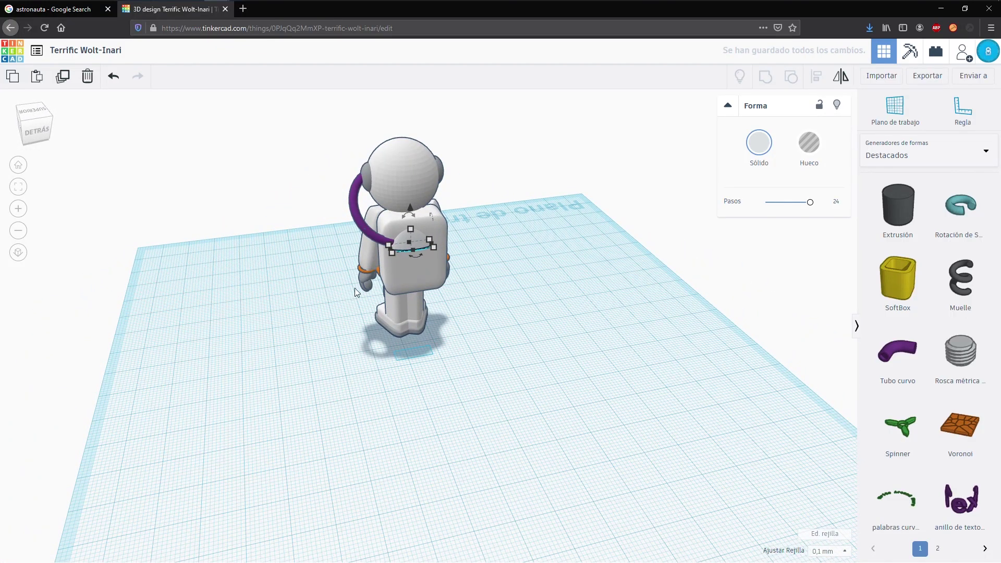
{"action": "left_click_drag", "start_coordinate": [433, 246], "coordinate": [415, 246]}
{"action": "right_click_drag", "start_coordinate": [351, 334], "coordinate": [837, 300]}
{"action": "left_click", "coordinate": [527, 335]}
{"action": "right_click_drag", "start_coordinate": [527, 334], "coordinate": [514, 320]}
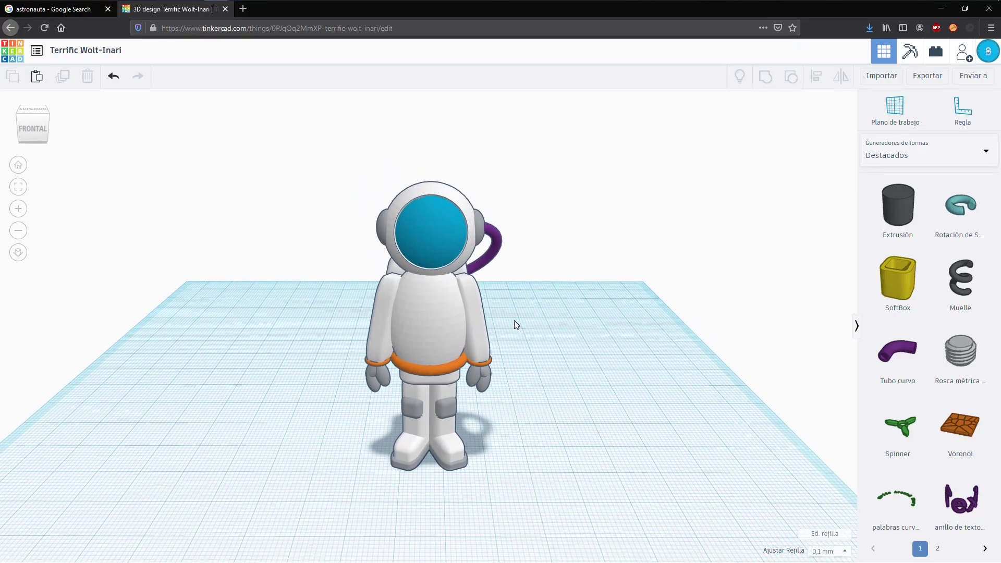
- Glance at the astronaut reference images and place a copy of the orange waist ring 21.10 mm higher at the neck
{"action": "left_click", "coordinate": [58, 10]}
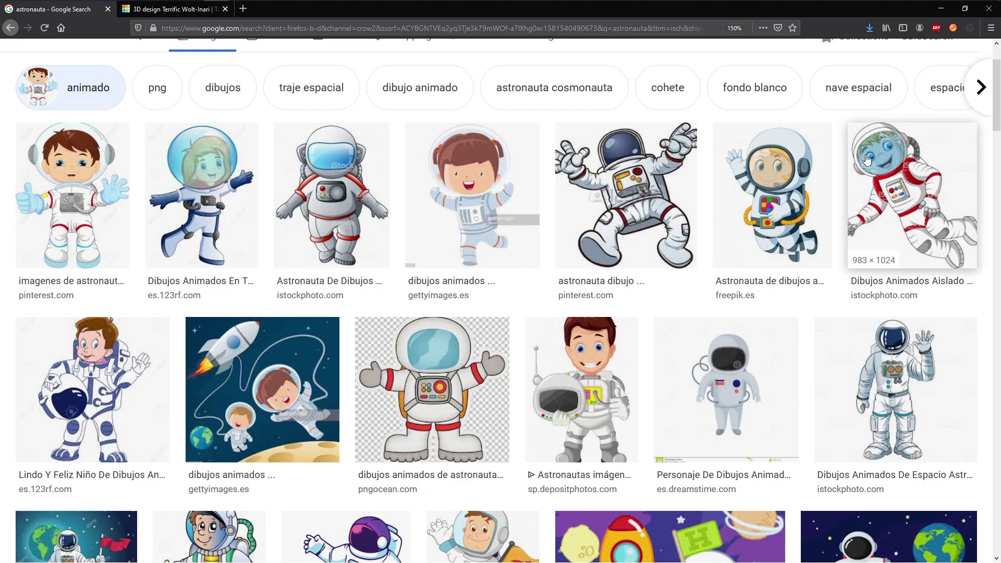
{"action": "left_click", "coordinate": [157, 10]}
{"action": "left_click", "coordinate": [383, 361]}
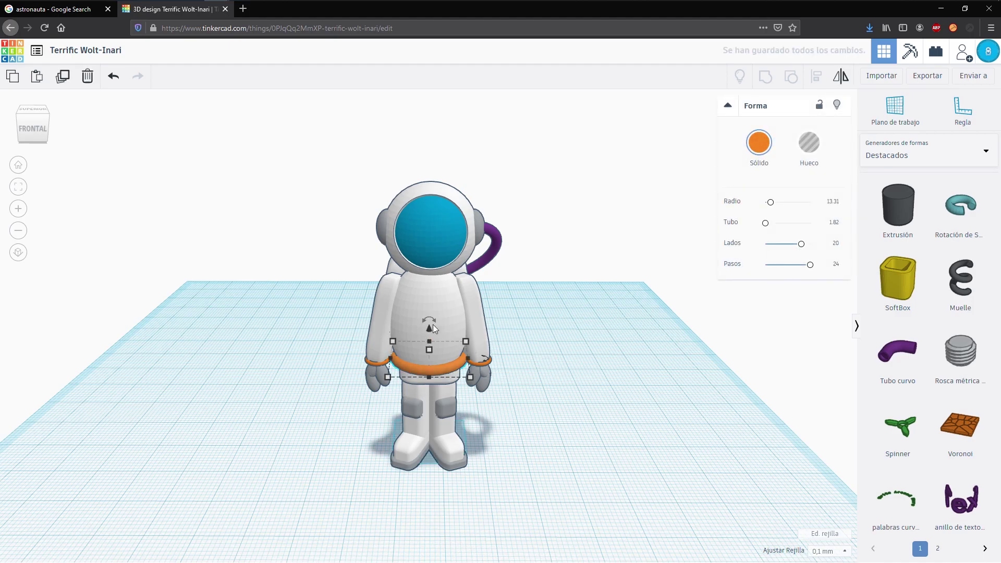
{"action": "left_click_drag", "start_coordinate": [430, 327], "coordinate": [435, 237]}
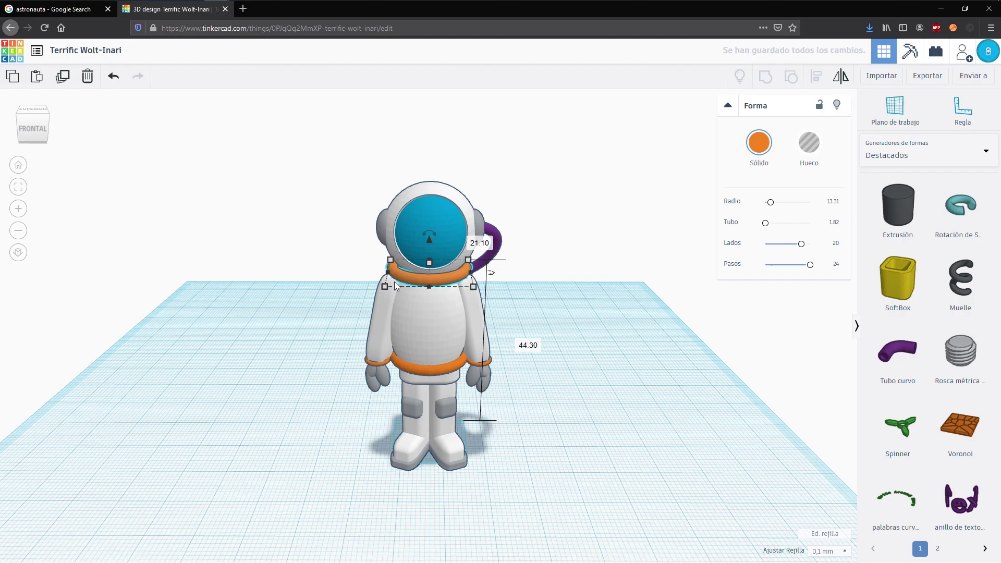
- Scale the neck ring proportionally down to 16.57 mm wide
{"action": "left_click_drag", "start_coordinate": [385, 286], "coordinate": [394, 283], "text": "shift"}
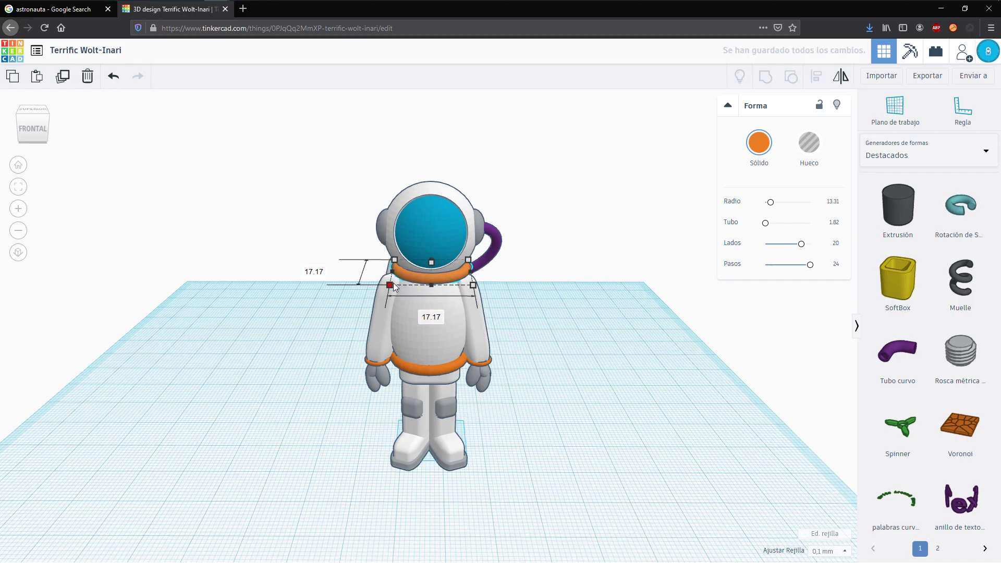
{"action": "left_click_drag", "start_coordinate": [467, 286], "coordinate": [464, 285]}
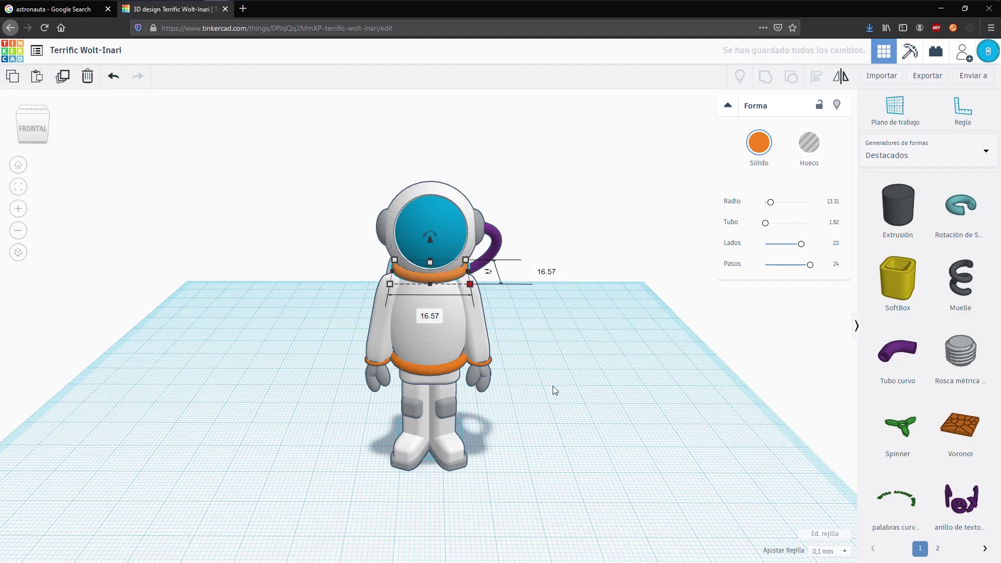
{"action": "left_click", "coordinate": [556, 387]}
- Refit the neck ring beneath the helmet and narrow it to 13.90 mm
{"action": "right_click_drag", "start_coordinate": [531, 393], "coordinate": [321, 339]}
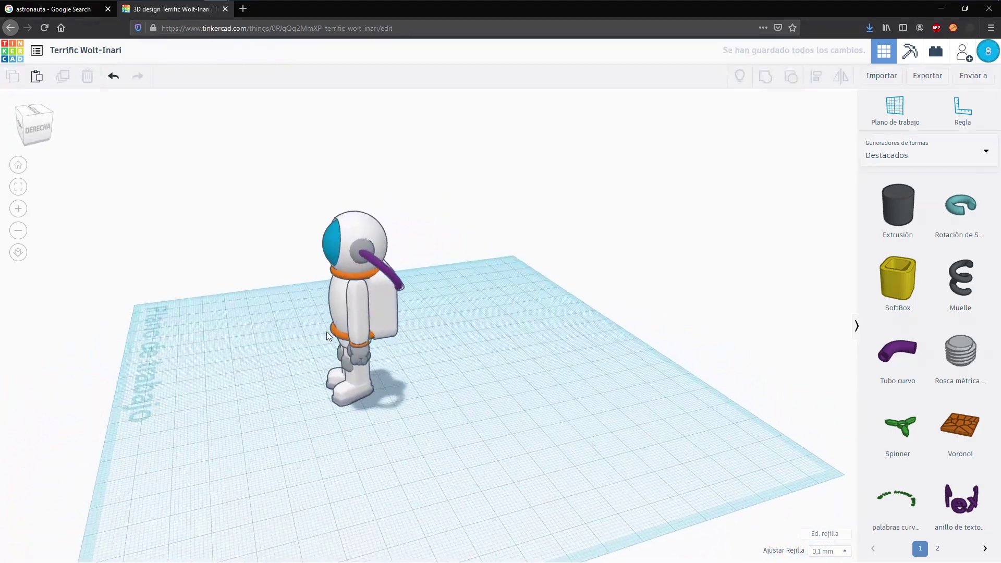
{"action": "left_click", "coordinate": [353, 273]}
{"action": "scroll", "coordinate": [348, 278], "scroll_direction": "up", "scroll_amount": 3}
{"action": "left_click_drag", "start_coordinate": [358, 246], "coordinate": [346, 260]}
{"action": "right_click_drag", "start_coordinate": [318, 332], "coordinate": [522, 347]}
{"action": "left_click_drag", "start_coordinate": [474, 271], "coordinate": [466, 272]}
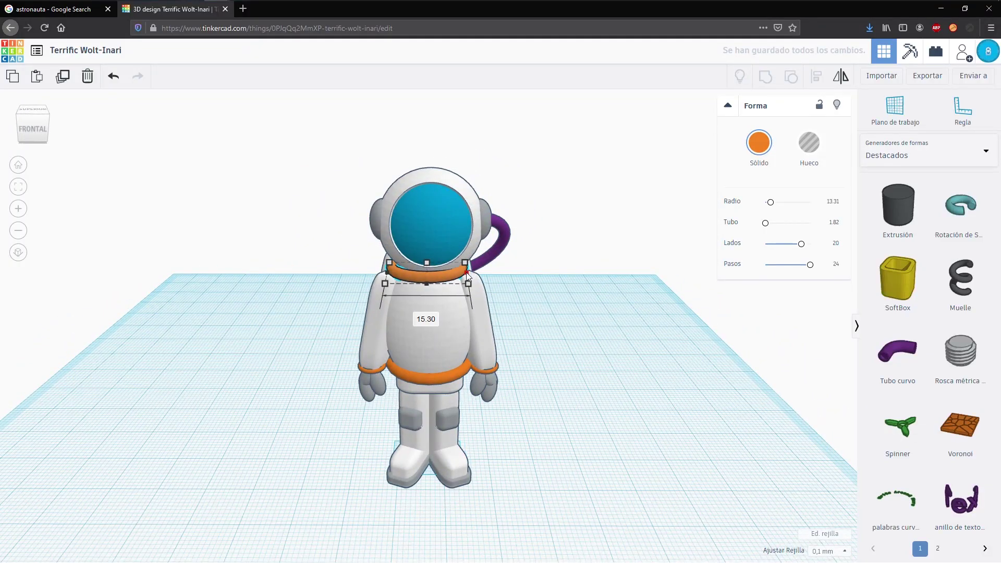
{"action": "left_click_drag", "start_coordinate": [385, 272], "coordinate": [392, 271]}
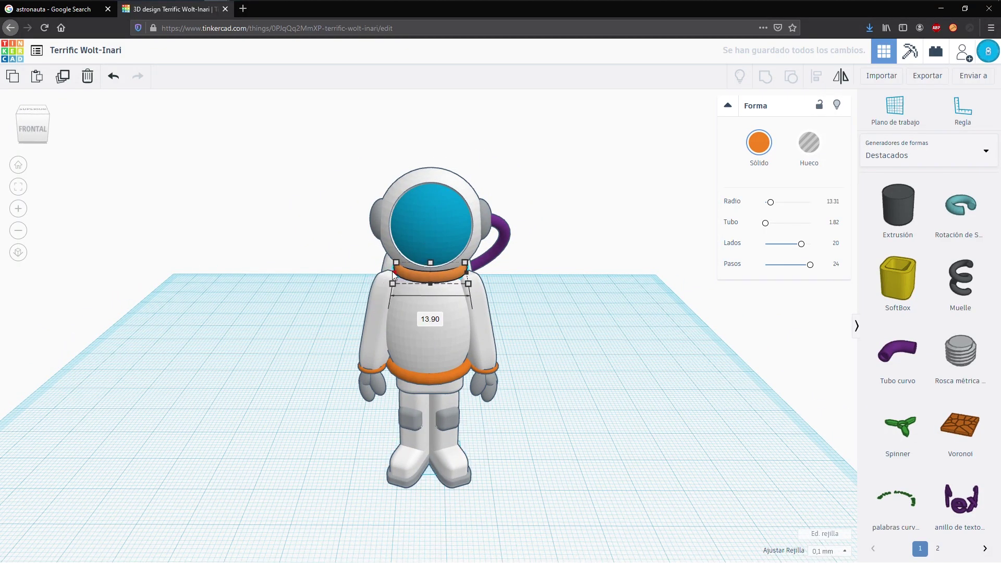
{"action": "left_click", "coordinate": [544, 342]}
{"action": "scroll", "coordinate": [532, 365], "scroll_direction": "down", "scroll_amount": 3}
{"action": "right_click_drag", "start_coordinate": [525, 382], "coordinate": [542, 378]}
{"action": "right_click_drag", "start_coordinate": [542, 324], "coordinate": [500, 304]}
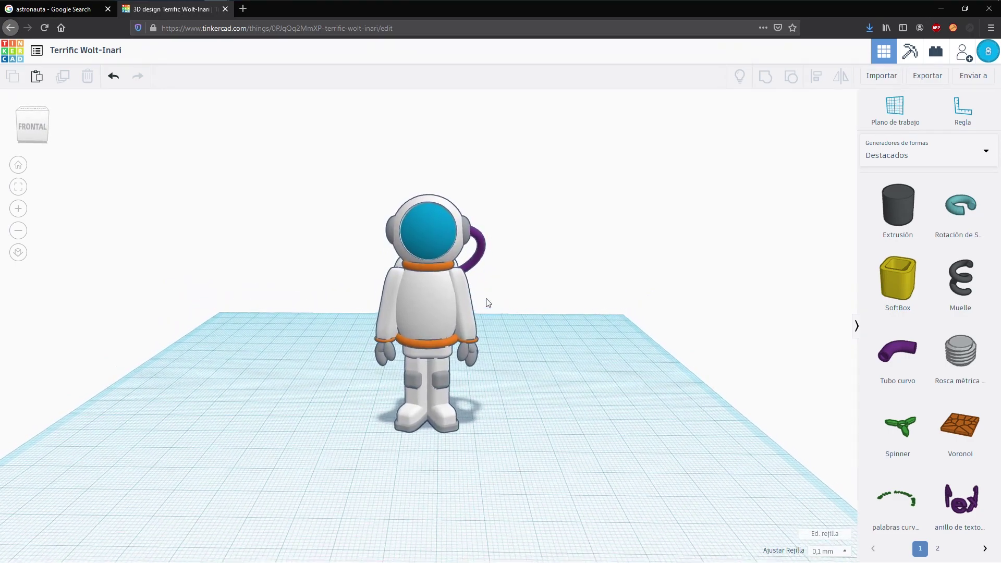
{"action": "left_click_drag", "start_coordinate": [387, 190], "coordinate": [435, 264]}
{"action": "right_click_drag", "start_coordinate": [435, 264], "coordinate": [443, 277]}
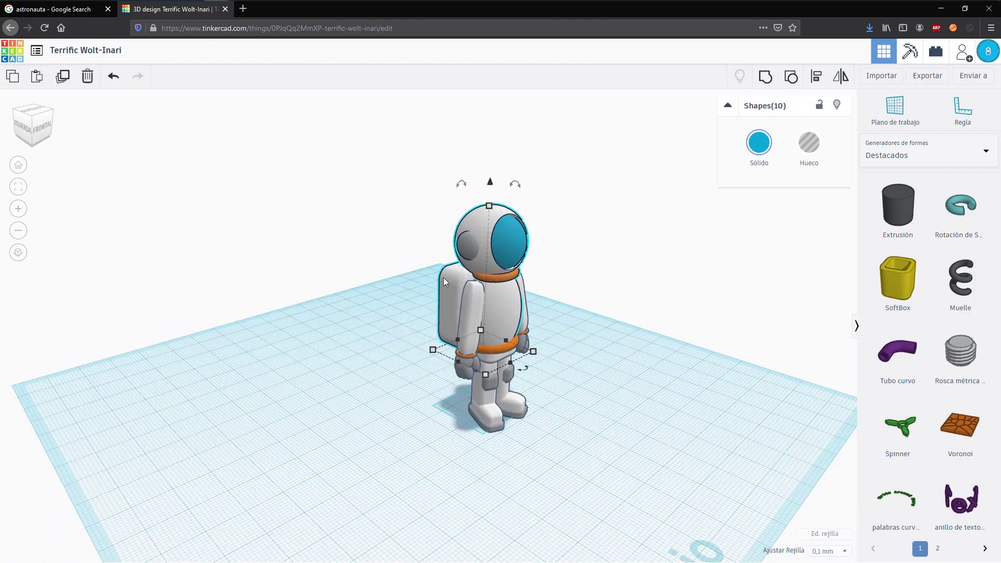
{"action": "left_click", "coordinate": [446, 278], "text": "shift"}
{"action": "left_click", "coordinate": [279, 349]}
{"action": "right_click_drag", "start_coordinate": [279, 349], "coordinate": [328, 295]}
{"action": "left_click_drag", "start_coordinate": [513, 249], "coordinate": [510, 252]}
{"action": "right_click_drag", "start_coordinate": [599, 289], "coordinate": [312, 294]}
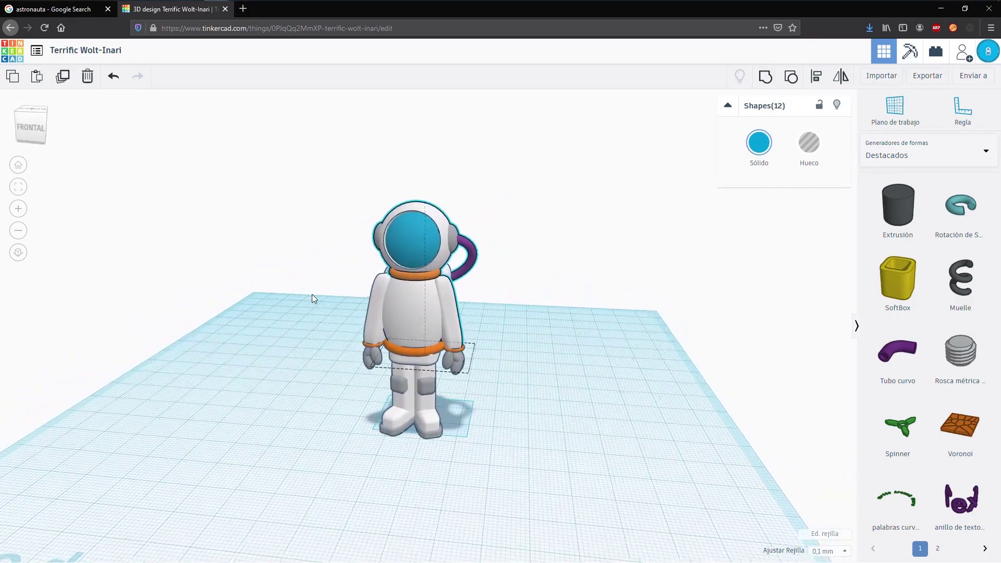
{"action": "left_click", "coordinate": [530, 296]}
- Try to select only the helmet parts, tube and neck ring, leaving the arms out of the selection
{"action": "right_click_drag", "start_coordinate": [530, 296], "coordinate": [643, 165]}
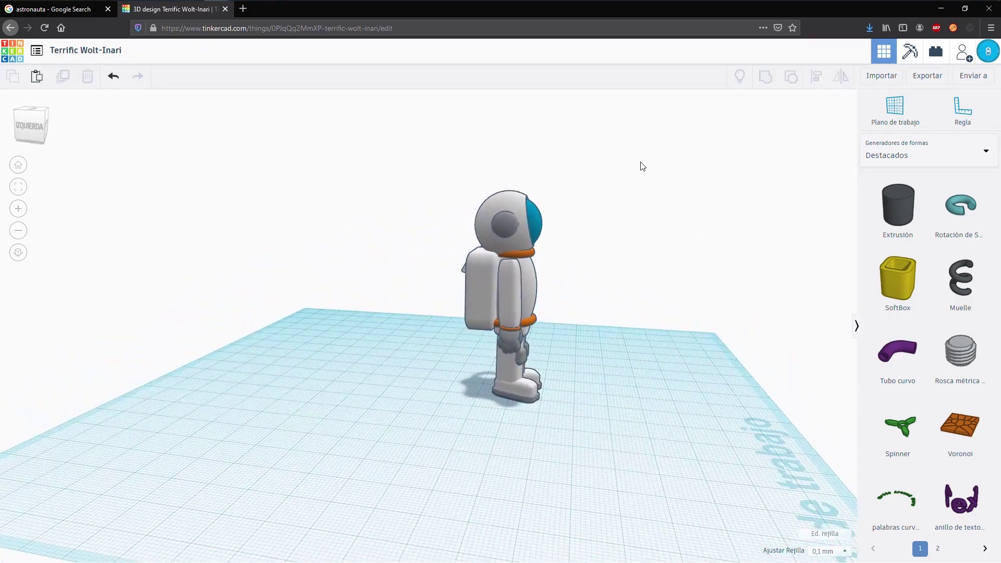
{"action": "left_click_drag", "start_coordinate": [497, 254], "coordinate": [504, 254]}
{"action": "right_click_drag", "start_coordinate": [495, 294], "coordinate": [529, 220]}
{"action": "right_click_drag", "start_coordinate": [617, 264], "coordinate": [368, 192]}
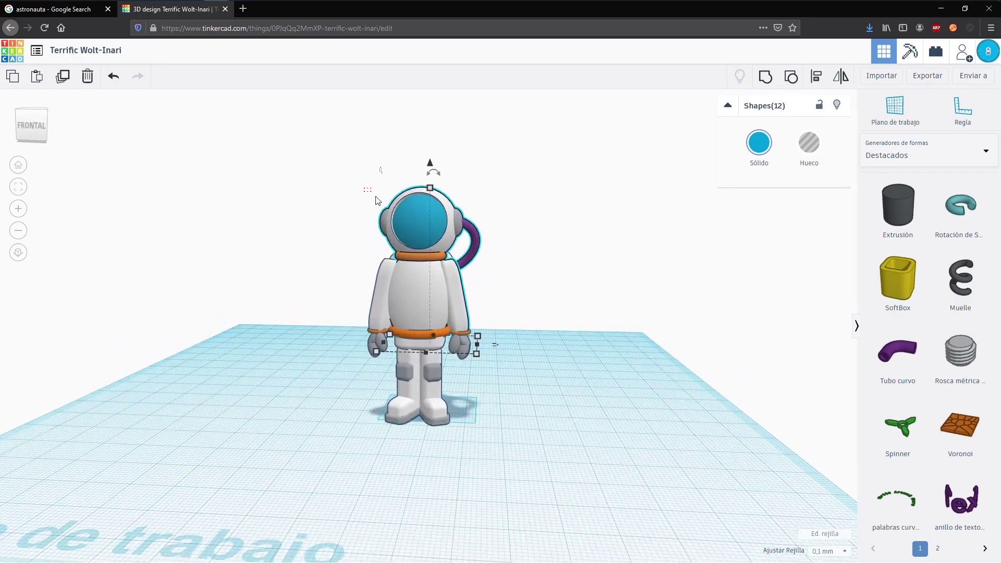
{"action": "left_click", "coordinate": [455, 224]}
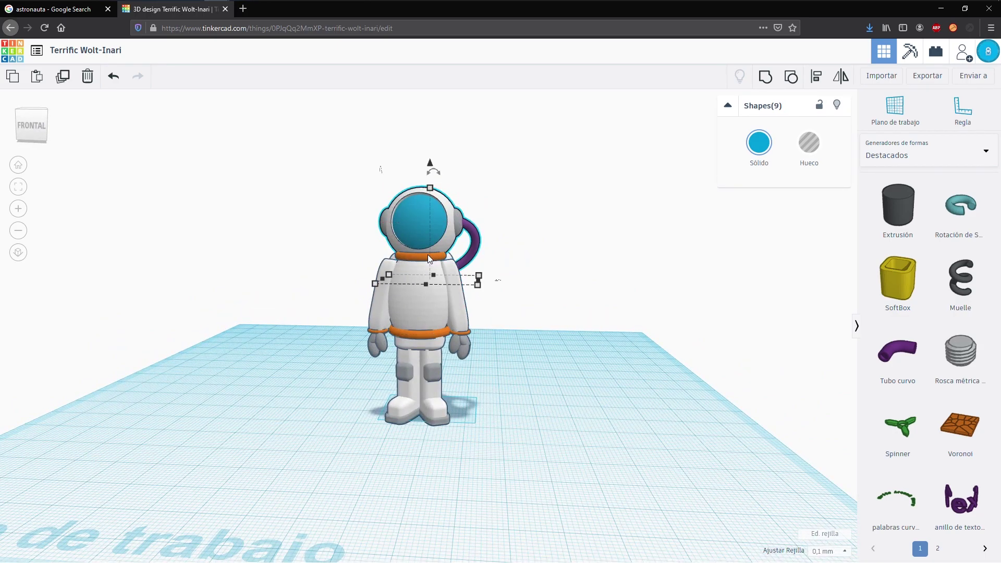
{"action": "right_click_drag", "start_coordinate": [525, 326], "coordinate": [444, 369]}
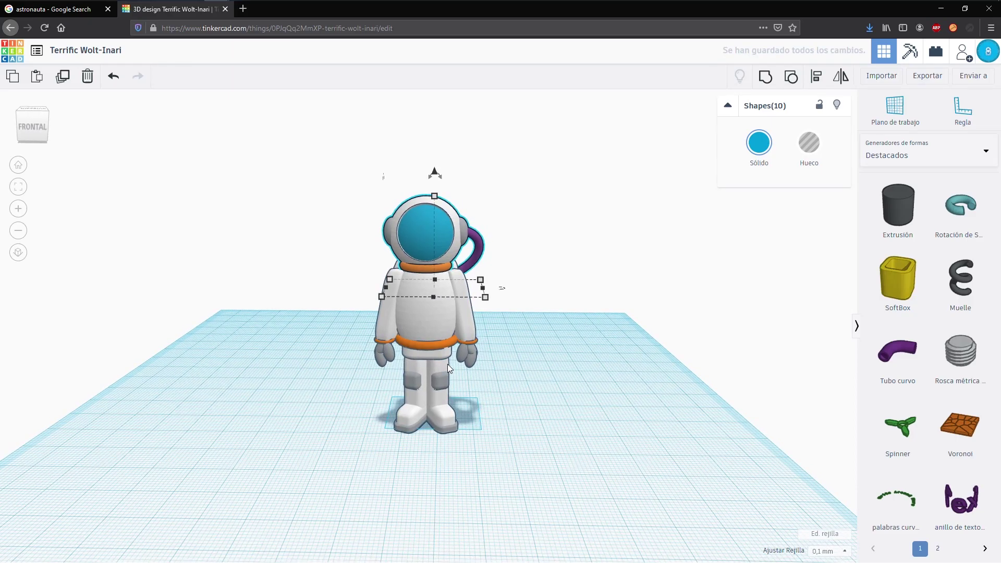
{"action": "left_click", "coordinate": [520, 289]}
- Rotate the small fitting on the backpack and adjust its height and position to meet the tube's lower end
{"action": "right_click_drag", "start_coordinate": [520, 289], "coordinate": [368, 218]}
{"action": "left_click", "coordinate": [368, 218]}
{"action": "right_click_drag", "start_coordinate": [392, 291], "coordinate": [388, 201]}
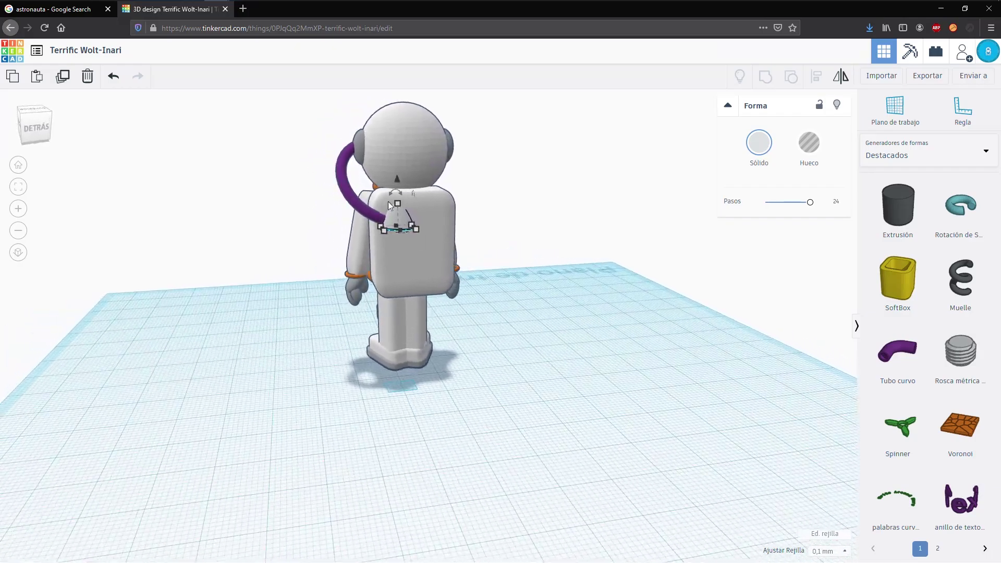
{"action": "mouse_move", "coordinate": [393, 187]}
{"action": "left_mouse_down"}
{"action": "mouse_move", "coordinate": [433, 184]}
{"action": "mouse_move", "coordinate": [461, 197]}
{"action": "mouse_move", "coordinate": [462, 213]}
{"action": "mouse_move", "coordinate": [396, 178]}
{"action": "left_mouse_up"}
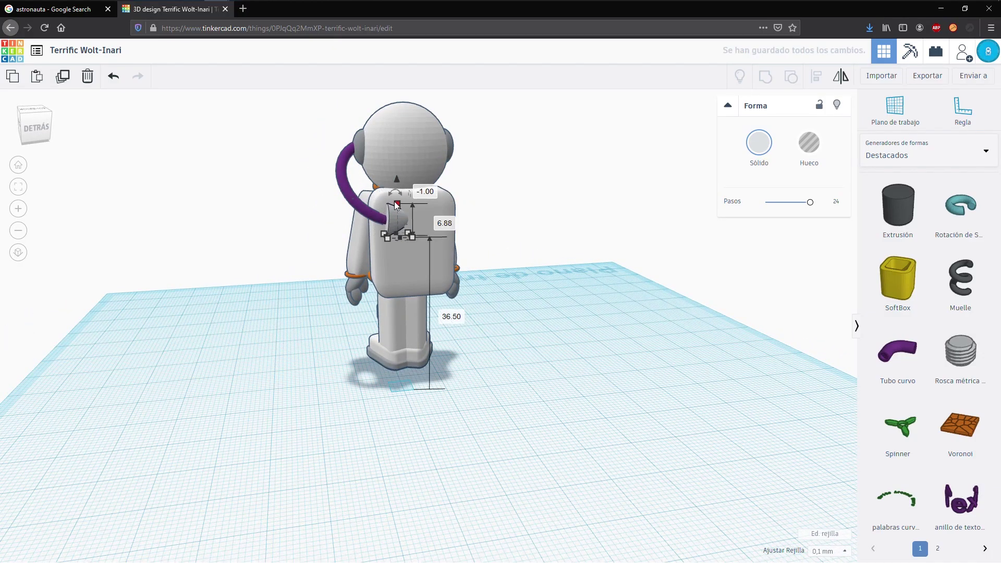
{"action": "left_click", "coordinate": [399, 208]}
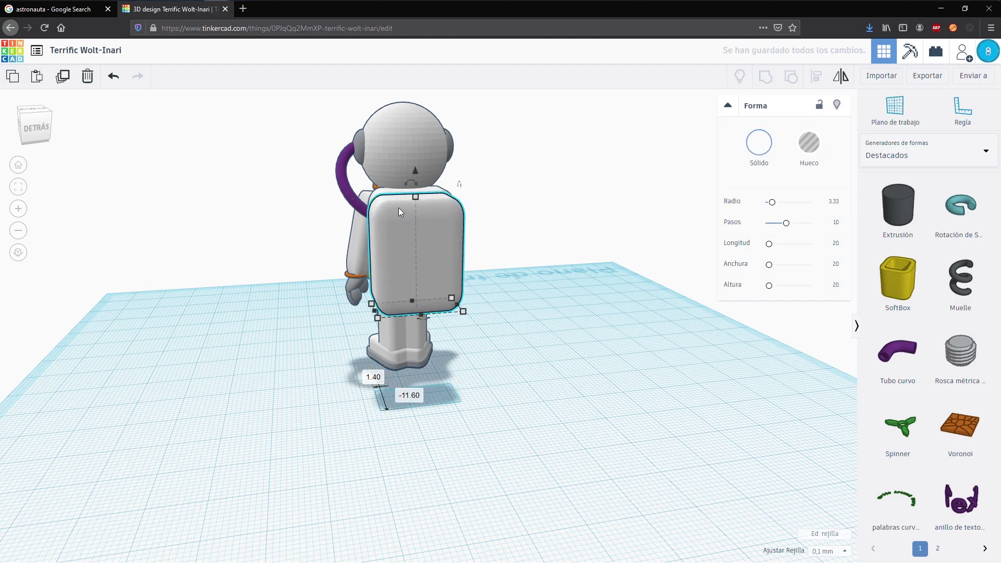
{"action": "left_click", "coordinate": [398, 208]}
{"action": "left_click_drag", "start_coordinate": [398, 204], "coordinate": [397, 182]}
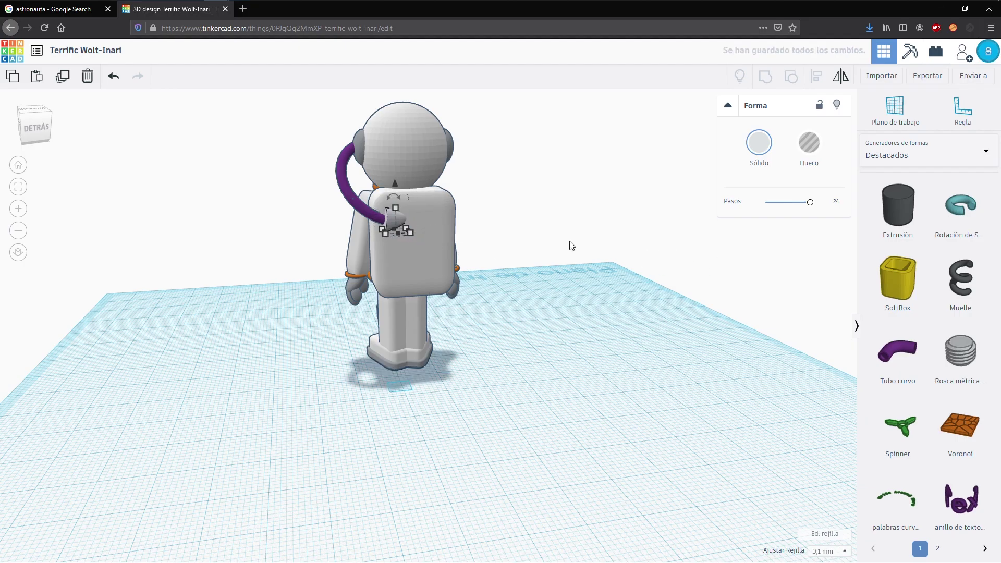
- Move the small backpack fitting slightly inward so it sits against the backpack at the tube's lower end
{"action": "scroll", "coordinate": [360, 229], "scroll_direction": "up", "scroll_amount": 3}
{"action": "right_click_drag", "start_coordinate": [275, 223], "coordinate": [289, 257]}
{"action": "left_click", "coordinate": [289, 256]}
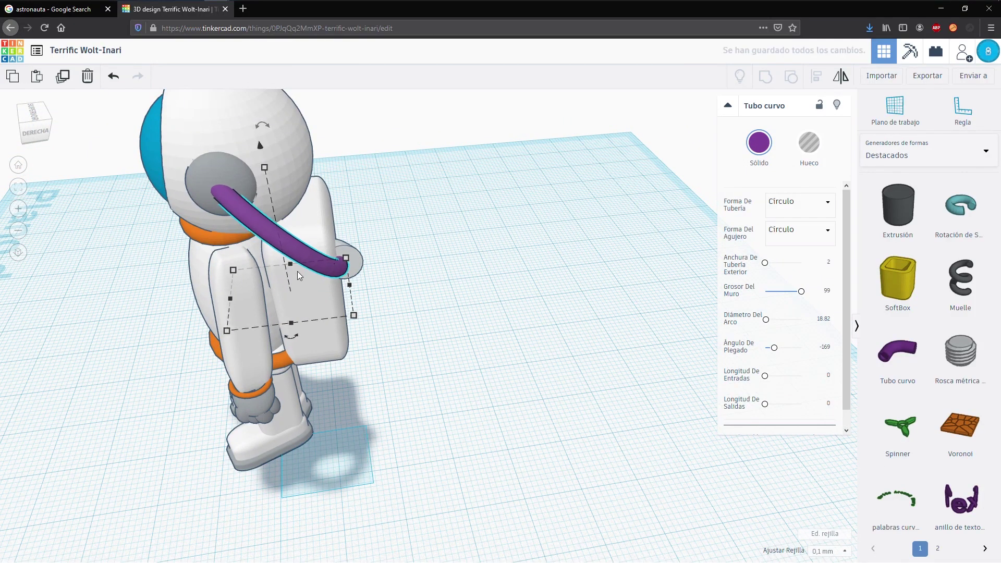
{"action": "left_click", "coordinate": [357, 260]}
{"action": "left_click_drag", "start_coordinate": [363, 266], "coordinate": [354, 264]}
{"action": "scroll", "coordinate": [403, 339], "scroll_direction": "down", "scroll_amount": 2}
{"action": "left_click", "coordinate": [241, 367]}
{"action": "right_click_drag", "start_coordinate": [241, 367], "coordinate": [490, 338]}
{"action": "scroll", "coordinate": [496, 306], "scroll_direction": "down", "scroll_amount": 3}
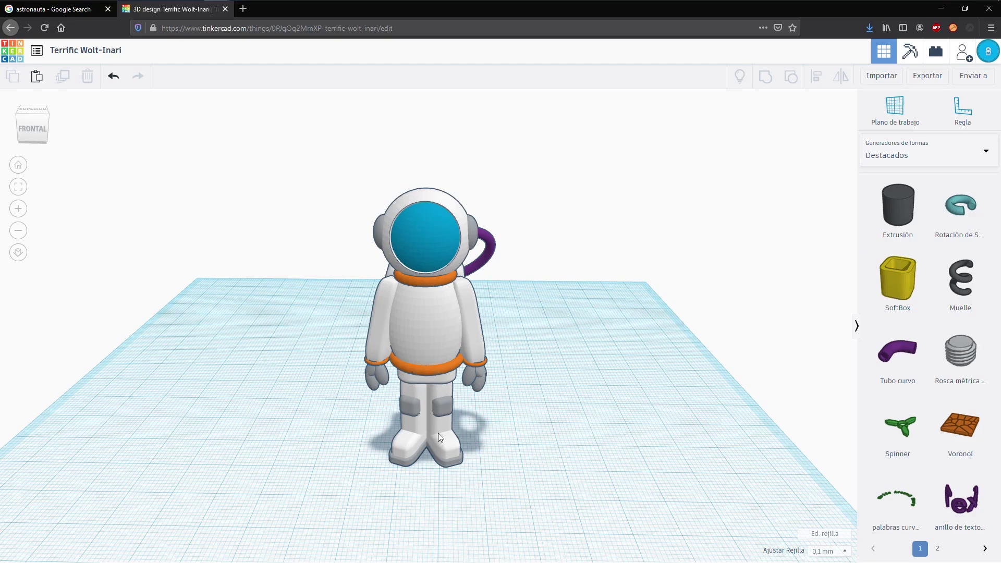
- Add a solid box from the basic shapes in front of the astronaut and set its corner radius to 3.1
{"action": "left_click", "coordinate": [985, 151]}
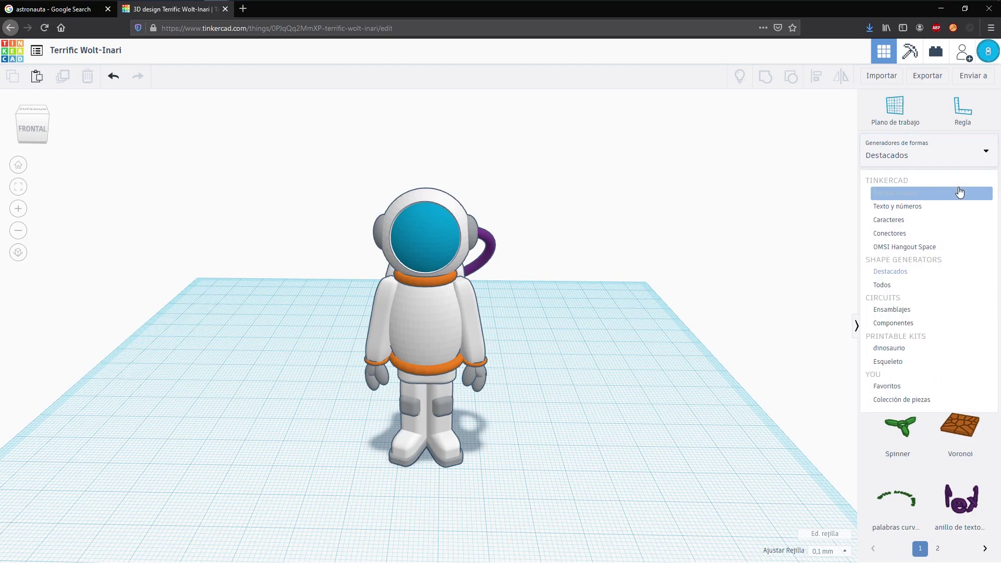
{"action": "left_click", "coordinate": [910, 192]}
{"action": "left_click_drag", "start_coordinate": [896, 278], "coordinate": [427, 491]}
{"action": "left_click_drag", "start_coordinate": [765, 206], "coordinate": [771, 203]}
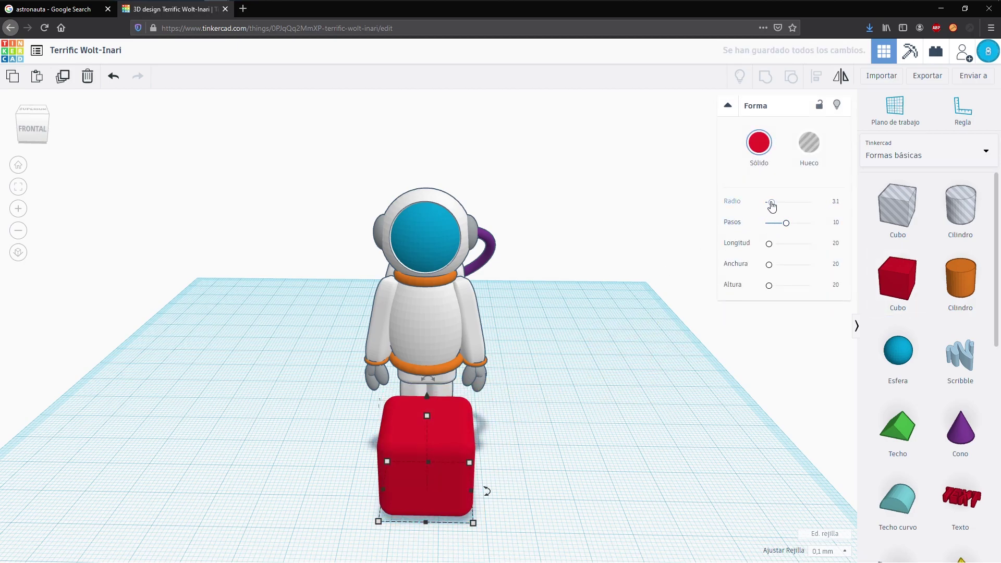
- Shrink the rounded box to 10.10 mm wide and raise it onto the front of the astronaut's chest
{"action": "left_click_drag", "start_coordinate": [379, 521], "coordinate": [409, 486]}
{"action": "left_click_drag", "start_coordinate": [437, 401], "coordinate": [439, 425]}
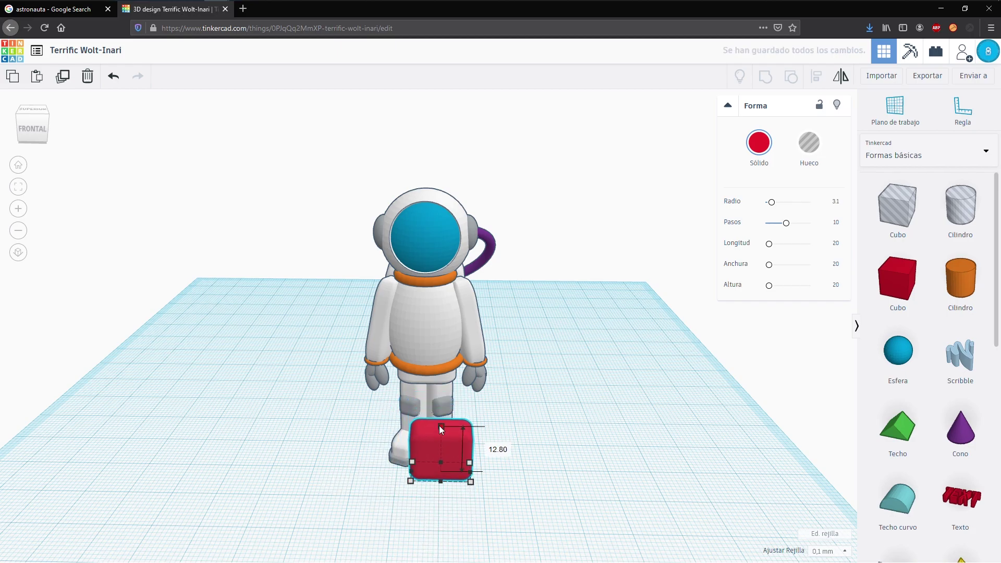
{"action": "left_click_drag", "start_coordinate": [412, 483], "coordinate": [461, 471]}
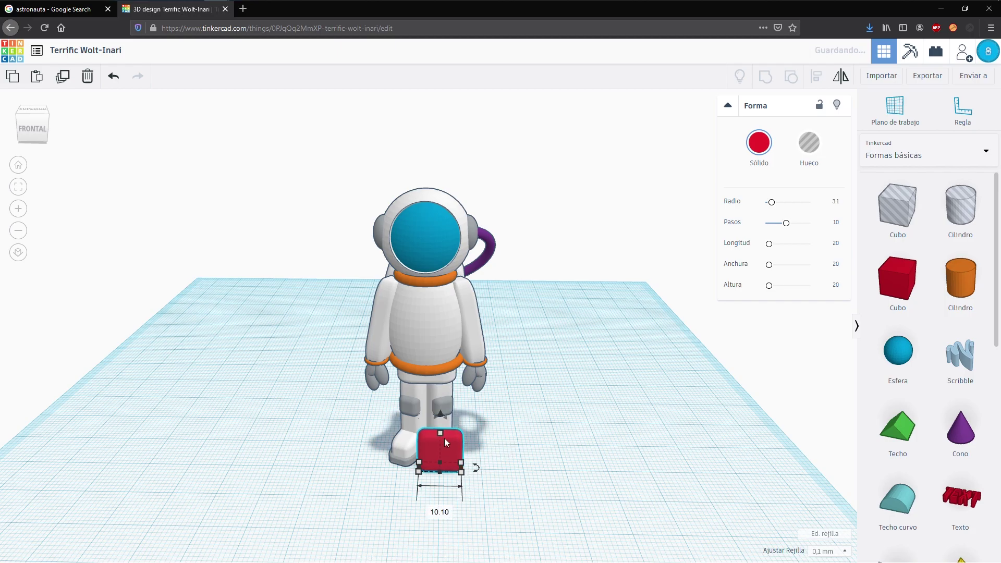
{"action": "left_click_drag", "start_coordinate": [441, 439], "coordinate": [415, 294]}
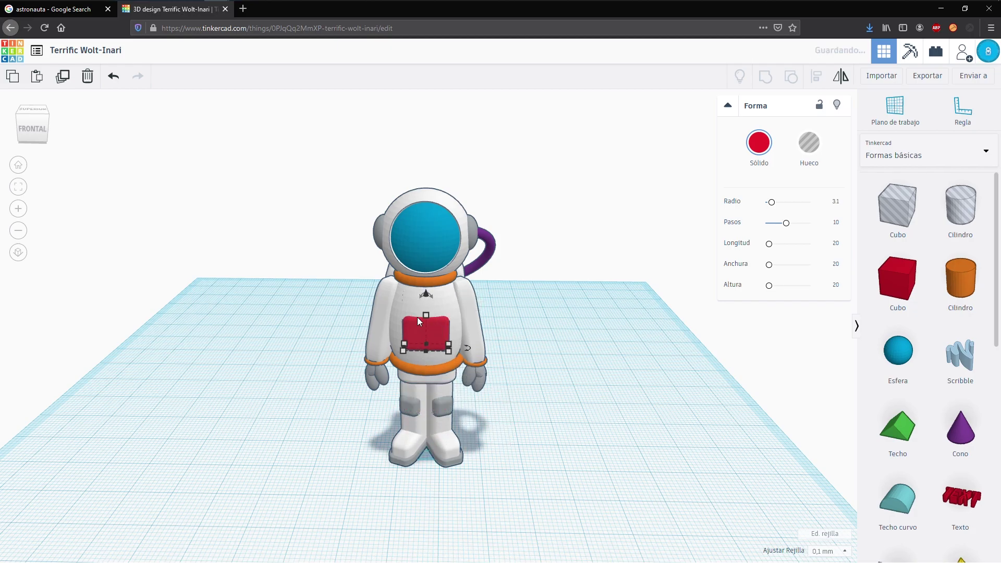
{"action": "left_click_drag", "start_coordinate": [426, 291], "coordinate": [420, 277]}
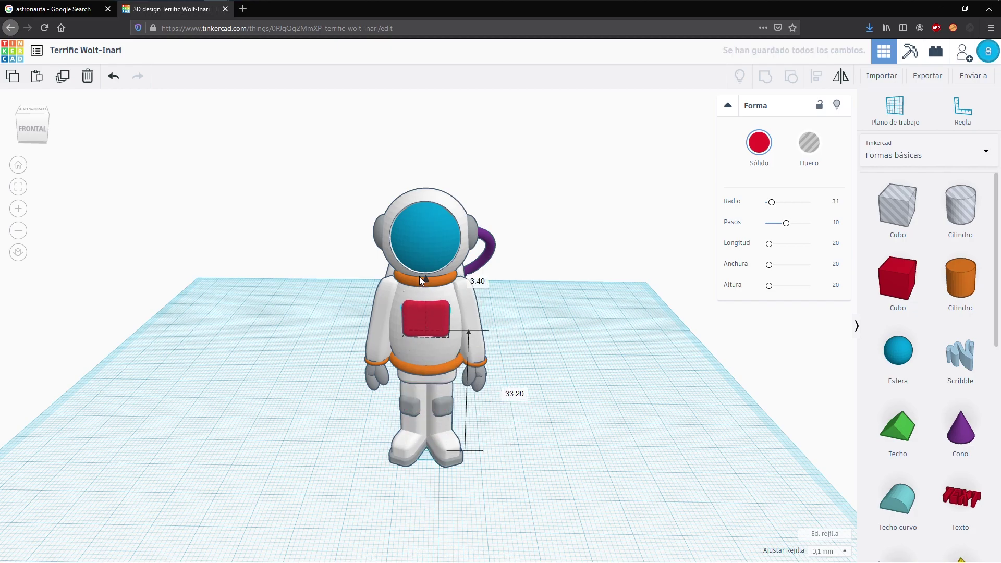
- Consult the astronaut reference images, color the chest box white and adjust its fit against the torso
{"action": "left_click", "coordinate": [57, 9]}
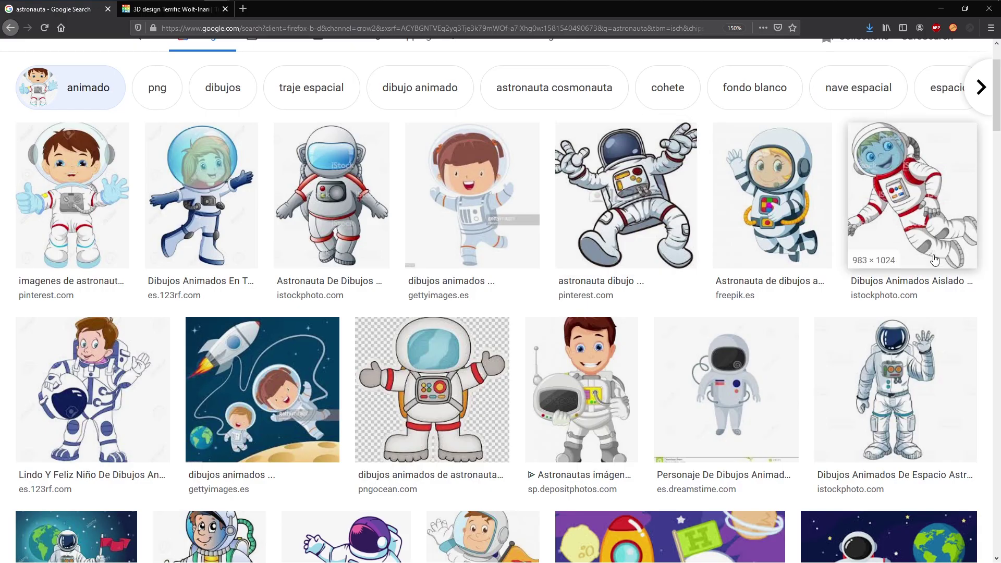
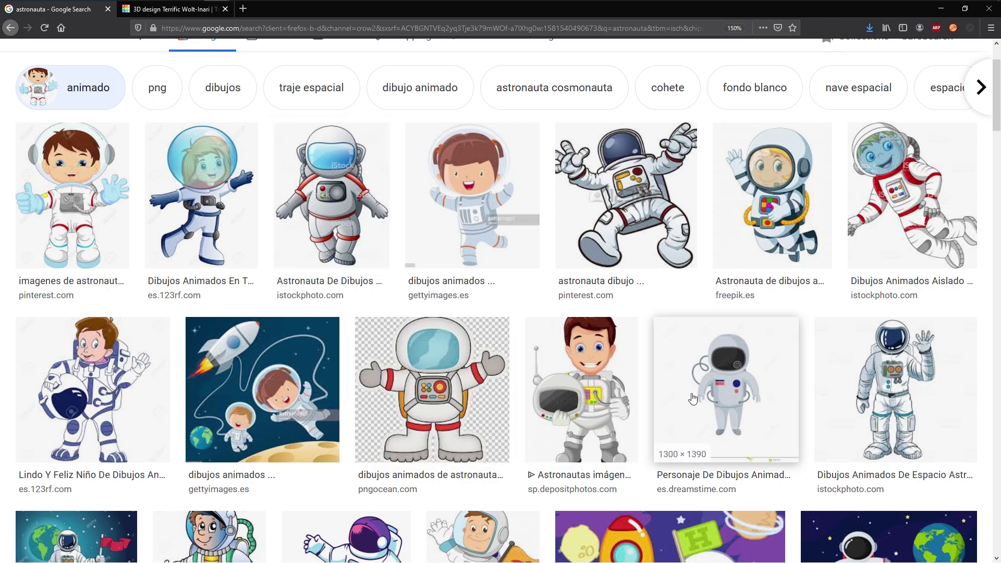
{"action": "left_click", "coordinate": [176, 13]}
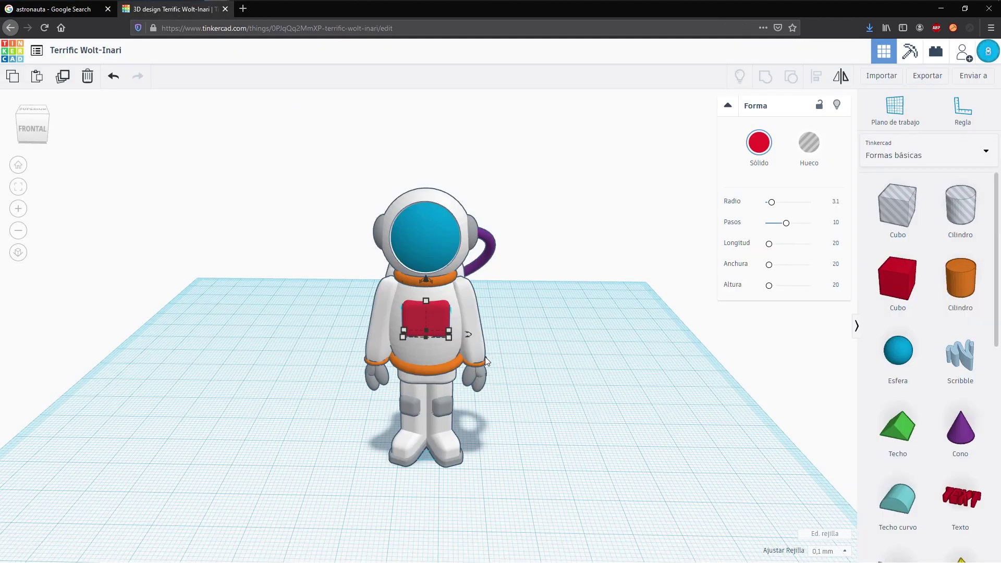
{"action": "scroll", "coordinate": [454, 301], "scroll_direction": "up", "scroll_amount": 2}
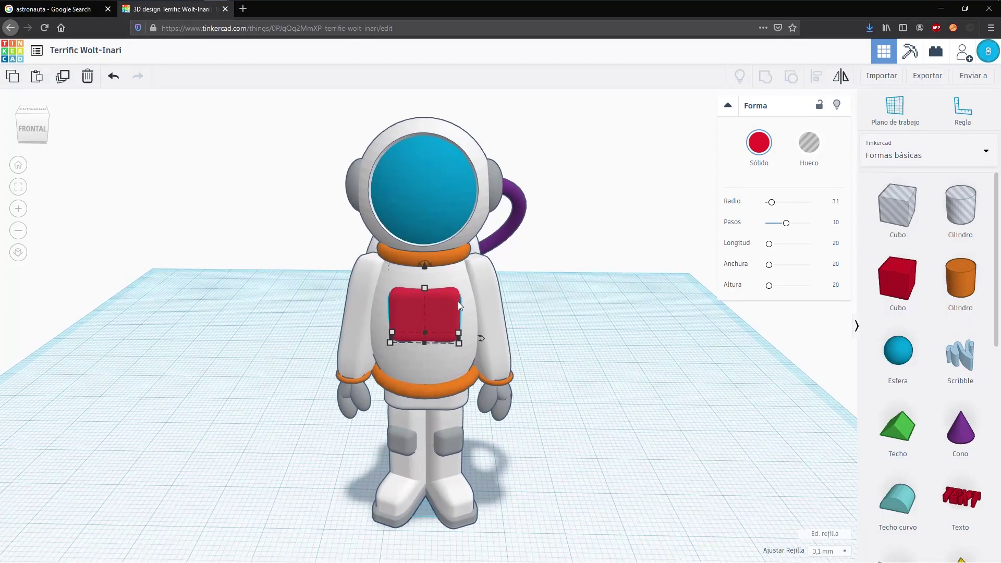
{"action": "left_click", "coordinate": [765, 147]}
{"action": "left_click", "coordinate": [937, 221]}
{"action": "right_click_drag", "start_coordinate": [530, 371], "coordinate": [206, 250]}
{"action": "left_click_drag", "start_coordinate": [250, 210], "coordinate": [254, 205]}
{"action": "right_click_drag", "start_coordinate": [317, 350], "coordinate": [389, 351]}
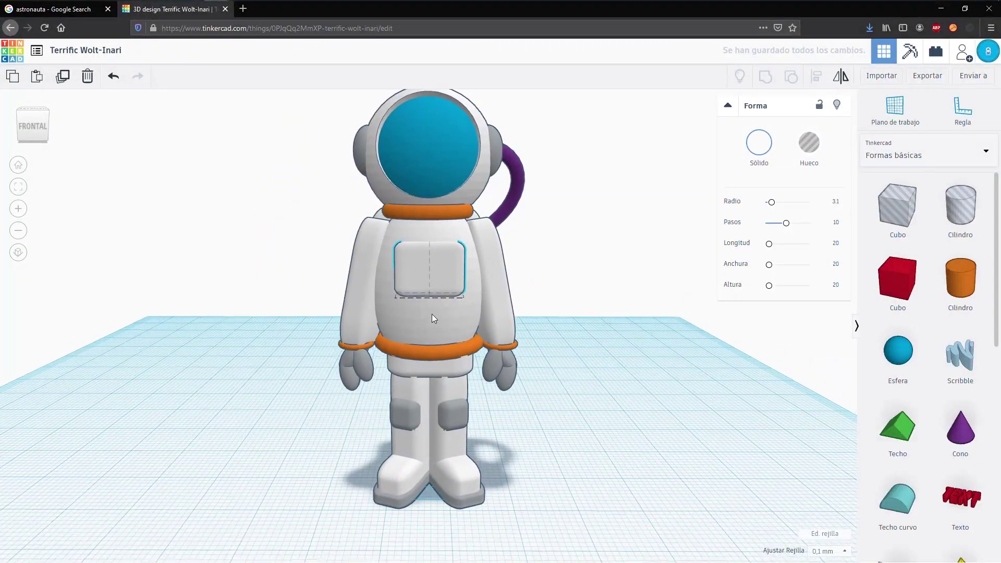
- Reduce the size of the white chest box and refine its height, tilt and depth against the torso
{"action": "right_click_drag", "start_coordinate": [433, 318], "coordinate": [447, 350]}
{"action": "left_click_drag", "start_coordinate": [388, 364], "coordinate": [394, 360]}
{"action": "left_click_drag", "start_coordinate": [422, 311], "coordinate": [422, 327]}
{"action": "left_click_drag", "start_coordinate": [422, 306], "coordinate": [422, 292]}
{"action": "right_click_drag", "start_coordinate": [574, 356], "coordinate": [785, 337]}
{"action": "left_click_drag", "start_coordinate": [606, 214], "coordinate": [593, 210]}
{"action": "scroll", "coordinate": [641, 205], "scroll_direction": "up", "scroll_amount": 2}
{"action": "left_click_drag", "start_coordinate": [658, 182], "coordinate": [663, 176]}
{"action": "right_click_drag", "start_coordinate": [691, 290], "coordinate": [513, 275]}
{"action": "scroll", "coordinate": [529, 347], "scroll_direction": "down", "scroll_amount": 3}
{"action": "left_click", "coordinate": [532, 350]}
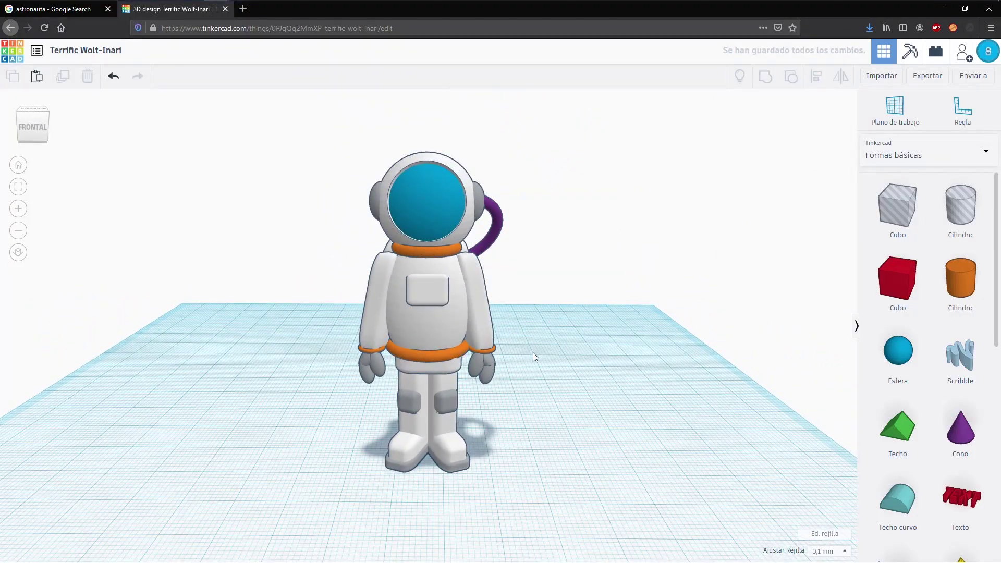
- Add a cylinder beside the astronaut with bevel 0.53 and 10 segments, and flatten it to 3.70 mm high
{"action": "left_click_drag", "start_coordinate": [967, 279], "coordinate": [581, 437]}
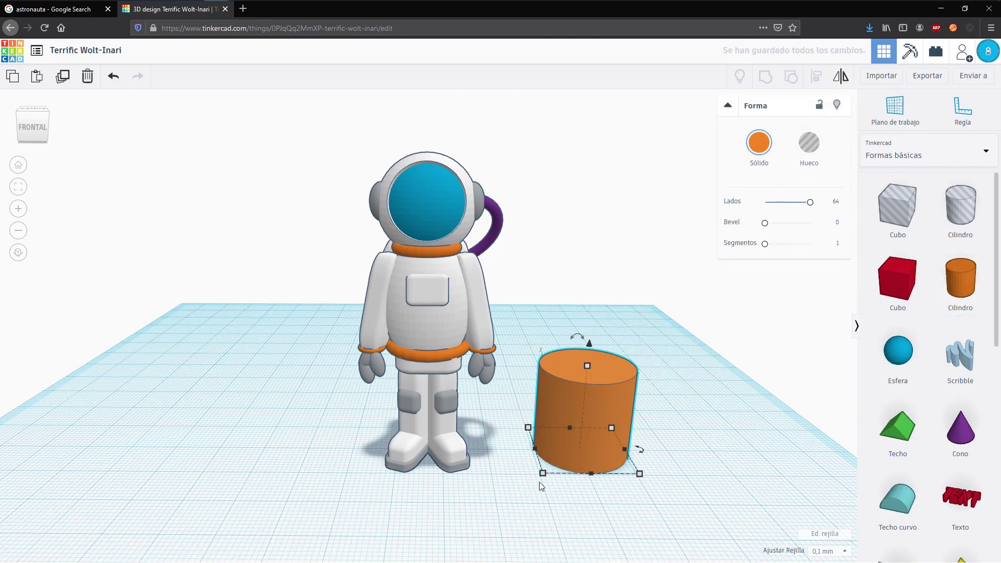
{"action": "left_click_drag", "start_coordinate": [765, 223], "coordinate": [778, 226]}
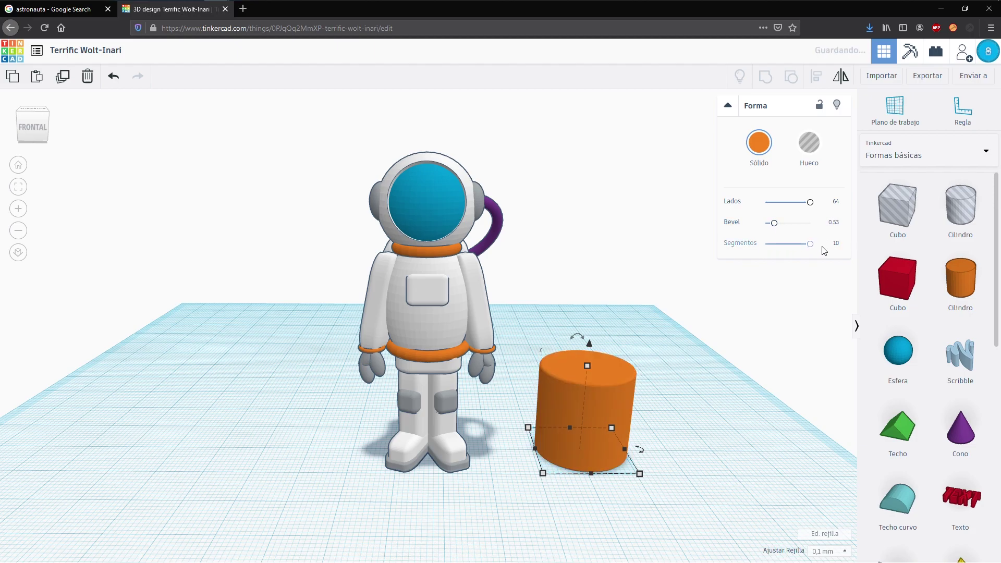
{"action": "left_click_drag", "start_coordinate": [586, 366], "coordinate": [577, 434]}
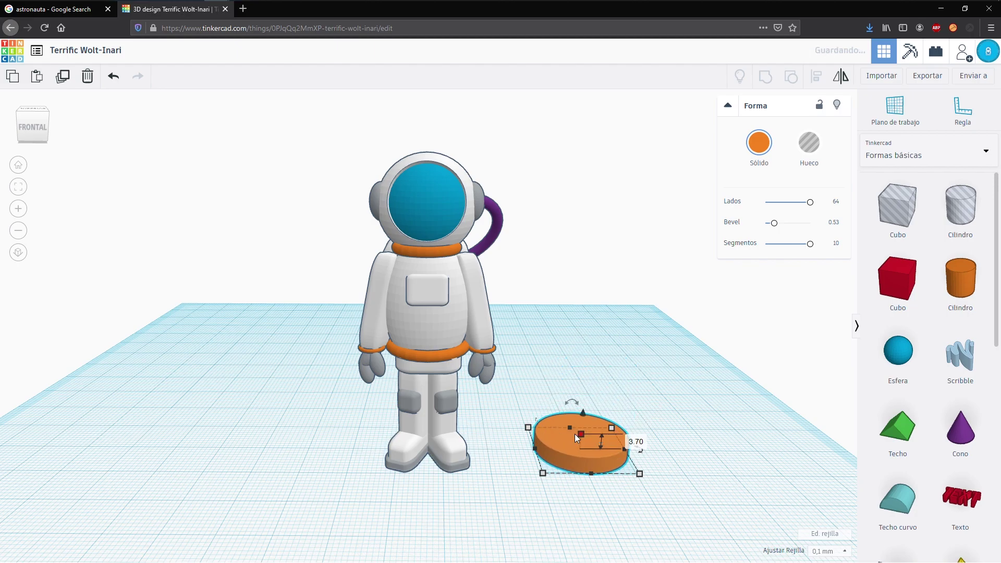
- Shrink the orange disc, raise it to chest height and consult the astronaut reference images for suit details
{"action": "left_click_drag", "start_coordinate": [542, 473], "coordinate": [471, 254]}
{"action": "left_click_drag", "start_coordinate": [414, 295], "coordinate": [429, 290], "text": "shift"}
{"action": "right_click_drag", "start_coordinate": [401, 332], "coordinate": [426, 325]}
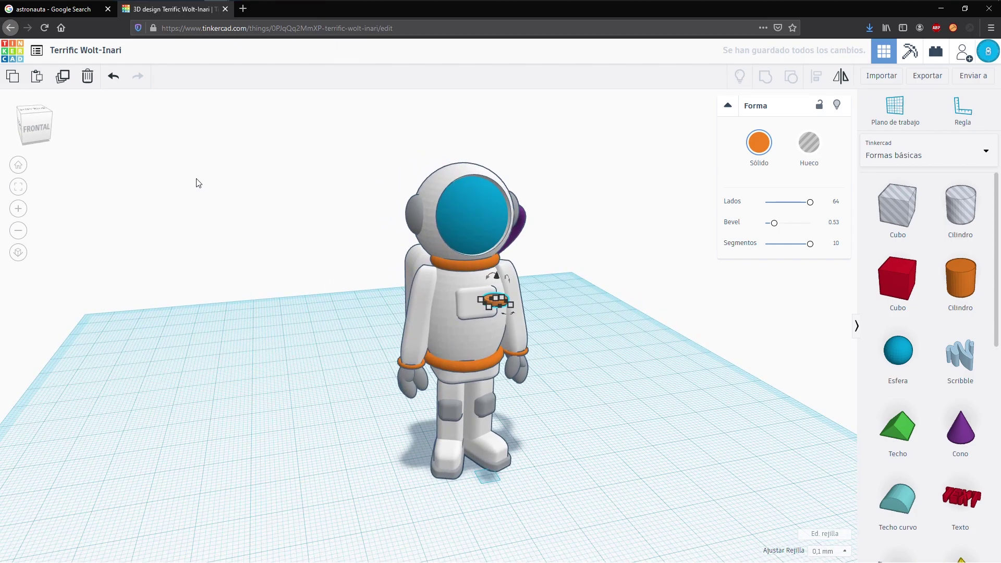
{"action": "left_click", "coordinate": [80, 11]}
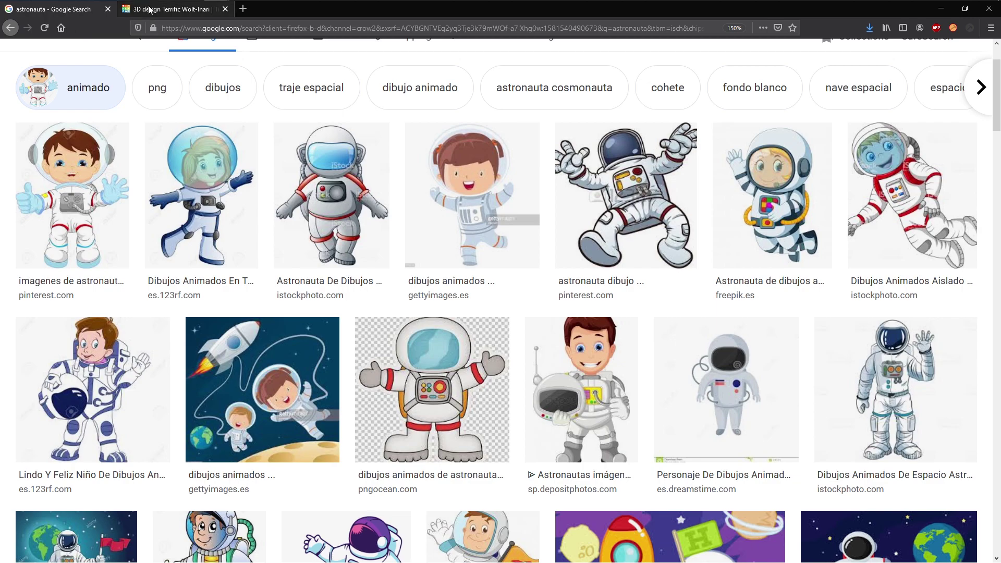
{"action": "scroll", "coordinate": [318, 367], "scroll_direction": "down", "scroll_amount": 5}
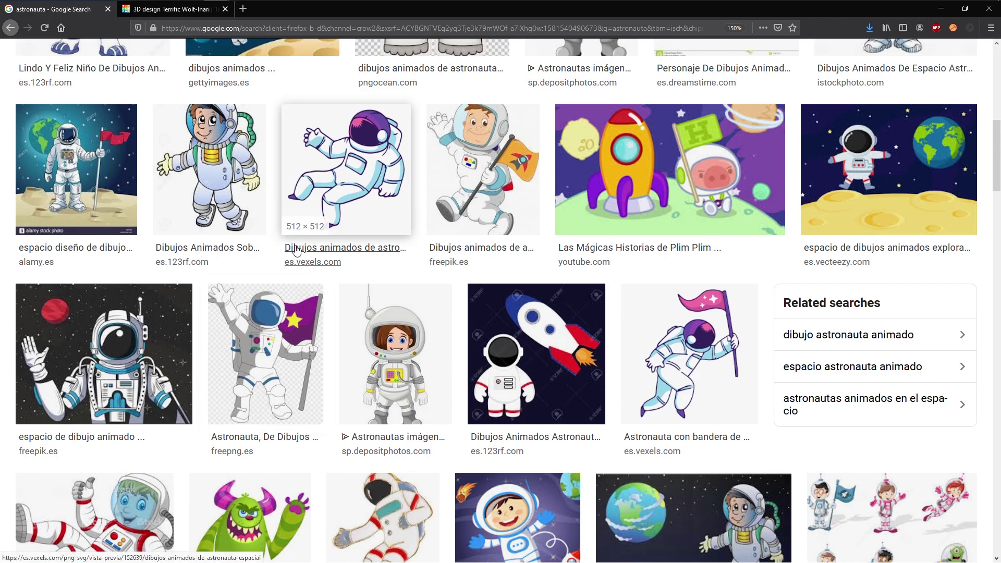
{"action": "left_click", "coordinate": [160, 11]}
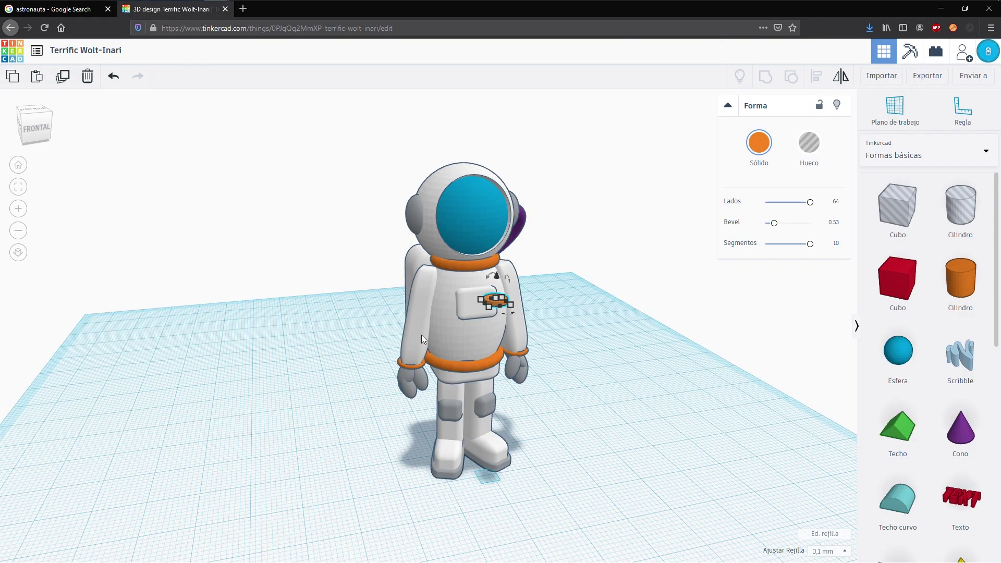
- Rotate the orange disc upright to face forward and move it back against the torso near the chest box
{"action": "right_click_drag", "start_coordinate": [444, 379], "coordinate": [596, 259]}
{"action": "left_click_drag", "start_coordinate": [595, 259], "coordinate": [601, 282]}
{"action": "right_click_drag", "start_coordinate": [638, 381], "coordinate": [580, 322]}
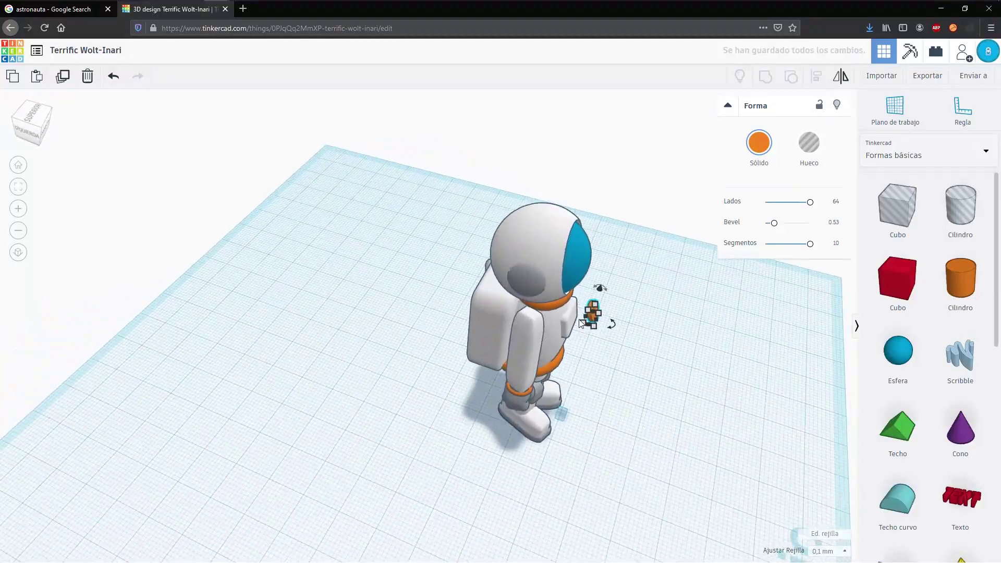
{"action": "scroll", "coordinate": [581, 322], "scroll_direction": "up", "scroll_amount": 4}
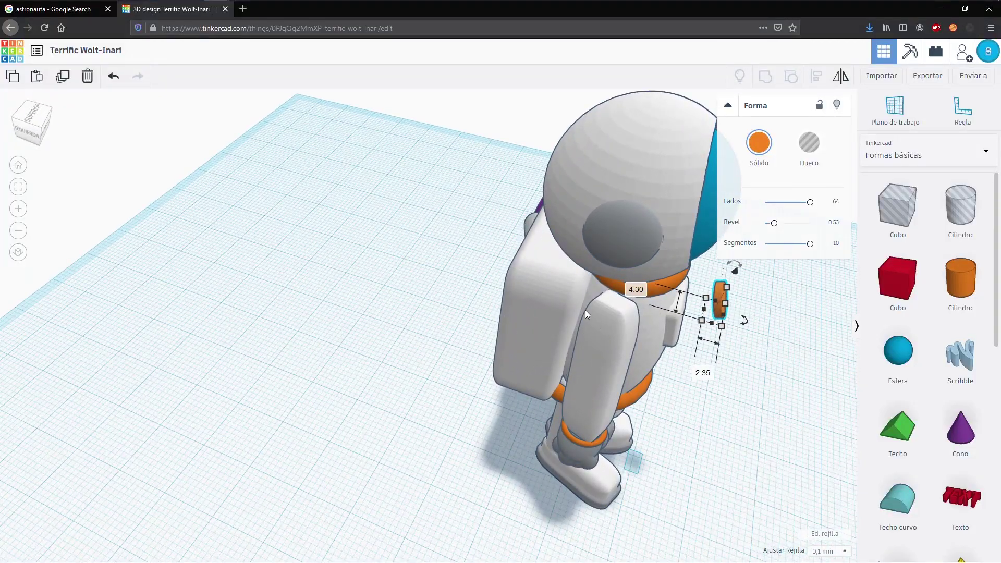
{"action": "middle_click_drag", "start_coordinate": [585, 309], "coordinate": [305, 350]}
{"action": "scroll", "coordinate": [341, 317], "scroll_direction": "up", "scroll_amount": 4}
{"action": "right_click_drag", "start_coordinate": [340, 317], "coordinate": [351, 295]}
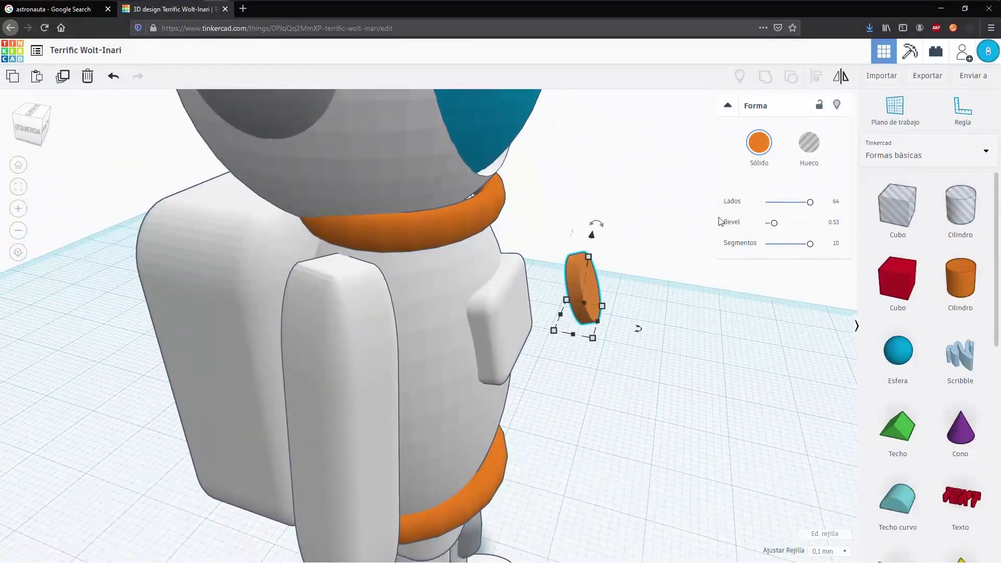
{"action": "left_click_drag", "start_coordinate": [574, 287], "coordinate": [498, 268]}
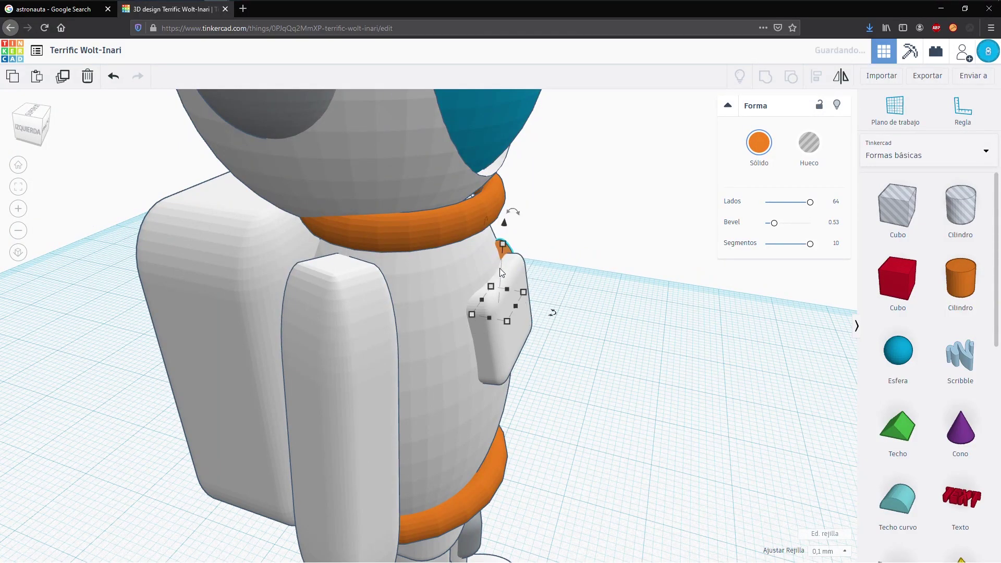
- Duplicate the orange disc, placing one on the chest box and making it smaller than the other
{"action": "right_click_drag", "start_coordinate": [523, 322], "coordinate": [213, 253]}
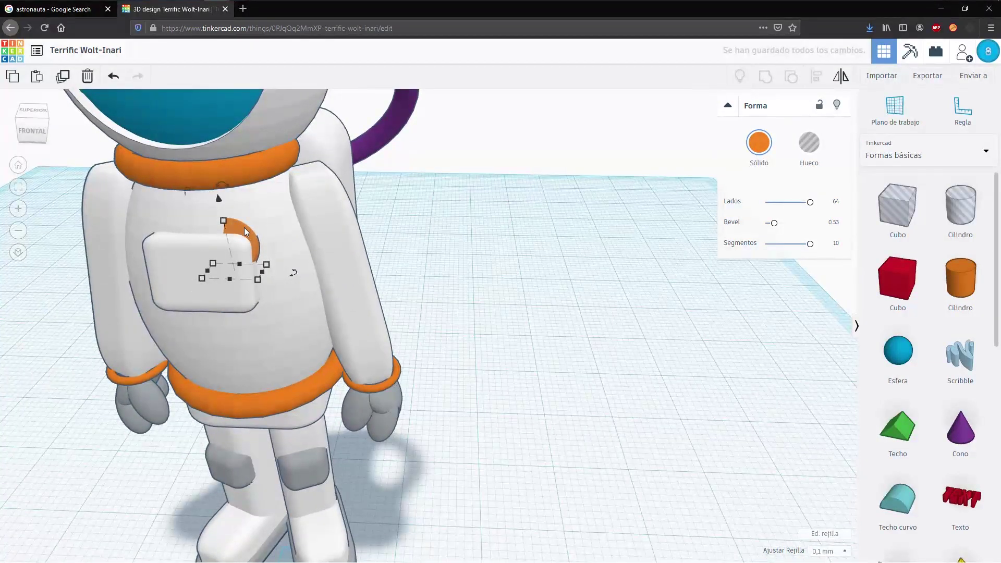
{"action": "left_click_drag", "start_coordinate": [243, 228], "coordinate": [166, 262]}
{"action": "key", "text": "ctrl+d"}
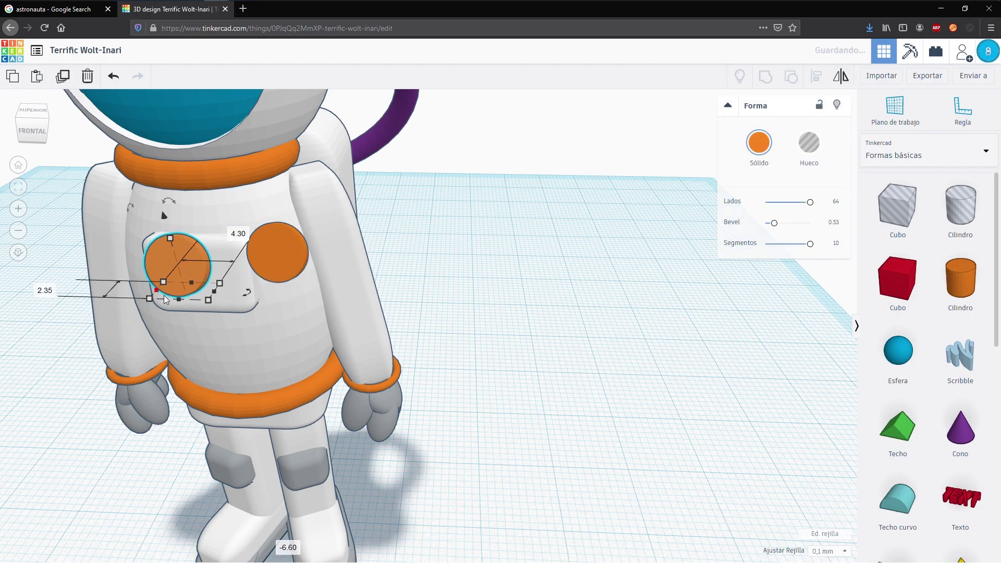
{"action": "right_click_drag", "start_coordinate": [163, 295], "coordinate": [226, 336]}
{"action": "left_click_drag", "start_coordinate": [227, 391], "coordinate": [251, 371]}
{"action": "left_click_drag", "start_coordinate": [261, 341], "coordinate": [226, 342]}
- Adjust the small disc's position and tilt so it lies flat against the front of the chest box
{"action": "right_click_drag", "start_coordinate": [225, 342], "coordinate": [560, 252]}
{"action": "left_click_drag", "start_coordinate": [569, 198], "coordinate": [569, 197]}
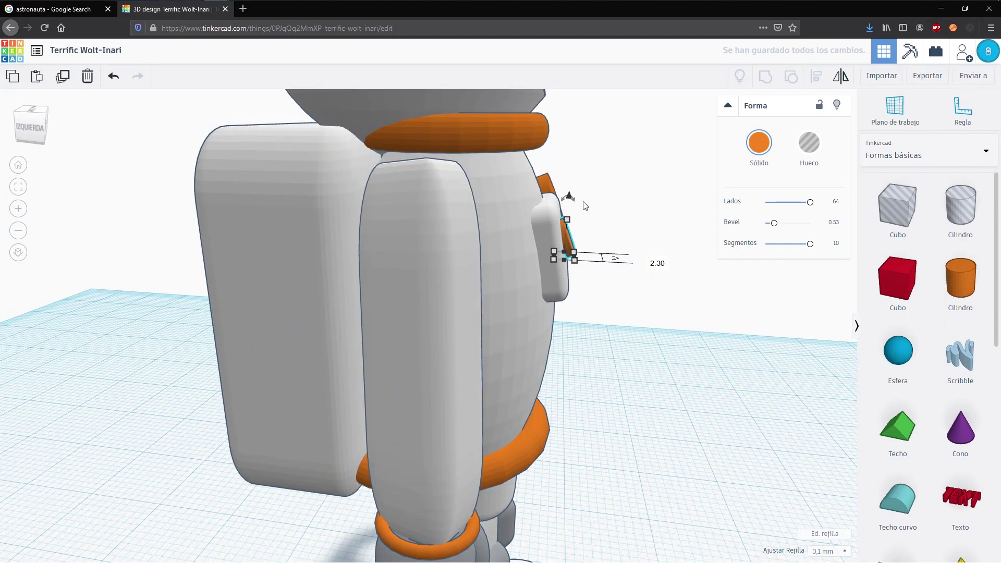
{"action": "scroll", "coordinate": [563, 232], "scroll_direction": "up", "scroll_amount": 3}
{"action": "middle_click_drag", "start_coordinate": [605, 207], "coordinate": [477, 249]}
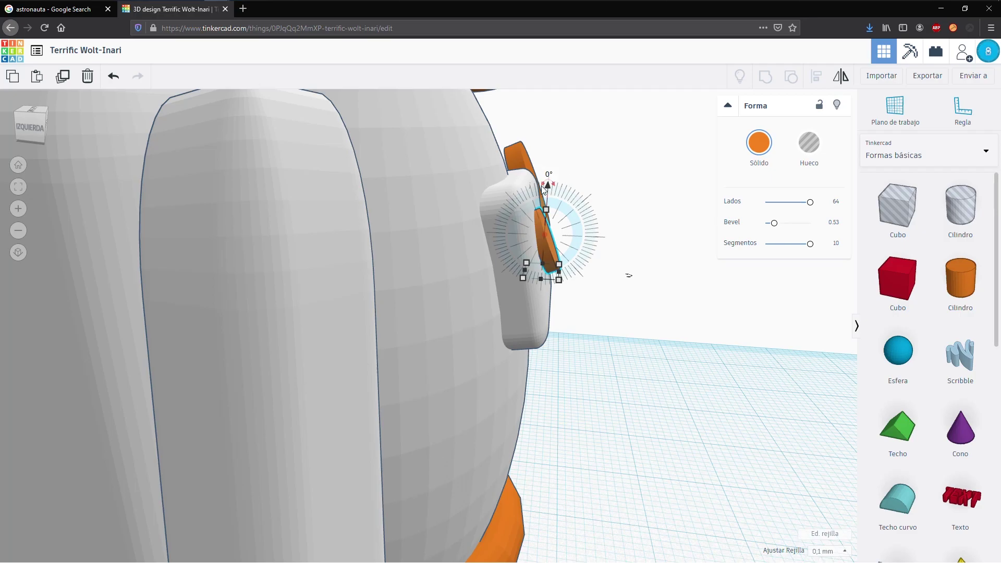
{"action": "left_click_drag", "start_coordinate": [560, 189], "coordinate": [566, 194]}
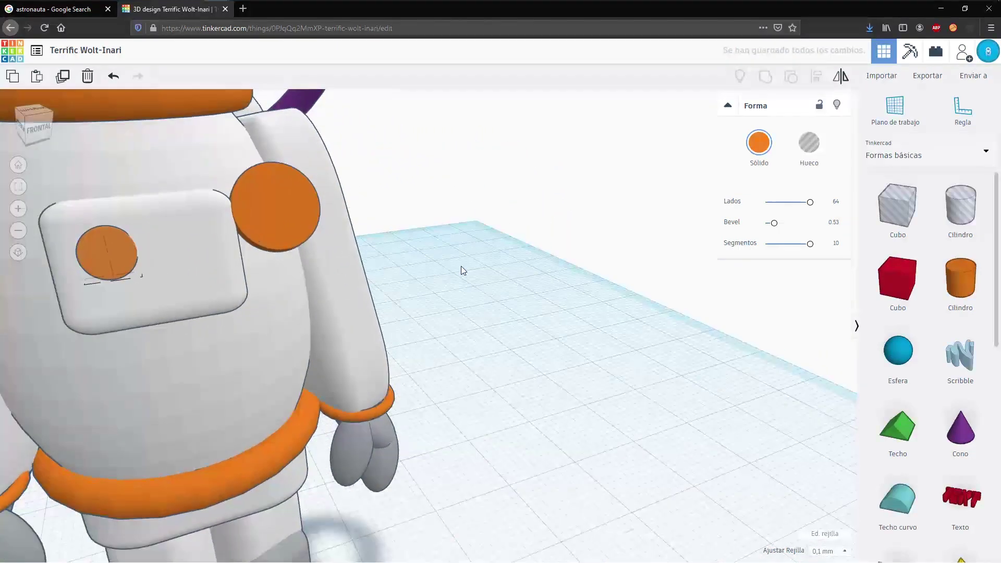
- Shrink the larger disc and place it on the upper chest, slightly lowering the box and small disc beneath it
{"action": "left_click", "coordinate": [241, 231]}
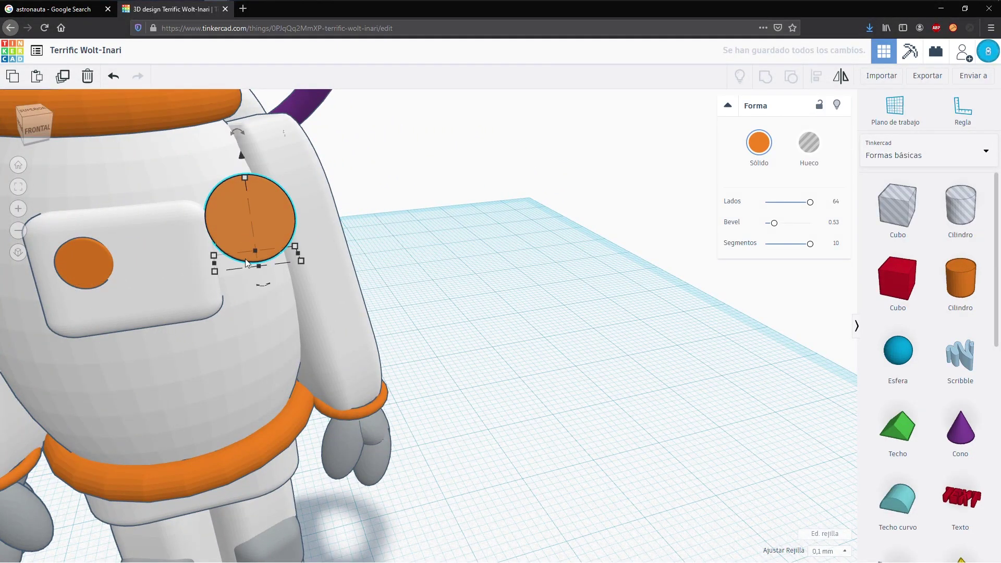
{"action": "left_click_drag", "start_coordinate": [215, 272], "coordinate": [236, 258]}
{"action": "left_click_drag", "start_coordinate": [257, 224], "coordinate": [223, 225]}
{"action": "left_click_drag", "start_coordinate": [215, 176], "coordinate": [178, 113]}
{"action": "scroll", "coordinate": [213, 266], "scroll_direction": "down", "scroll_amount": 2}
{"action": "left_click", "coordinate": [218, 273]}
{"action": "left_click", "coordinate": [206, 284], "text": "shift"}
{"action": "left_click_drag", "start_coordinate": [218, 223], "coordinate": [221, 235]}
{"action": "left_click_drag", "start_coordinate": [291, 229], "coordinate": [280, 226]}
- Undo the last change and nudge the larger chest disc four steps back into the torso
{"action": "right_click_drag", "start_coordinate": [278, 227], "coordinate": [118, 265]}
{"action": "scroll", "coordinate": [174, 205], "scroll_direction": "up", "scroll_amount": 2}
{"action": "middle_click_drag", "start_coordinate": [174, 204], "coordinate": [183, 365]}
{"action": "scroll", "coordinate": [250, 318], "scroll_direction": "up", "scroll_amount": 2}
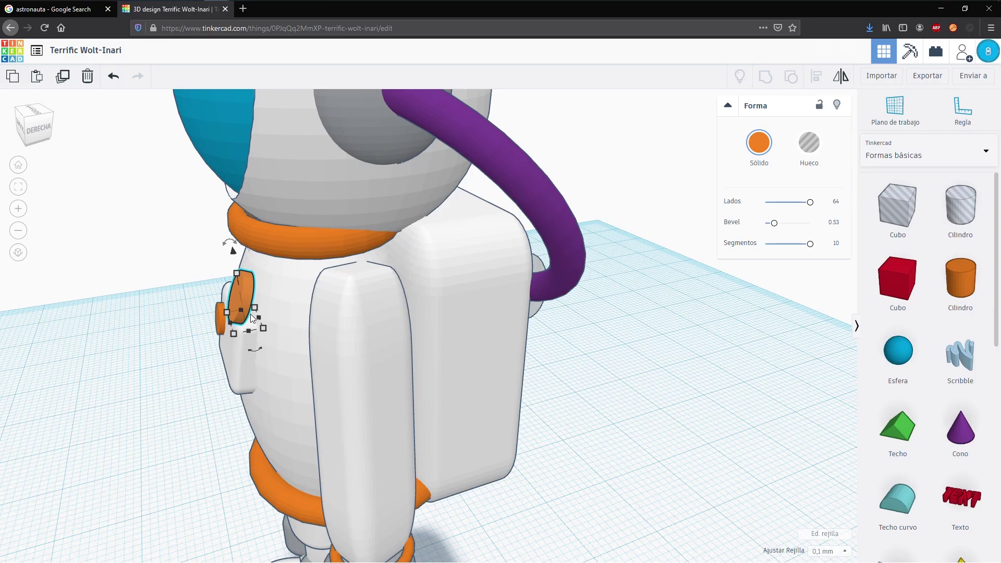
{"action": "left_click", "coordinate": [301, 355]}
{"action": "right_click_drag", "start_coordinate": [129, 365], "coordinate": [461, 392]}
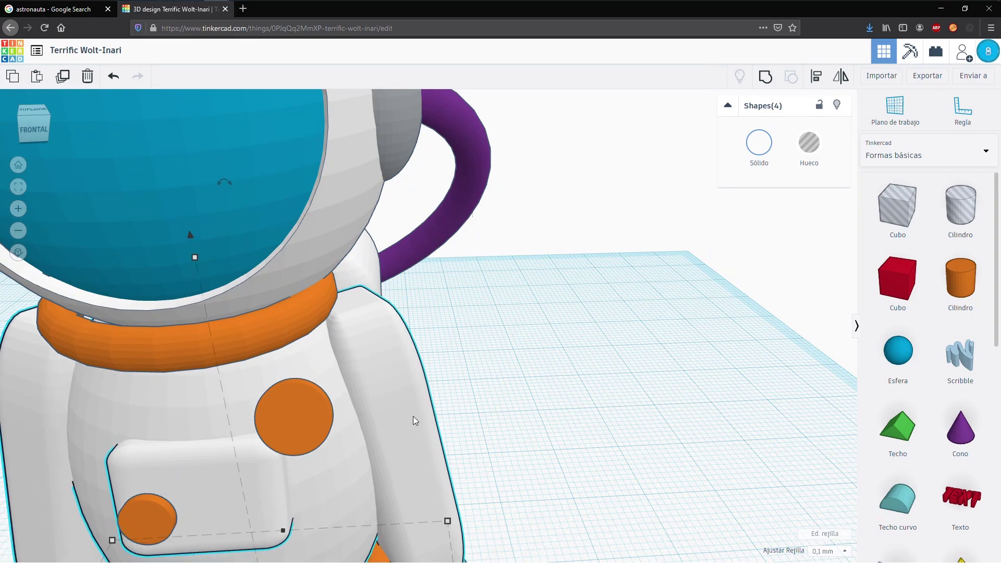
{"action": "scroll", "coordinate": [416, 412], "scroll_direction": "down", "scroll_amount": 3}
{"action": "key", "text": "ctrl+z"}
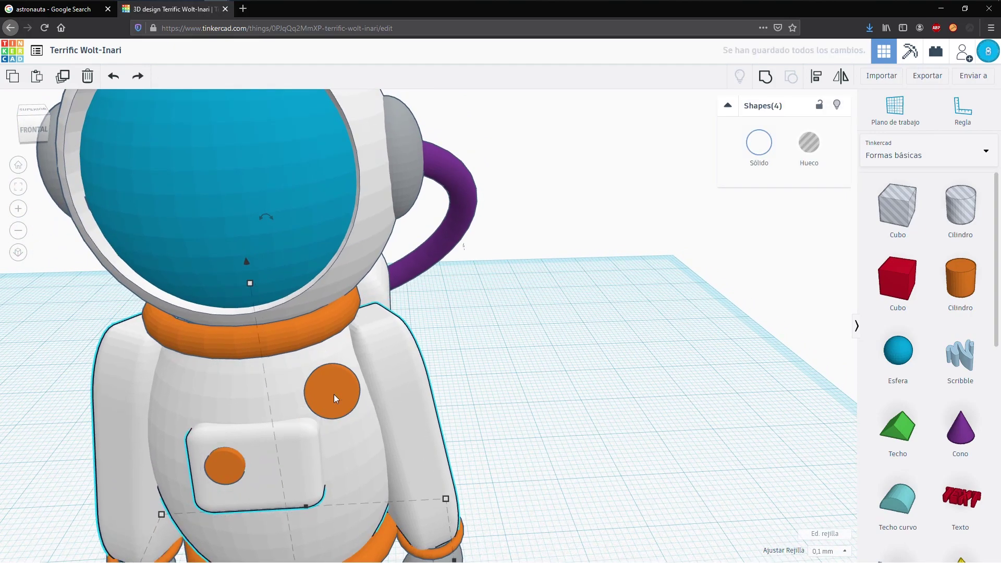
{"action": "left_click", "coordinate": [345, 404]}
{"action": "key", "text": "Up"}
{"action": "key", "text": "Up"}
{"action": "key", "text": "Up"}
{"action": "key", "text": "Up"}
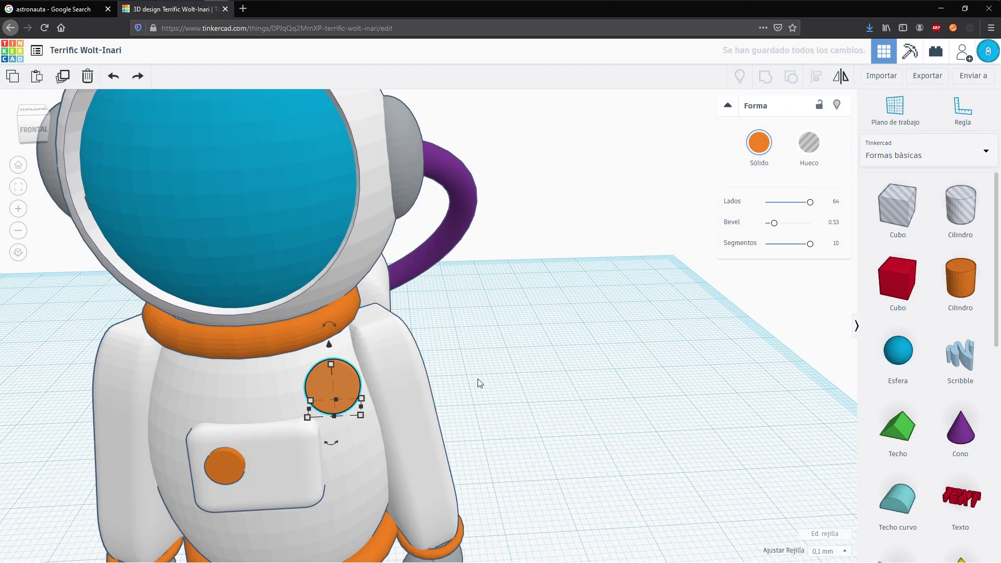
- Nudge the larger chest disc three steps left and rotate it to follow the curve of the upper torso
{"action": "key", "text": "Left"}
{"action": "key", "text": "Left"}
{"action": "key", "text": "Left"}
{"action": "right_click_drag", "start_coordinate": [477, 378], "coordinate": [221, 323]}
{"action": "left_click_drag", "start_coordinate": [278, 346], "coordinate": [279, 353]}
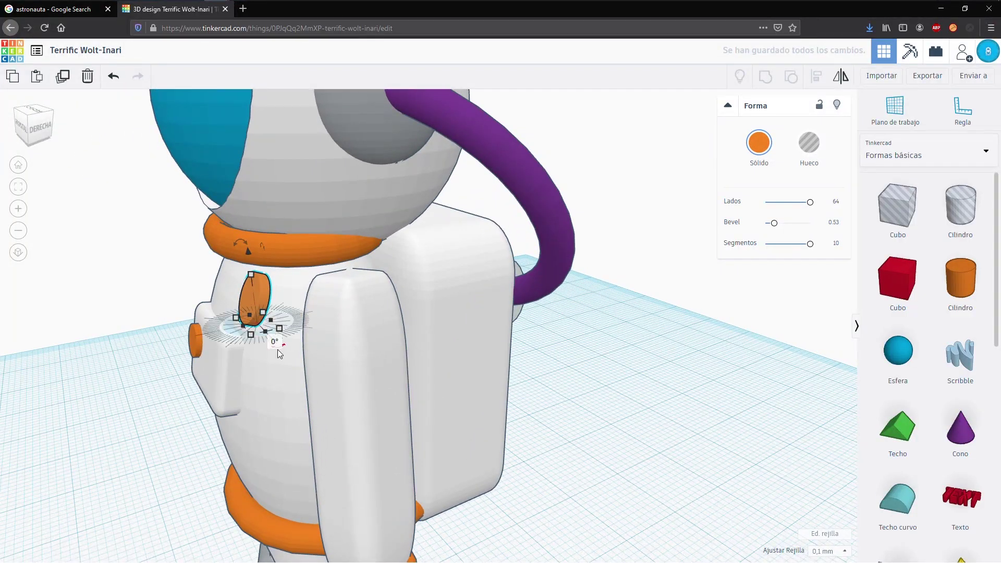
{"action": "scroll", "coordinate": [272, 373], "scroll_direction": "up", "scroll_amount": 3}
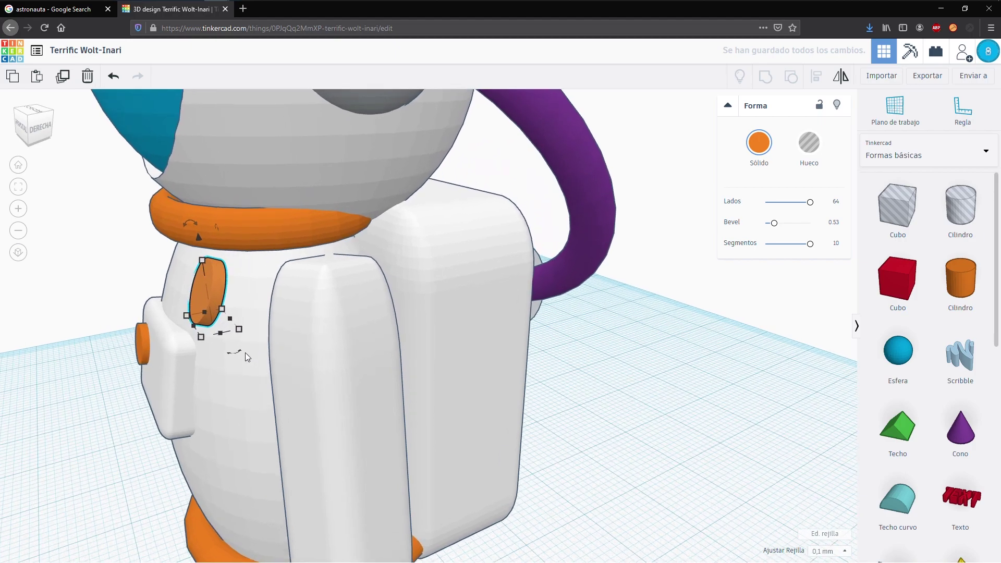
{"action": "middle_click_drag", "start_coordinate": [158, 372], "coordinate": [314, 396]}
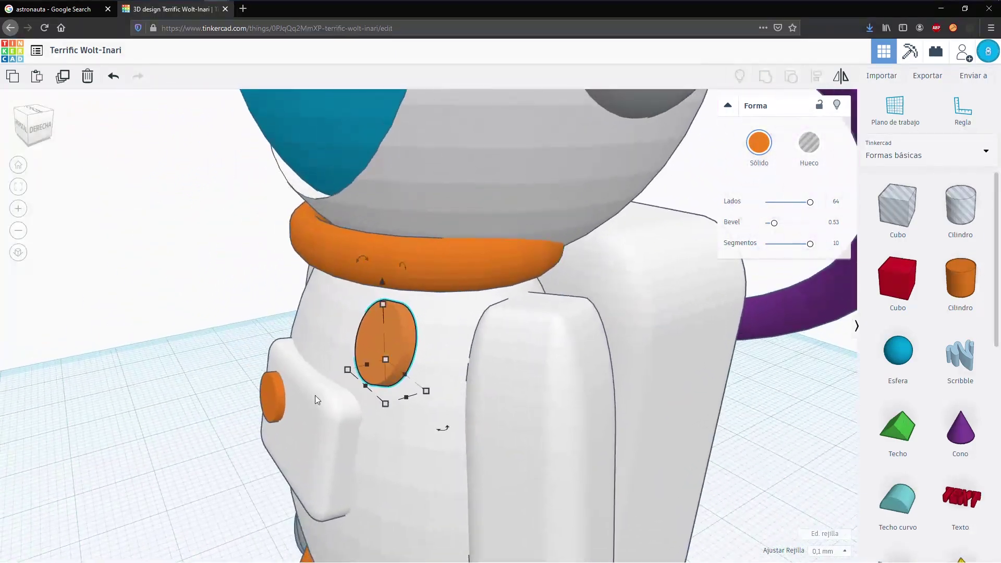
{"action": "left_click_drag", "start_coordinate": [414, 417], "coordinate": [493, 425]}
{"action": "right_click_drag", "start_coordinate": [225, 427], "coordinate": [355, 429]}
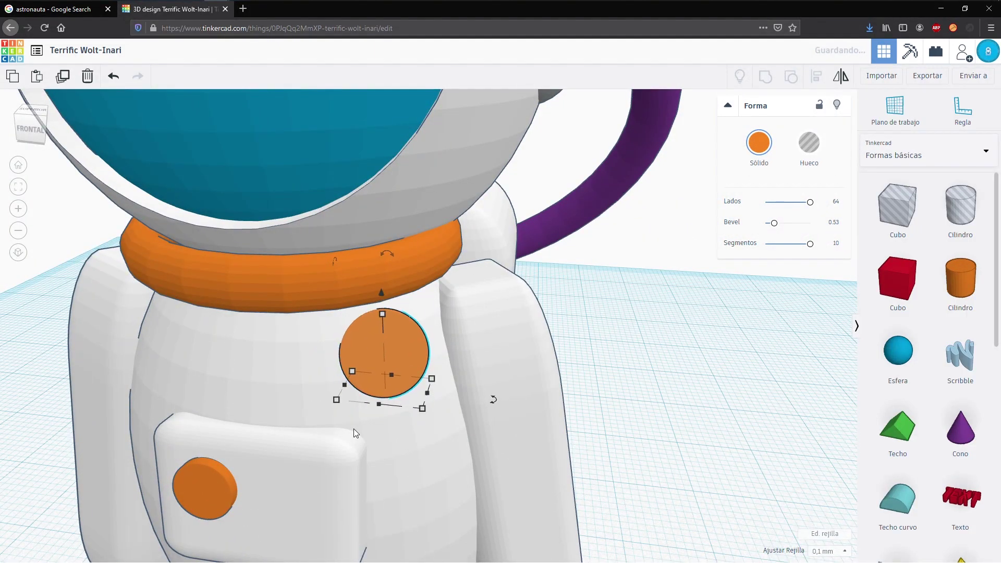
- Push the larger chest disc four large nudges back into the torso and fine-tune its rotation
{"action": "key", "text": "shift+Up"}
{"action": "key", "text": "shift+Up"}
{"action": "key", "text": "shift+Up"}
{"action": "key", "text": "shift+Up"}
{"action": "left_click_drag", "start_coordinate": [494, 395], "coordinate": [492, 375]}
- Fine-tune the larger disc's height and nudge it one step left so it sits against the upper chest
{"action": "right_click_drag", "start_coordinate": [434, 410], "coordinate": [335, 404]}
{"action": "left_click_drag", "start_coordinate": [441, 276], "coordinate": [441, 288]}
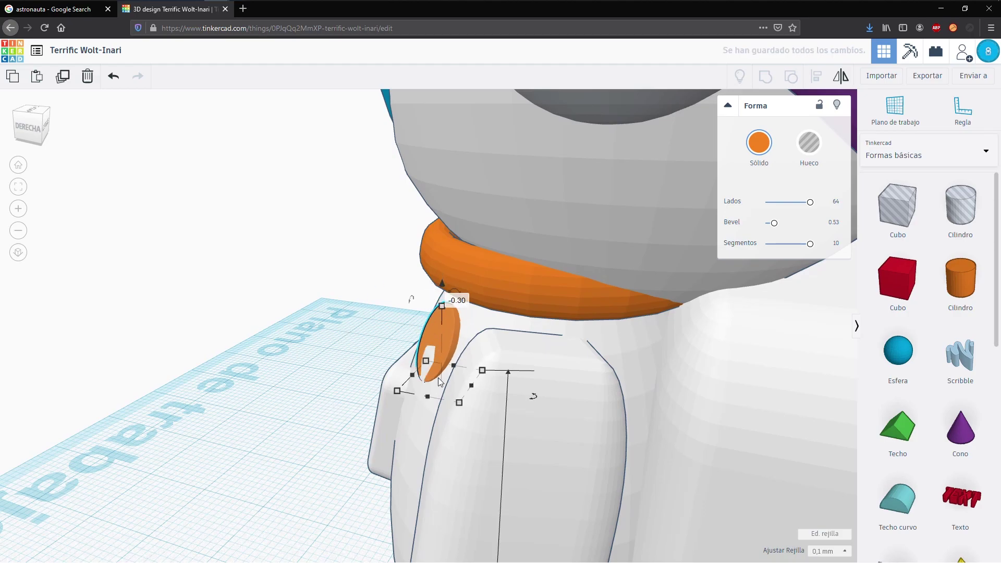
{"action": "key", "text": "Left"}
{"action": "right_click_drag", "start_coordinate": [410, 301], "coordinate": [371, 329]}
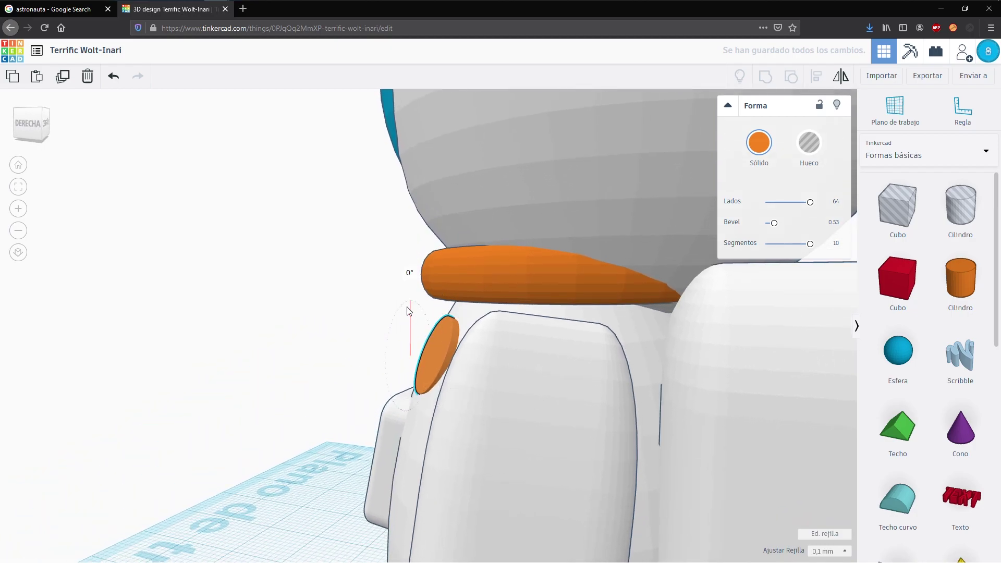
{"action": "left_click_drag", "start_coordinate": [454, 316], "coordinate": [454, 291]}
{"action": "scroll", "coordinate": [428, 328], "scroll_direction": "down", "scroll_amount": 1}
{"action": "right_click_drag", "start_coordinate": [431, 385], "coordinate": [470, 375]}
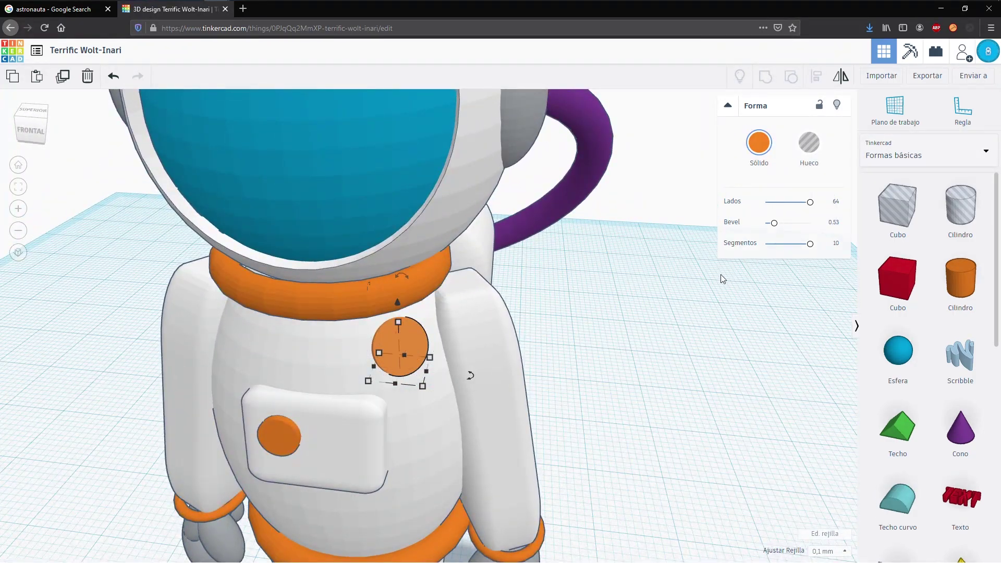
- Colour the upper chest disc light blue and lower it slightly on the torso
{"action": "left_click", "coordinate": [758, 143]}
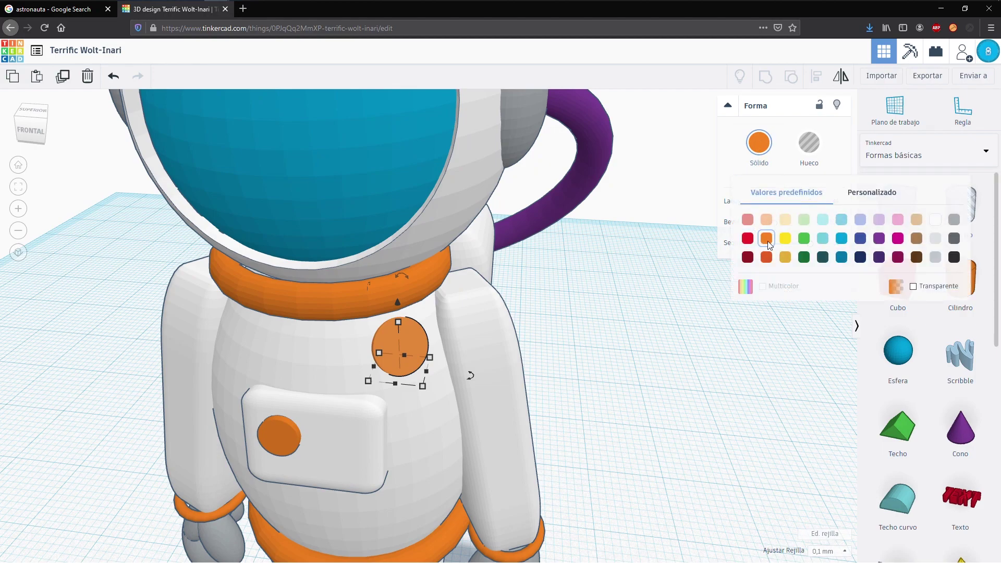
{"action": "left_click", "coordinate": [845, 242]}
{"action": "right_click_drag", "start_coordinate": [563, 433], "coordinate": [622, 358]}
{"action": "scroll", "coordinate": [622, 358], "scroll_direction": "down", "scroll_amount": 3}
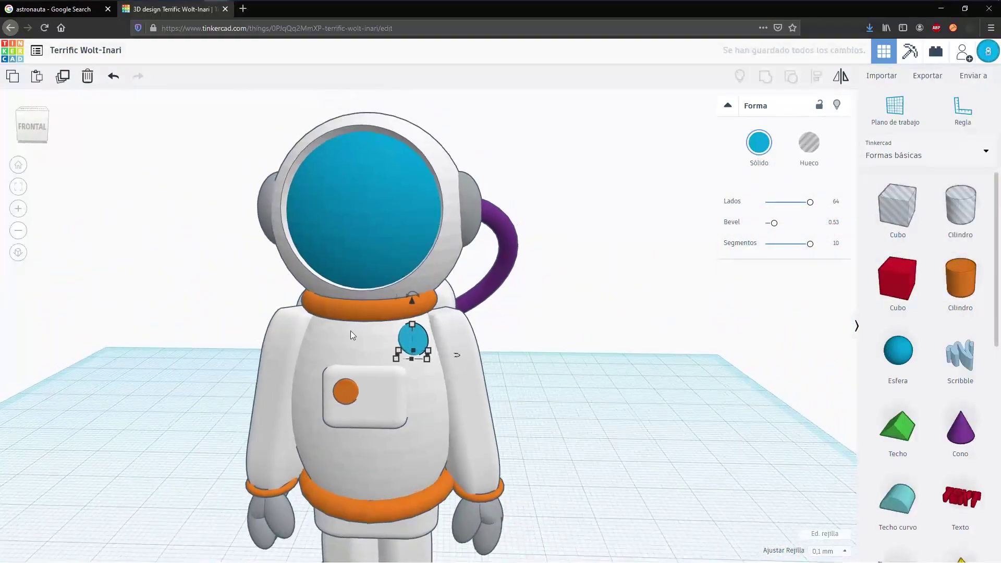
{"action": "left_click_drag", "start_coordinate": [412, 301], "coordinate": [408, 308]}
{"action": "right_click_drag", "start_coordinate": [407, 309], "coordinate": [573, 393]}
{"action": "right_click_drag", "start_coordinate": [420, 406], "coordinate": [479, 394]}
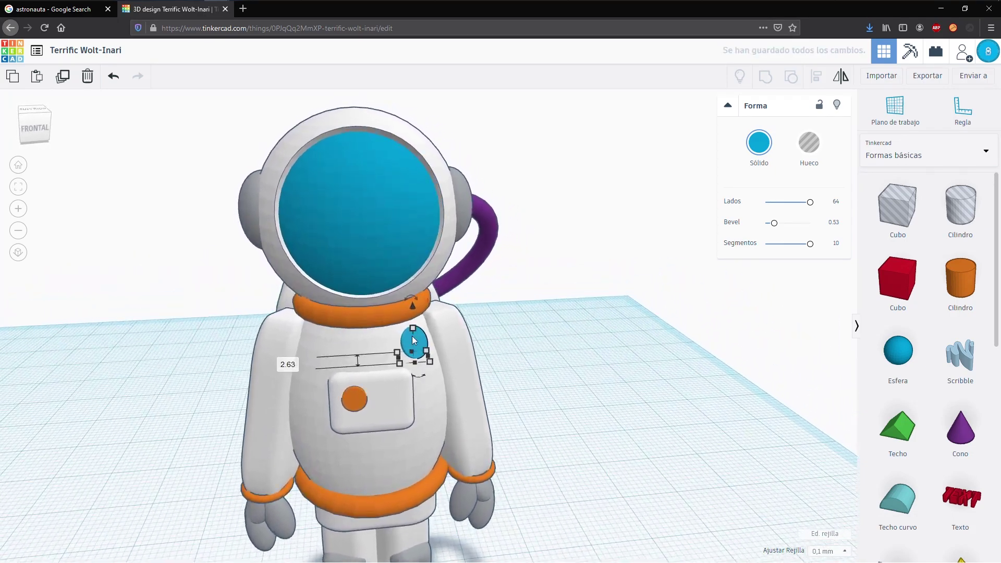
{"action": "left_click_drag", "start_coordinate": [413, 306], "coordinate": [414, 311]}
{"action": "right_click_drag", "start_coordinate": [318, 380], "coordinate": [357, 381]}
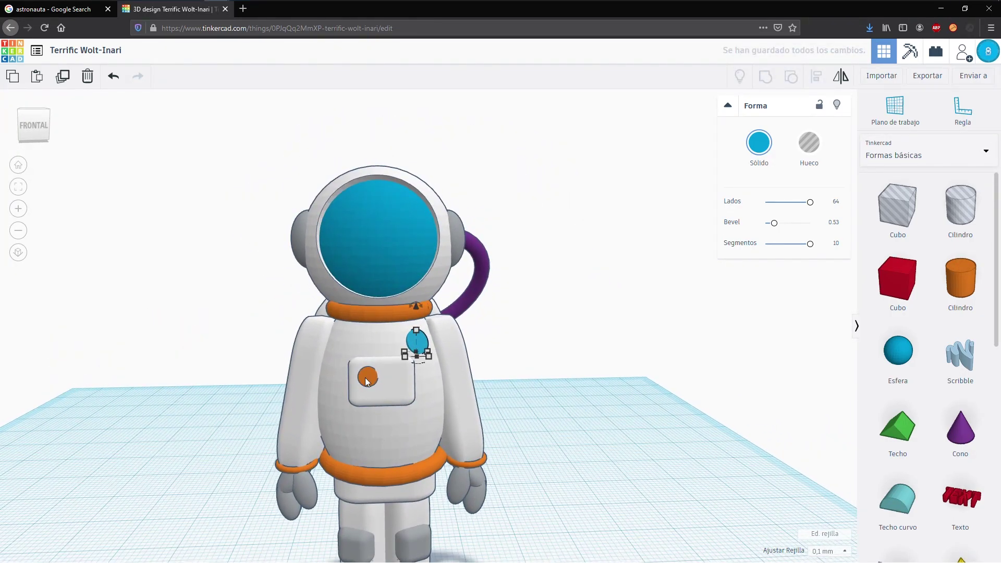
- Duplicate the small orange disc on the chest box, moving the copy to the box's other side and about 1.4 mm lower
{"action": "left_click", "coordinate": [364, 377]}
{"action": "key", "text": "Right"}
{"action": "key", "text": "Right"}
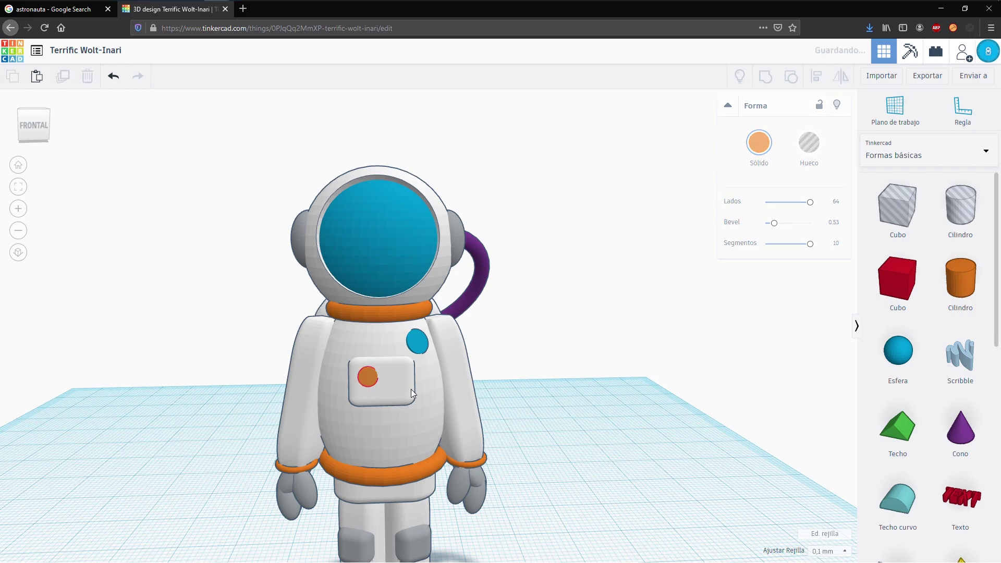
{"action": "key", "text": "Right"}
{"action": "key", "text": "Right"}
{"action": "key", "text": "Right"}
{"action": "key", "text": "Right"}
{"action": "key", "text": "Right"}
{"action": "key", "text": "Right"}
{"action": "key", "text": "Right"}
{"action": "key", "text": "Right"}
{"action": "key", "text": "Right"}
{"action": "key", "text": "Right"}
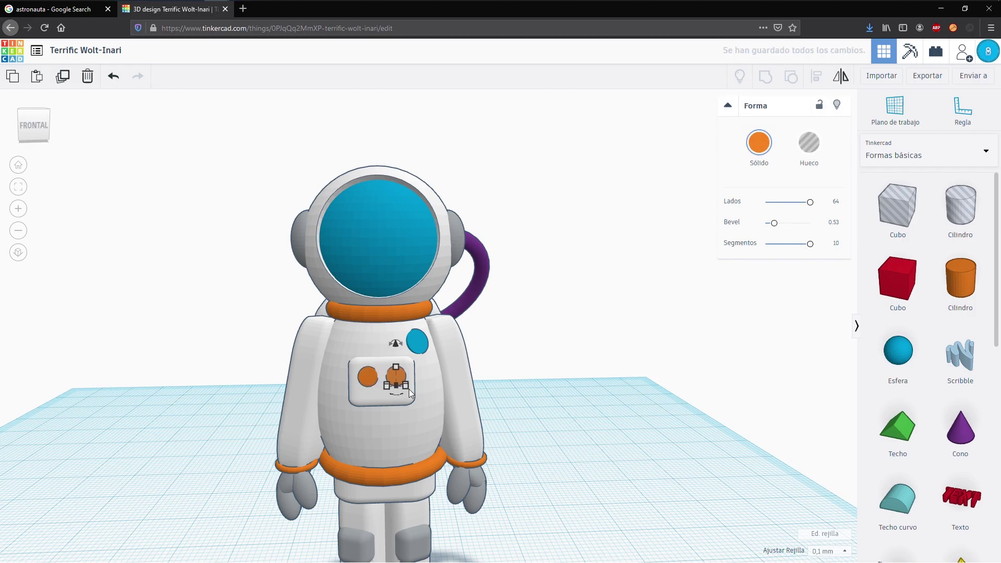
{"action": "left_click_drag", "start_coordinate": [398, 342], "coordinate": [400, 356]}
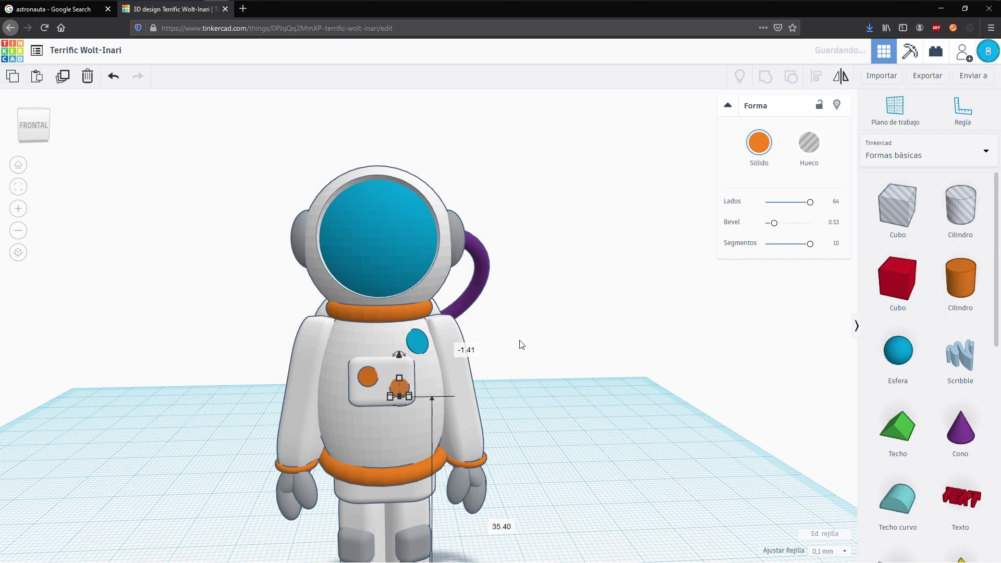
- Colour the copied disc on the chest box red
{"action": "left_click", "coordinate": [759, 142]}
{"action": "left_click", "coordinate": [747, 239]}
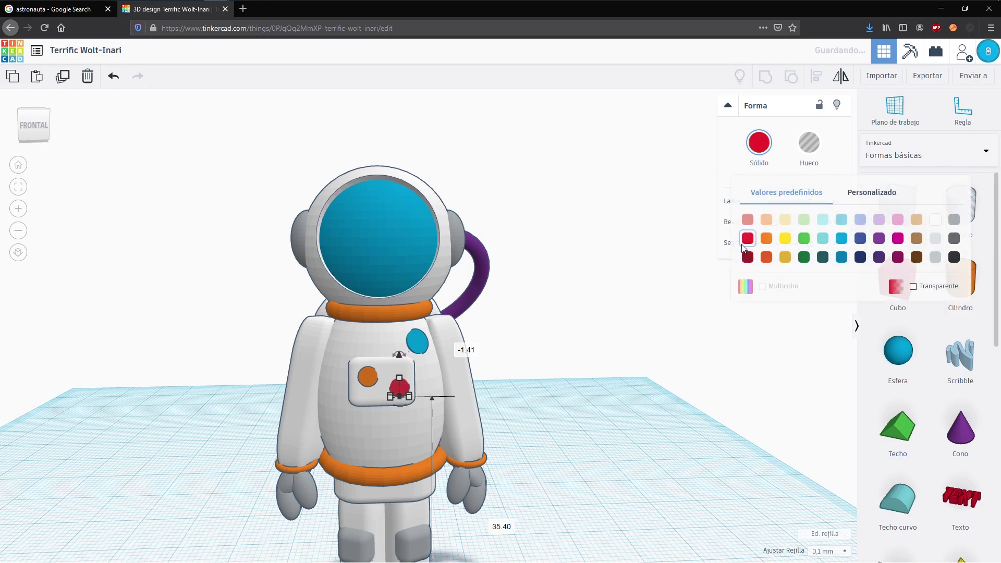
{"action": "left_click", "coordinate": [524, 373]}
{"action": "scroll", "coordinate": [523, 374], "scroll_direction": "down", "scroll_amount": 2}
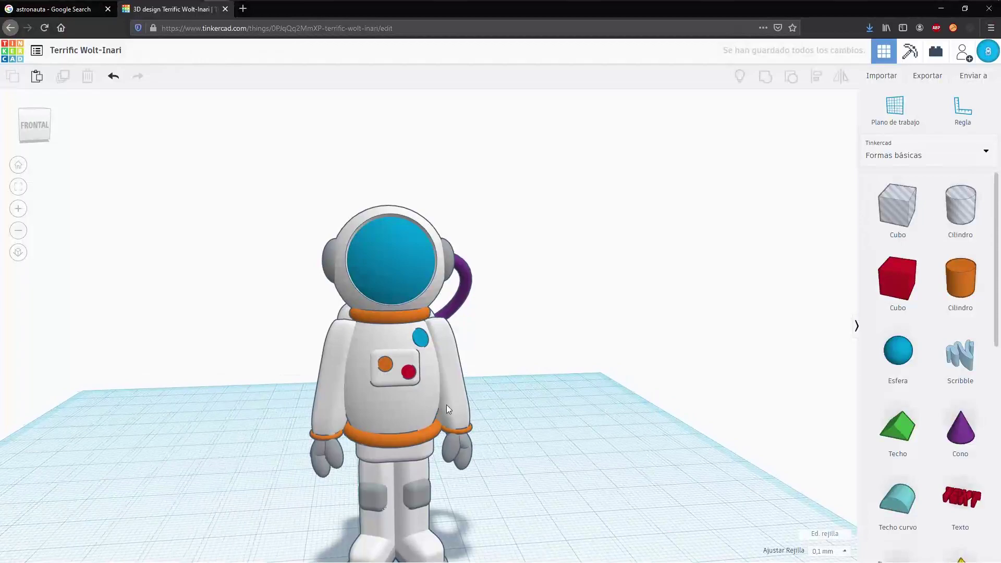
- Check the cartoon astronaut image results for suit details and return to the 3D design
{"action": "left_click", "coordinate": [83, 13]}
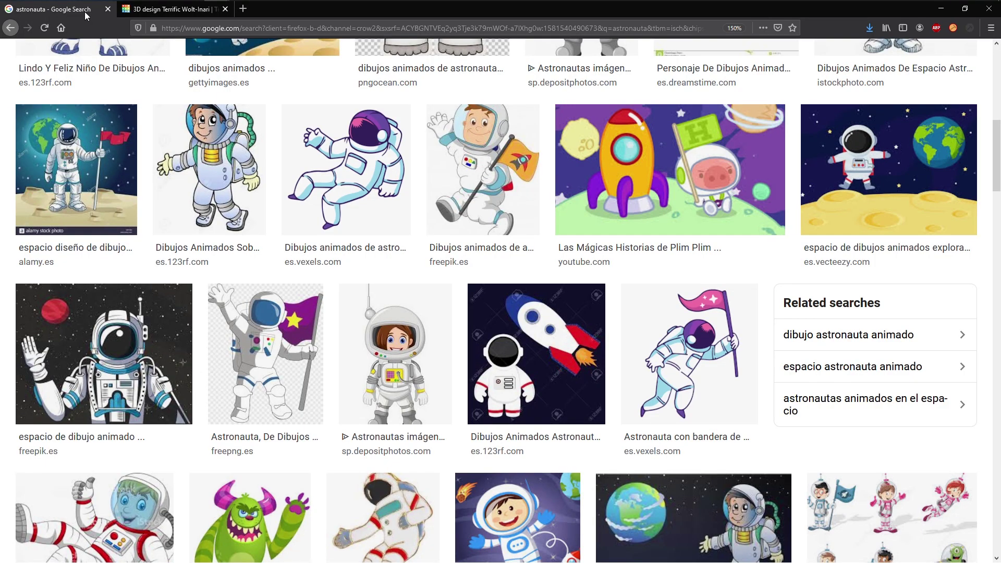
{"action": "scroll", "coordinate": [781, 308], "scroll_direction": "up", "scroll_amount": 3, "text": "ctrl"}
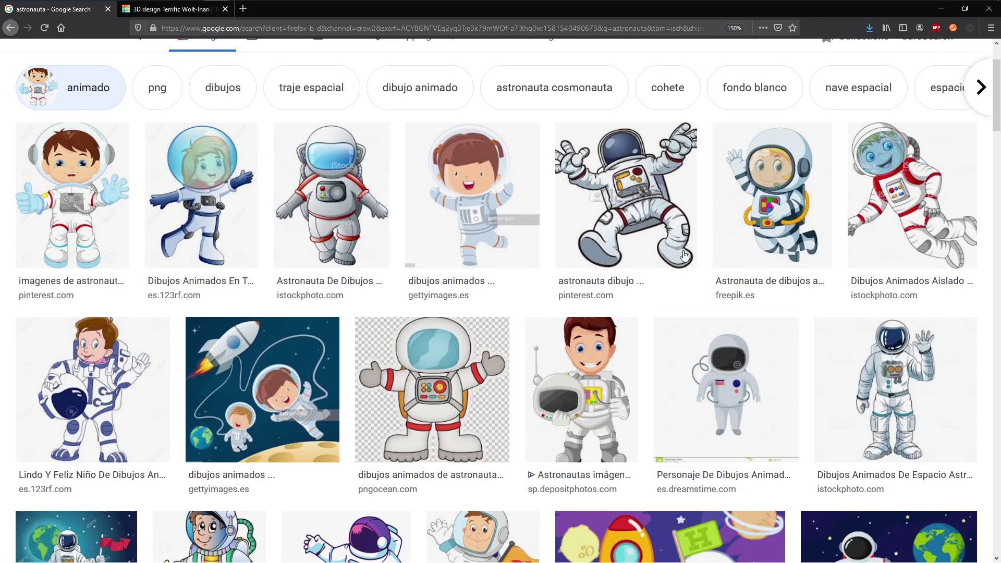
{"action": "left_click", "coordinate": [152, 11]}
{"action": "middle_click_drag", "start_coordinate": [532, 522], "coordinate": [500, 411]}
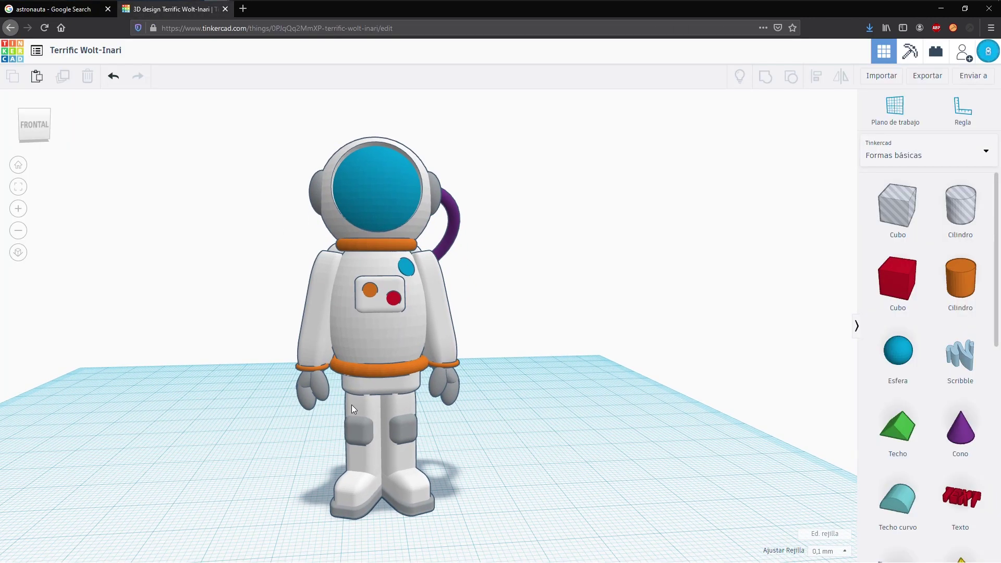
- Duplicate the orange waist ring, placing a smaller copy around the top of the astronaut's right leg
{"action": "left_click", "coordinate": [345, 367]}
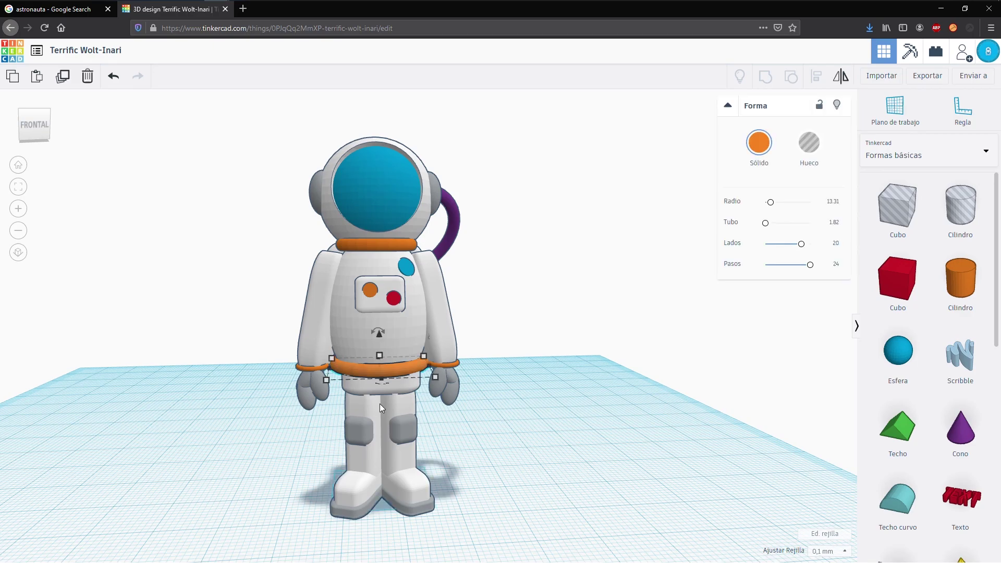
{"action": "left_click_drag", "start_coordinate": [378, 333], "coordinate": [374, 363]}
{"action": "left_click_drag", "start_coordinate": [327, 415], "coordinate": [354, 403]}
{"action": "left_click_drag", "start_coordinate": [418, 395], "coordinate": [388, 404]}
{"action": "left_click_drag", "start_coordinate": [325, 415], "coordinate": [362, 365], "text": "shift"}
{"action": "key", "text": "ctrl+z"}
{"action": "left_click", "coordinate": [363, 404]}
{"action": "scroll", "coordinate": [368, 410], "scroll_direction": "up", "scroll_amount": 1}
{"action": "scroll", "coordinate": [369, 411], "scroll_direction": "up", "scroll_amount": 1}
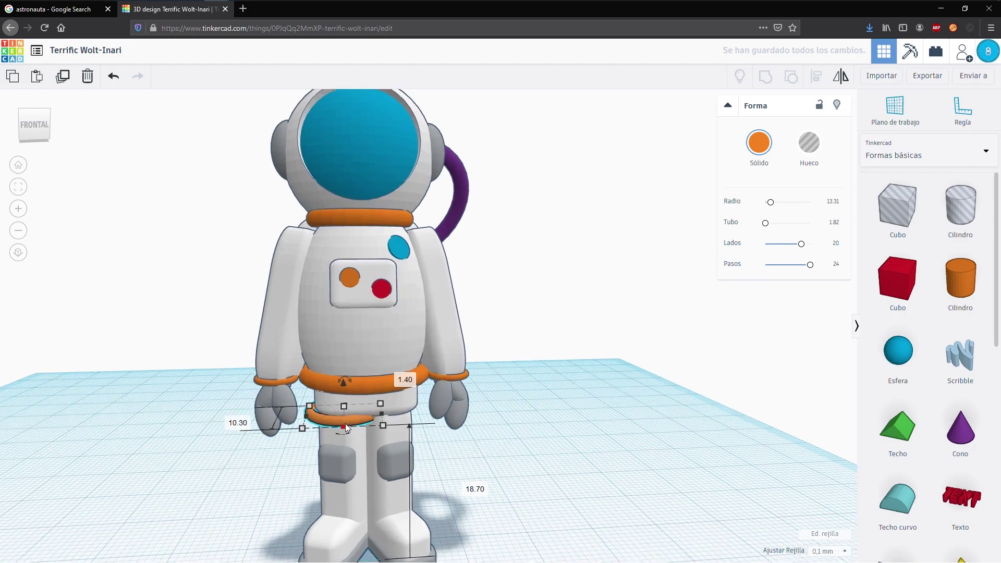
- Shrink the leg ring to about 8.2 mm wide so it fits around the top of the leg
{"action": "left_click_drag", "start_coordinate": [304, 428], "coordinate": [308, 427]}
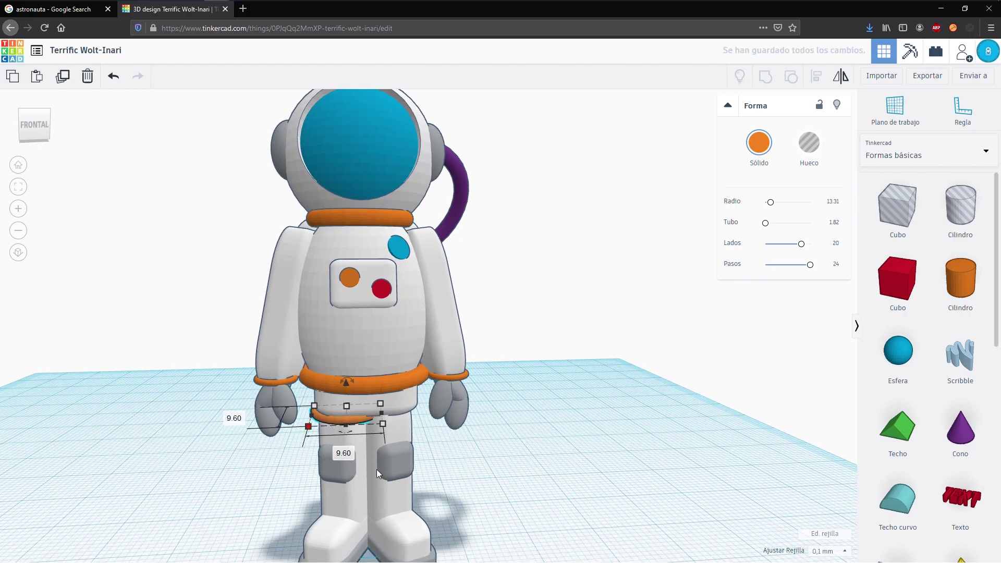
{"action": "left_click_drag", "start_coordinate": [383, 412], "coordinate": [379, 414]}
{"action": "right_click_drag", "start_coordinate": [301, 473], "coordinate": [324, 419]}
{"action": "left_click_drag", "start_coordinate": [305, 425], "coordinate": [309, 426]}
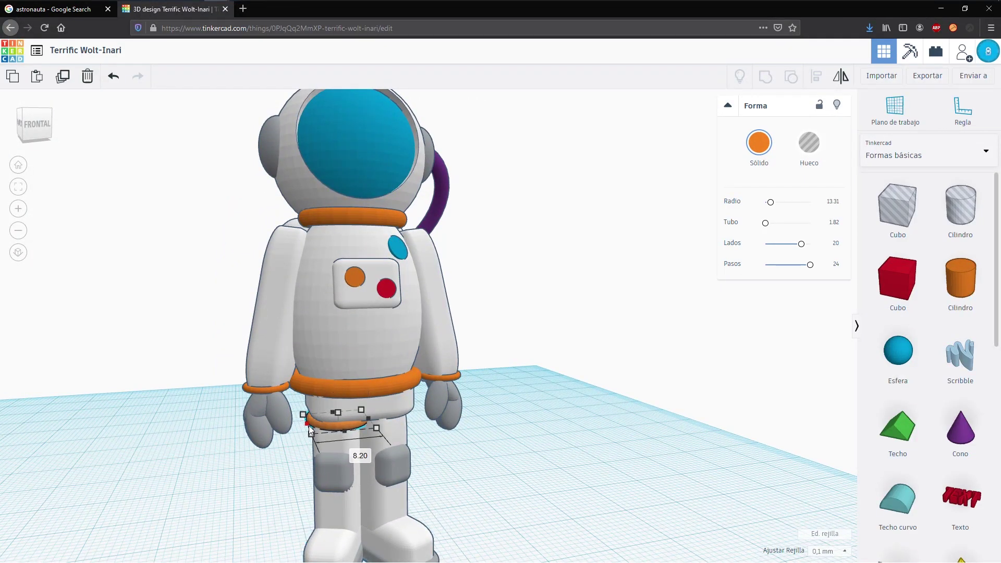
{"action": "right_click_drag", "start_coordinate": [308, 425], "coordinate": [314, 446]}
{"action": "mouse_move", "coordinate": [333, 394]}
{"action": "right_mouse_down"}
{"action": "mouse_move", "coordinate": [387, 423]}
{"action": "mouse_move", "coordinate": [345, 392]}
{"action": "right_mouse_up"}
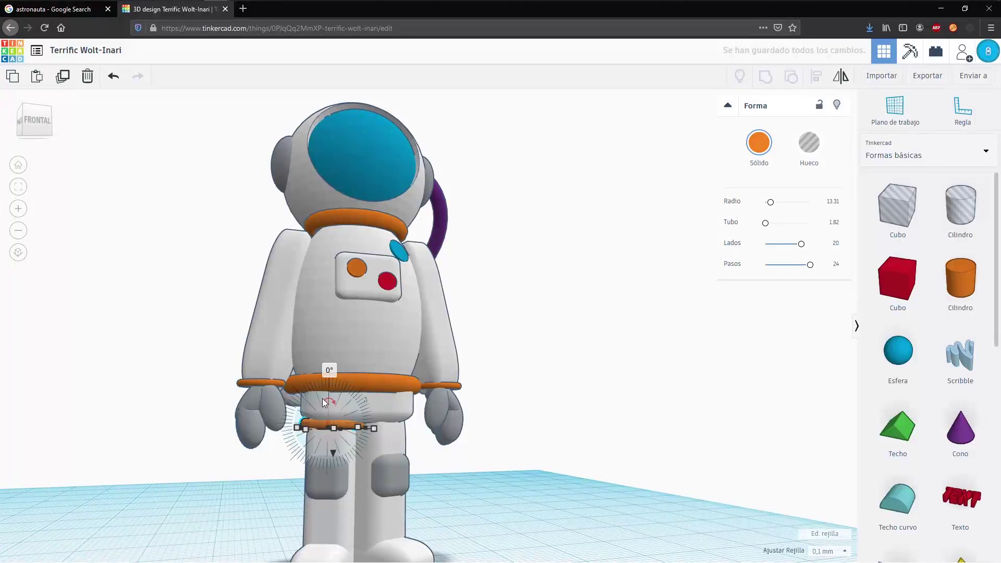
- Tilt the leg ring down toward the inner thigh and nudge it three steps right
{"action": "left_click_drag", "start_coordinate": [323, 399], "coordinate": [336, 373]}
{"action": "right_click_drag", "start_coordinate": [295, 472], "coordinate": [263, 436]}
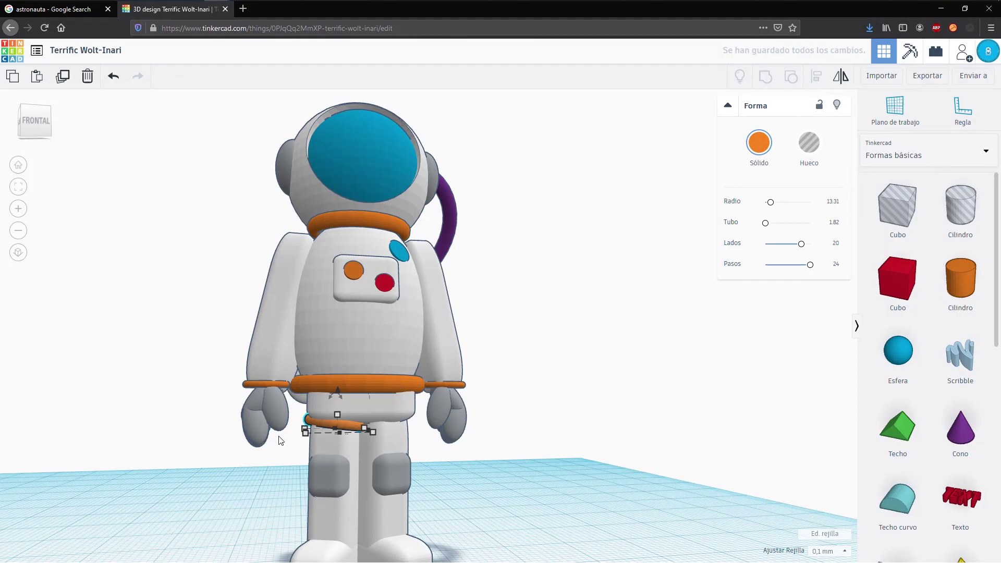
{"action": "key", "text": "Right"}
{"action": "key", "text": "Right"}
{"action": "key", "text": "Right"}
- Duplicate the leg ring onto the astronaut's other leg and mirror the copy left to right
{"action": "left_click_drag", "start_coordinate": [332, 435], "coordinate": [401, 437]}
{"action": "scroll", "coordinate": [401, 437], "scroll_direction": "up", "scroll_amount": 5}
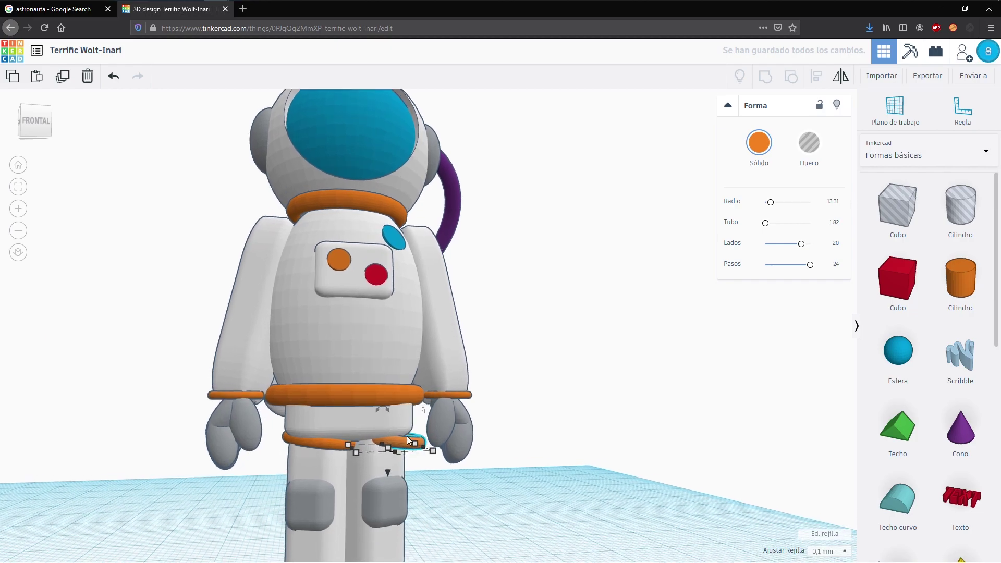
{"action": "middle_click_drag", "start_coordinate": [367, 435], "coordinate": [367, 418]}
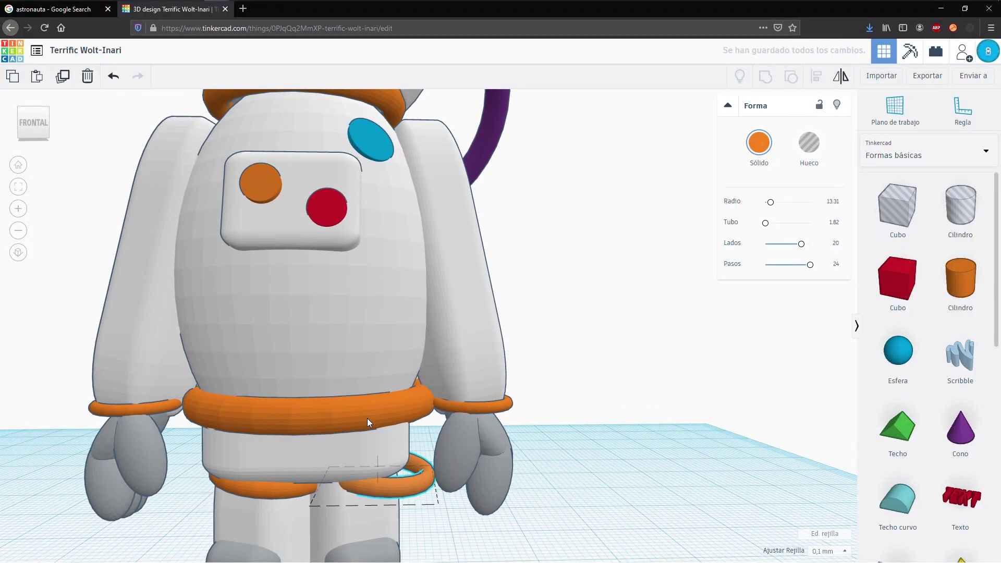
{"action": "left_click", "coordinate": [843, 78]}
{"action": "left_click", "coordinate": [365, 515]}
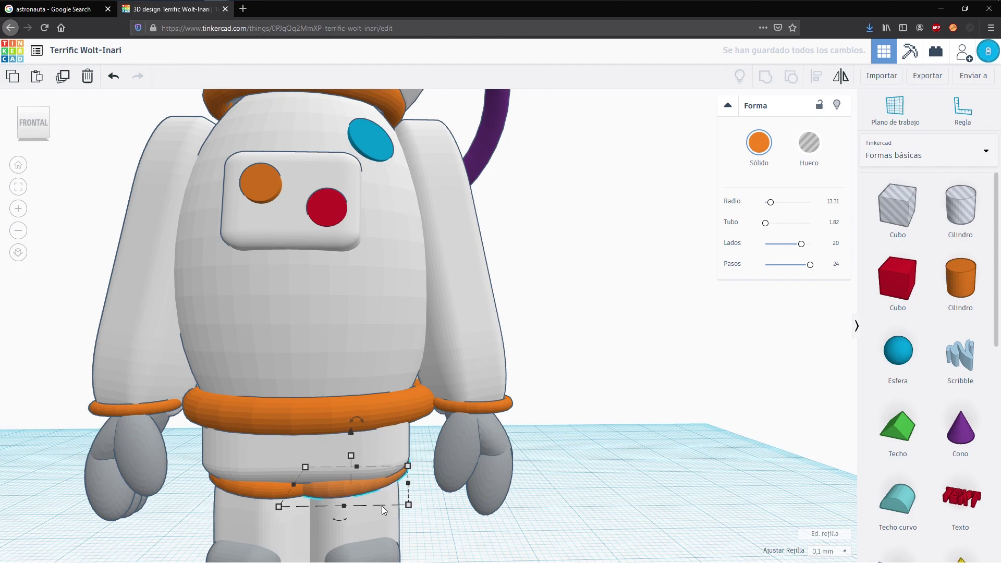
{"action": "scroll", "coordinate": [381, 505], "scroll_direction": "down", "scroll_amount": 3}
{"action": "scroll", "coordinate": [396, 497], "scroll_direction": "down", "scroll_amount": 2}
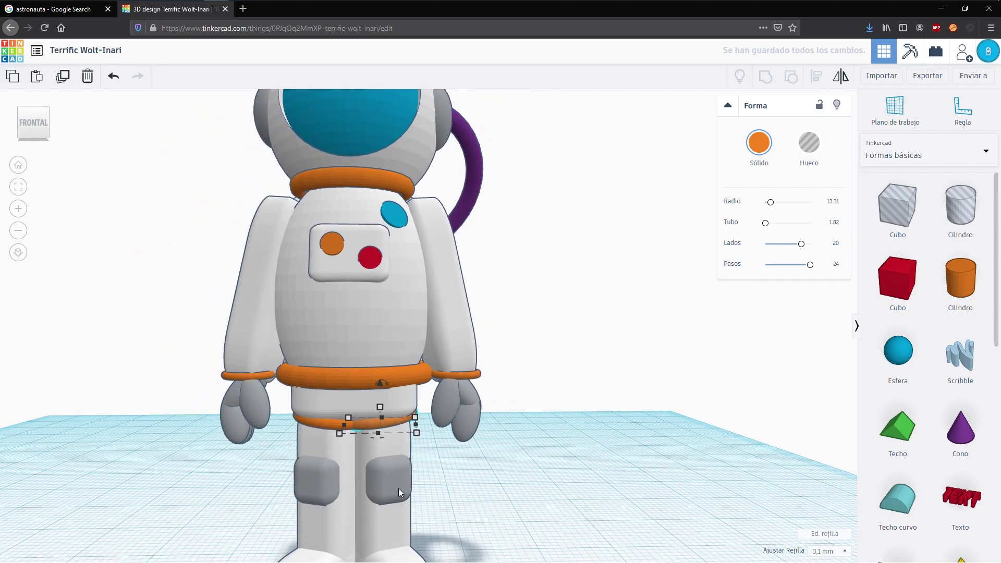
{"action": "left_click", "coordinate": [467, 474]}
{"action": "mouse_move", "coordinate": [467, 474]}
{"action": "right_mouse_down"}
{"action": "mouse_move", "coordinate": [468, 462]}
{"action": "mouse_move", "coordinate": [642, 460]}
{"action": "mouse_move", "coordinate": [561, 478]}
{"action": "mouse_move", "coordinate": [462, 482]}
{"action": "mouse_move", "coordinate": [464, 471]}
{"action": "right_mouse_up"}
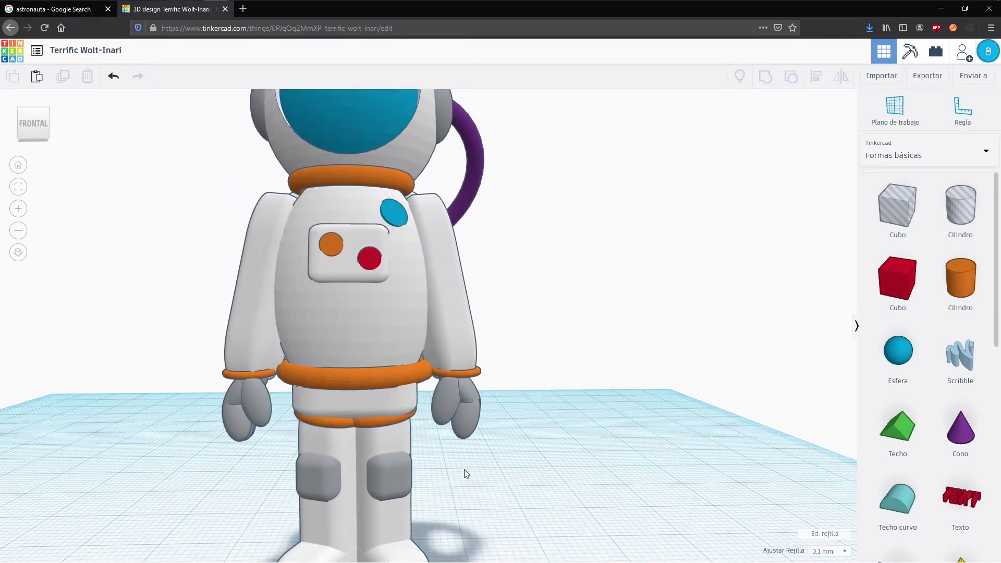
- Shrink the white hip block to about 9.8 mm deep and 12.2 mm wide so the leg rings stand out
{"action": "left_click", "coordinate": [338, 406]}
{"action": "right_click_drag", "start_coordinate": [342, 463], "coordinate": [352, 436]}
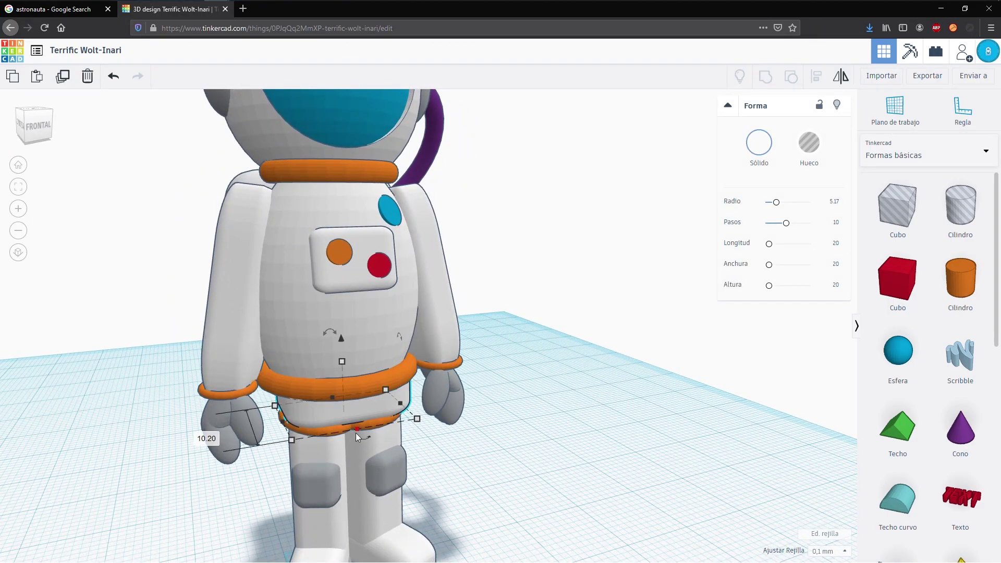
{"action": "key", "text": "Up"}
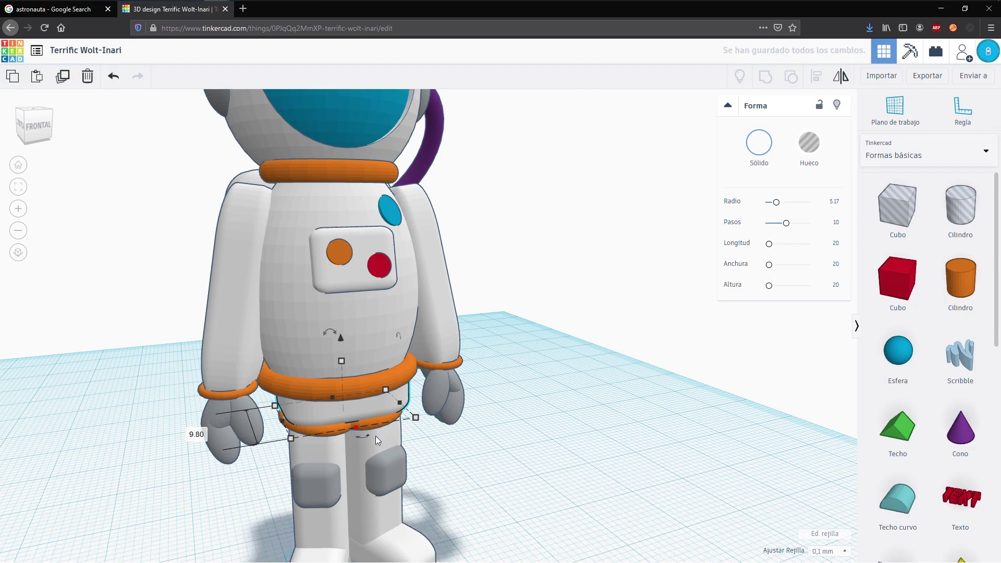
{"action": "left_click_drag", "start_coordinate": [284, 423], "coordinate": [285, 424]}
{"action": "right_click_drag", "start_coordinate": [438, 440], "coordinate": [365, 433]}
{"action": "left_click_drag", "start_coordinate": [411, 397], "coordinate": [404, 398]}
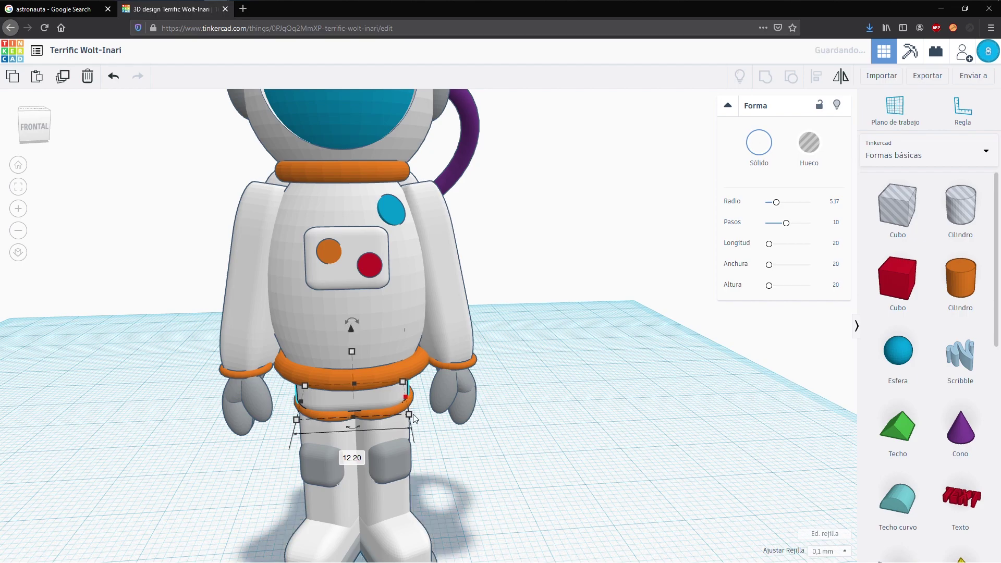
{"action": "left_click", "coordinate": [441, 448]}
{"action": "right_click_drag", "start_coordinate": [441, 448], "coordinate": [397, 445]}
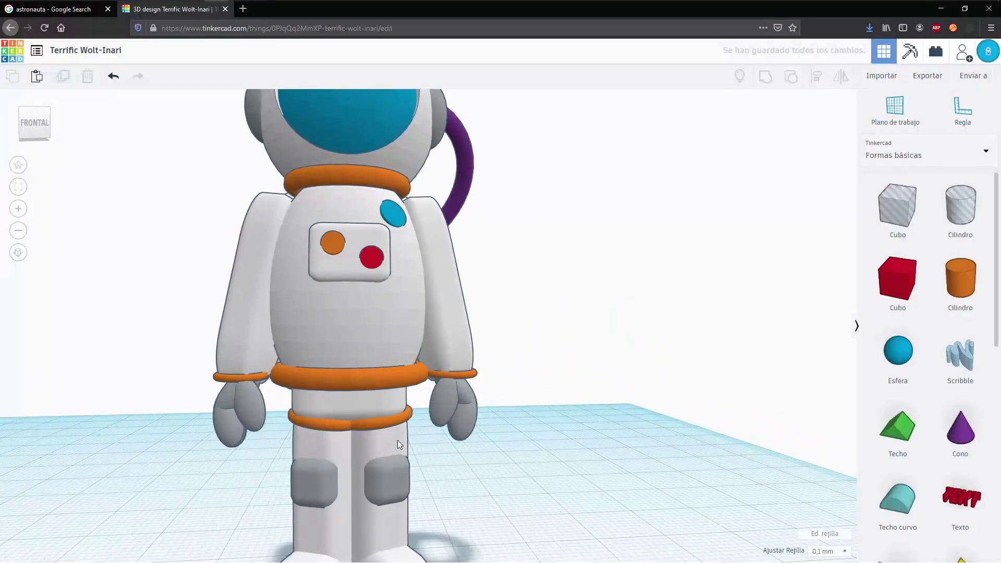
- Select both orange leg rings and nudge them one step left
{"action": "left_click", "coordinate": [326, 425]}
{"action": "left_click", "coordinate": [325, 423], "text": "shift"}
{"action": "key", "text": "Left"}
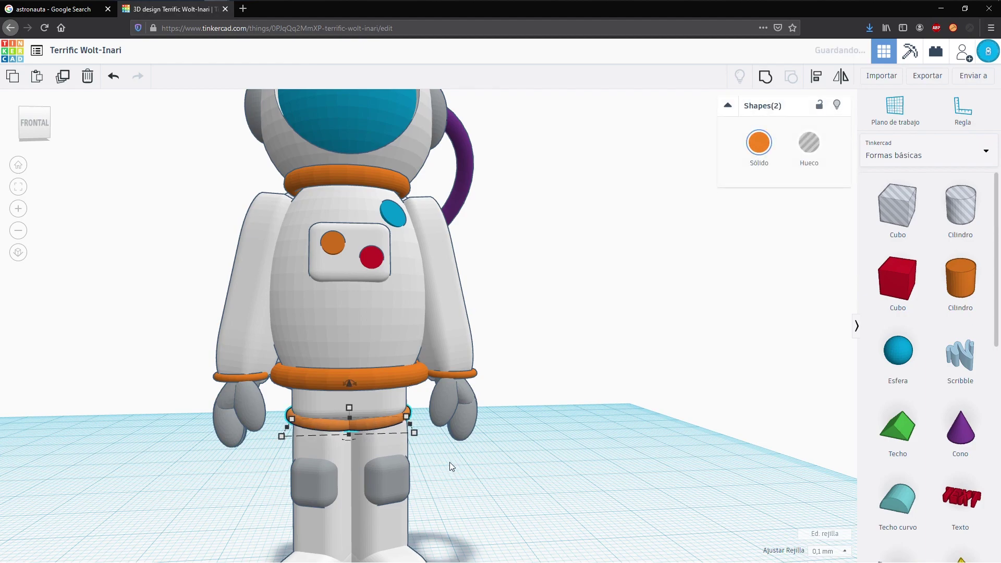
- Shrink the orange waist ring slightly so it fits closer around the base of the torso
{"action": "left_click", "coordinate": [460, 481]}
{"action": "scroll", "coordinate": [460, 480], "scroll_direction": "down", "scroll_amount": 5}
{"action": "right_click_drag", "start_coordinate": [402, 468], "coordinate": [348, 435]}
{"action": "left_click", "coordinate": [377, 435]}
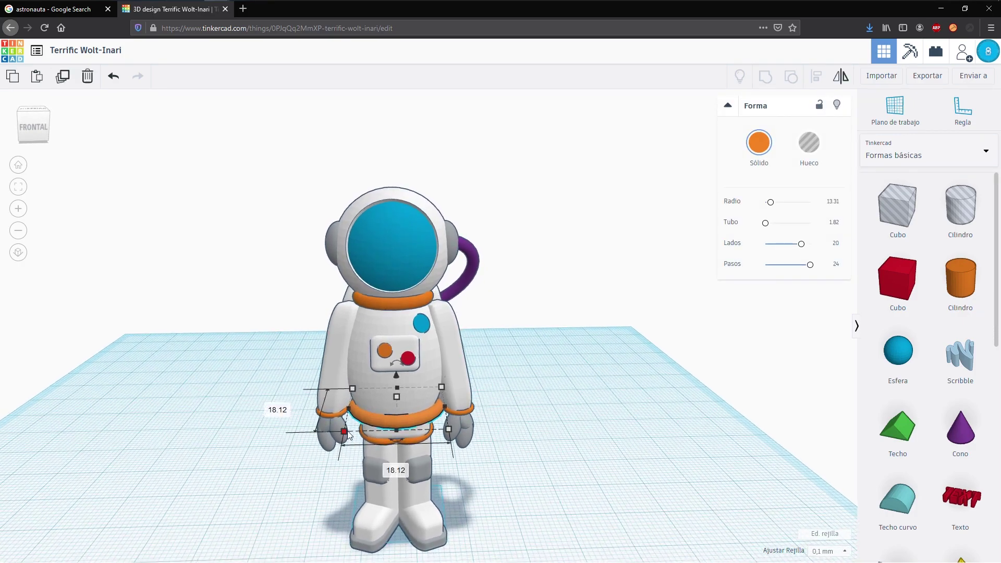
{"action": "left_click_drag", "start_coordinate": [342, 430], "coordinate": [352, 428]}
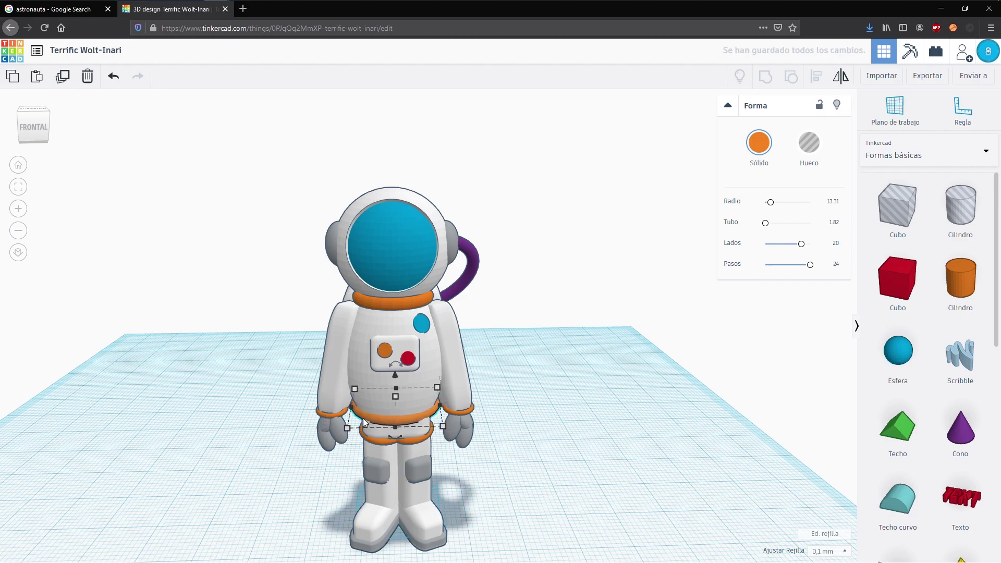
- Fine-tune the vertical position of the orange waist ring against the lower edge of the torso
{"action": "right_click_drag", "start_coordinate": [364, 422], "coordinate": [465, 422]}
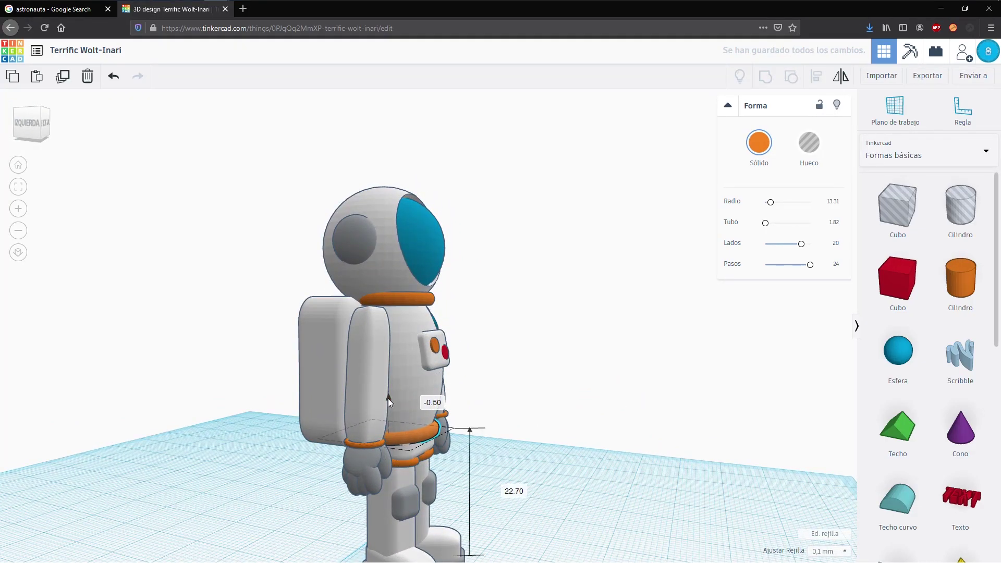
{"action": "right_click_drag", "start_coordinate": [508, 464], "coordinate": [405, 452]}
{"action": "scroll", "coordinate": [408, 449], "scroll_direction": "up", "scroll_amount": 2}
{"action": "scroll", "coordinate": [411, 450], "scroll_direction": "down", "scroll_amount": 3}
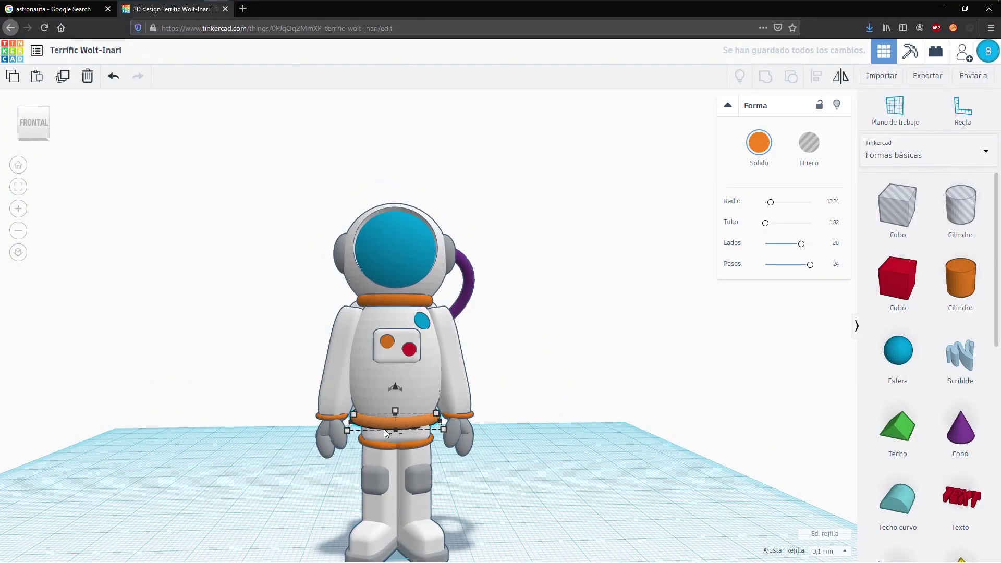
{"action": "left_click_drag", "start_coordinate": [396, 385], "coordinate": [396, 381]}
{"action": "scroll", "coordinate": [537, 496], "scroll_direction": "down", "scroll_amount": 3}
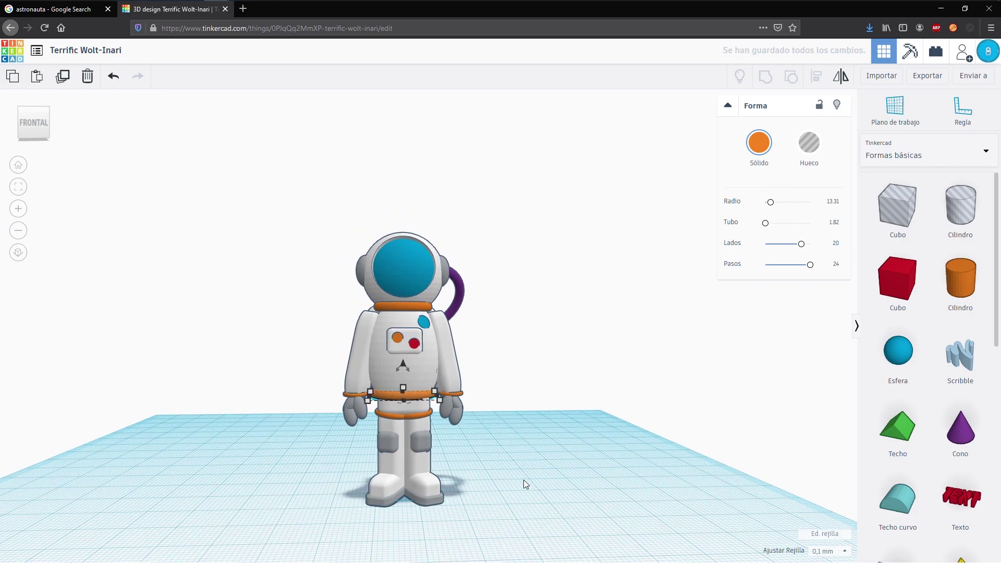
{"action": "left_click", "coordinate": [511, 479]}
- Recolour the curved air hose behind the helmet from the preset colours to dark blue
{"action": "right_click_drag", "start_coordinate": [506, 479], "coordinate": [510, 332]}
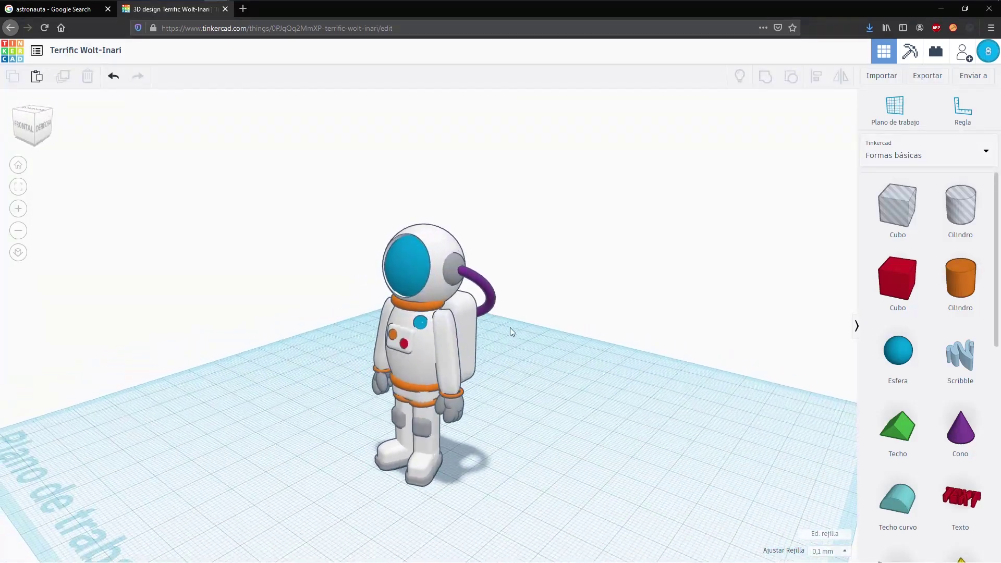
{"action": "left_click", "coordinate": [496, 292]}
{"action": "left_click", "coordinate": [759, 143]}
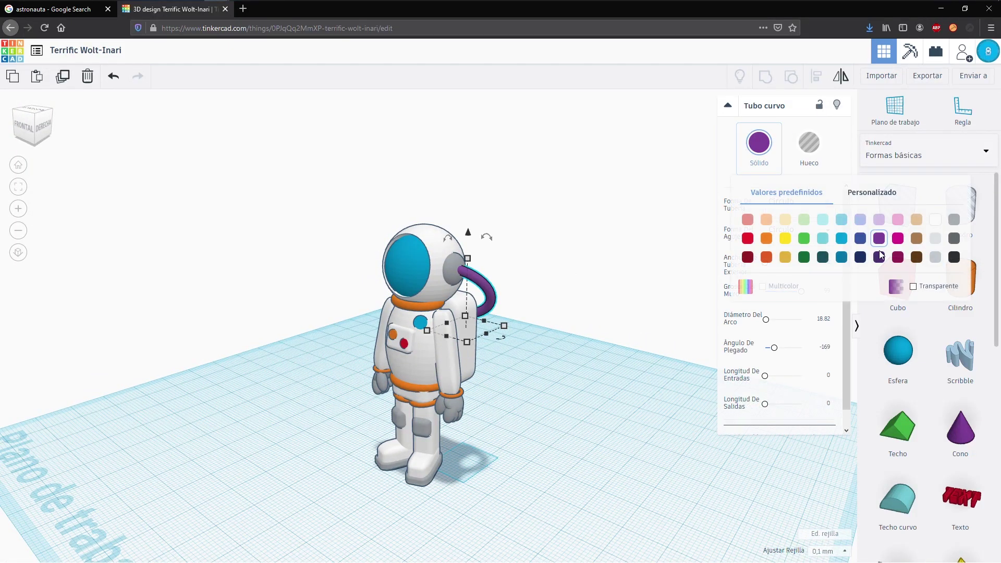
{"action": "left_click", "coordinate": [843, 240]}
{"action": "right_click_drag", "start_coordinate": [591, 337], "coordinate": [543, 372]}
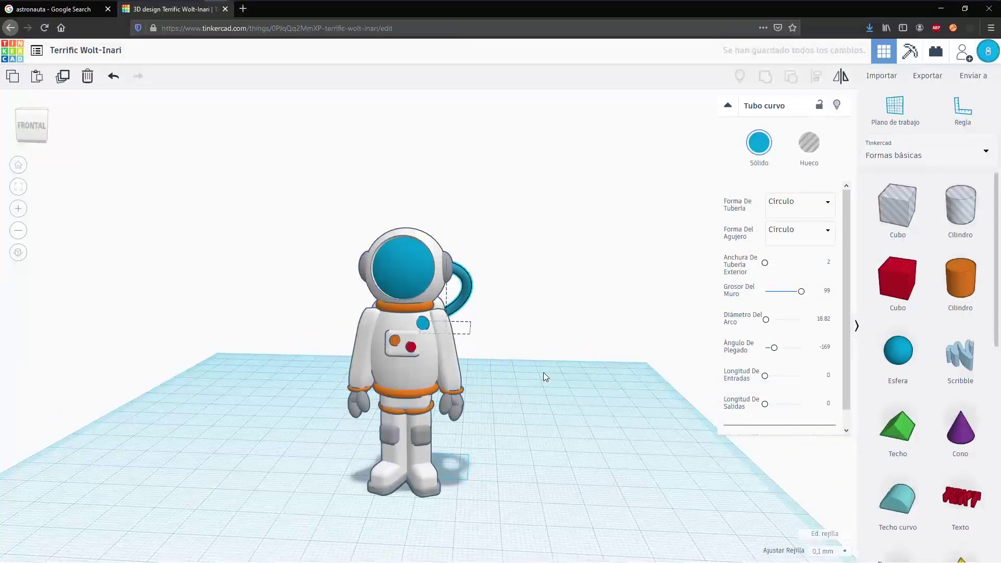
{"action": "left_click", "coordinate": [747, 151]}
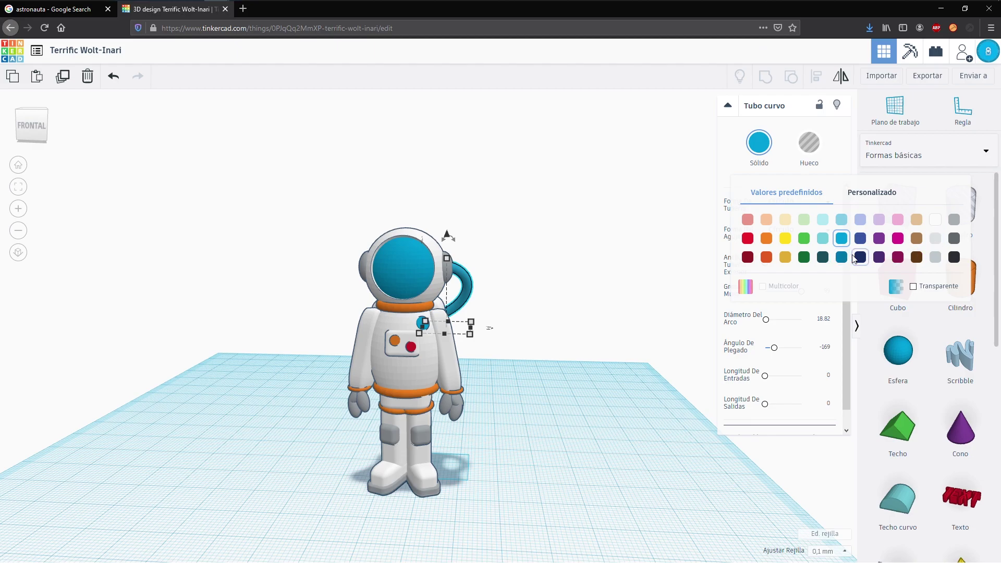
{"action": "left_click", "coordinate": [860, 241]}
{"action": "left_click", "coordinate": [582, 358]}
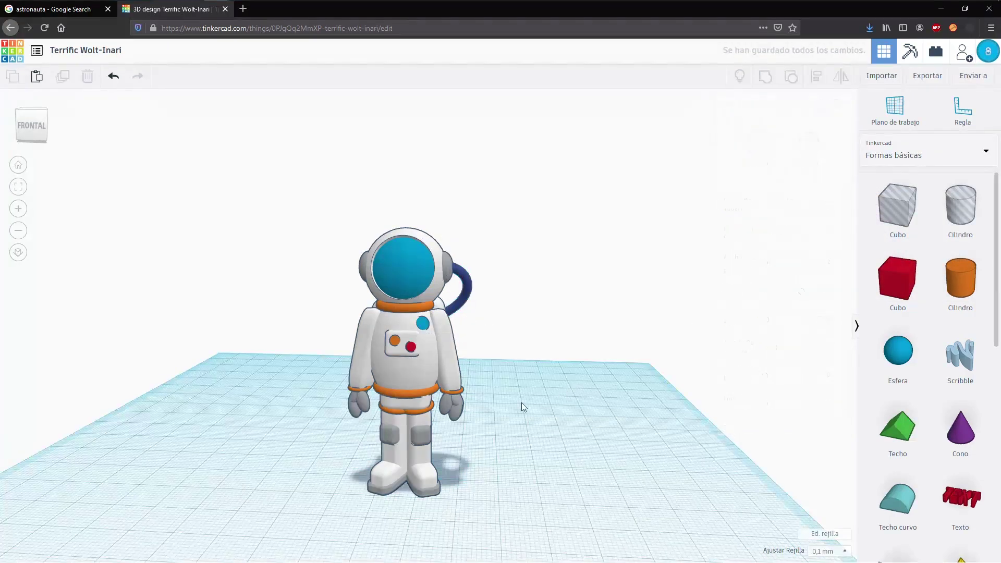
- Check the astronaut reference images, and shrink the red disc into the lower corner of the chest panel
{"action": "right_click_drag", "start_coordinate": [544, 398], "coordinate": [436, 426]}
{"action": "left_click", "coordinate": [69, 15]}
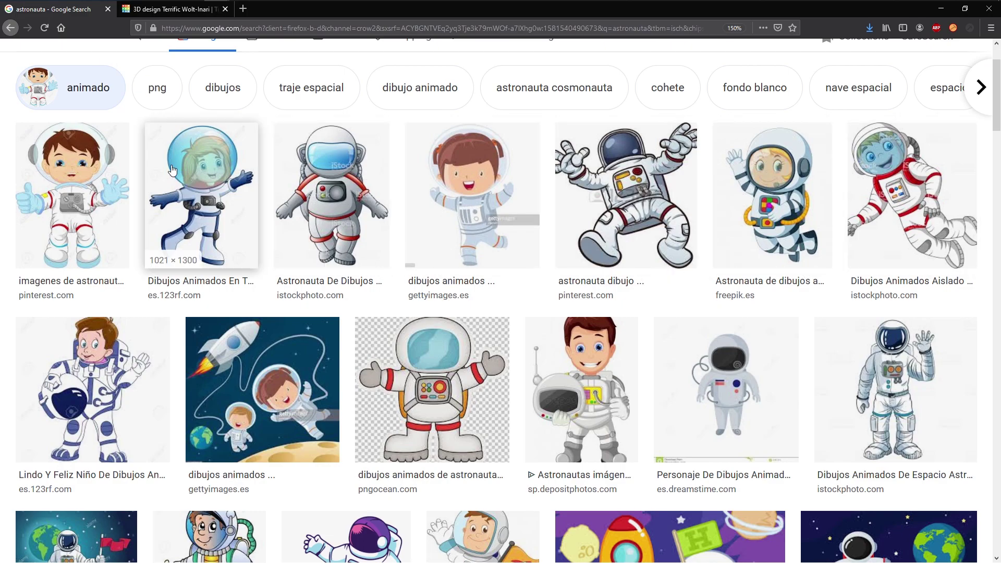
{"action": "left_click", "coordinate": [155, 10]}
{"action": "scroll", "coordinate": [412, 355], "scroll_direction": "up", "scroll_amount": 5}
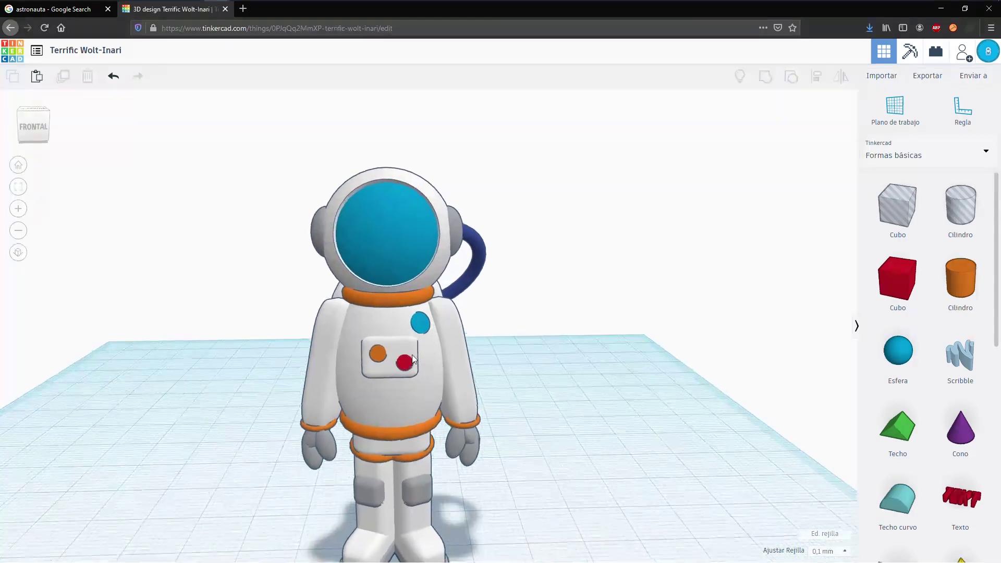
{"action": "left_click", "coordinate": [413, 351]}
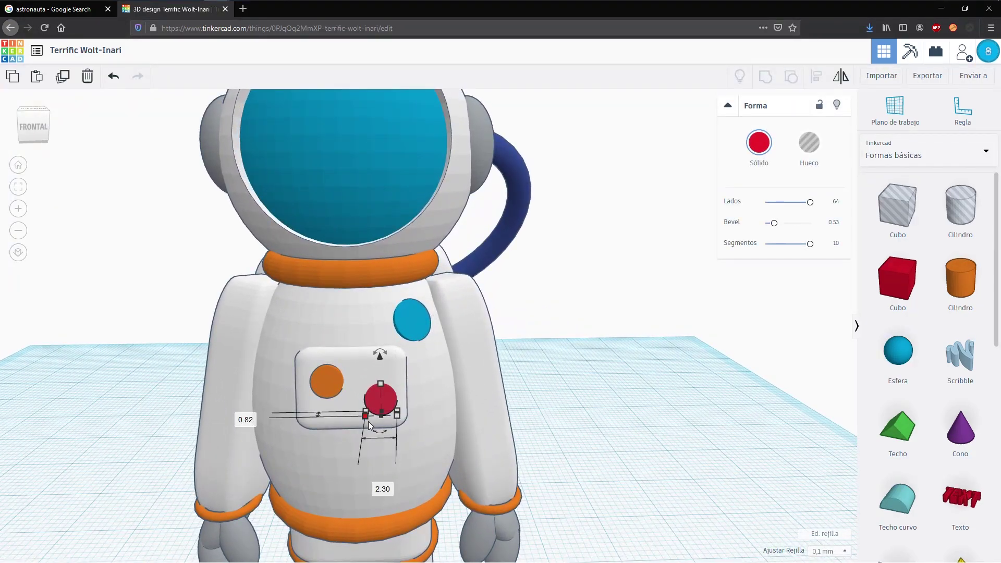
{"action": "left_click_drag", "start_coordinate": [367, 417], "coordinate": [382, 416]}
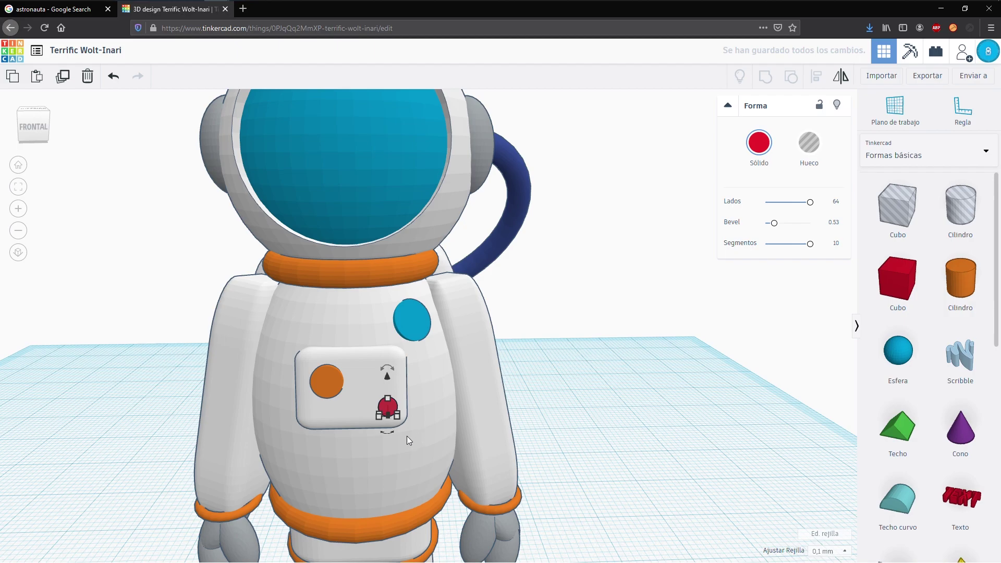
- Duplicate the small red disc, nudge the copy 17 steps left along the chest panel and recolour it green
{"action": "key", "text": "ctrl+d"}
{"action": "key", "text": "Left"}
{"action": "key", "text": "Left"}
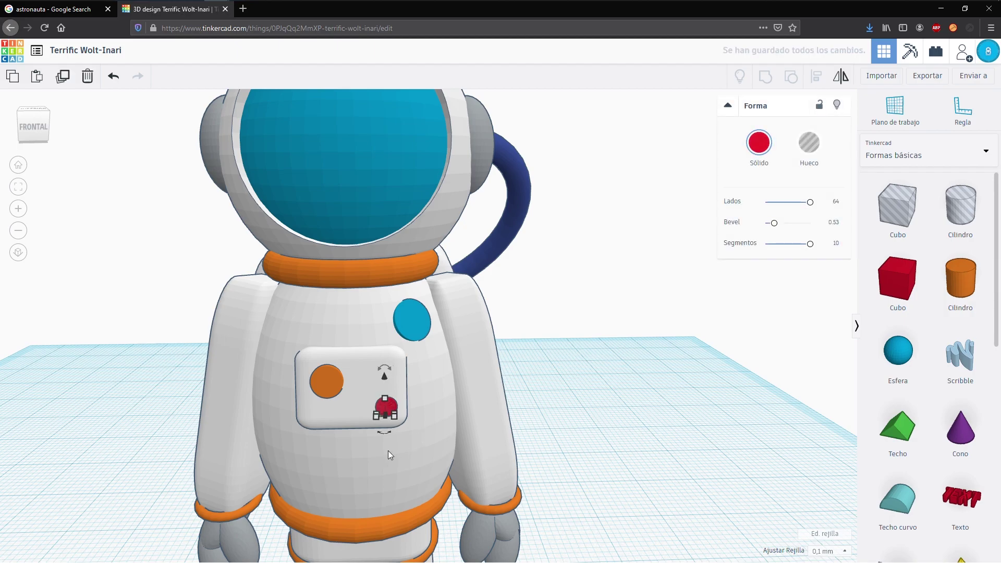
{"action": "key", "text": "Left"}
{"action": "key", "text": "Left"}
{"action": "key", "text": "Left"}
{"action": "key", "text": "Left"}
{"action": "key", "text": "Left"}
{"action": "key", "text": "Left"}
{"action": "key", "text": "Left"}
{"action": "key", "text": "Left"}
{"action": "key", "text": "Left"}
{"action": "key", "text": "Left"}
{"action": "key", "text": "Left"}
{"action": "key", "text": "Left"}
{"action": "key", "text": "Left"}
{"action": "key", "text": "Left"}
{"action": "key", "text": "Left"}
{"action": "left_click", "coordinate": [759, 142]}
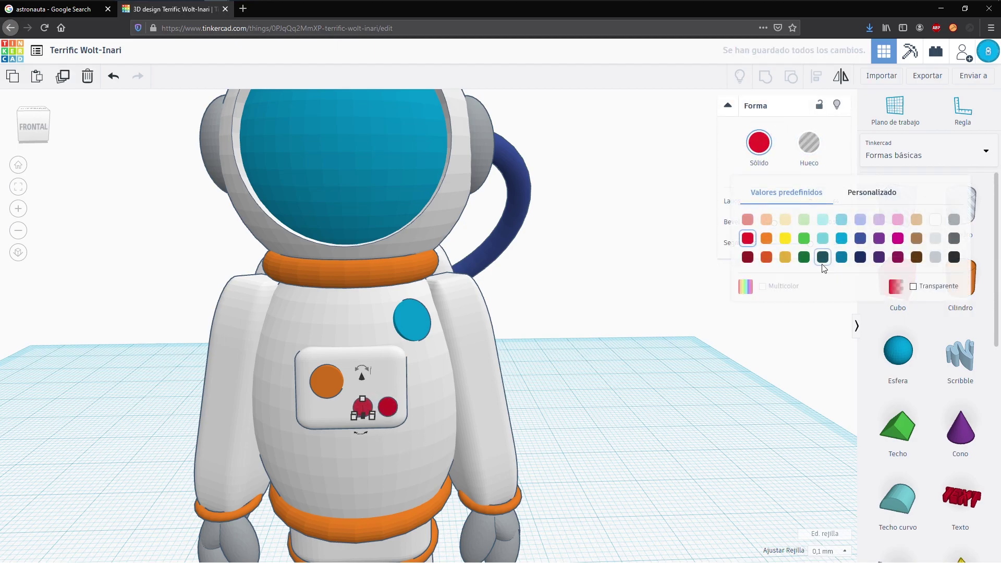
{"action": "left_click", "coordinate": [804, 238]}
{"action": "left_click", "coordinate": [569, 422]}
{"action": "scroll", "coordinate": [586, 409], "scroll_direction": "down", "scroll_amount": 4}
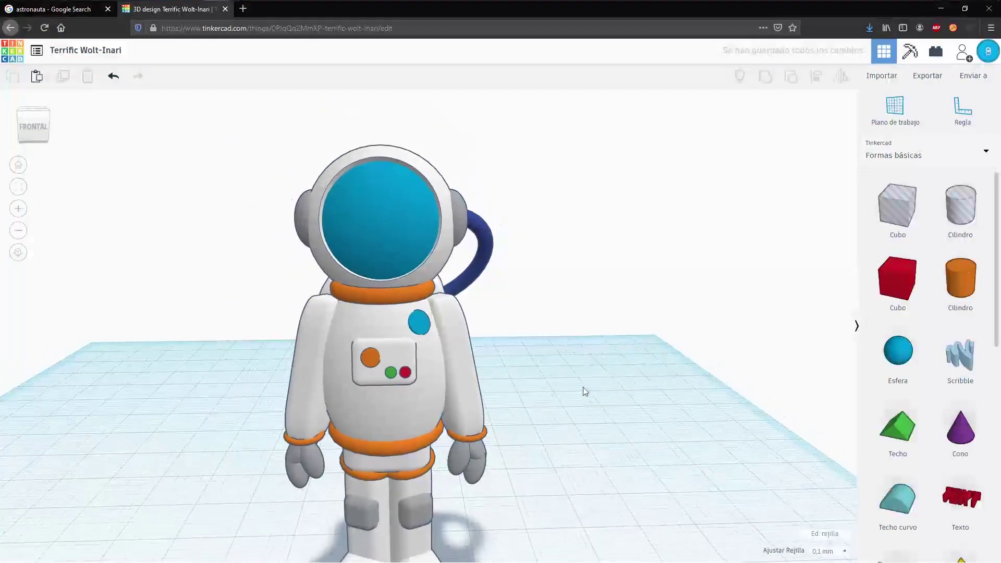
- Adjust the position of the cone-shaped connector where the air hose meets the backpack, and check the figure from the front
{"action": "right_click_drag", "start_coordinate": [596, 386], "coordinate": [574, 392]}
{"action": "scroll", "coordinate": [448, 386], "scroll_direction": "down", "scroll_amount": 2}
{"action": "scroll", "coordinate": [441, 382], "scroll_direction": "down", "scroll_amount": 2}
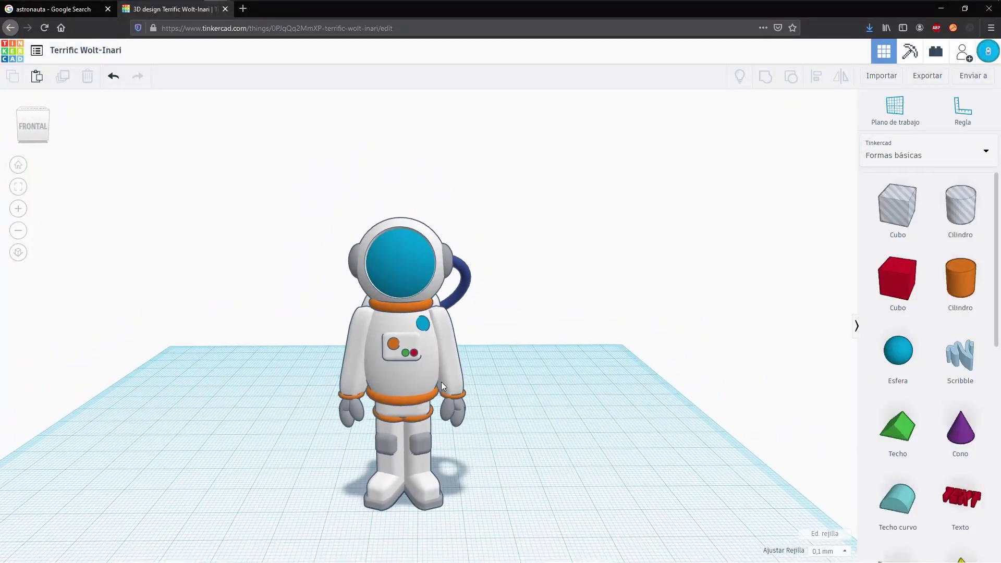
{"action": "right_click_drag", "start_coordinate": [446, 414], "coordinate": [886, 380]}
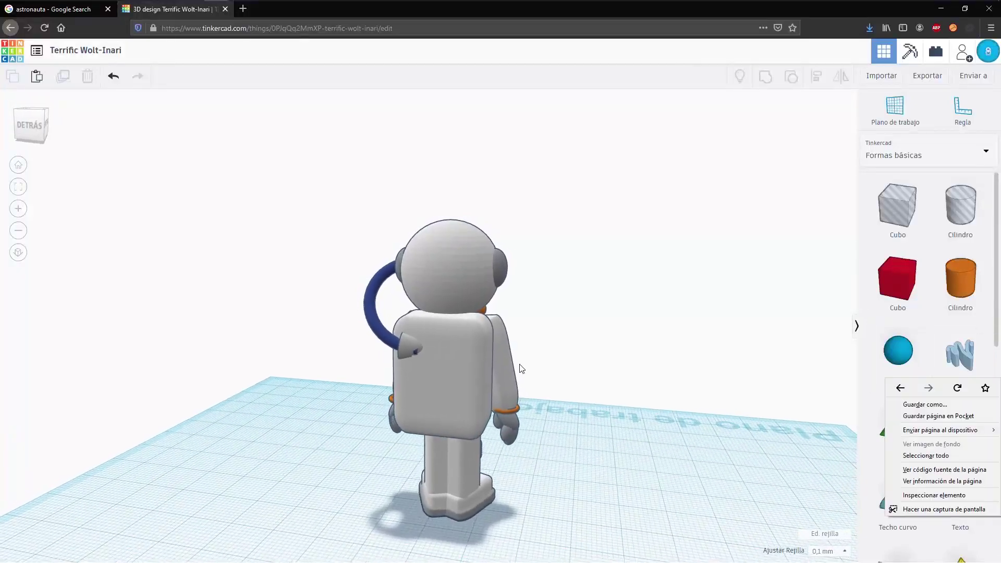
{"action": "left_click", "coordinate": [411, 349]}
{"action": "left_click_drag", "start_coordinate": [419, 310], "coordinate": [417, 310]}
{"action": "right_click_drag", "start_coordinate": [425, 356], "coordinate": [390, 416]}
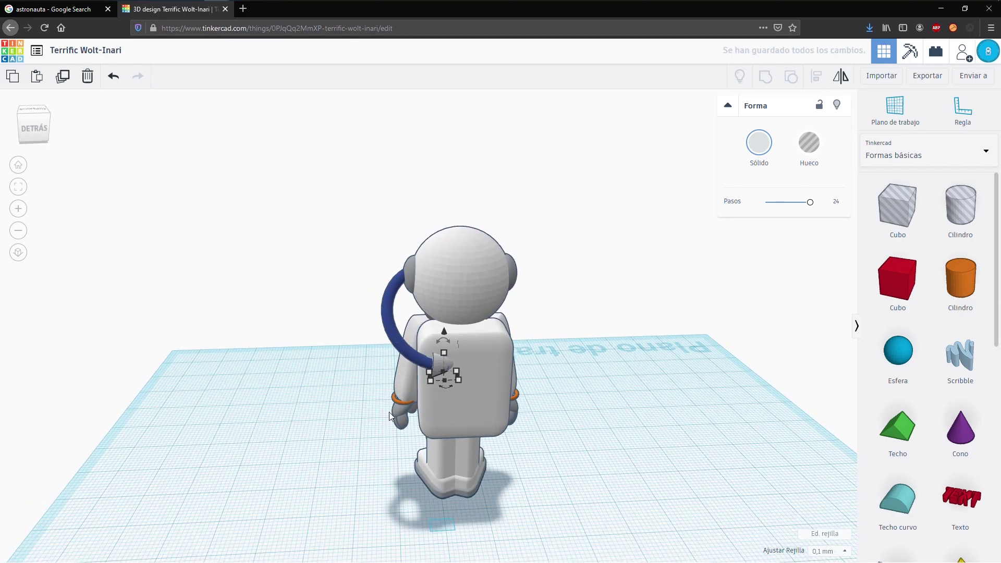
{"action": "left_click", "coordinate": [443, 330]}
{"action": "right_click_drag", "start_coordinate": [442, 333], "coordinate": [341, 455]}
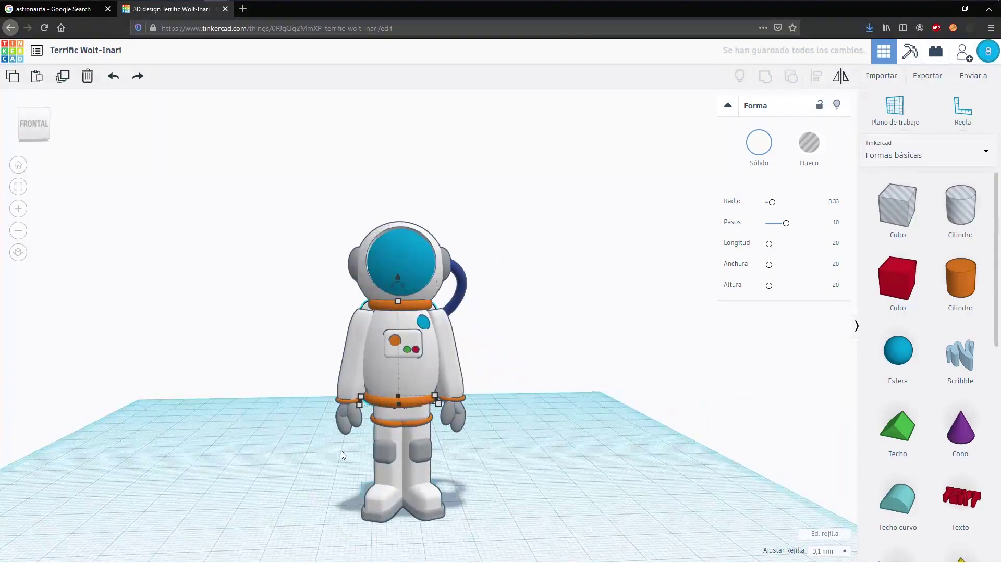
{"action": "scroll", "coordinate": [519, 478], "scroll_direction": "down", "scroll_amount": 3}
{"action": "right_click_drag", "start_coordinate": [472, 421], "coordinate": [470, 453]}
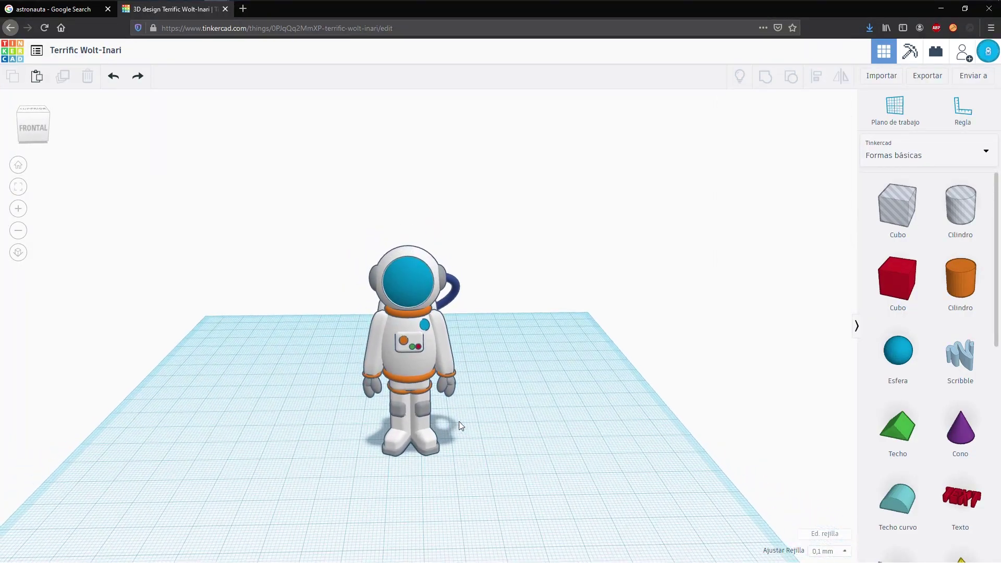
- Look over the astronaut reference images and the available shape categories for further details to add
{"action": "left_click", "coordinate": [47, 9]}
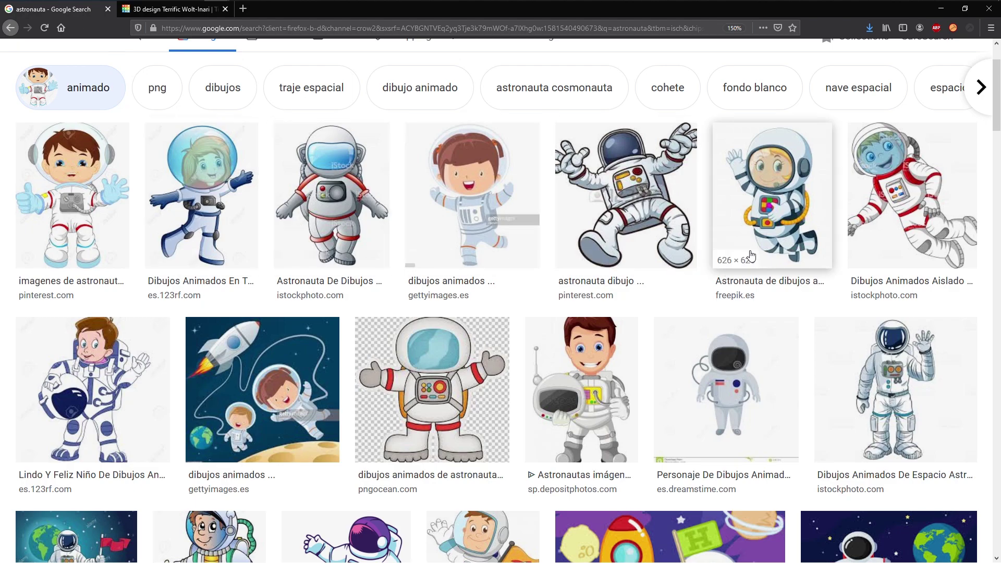
{"action": "left_click", "coordinate": [159, 8]}
{"action": "right_click_drag", "start_coordinate": [457, 387], "coordinate": [510, 389]}
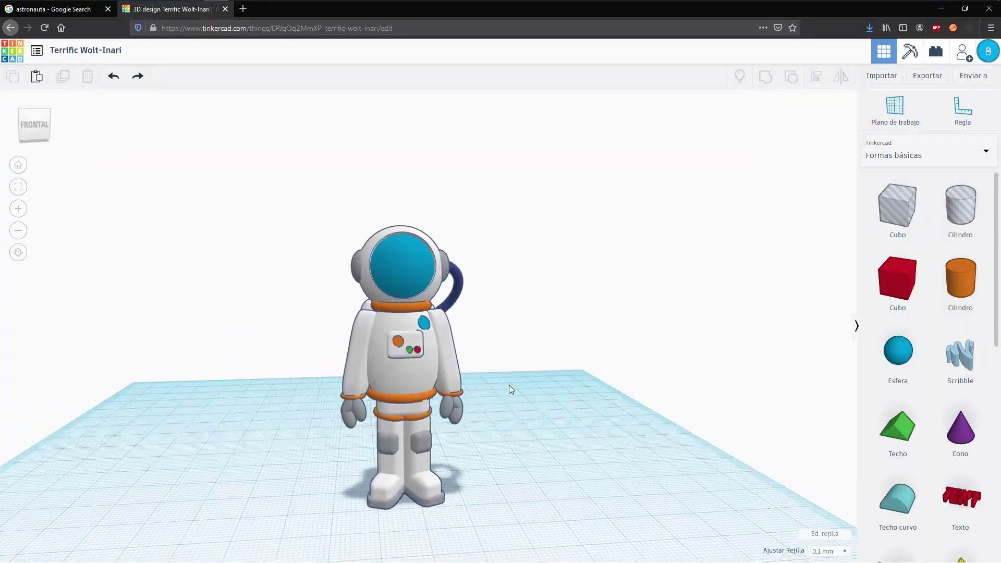
{"action": "left_click", "coordinate": [983, 151]}
{"action": "left_click", "coordinate": [459, 282]}
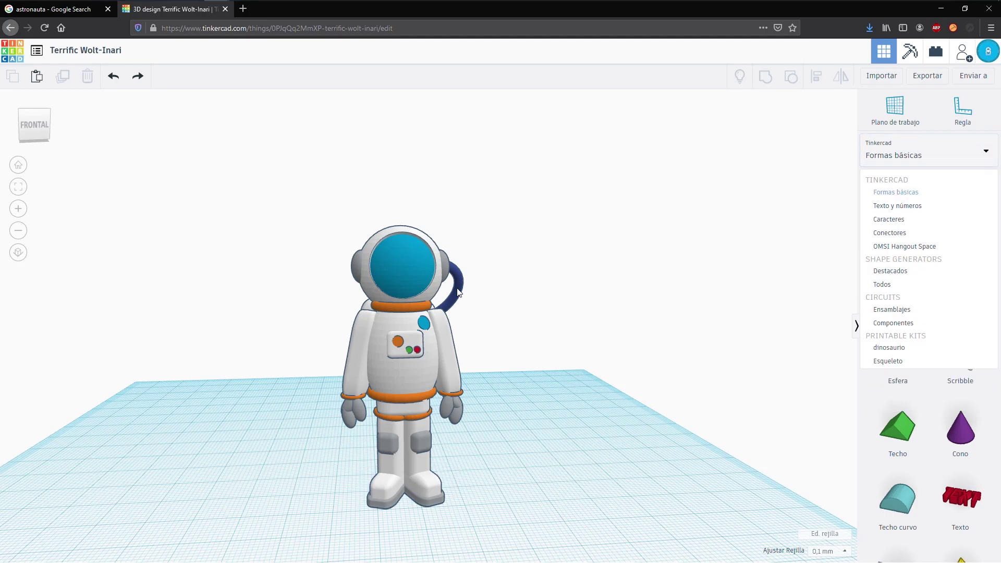
{"action": "right_click_drag", "start_coordinate": [546, 359], "coordinate": [1, 365]}
{"action": "key", "text": "Escape"}
{"action": "left_click_drag", "start_coordinate": [469, 277], "coordinate": [382, 313], "text": "alt"}
{"action": "key", "text": "ctrl+z"}
{"action": "key", "text": "ctrl+z"}
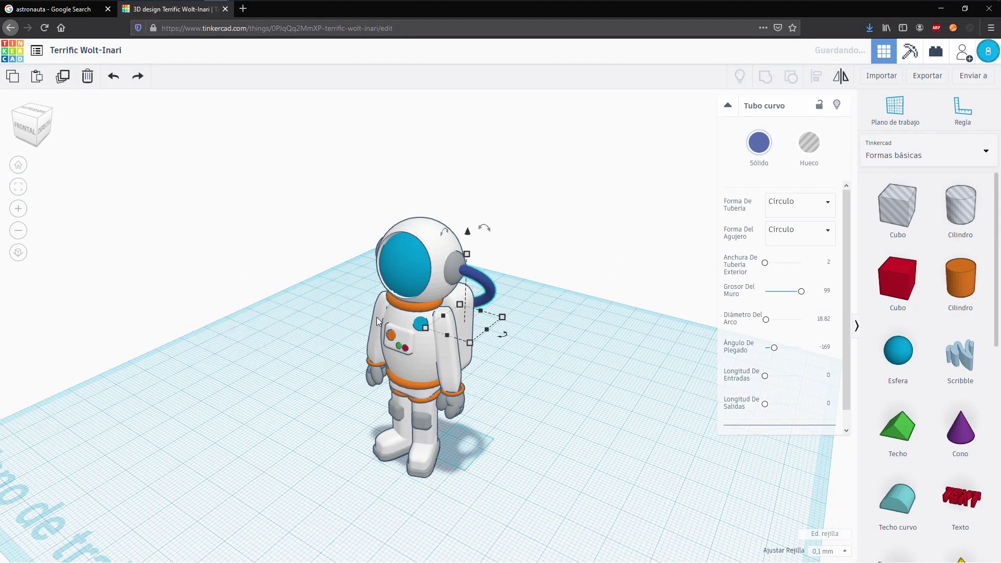
- Duplicate the blue air hose and turn the copy upright in front of the astronaut's chest
{"action": "left_click_drag", "start_coordinate": [472, 274], "coordinate": [408, 315], "text": "alt"}
{"action": "right_click_drag", "start_coordinate": [444, 365], "coordinate": [540, 360]}
{"action": "left_click_drag", "start_coordinate": [498, 249], "coordinate": [458, 232]}
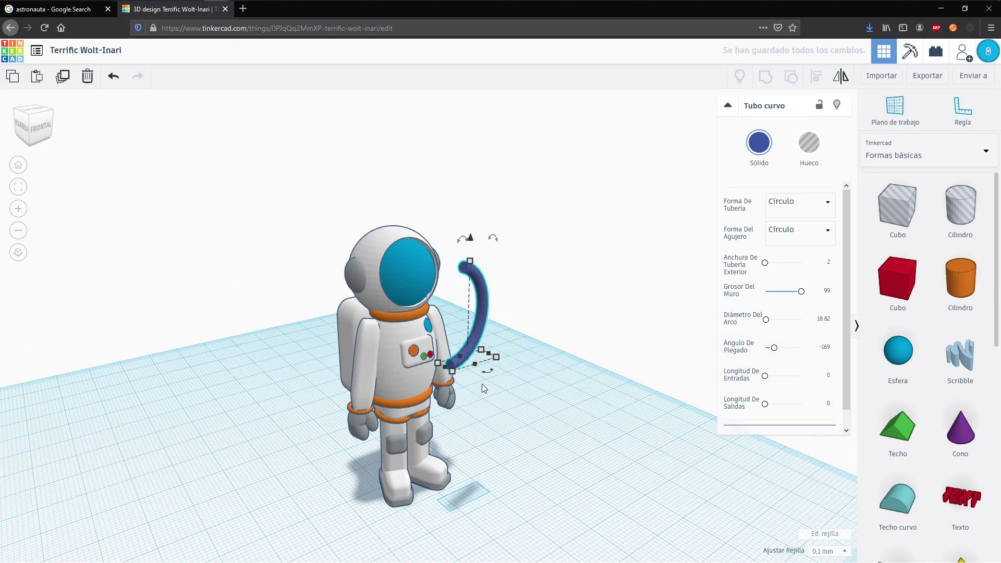
{"action": "left_click_drag", "start_coordinate": [482, 384], "coordinate": [369, 399]}
{"action": "left_click_drag", "start_coordinate": [493, 319], "coordinate": [397, 344]}
- Rotate the hose copy to run front to back and move it to the astronaut's right shoulder
{"action": "right_click_drag", "start_coordinate": [333, 373], "coordinate": [427, 354]}
{"action": "left_click_drag", "start_coordinate": [462, 247], "coordinate": [401, 245]}
{"action": "left_click_drag", "start_coordinate": [474, 310], "coordinate": [404, 287]}
{"action": "right_click_drag", "start_coordinate": [491, 362], "coordinate": [321, 360]}
{"action": "left_click_drag", "start_coordinate": [321, 360], "coordinate": [392, 317]}
{"action": "left_click_drag", "start_coordinate": [361, 275], "coordinate": [343, 259]}
{"action": "right_click_drag", "start_coordinate": [353, 329], "coordinate": [495, 319]}
{"action": "left_click_drag", "start_coordinate": [446, 304], "coordinate": [427, 310]}
{"action": "right_click_drag", "start_coordinate": [429, 360], "coordinate": [263, 356]}
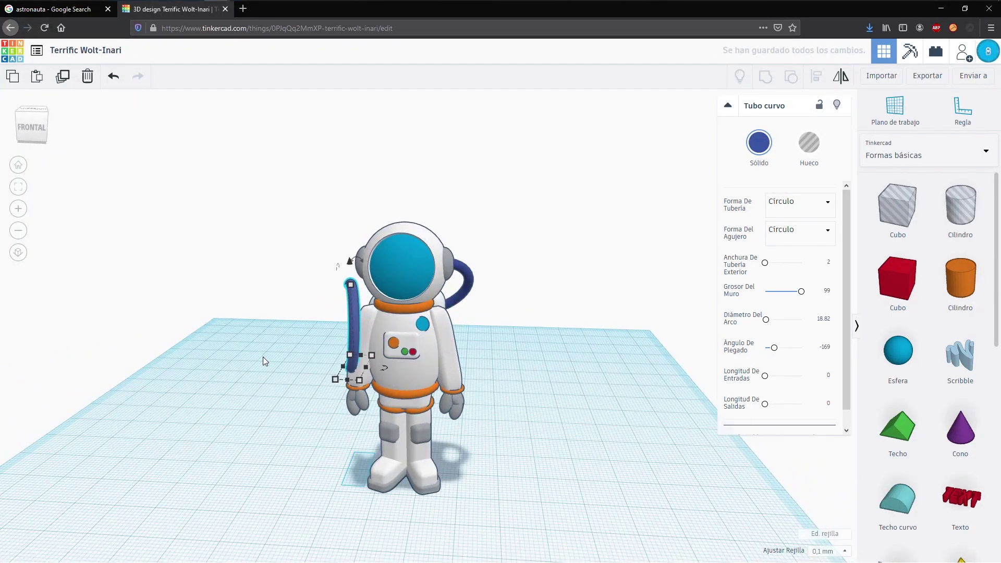
- Shift the hose copy four large steps right toward the torso, lower it and turn it to follow the chest
{"action": "key", "text": "shift+Right"}
{"action": "key", "text": "shift+Right"}
{"action": "key", "text": "shift+Right"}
{"action": "key", "text": "shift+Right"}
{"action": "left_click_drag", "start_coordinate": [369, 260], "coordinate": [381, 278]}
{"action": "right_click_drag", "start_coordinate": [340, 350], "coordinate": [401, 404]}
{"action": "left_click_drag", "start_coordinate": [383, 413], "coordinate": [366, 418]}
{"action": "right_click_drag", "start_coordinate": [366, 418], "coordinate": [483, 237]}
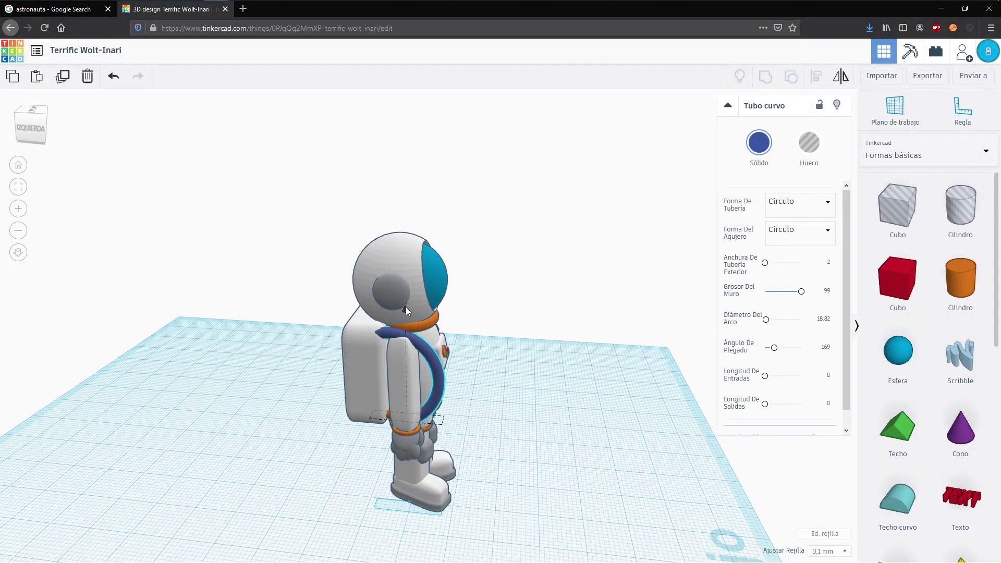
- Adjust the hose copy's height to about 30.9 mm above the workplane so it arches over the right shoulder
{"action": "right_click_drag", "start_coordinate": [365, 371], "coordinate": [395, 274]}
{"action": "mouse_move", "coordinate": [420, 289]}
{"action": "left_mouse_down"}
{"action": "mouse_move", "coordinate": [406, 273]}
{"action": "mouse_move", "coordinate": [416, 281]}
{"action": "left_mouse_up"}
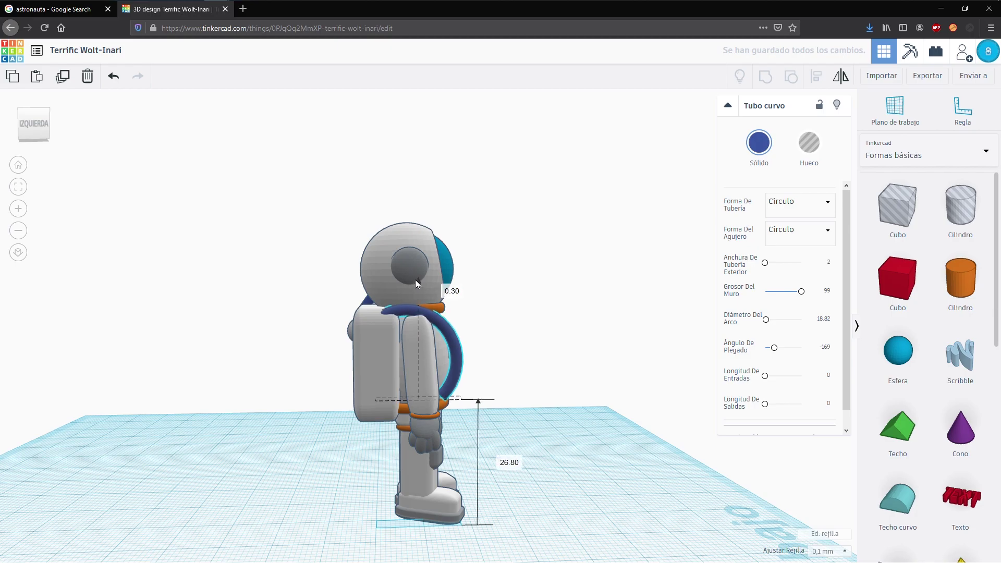
{"action": "right_click_drag", "start_coordinate": [385, 403], "coordinate": [460, 411]}
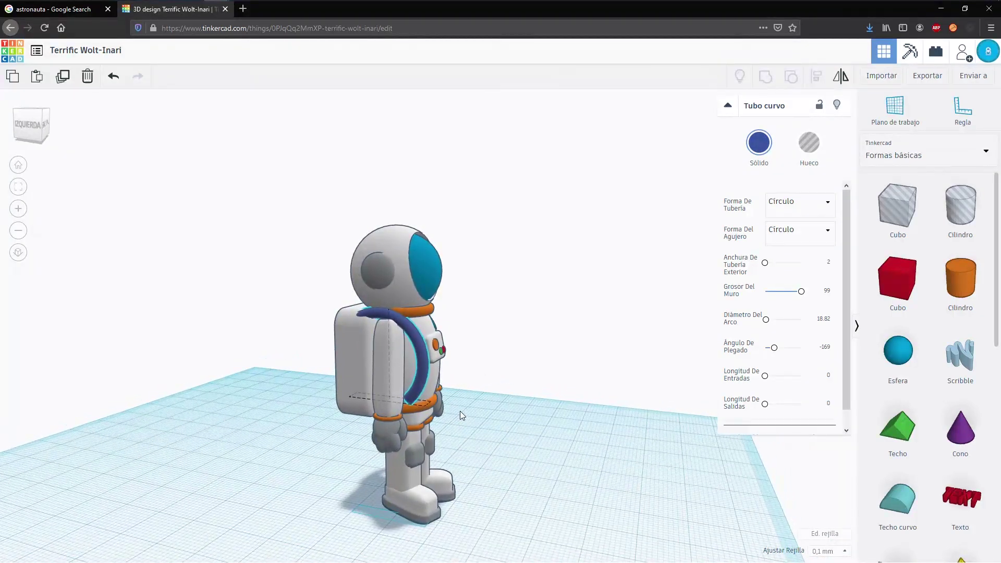
{"action": "mouse_move", "coordinate": [395, 291]}
{"action": "left_mouse_down"}
{"action": "mouse_move", "coordinate": [406, 293]}
{"action": "mouse_move", "coordinate": [397, 269]}
{"action": "mouse_move", "coordinate": [421, 280]}
{"action": "mouse_move", "coordinate": [401, 279]}
{"action": "left_mouse_up"}
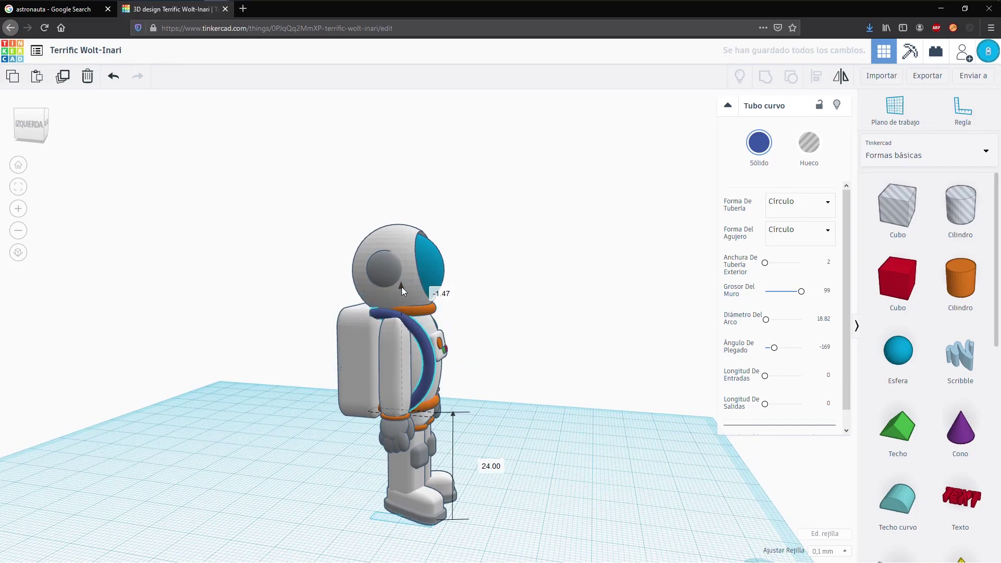
{"action": "right_click_drag", "start_coordinate": [401, 290], "coordinate": [323, 346]}
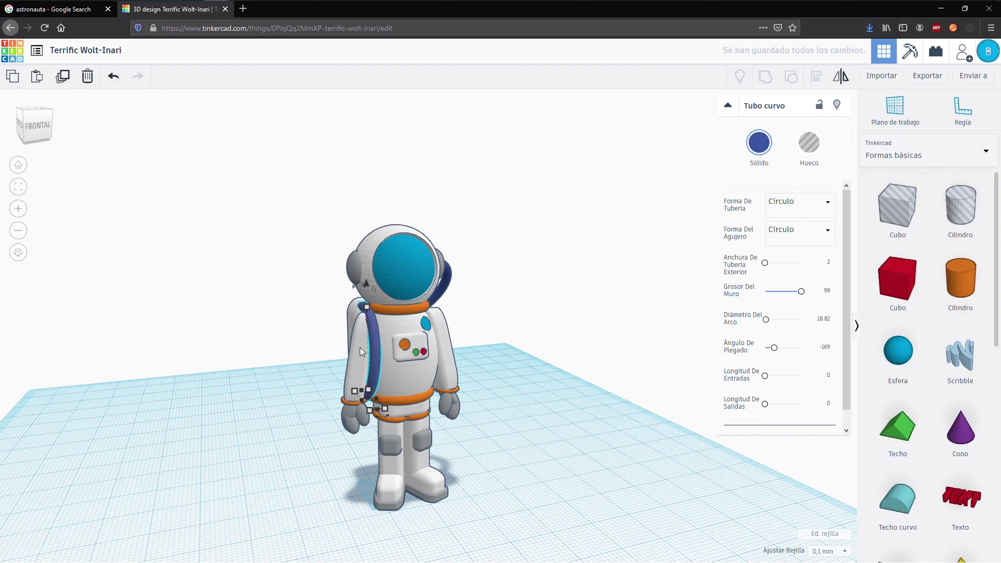
{"action": "right_click_drag", "start_coordinate": [318, 410], "coordinate": [452, 393]}
{"action": "mouse_move", "coordinate": [412, 282]}
{"action": "left_mouse_down"}
{"action": "mouse_move", "coordinate": [386, 292]}
{"action": "mouse_move", "coordinate": [401, 283]}
{"action": "left_mouse_up"}
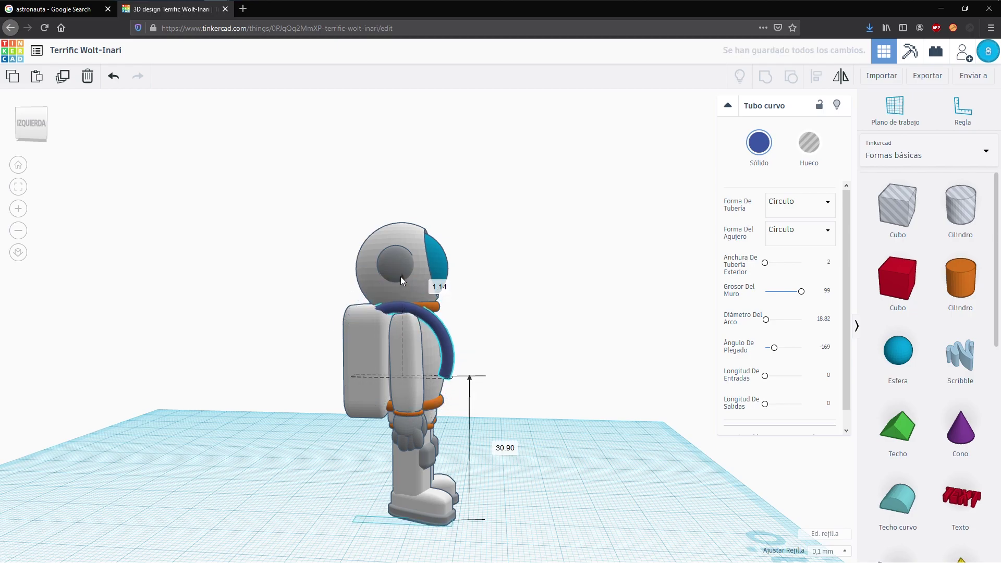
{"action": "right_click_drag", "start_coordinate": [502, 346], "coordinate": [319, 356]}
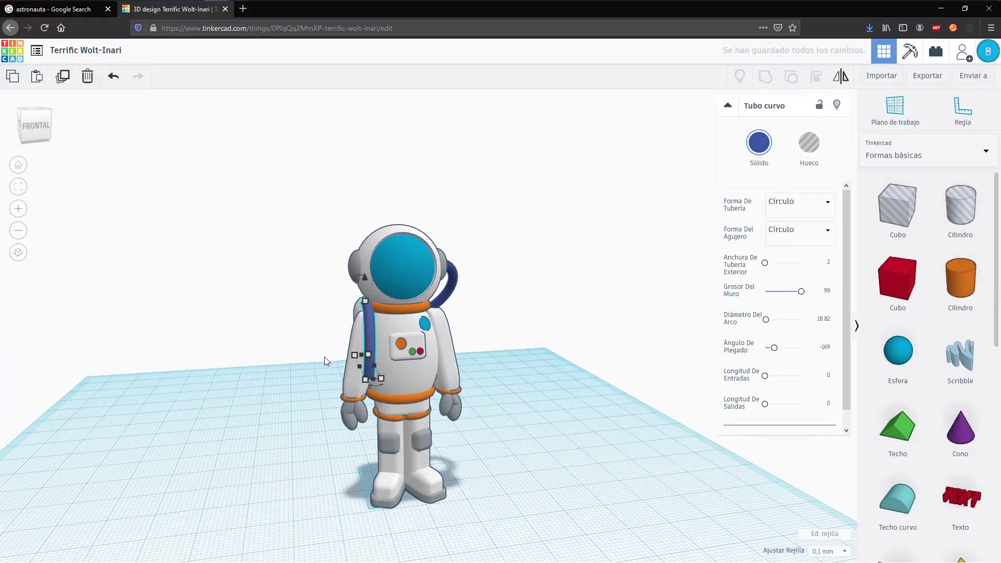
- Tilt the shoulder hose copy by 67.5° so it slopes from the backpack down toward the front of the chest
{"action": "left_click_drag", "start_coordinate": [377, 386], "coordinate": [378, 377]}
{"action": "right_click_drag", "start_coordinate": [309, 361], "coordinate": [437, 357]}
{"action": "mouse_move", "coordinate": [343, 289]}
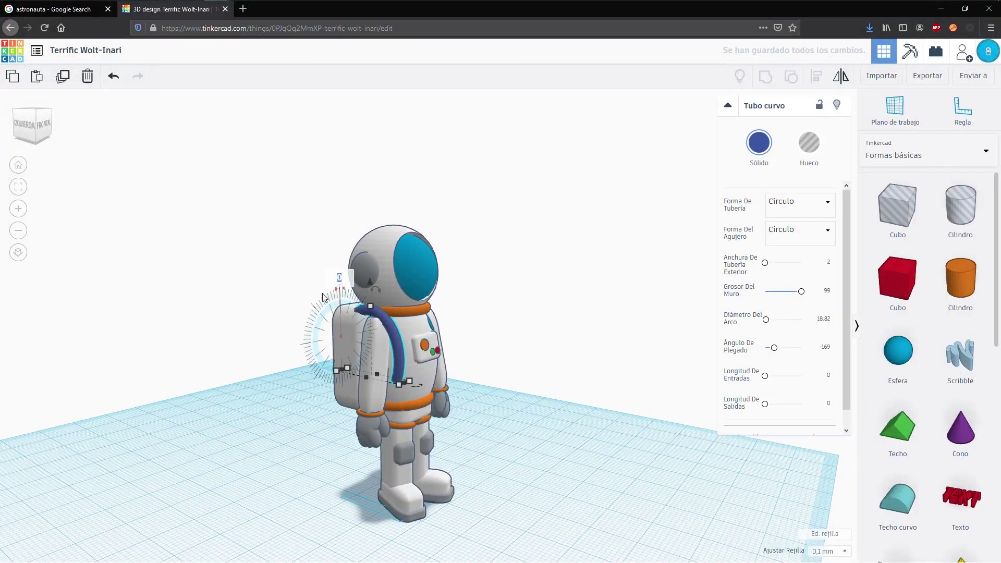
{"action": "scroll", "coordinate": [336, 270], "scroll_direction": "up", "scroll_amount": 3}
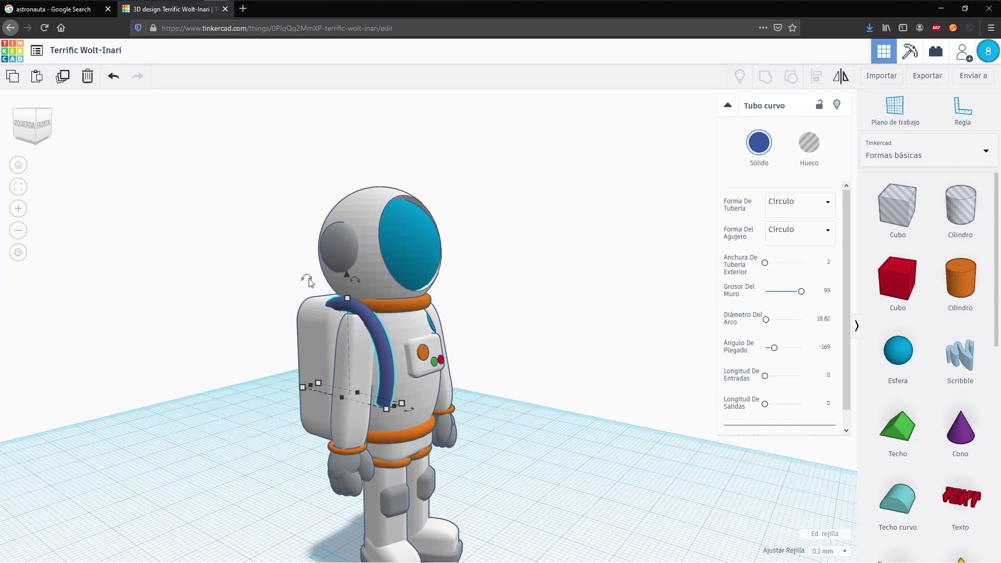
{"action": "left_click_drag", "start_coordinate": [302, 259], "coordinate": [292, 340]}
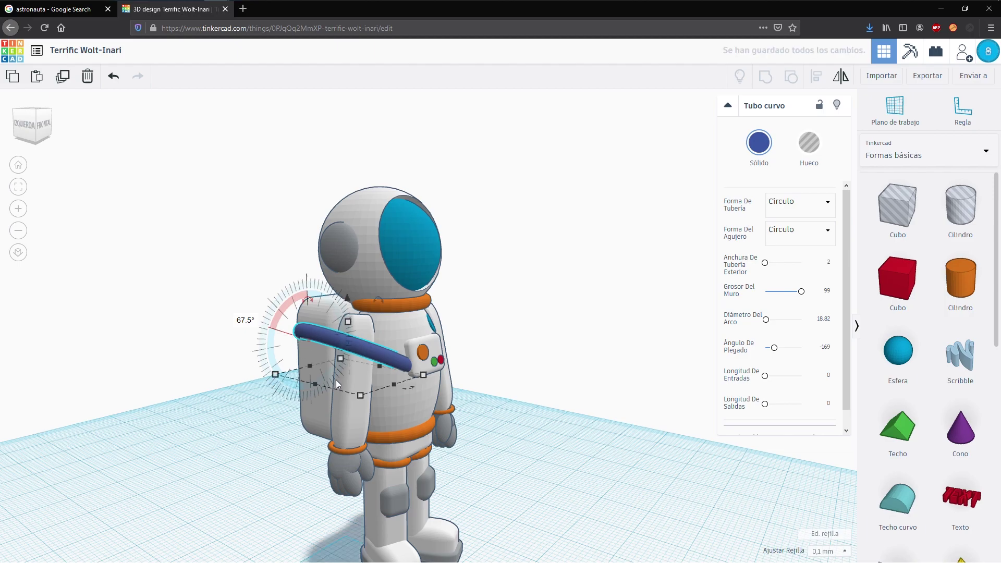
- Shift the tilted hose copy six steps inward so its front end reaches the chest panel
{"action": "right_click_drag", "start_coordinate": [480, 380], "coordinate": [344, 408]}
{"action": "key", "text": "Right"}
{"action": "key", "text": "Right"}
{"action": "key", "text": "Right"}
{"action": "key", "text": "Right"}
{"action": "key", "text": "Right"}
{"action": "key", "text": "Right"}
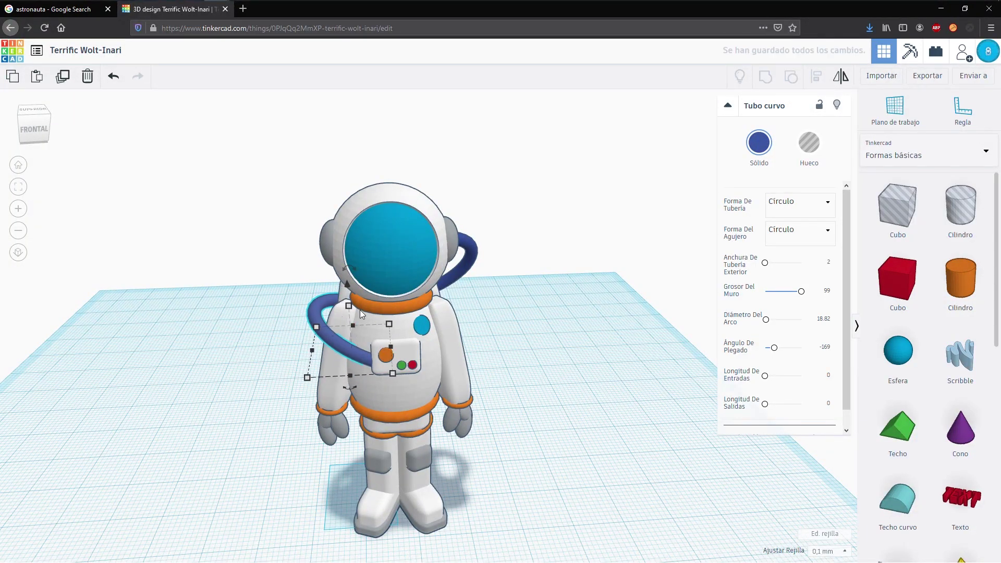
- Raise the hose copy and make its arch steeper over the astronaut's right shoulder, ending at the chest panel
{"action": "left_click_drag", "start_coordinate": [347, 284], "coordinate": [357, 269]}
{"action": "mouse_move", "coordinate": [357, 269]}
{"action": "right_mouse_down"}
{"action": "mouse_move", "coordinate": [375, 298]}
{"action": "mouse_move", "coordinate": [603, 263]}
{"action": "mouse_move", "coordinate": [386, 257]}
{"action": "mouse_move", "coordinate": [373, 267]}
{"action": "right_mouse_up"}
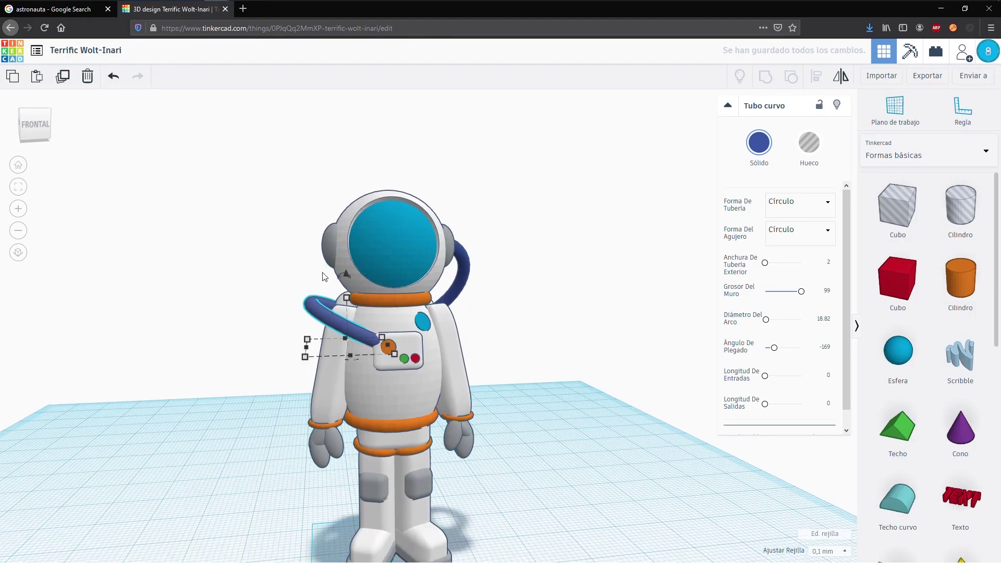
{"action": "mouse_move", "coordinate": [343, 273]}
{"action": "left_mouse_down"}
{"action": "mouse_move", "coordinate": [342, 247]}
{"action": "mouse_move", "coordinate": [365, 247]}
{"action": "mouse_move", "coordinate": [350, 255]}
{"action": "left_mouse_up"}
{"action": "mouse_move", "coordinate": [290, 328]}
{"action": "right_mouse_down"}
{"action": "mouse_move", "coordinate": [545, 312]}
{"action": "mouse_move", "coordinate": [263, 332]}
{"action": "mouse_move", "coordinate": [467, 347]}
{"action": "mouse_move", "coordinate": [281, 341]}
{"action": "right_mouse_up"}
{"action": "scroll", "coordinate": [512, 339], "scroll_direction": "down", "scroll_amount": 2}
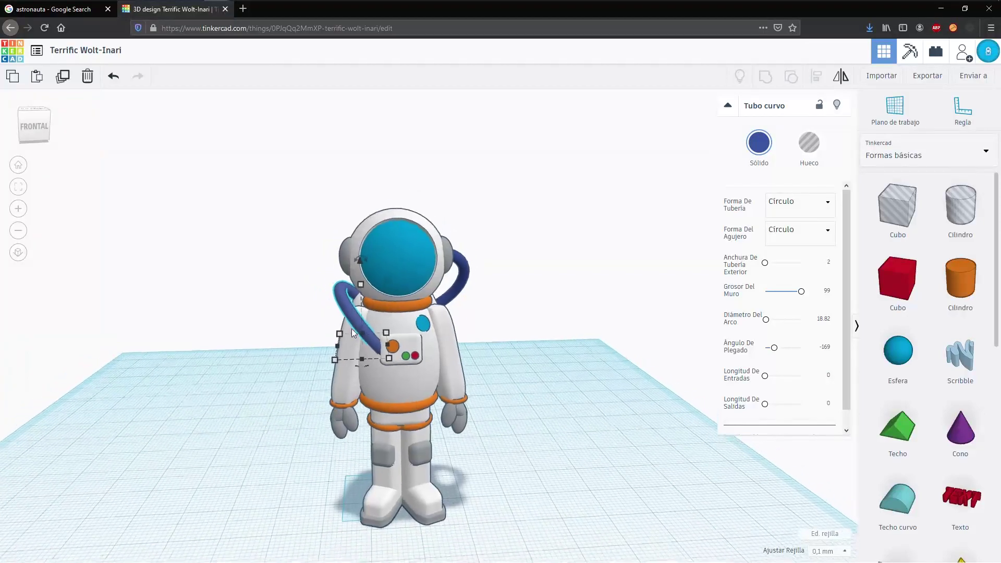
- Recolour the shoulder hose copy from the preset colours to medium grey and deselect it
{"action": "left_click", "coordinate": [759, 142]}
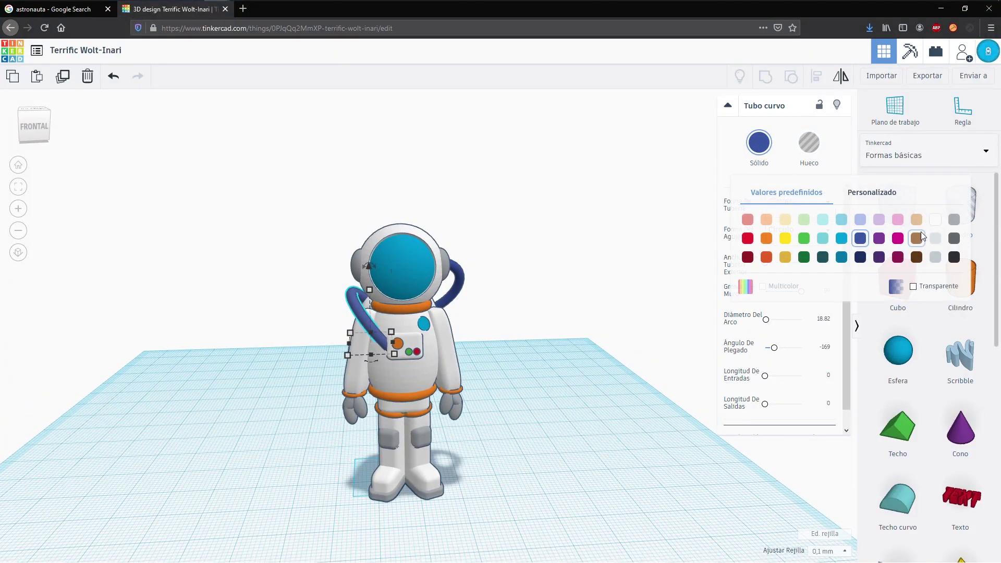
{"action": "left_click", "coordinate": [954, 219]}
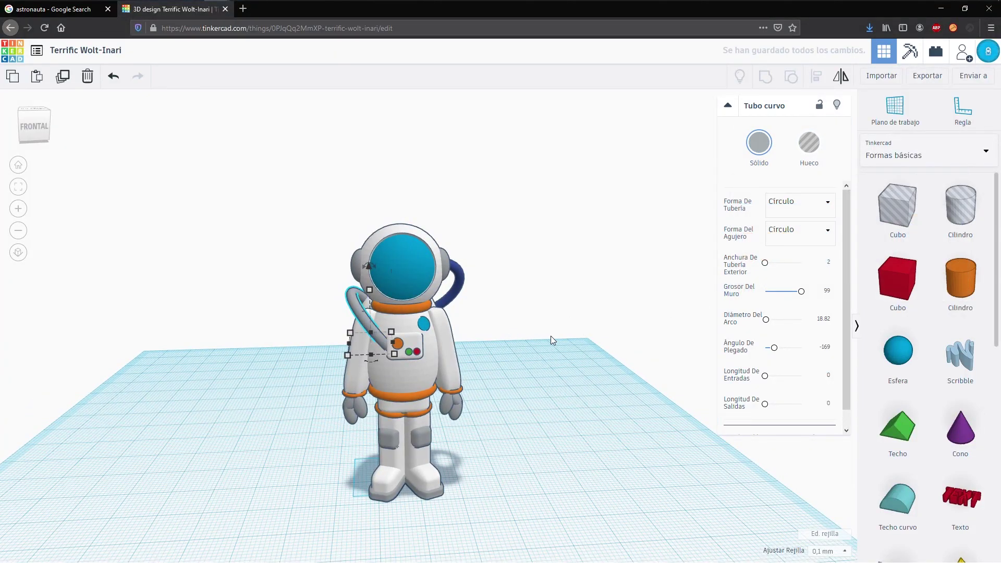
{"action": "left_click", "coordinate": [516, 391]}
{"action": "mouse_move", "coordinate": [516, 391]}
{"action": "right_mouse_down"}
{"action": "mouse_move", "coordinate": [484, 391]}
{"action": "mouse_move", "coordinate": [521, 391]}
{"action": "right_mouse_up"}
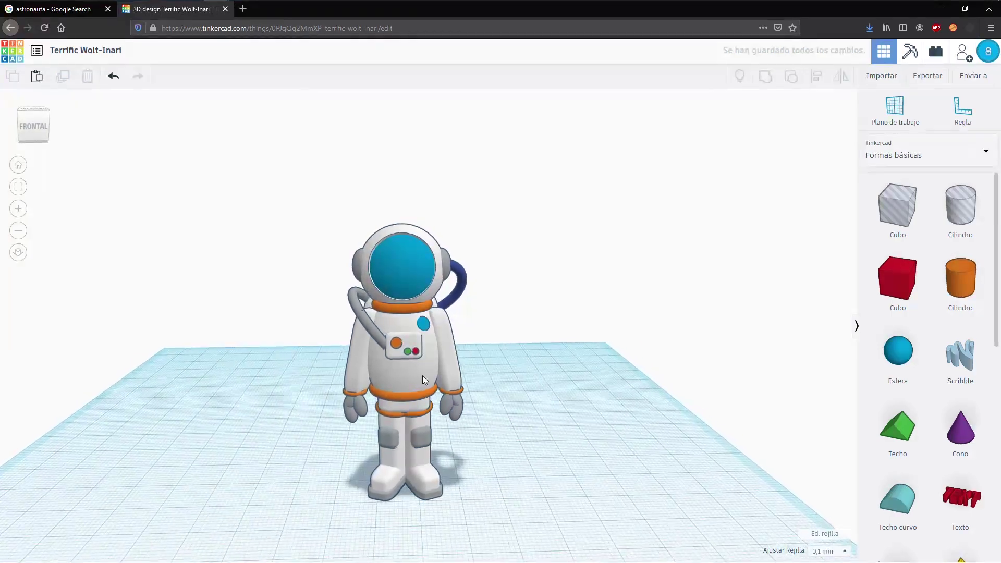
- Duplicate the backpack box, shrink the copy to a 7.10 by 3.67 mm base and raise it as a pocket on the backpack's rear
{"action": "right_click_drag", "start_coordinate": [397, 360], "coordinate": [655, 351]}
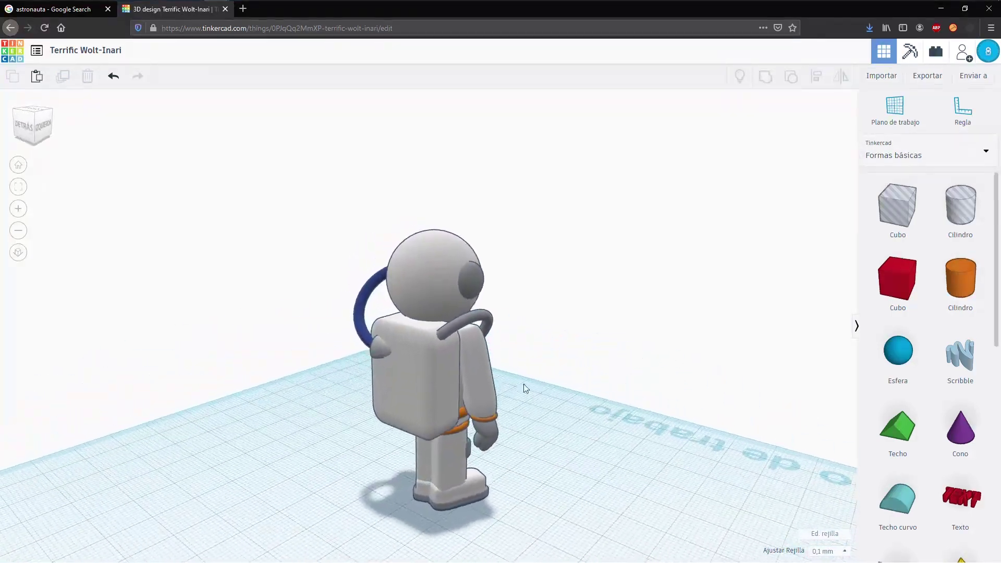
{"action": "left_click", "coordinate": [431, 402]}
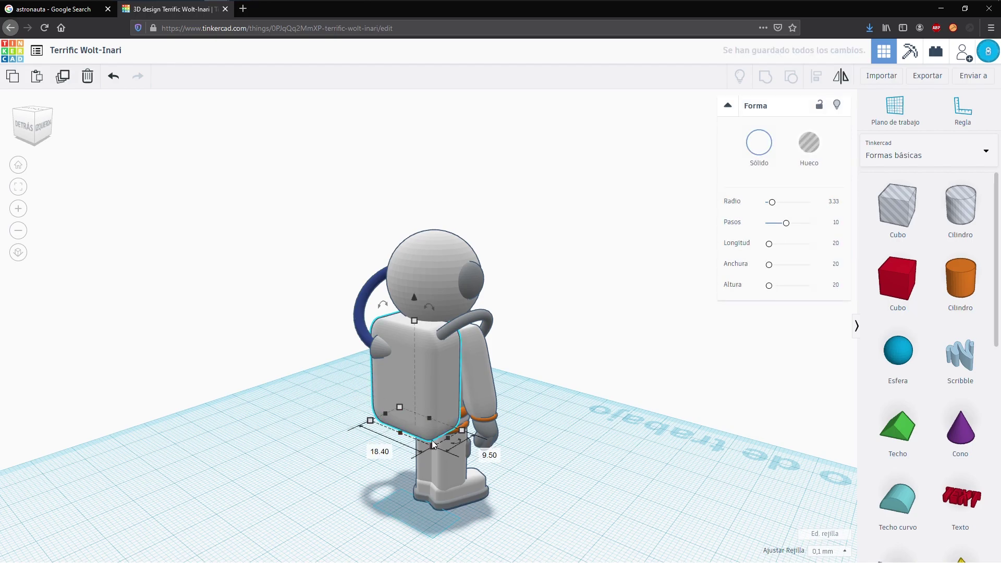
{"action": "left_click_drag", "start_coordinate": [407, 383], "coordinate": [382, 398]}
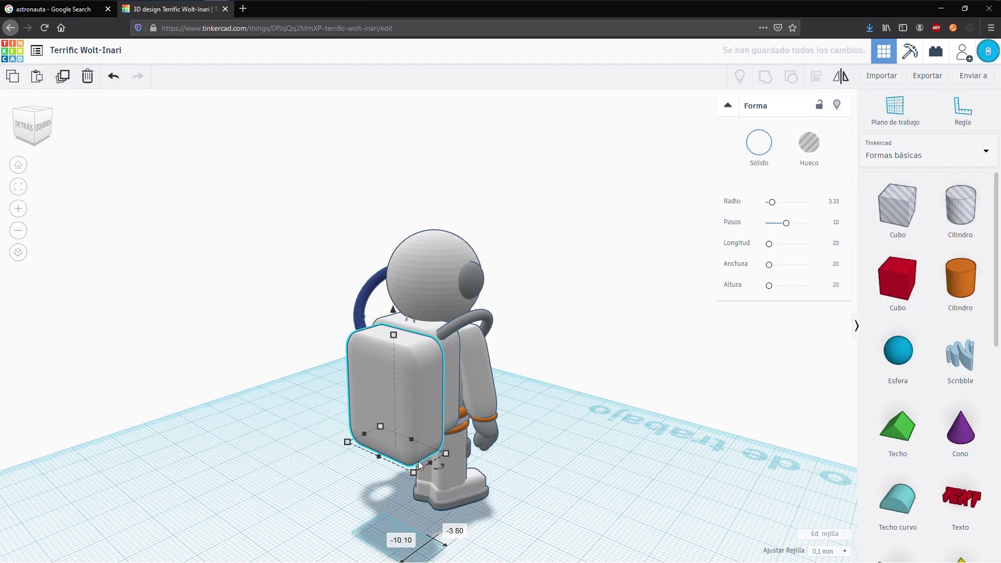
{"action": "left_click_drag", "start_coordinate": [413, 472], "coordinate": [406, 438]}
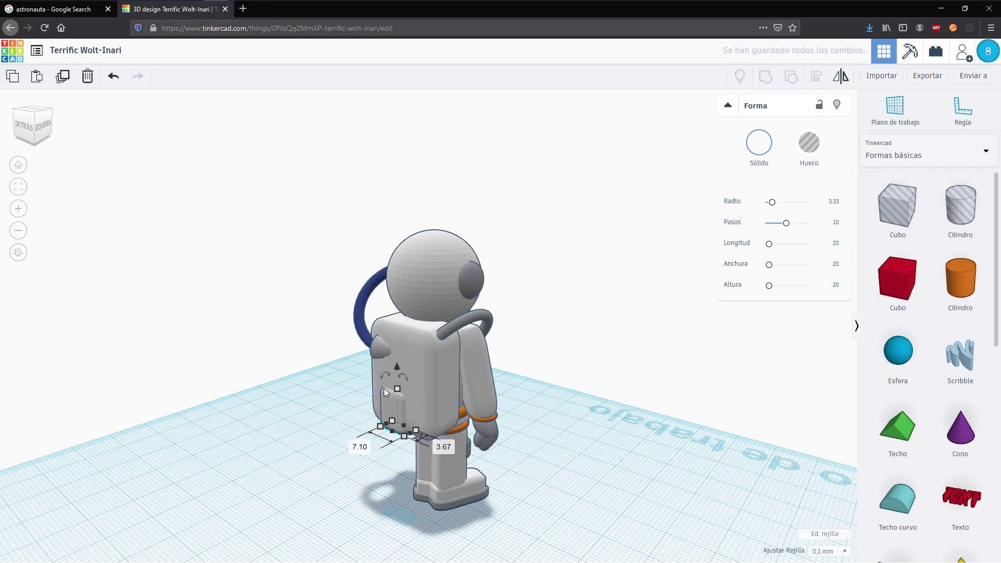
{"action": "left_click_drag", "start_coordinate": [400, 368], "coordinate": [387, 304]}
{"action": "right_click_drag", "start_coordinate": [392, 315], "coordinate": [432, 393]}
{"action": "scroll", "coordinate": [491, 398], "scroll_direction": "up", "scroll_amount": 3}
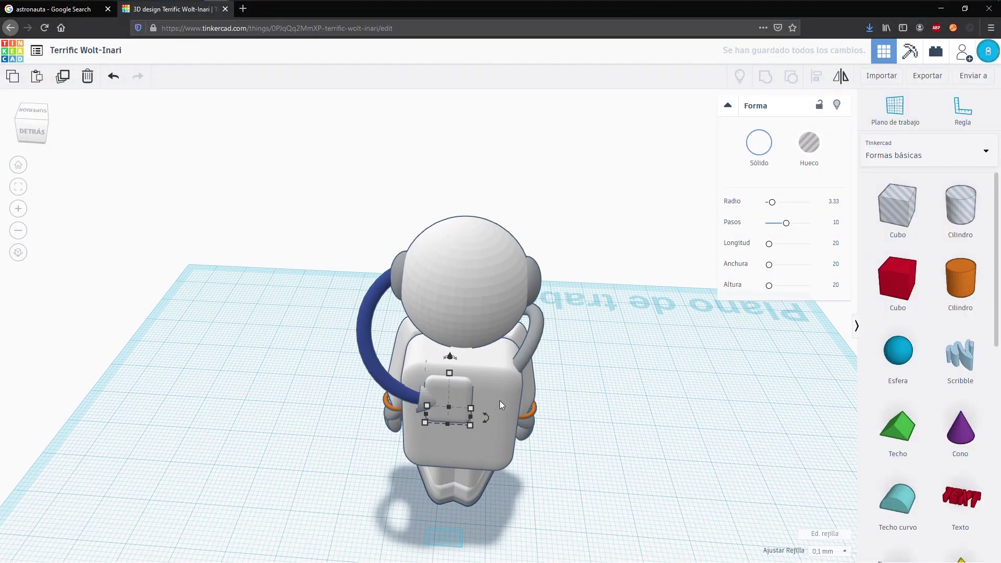
- Try blue on the connector where the air hose meets the backpack and set it back to light grey
{"action": "right_click_drag", "start_coordinate": [504, 400], "coordinate": [465, 364]}
{"action": "left_click", "coordinate": [464, 368]}
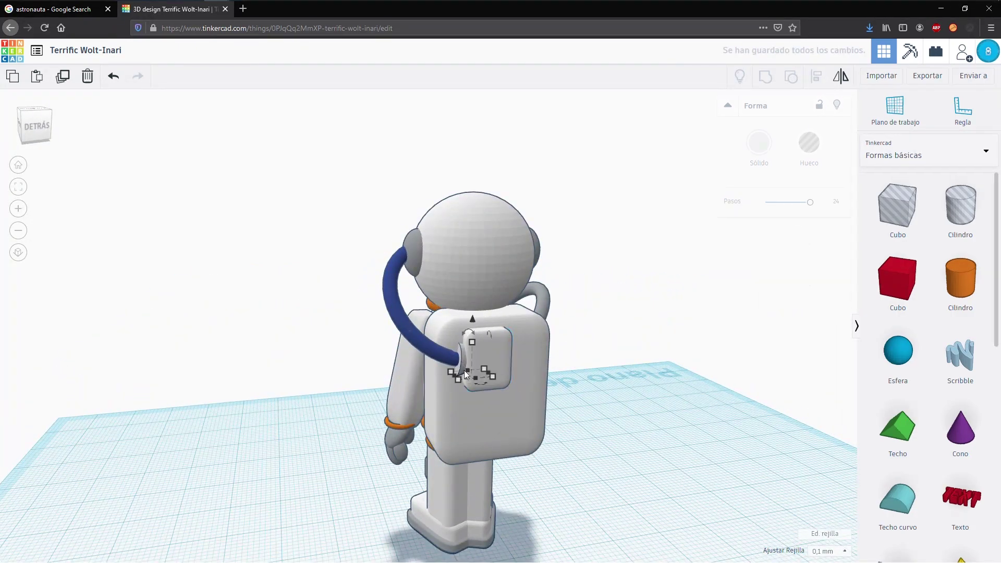
{"action": "left_click", "coordinate": [759, 142]}
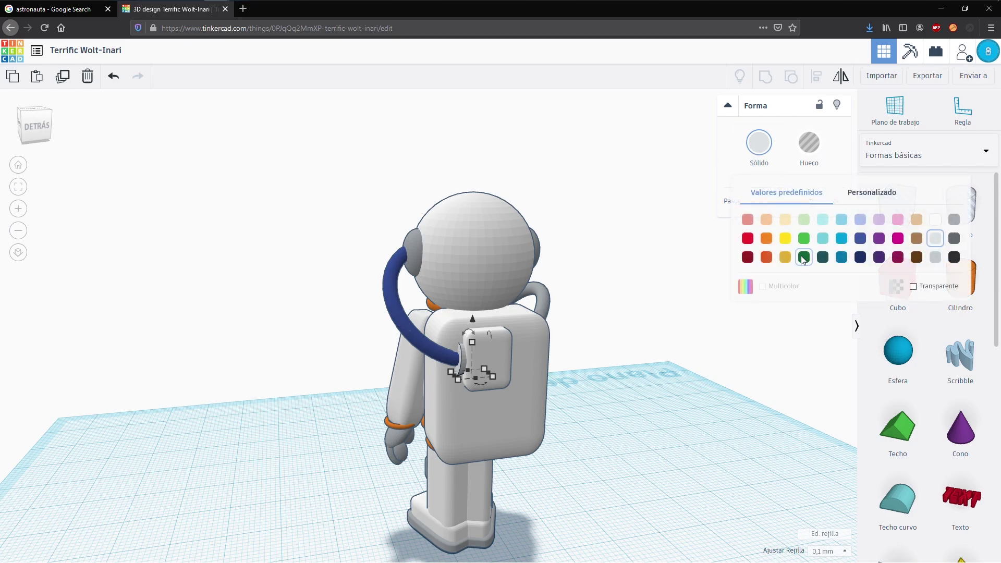
{"action": "left_click", "coordinate": [859, 238]}
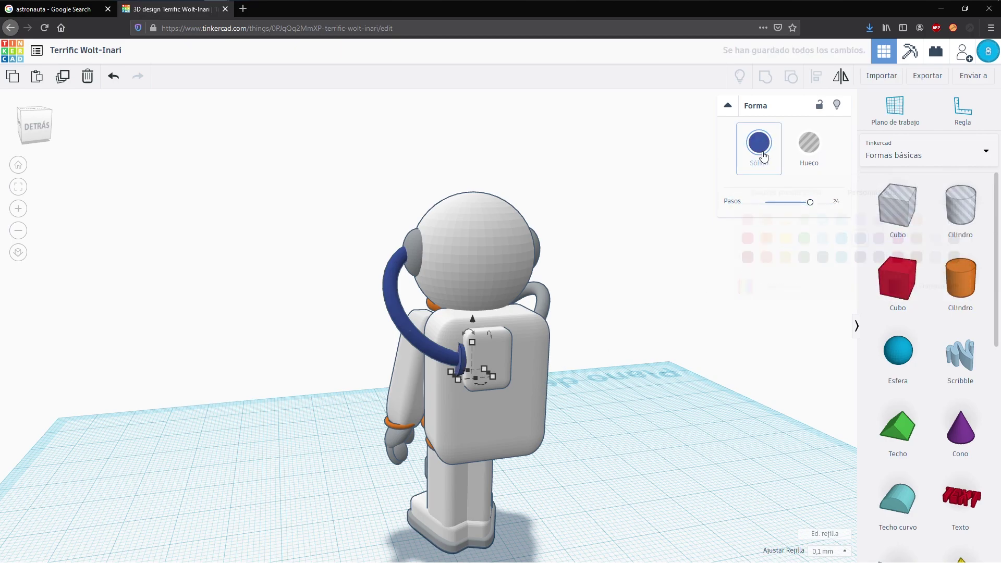
{"action": "left_click", "coordinate": [935, 238]}
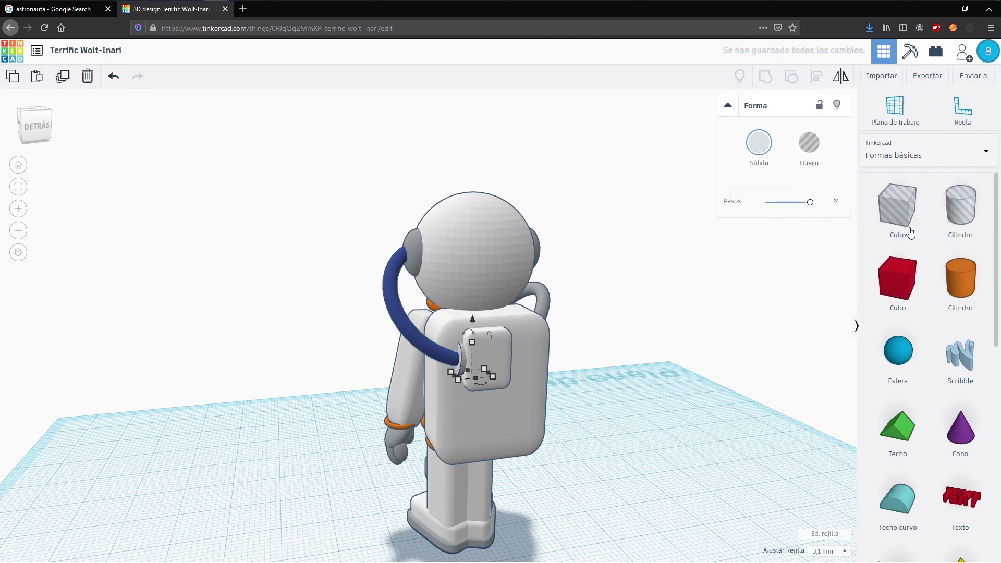
- Duplicate the small backpack pocket and place the copy beside it on the side nearer the grey hose
{"action": "right_click_drag", "start_coordinate": [642, 345], "coordinate": [383, 364]}
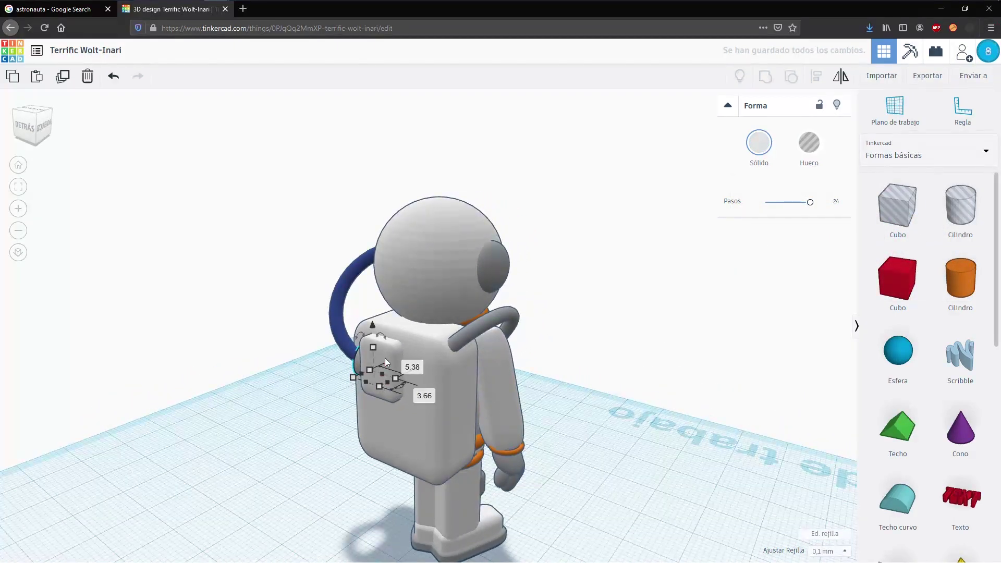
{"action": "left_click", "coordinate": [385, 347]}
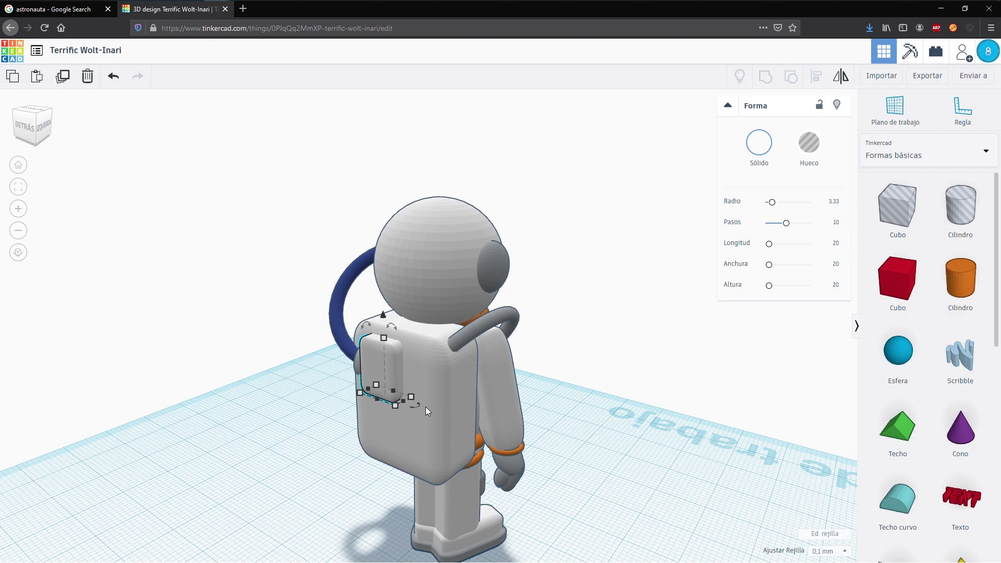
{"action": "key", "text": "Right"}
{"action": "key", "text": "Right"}
{"action": "key", "text": "Right"}
{"action": "left_click_drag", "start_coordinate": [411, 410], "coordinate": [445, 401]}
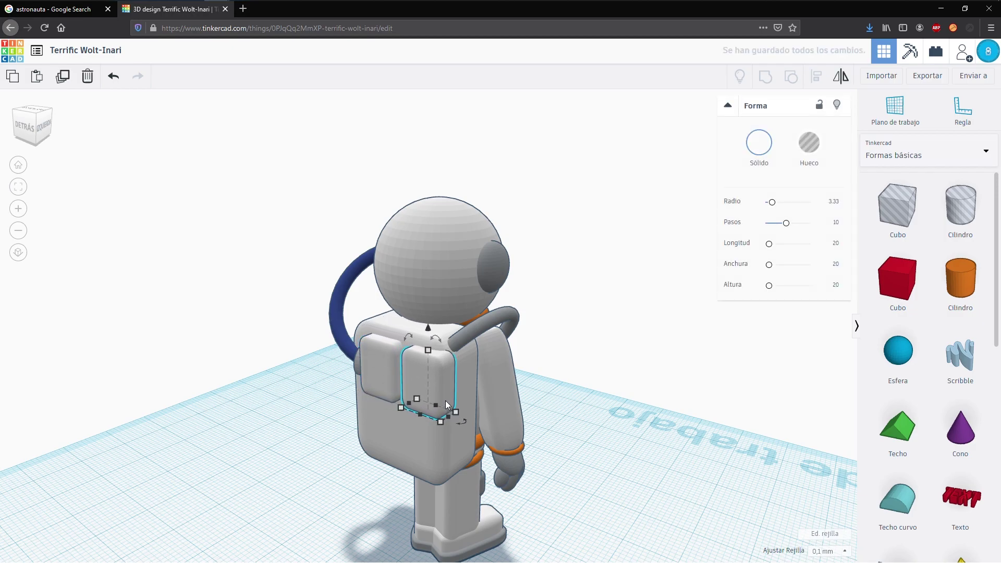
- Raise the second pocket to the backpack's upper edge and push it into the backpack
{"action": "left_click_drag", "start_coordinate": [428, 327], "coordinate": [441, 300]}
{"action": "right_click_drag", "start_coordinate": [441, 300], "coordinate": [496, 344]}
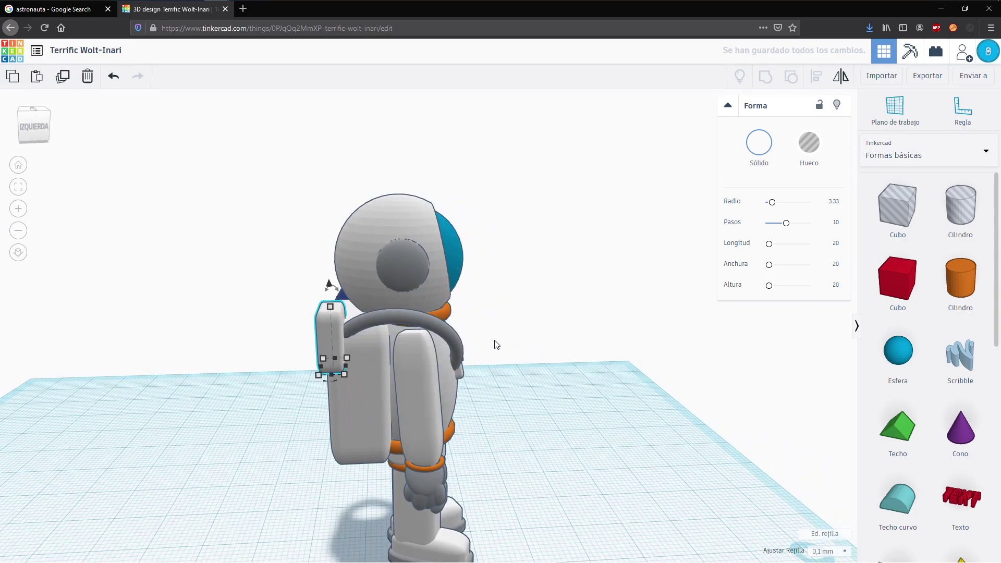
{"action": "key", "text": "Right"}
{"action": "key", "text": "Right"}
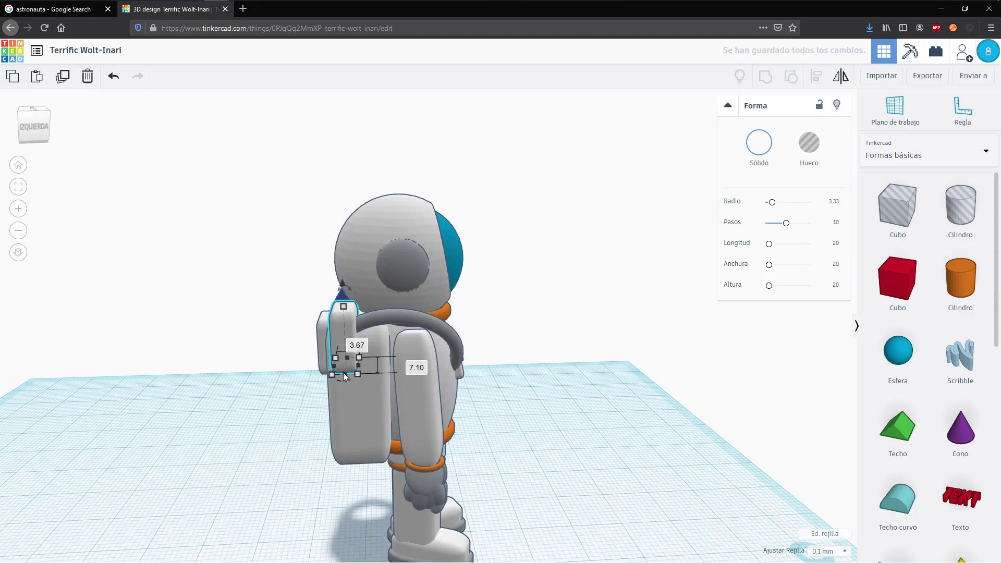
- Shorten the second pocket at the grey hose's rear end, keeping its 7.10 by 3.67 mm base, and deselect it
{"action": "left_click_drag", "start_coordinate": [343, 307], "coordinate": [346, 287]}
{"action": "right_click_drag", "start_coordinate": [363, 376], "coordinate": [533, 399]}
{"action": "left_click", "coordinate": [524, 384]}
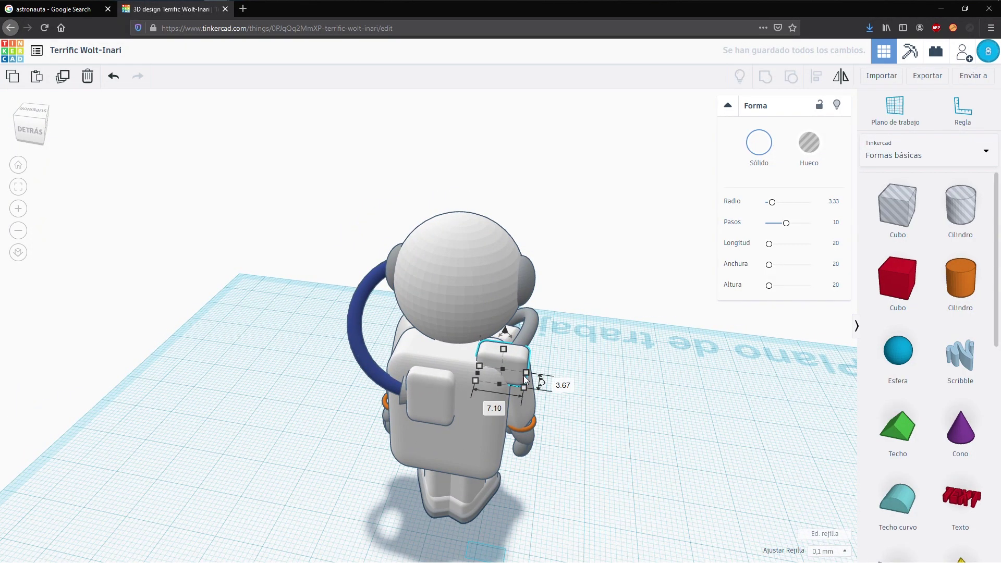
{"action": "right_click_drag", "start_coordinate": [513, 381], "coordinate": [227, 352]}
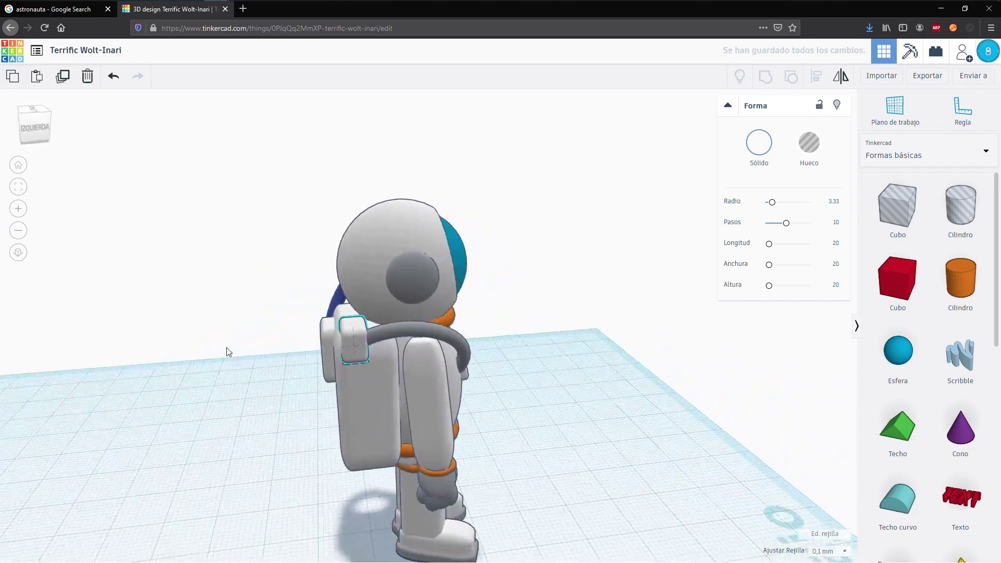
{"action": "left_click", "coordinate": [504, 365]}
- Add a green roof shape, thin it to 4.20 mm and move it up in front of the astronaut's chest
{"action": "right_click_drag", "start_coordinate": [504, 365], "coordinate": [280, 357]}
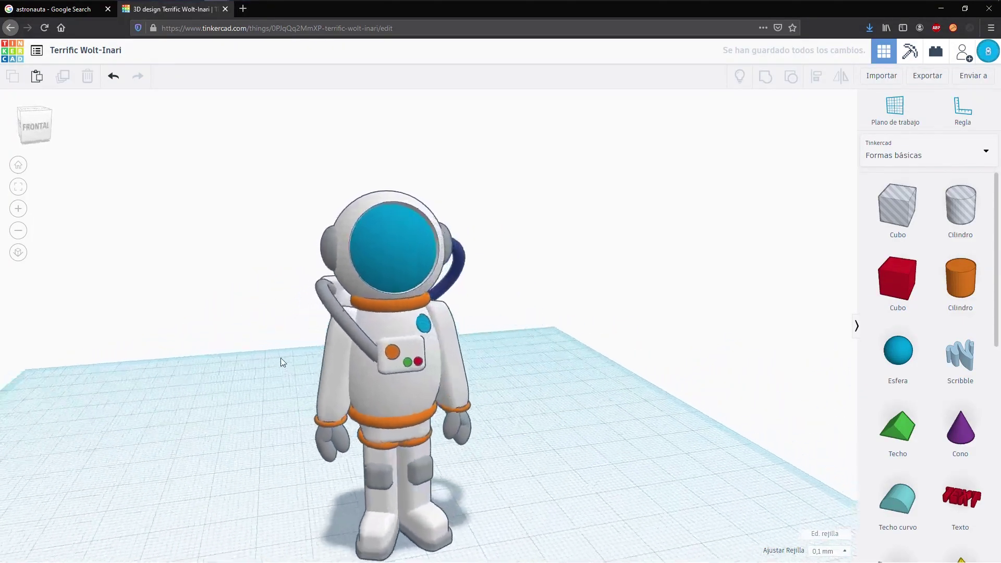
{"action": "scroll", "coordinate": [281, 357], "scroll_direction": "down", "scroll_amount": 5}
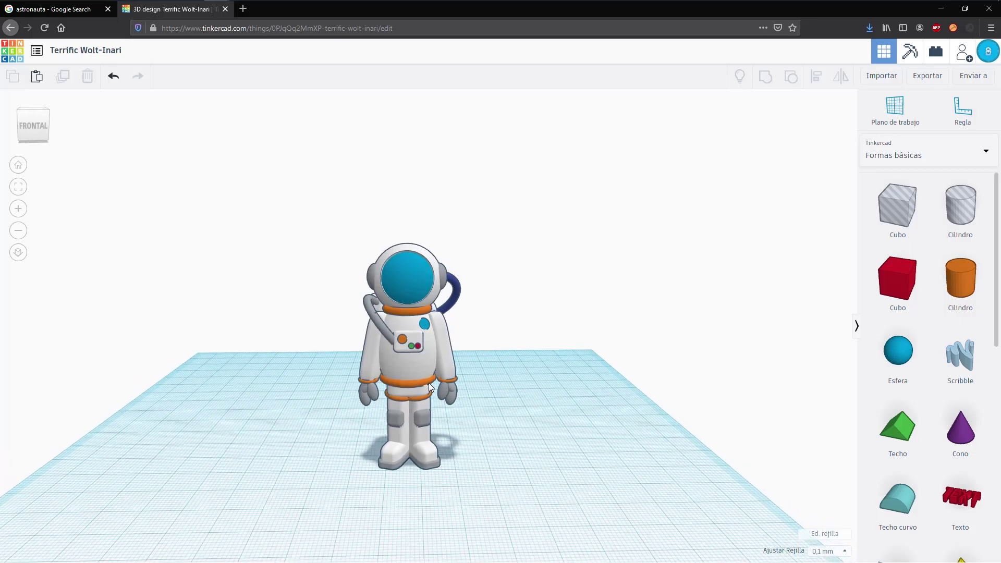
{"action": "scroll", "coordinate": [410, 382], "scroll_direction": "up", "scroll_amount": 3}
{"action": "right_click_drag", "start_coordinate": [409, 383], "coordinate": [414, 402]}
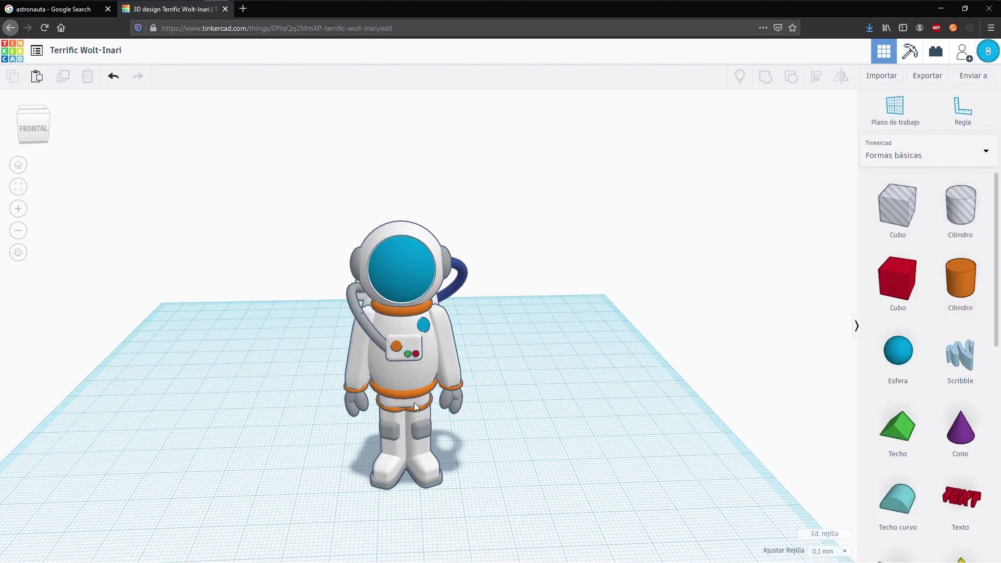
{"action": "scroll", "coordinate": [407, 400], "scroll_direction": "up", "scroll_amount": 3}
{"action": "mouse_move", "coordinate": [456, 385]}
{"action": "right_mouse_down"}
{"action": "mouse_move", "coordinate": [344, 383]}
{"action": "mouse_move", "coordinate": [459, 382]}
{"action": "right_mouse_up"}
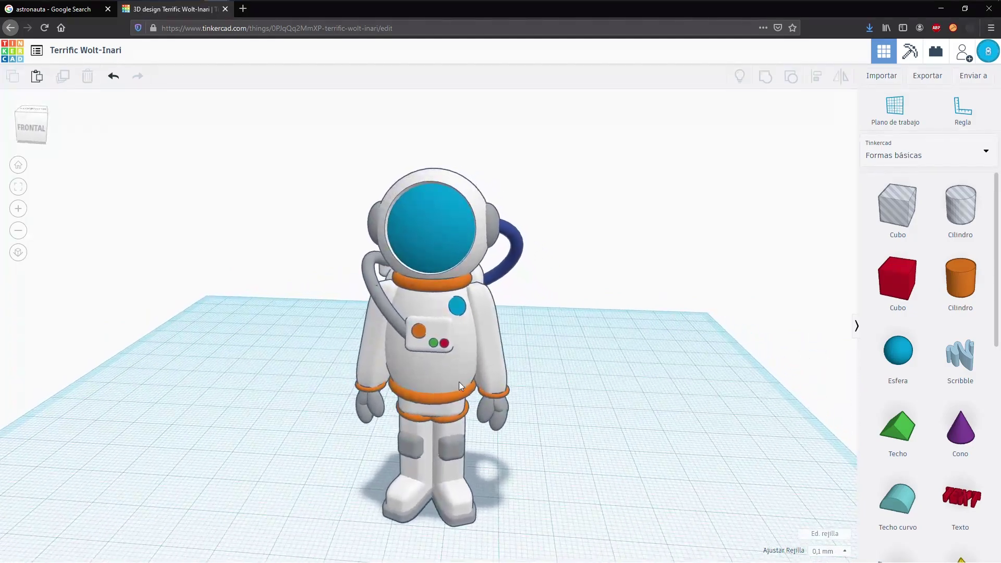
{"action": "left_click_drag", "start_coordinate": [910, 434], "coordinate": [589, 455]}
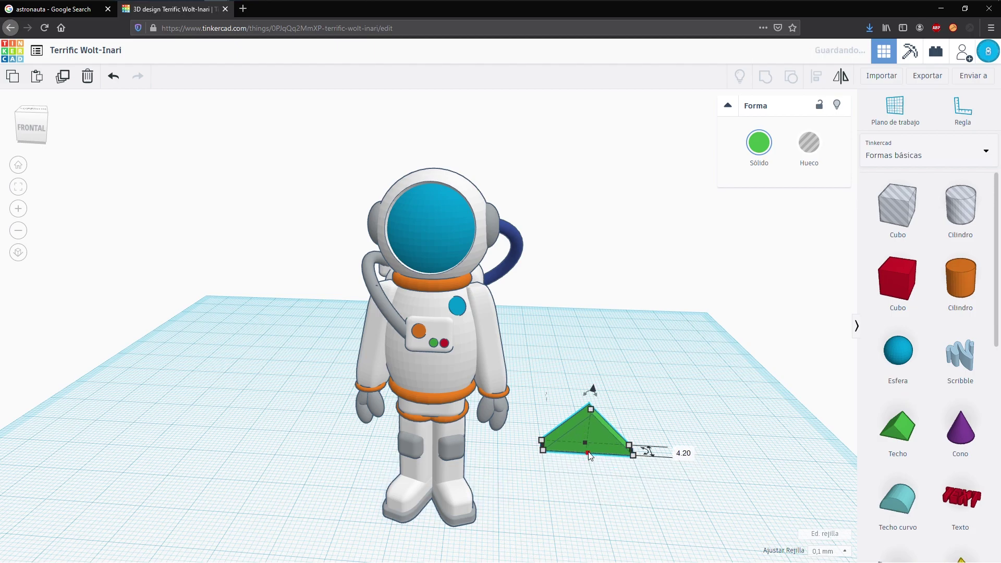
{"action": "left_click_drag", "start_coordinate": [591, 390], "coordinate": [453, 321]}
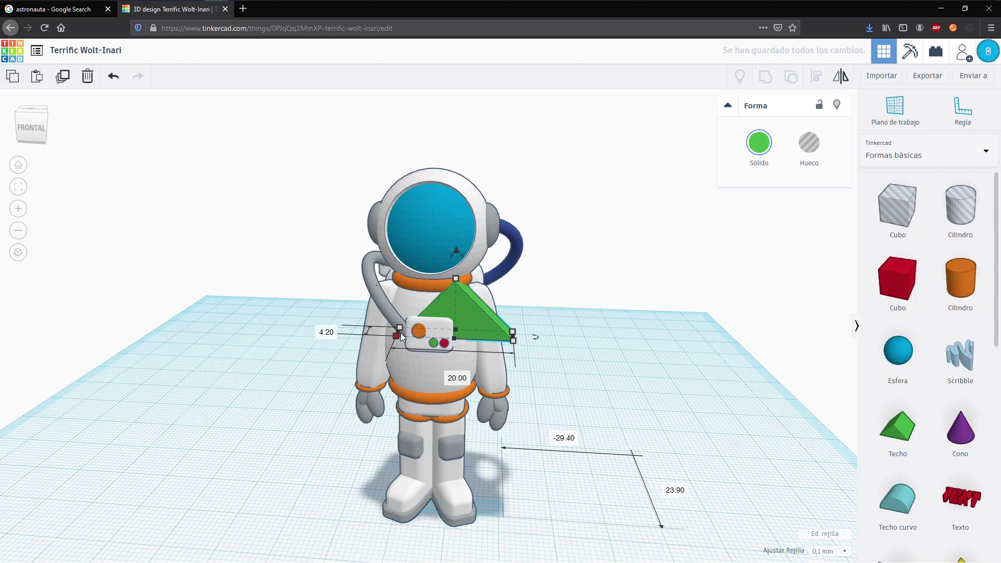
- Try to resize the green roof proportionally from its corner and undo the resizing
{"action": "left_click_drag", "start_coordinate": [400, 333], "coordinate": [429, 337], "text": "shift"}
{"action": "left_click_drag", "start_coordinate": [249, 329], "coordinate": [272, 381], "text": "shift"}
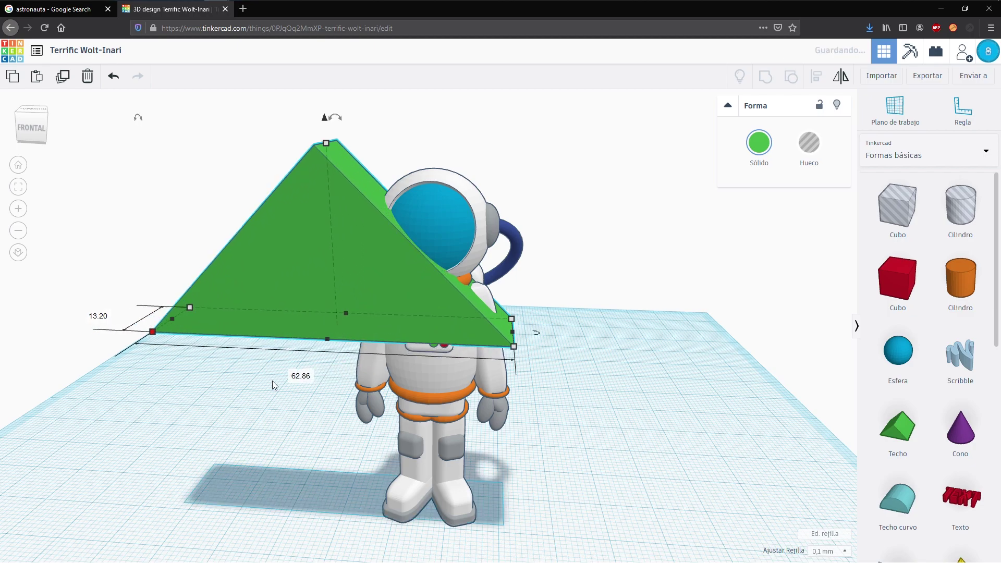
{"action": "key", "text": "ctrl+z"}
{"action": "key", "text": "ctrl+z"}
{"action": "key", "text": "ctrl+z"}
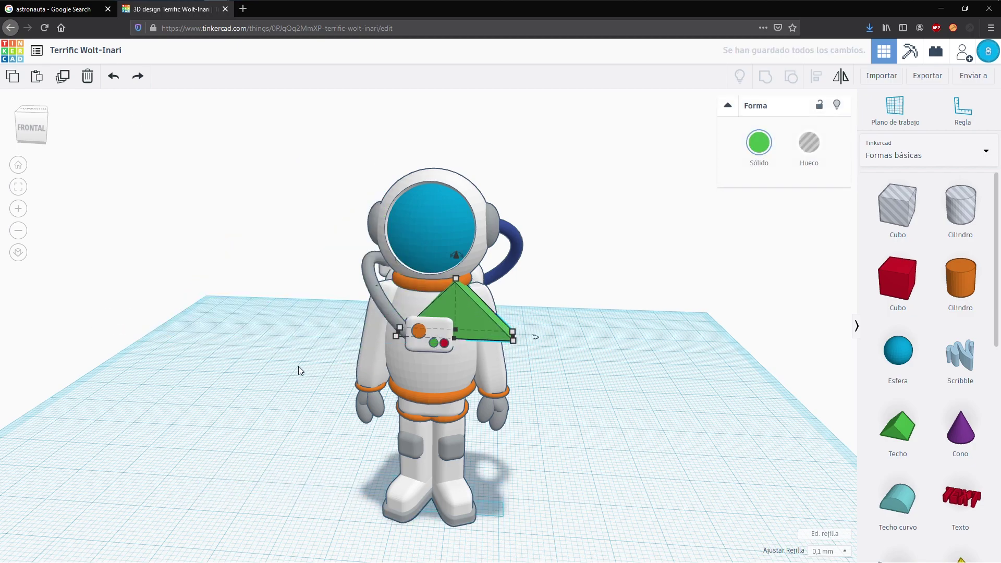
- Shrink the green roof proportionally from its corner to a small triangle about 0.80 mm thick beside the chest
{"action": "right_click_drag", "start_coordinate": [395, 336], "coordinate": [392, 365]}
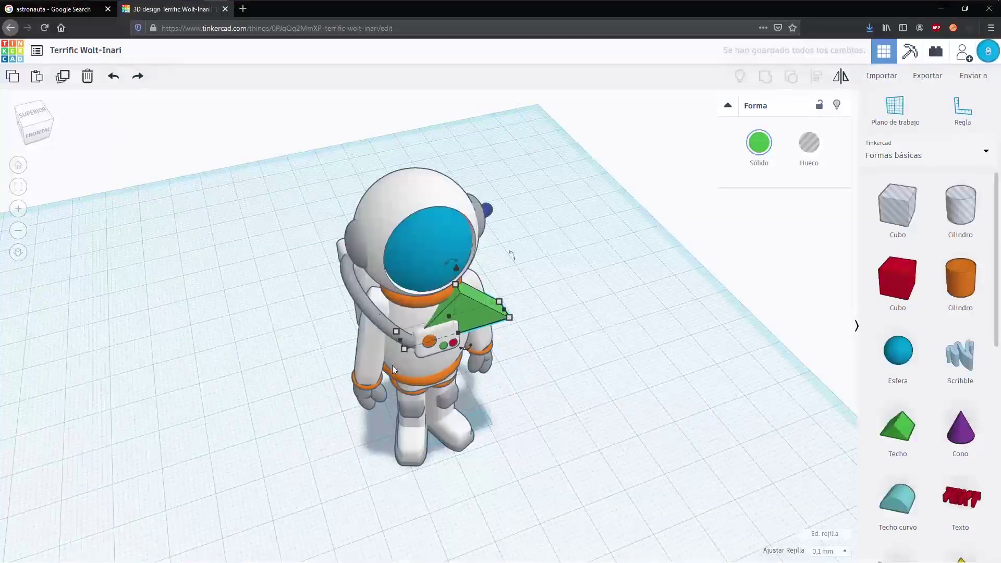
{"action": "left_click_drag", "start_coordinate": [415, 345], "coordinate": [485, 309]}
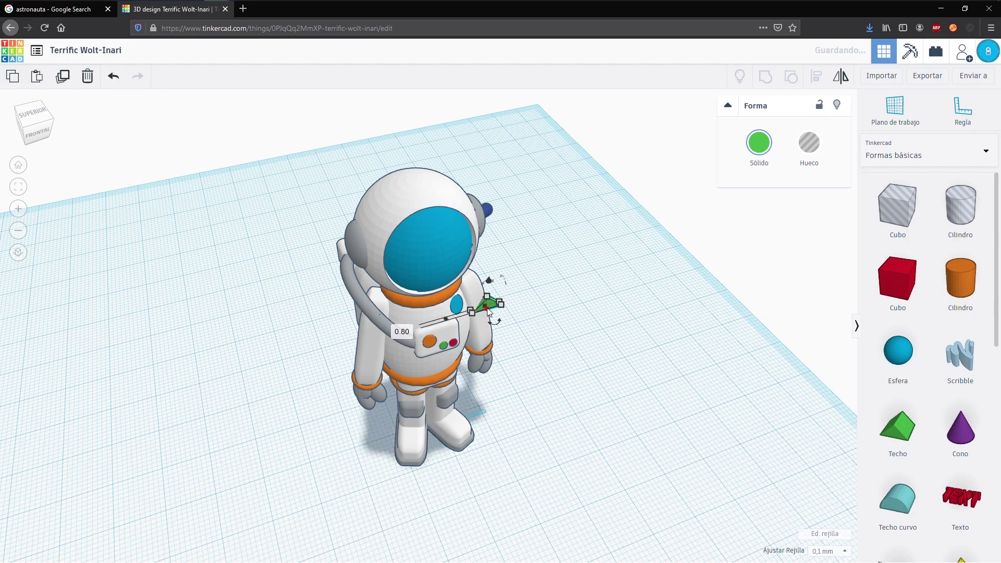
- Recolour the small green triangle light grey and nudge it forward and sideways to the chest beside the blue disc
{"action": "left_click", "coordinate": [764, 151]}
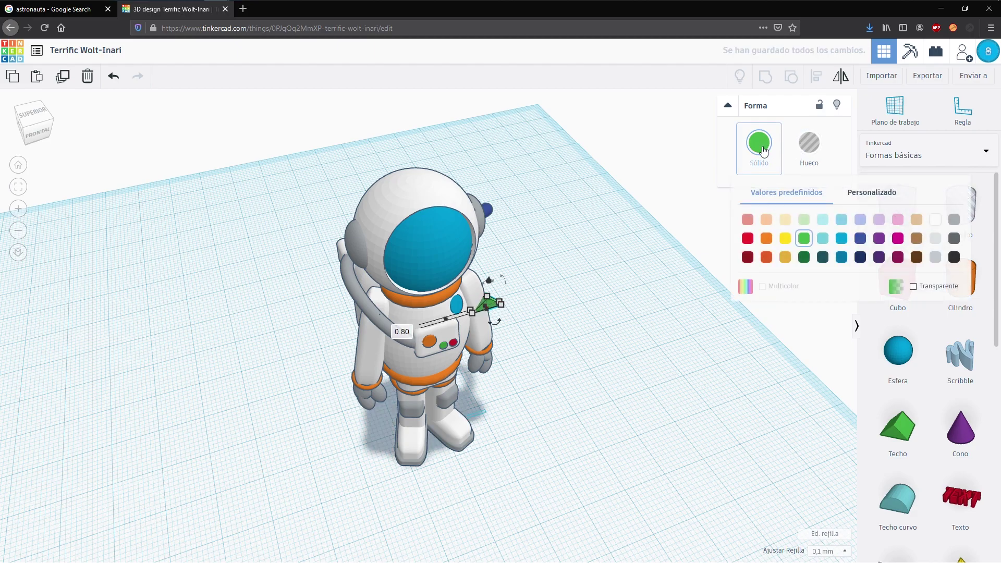
{"action": "left_click", "coordinate": [941, 241]}
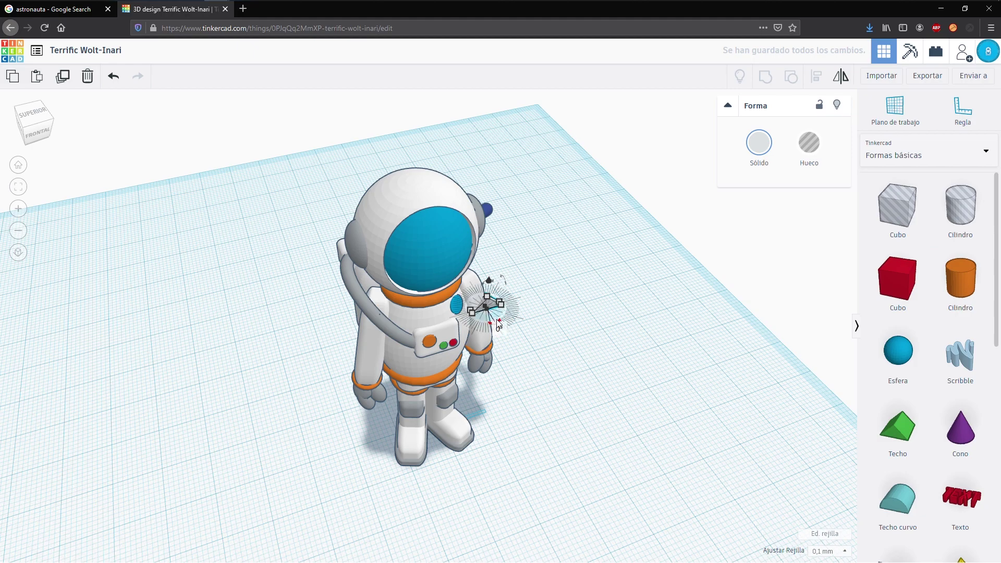
{"action": "key", "text": "Down"}
{"action": "key", "text": "Down"}
{"action": "key", "text": "Down"}
{"action": "key", "text": "Down"}
{"action": "key", "text": "Down"}
{"action": "key", "text": "Down"}
{"action": "key", "text": "Down"}
{"action": "key", "text": "Down"}
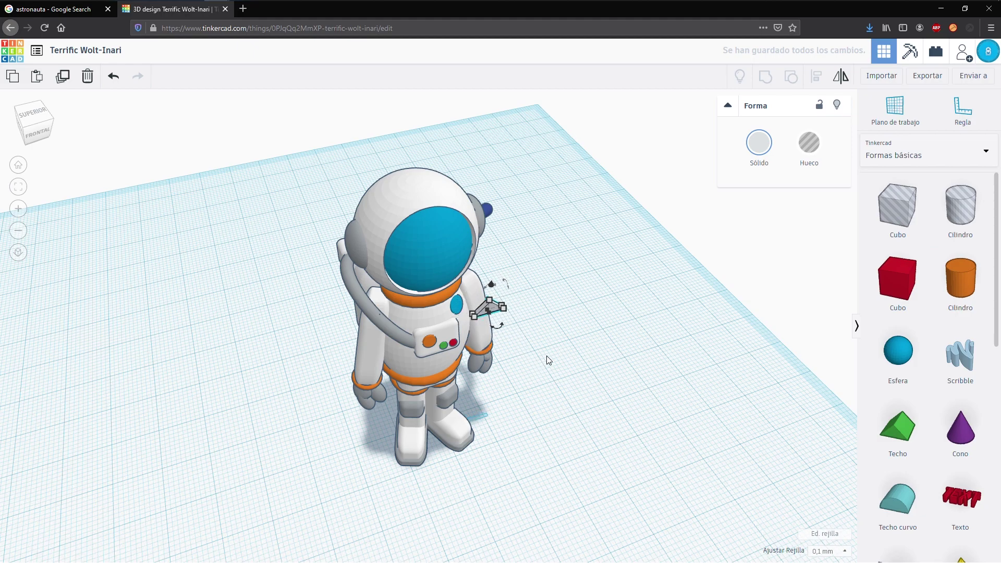
{"action": "key", "text": "Left"}
{"action": "key", "text": "Left"}
{"action": "key", "text": "Left"}
{"action": "key", "text": "Left"}
{"action": "key", "text": "Left"}
{"action": "key", "text": "Left"}
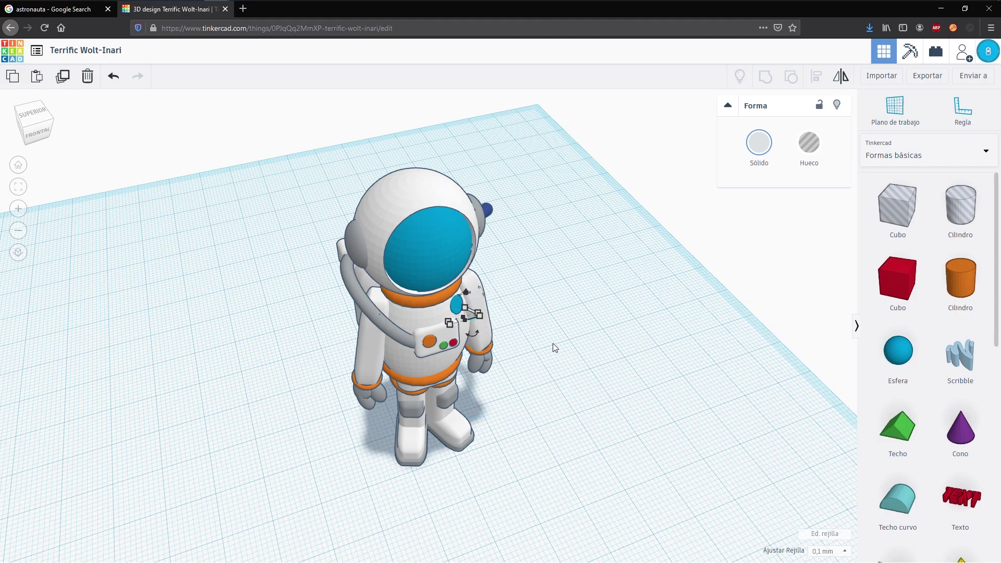
- Raise the grey triangle 4.70 mm and nudge it sideways in front of the chest's blue disc
{"action": "right_click_drag", "start_coordinate": [548, 323], "coordinate": [463, 302]}
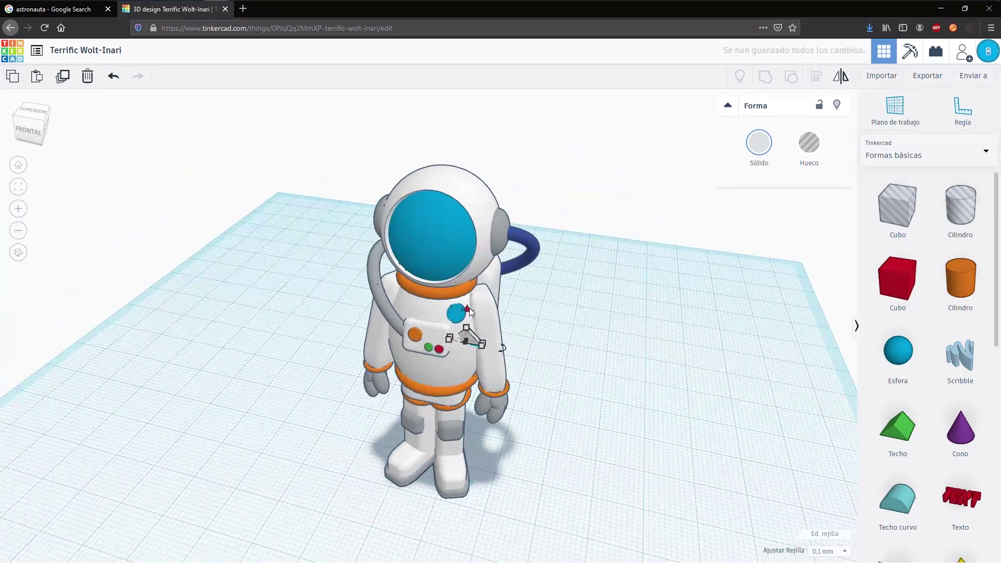
{"action": "left_click_drag", "start_coordinate": [466, 301], "coordinate": [462, 283]}
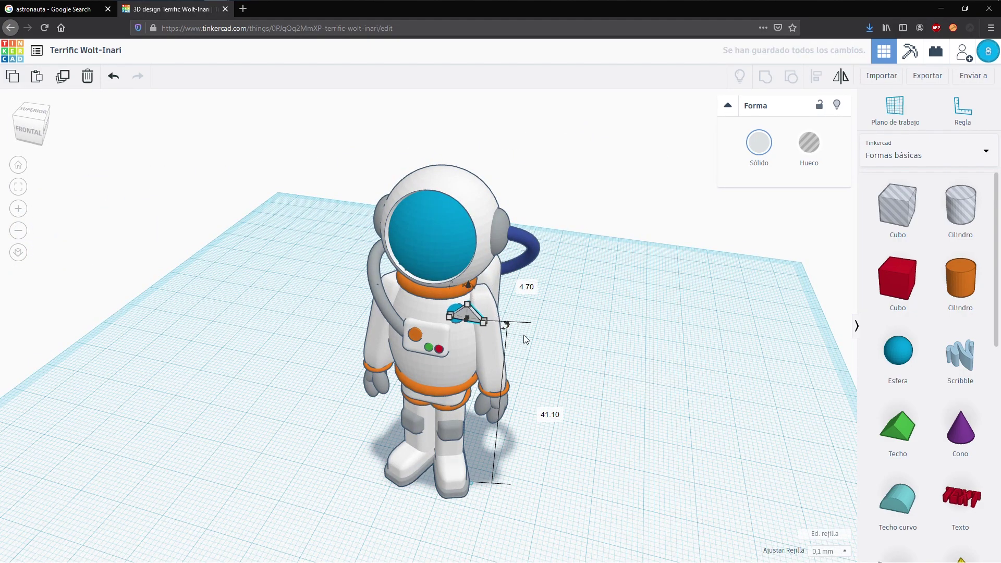
{"action": "key", "text": "Left"}
{"action": "key", "text": "Left"}
{"action": "key", "text": "Left"}
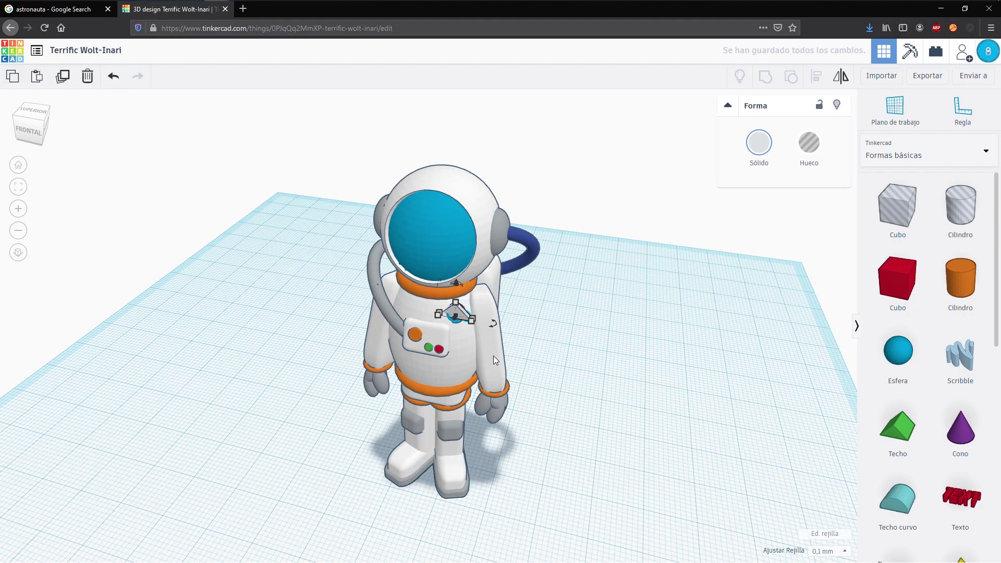
- Shrink the grey triangle proportionally from its corner to a 2.36 by 0.48 mm base
{"action": "right_click_drag", "start_coordinate": [380, 402], "coordinate": [427, 347]}
{"action": "scroll", "coordinate": [429, 343], "scroll_direction": "up", "scroll_amount": 4}
{"action": "middle_click_drag", "start_coordinate": [430, 343], "coordinate": [443, 409]}
{"action": "left_click_drag", "start_coordinate": [492, 284], "coordinate": [396, 270]}
{"action": "right_click_drag", "start_coordinate": [440, 279], "coordinate": [451, 349]}
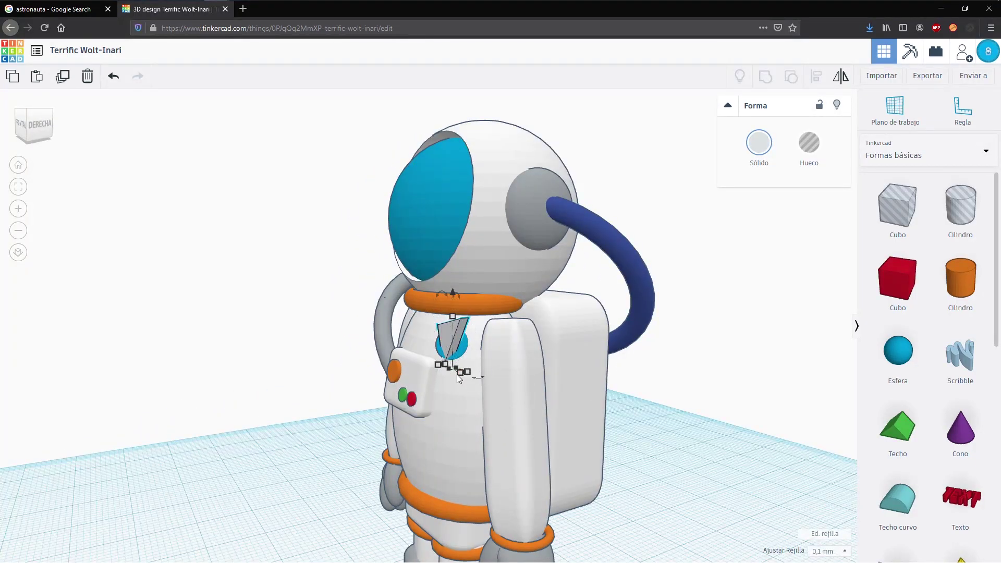
{"action": "left_click_drag", "start_coordinate": [461, 373], "coordinate": [457, 364]}
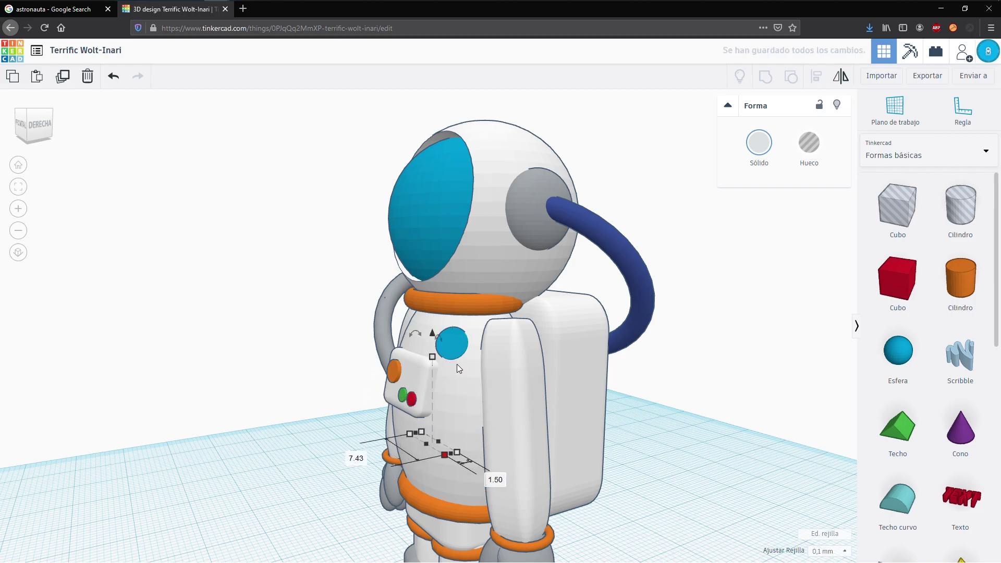
{"action": "key", "text": "ctrl+z"}
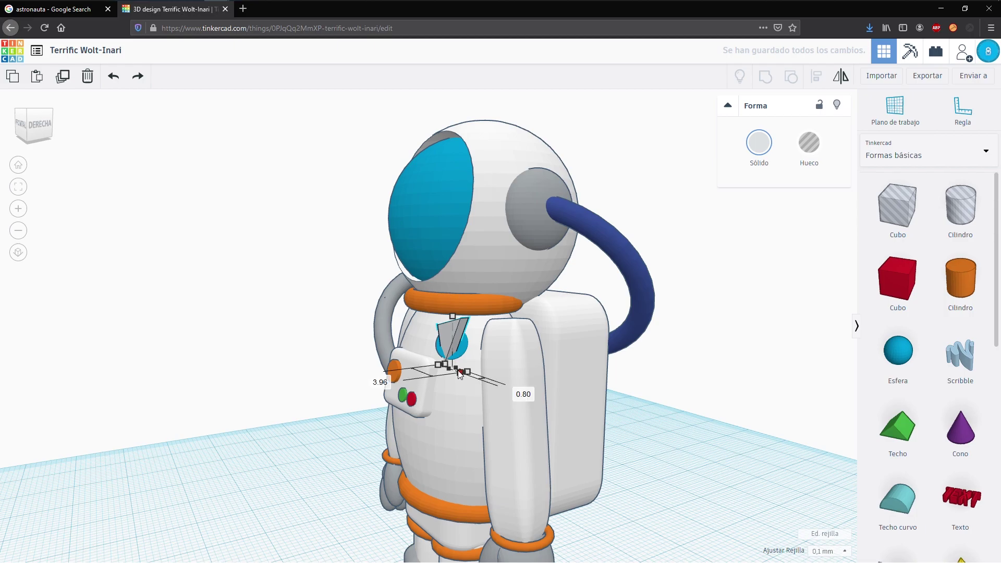
{"action": "key", "text": "ctrl+z"}
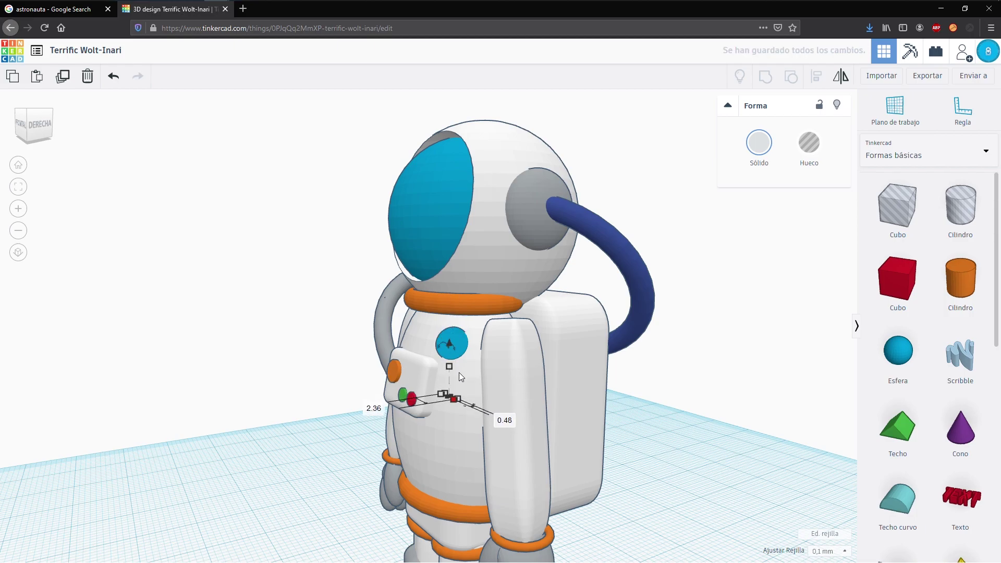
- Nudge the triangle forward out of the chest and raise it in front of the blue disc
{"action": "right_click_drag", "start_coordinate": [475, 370], "coordinate": [689, 428]}
{"action": "key", "text": "Down"}
{"action": "key", "text": "Down"}
{"action": "key", "text": "Down"}
{"action": "key", "text": "Down"}
{"action": "key", "text": "Down"}
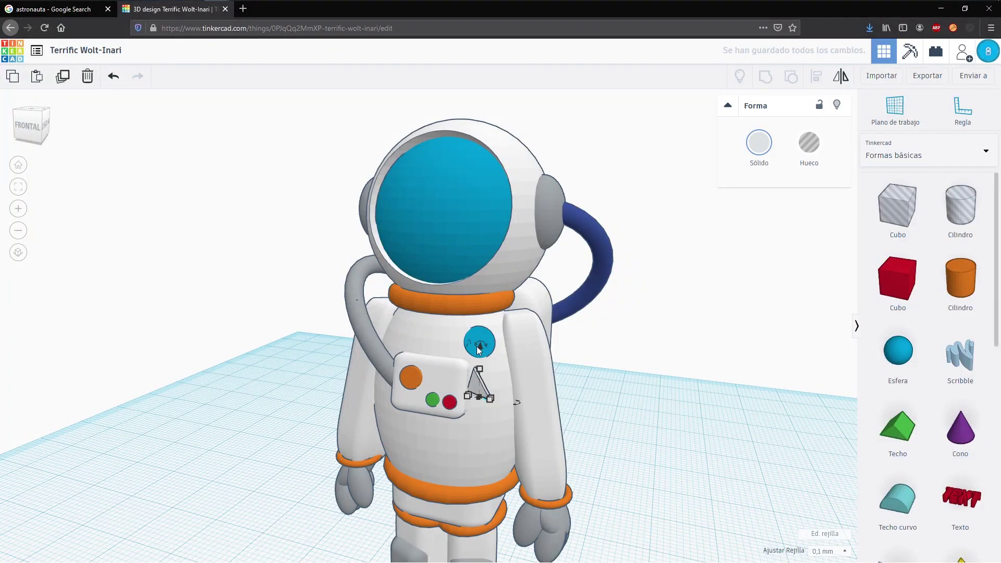
{"action": "left_click_drag", "start_coordinate": [480, 346], "coordinate": [482, 305]}
- Turn the triangle 30° about its vertical axis and shift it onto the blue disc
{"action": "right_click_drag", "start_coordinate": [615, 361], "coordinate": [577, 415]}
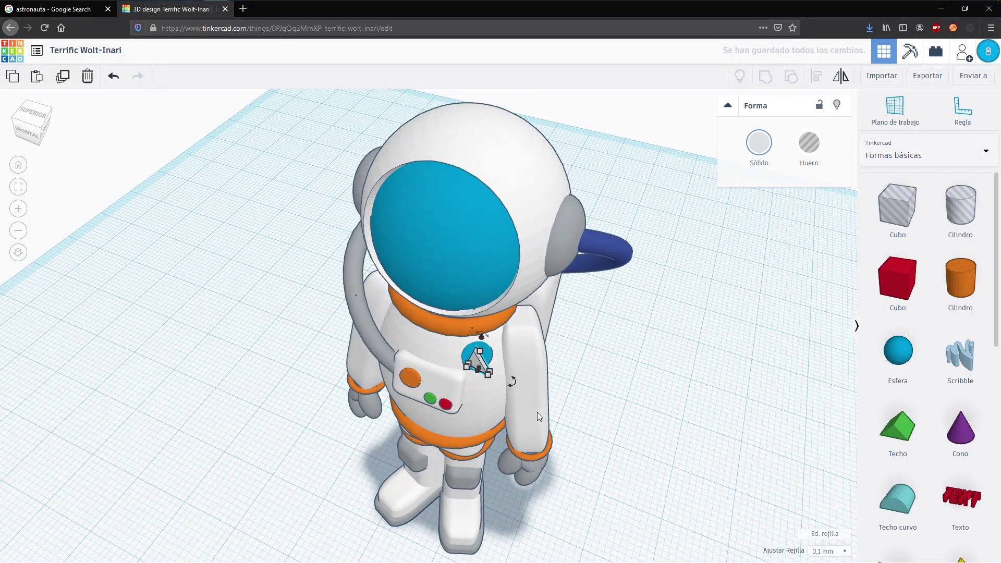
{"action": "left_click_drag", "start_coordinate": [505, 388], "coordinate": [505, 390]}
{"action": "scroll", "coordinate": [510, 378], "scroll_direction": "up", "scroll_amount": 5}
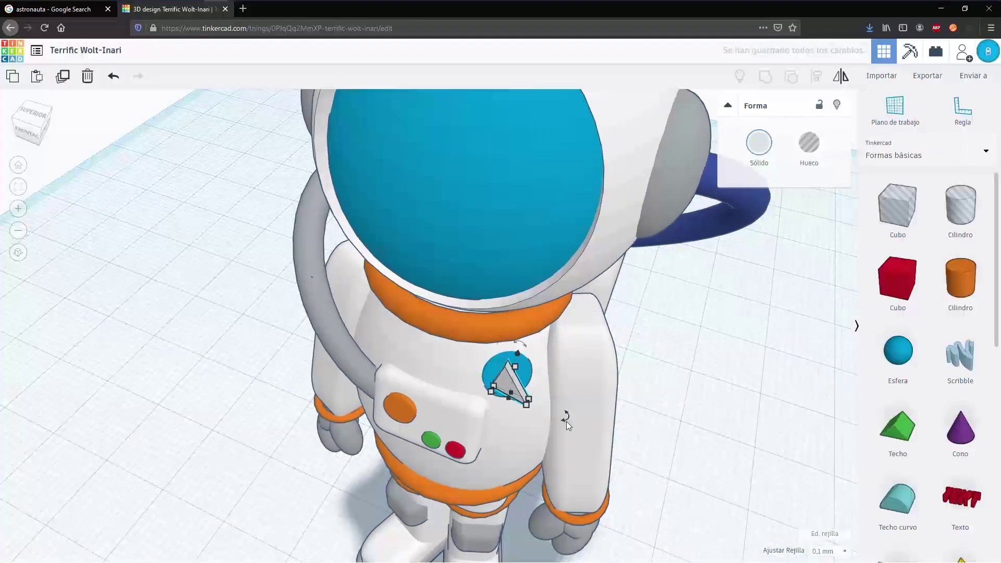
{"action": "left_click_drag", "start_coordinate": [568, 421], "coordinate": [569, 395]}
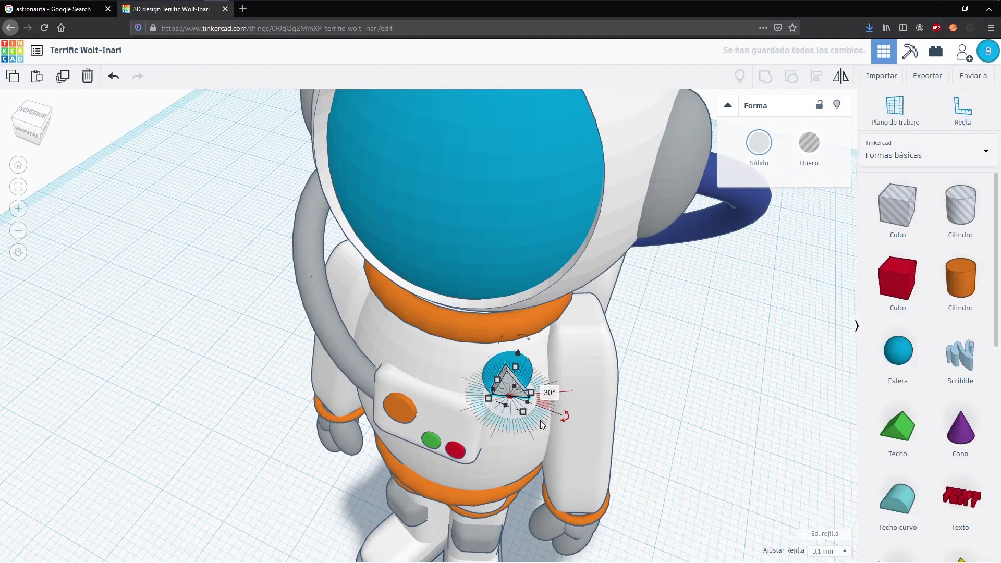
{"action": "left_click_drag", "start_coordinate": [541, 424], "coordinate": [541, 415]}
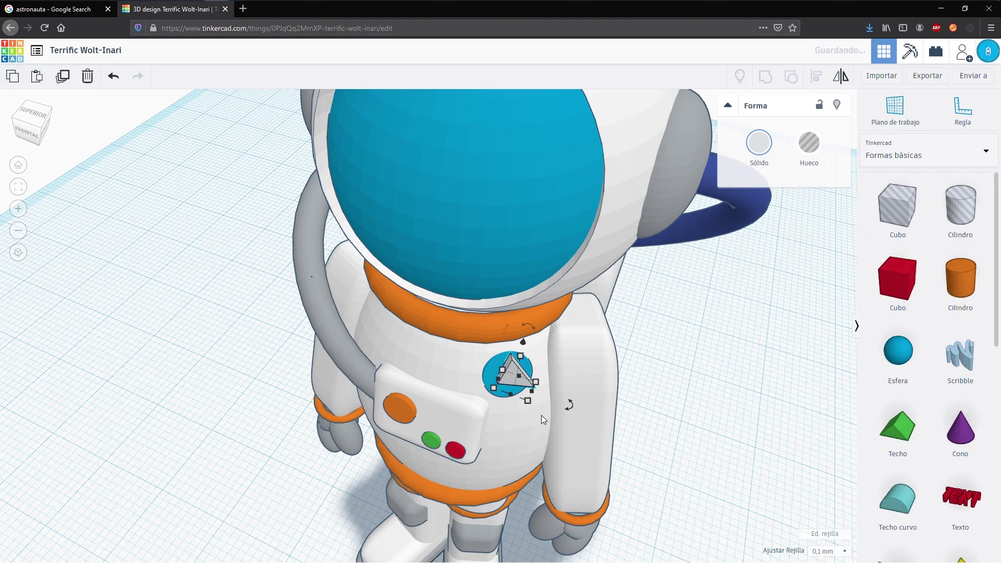
- Tilt the triangle sideways by -23°, lower it about 0.55 mm and nudge it towards the blue disc's centre
{"action": "right_click_drag", "start_coordinate": [533, 416], "coordinate": [487, 385]}
{"action": "left_click", "coordinate": [510, 344]}
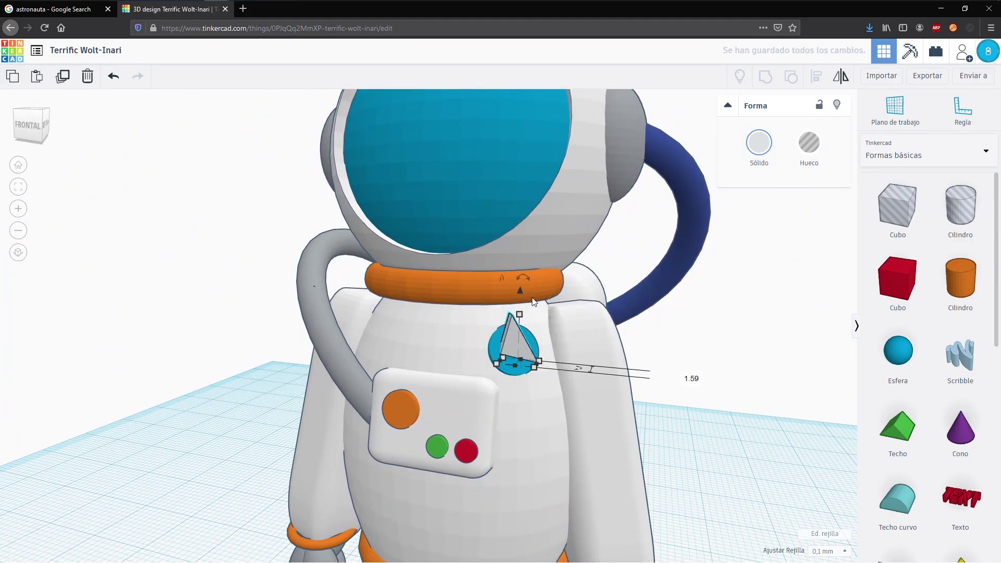
{"action": "scroll", "coordinate": [532, 301], "scroll_direction": "up", "scroll_amount": 3}
{"action": "left_click_drag", "start_coordinate": [549, 265], "coordinate": [514, 251]}
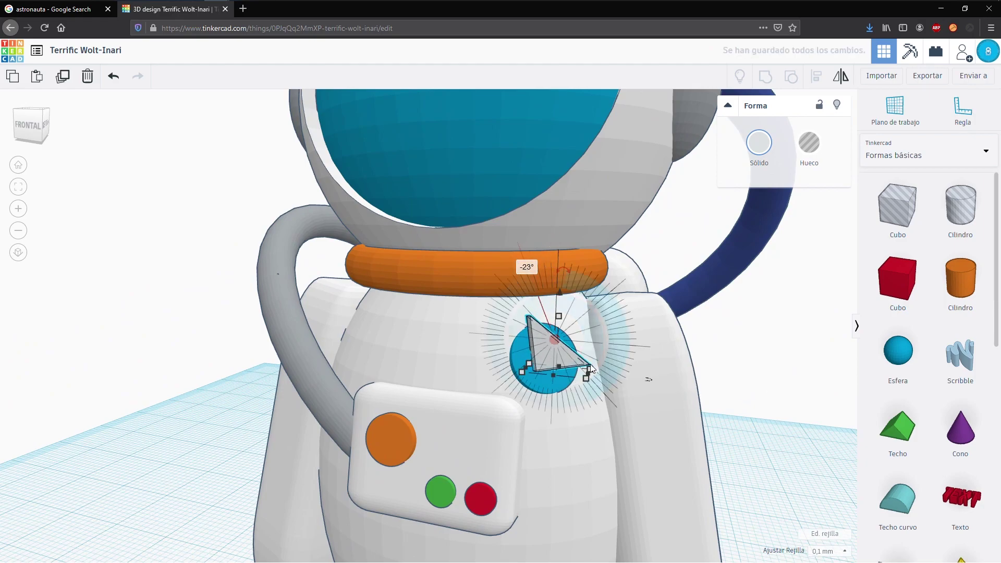
{"action": "left_click_drag", "start_coordinate": [560, 295], "coordinate": [554, 302]}
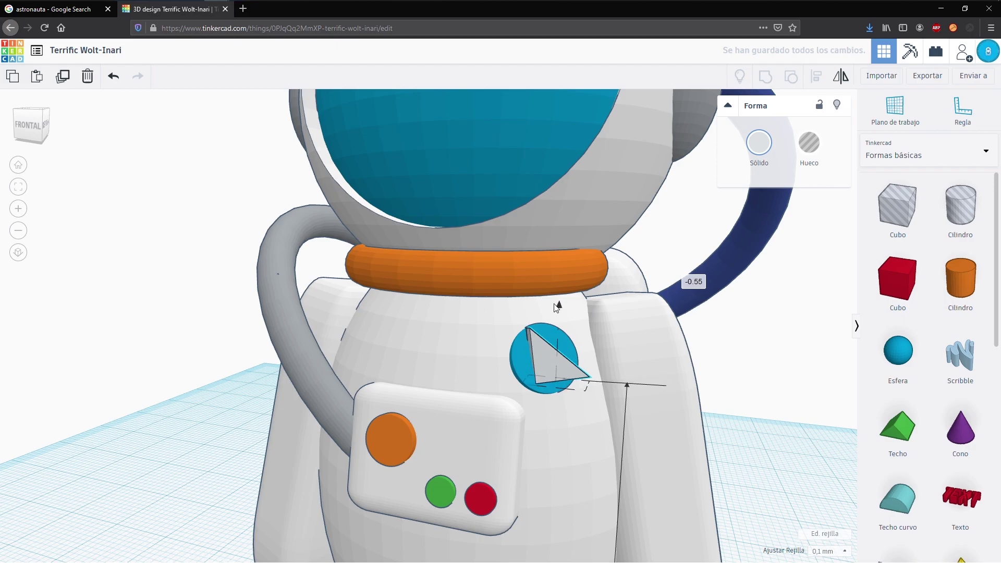
{"action": "key", "text": "Left"}
{"action": "key", "text": "Left"}
{"action": "key", "text": "Left"}
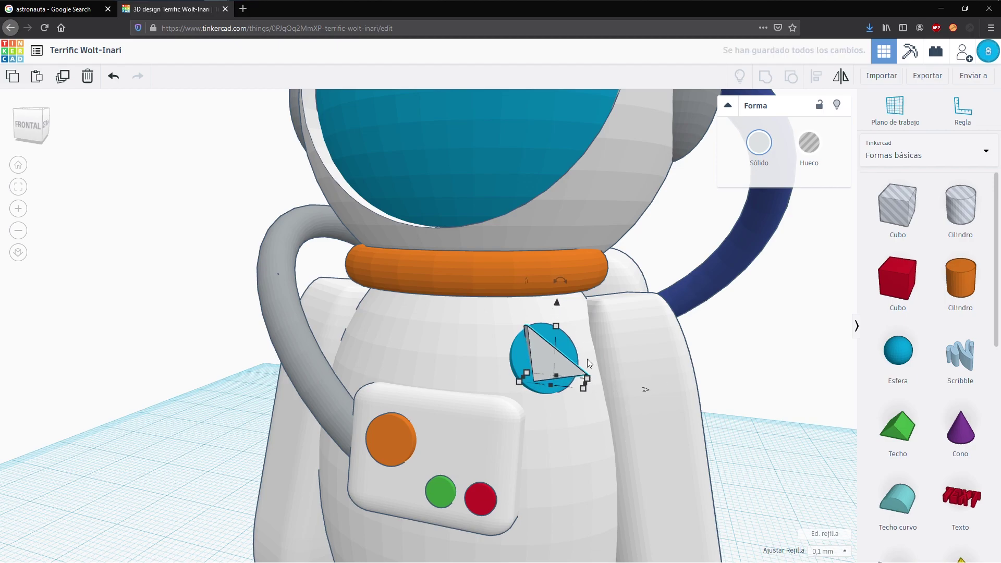
- Tilt the triangle backwards so that its face follows the slope of the blue disc
{"action": "right_click_drag", "start_coordinate": [575, 389], "coordinate": [533, 264]}
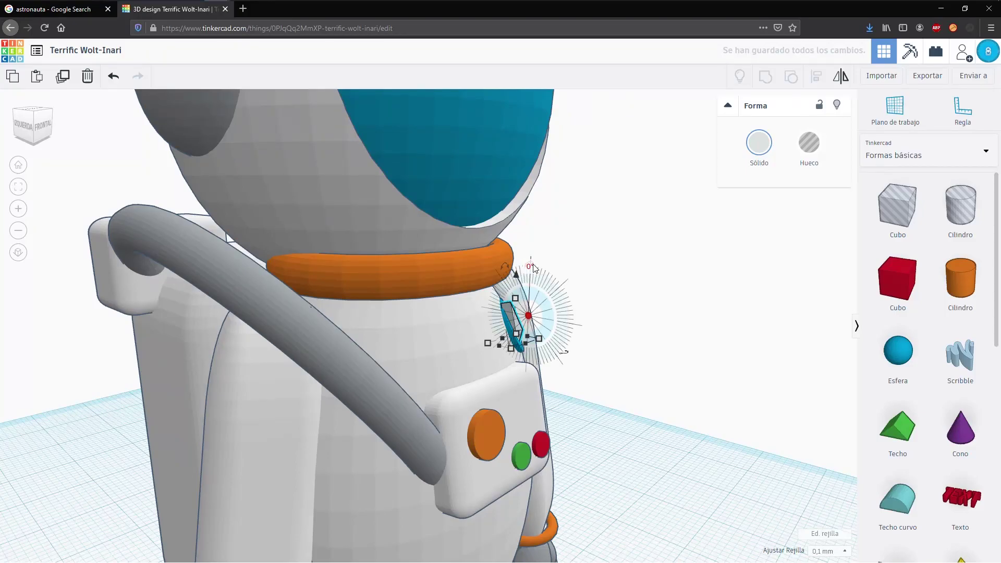
{"action": "scroll", "coordinate": [532, 267], "scroll_direction": "up", "scroll_amount": 2}
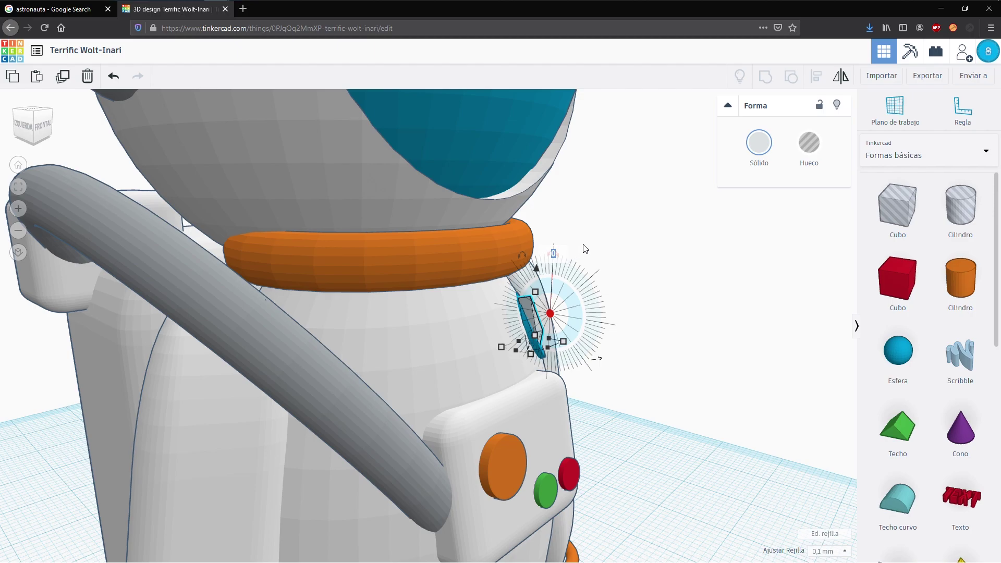
{"action": "scroll", "coordinate": [559, 254], "scroll_direction": "up", "scroll_amount": 2}
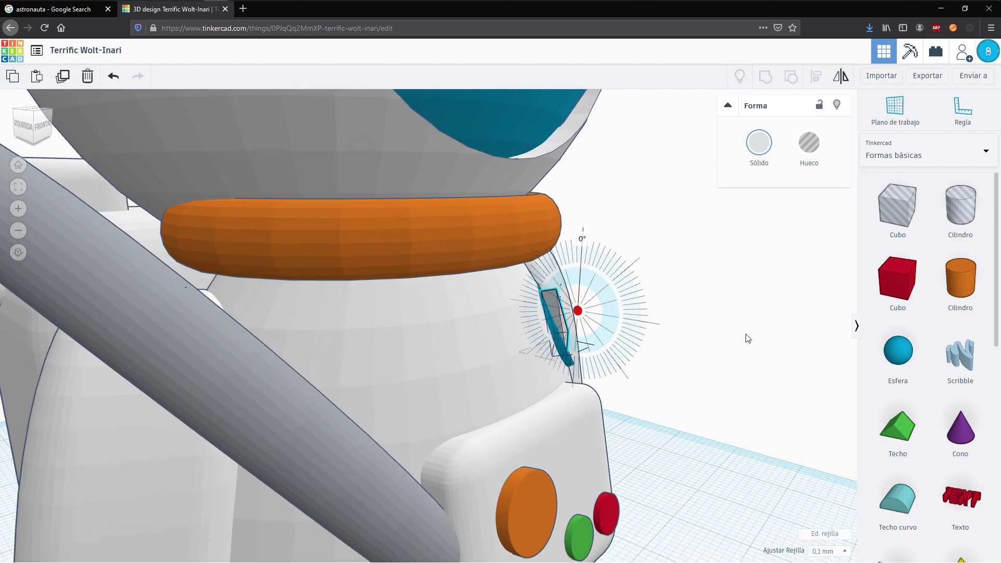
{"action": "right_click_drag", "start_coordinate": [748, 338], "coordinate": [628, 292]}
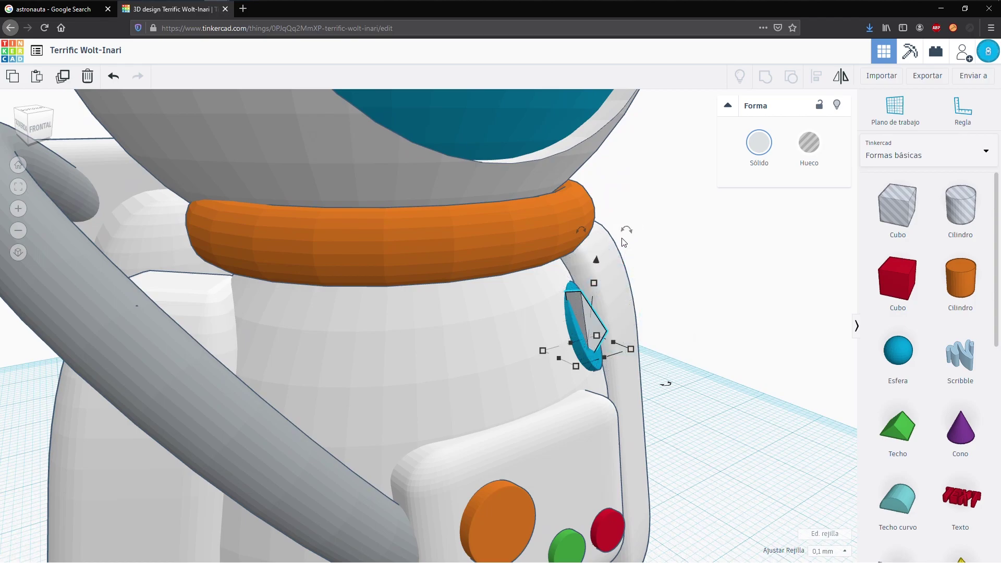
{"action": "left_click", "coordinate": [628, 289]}
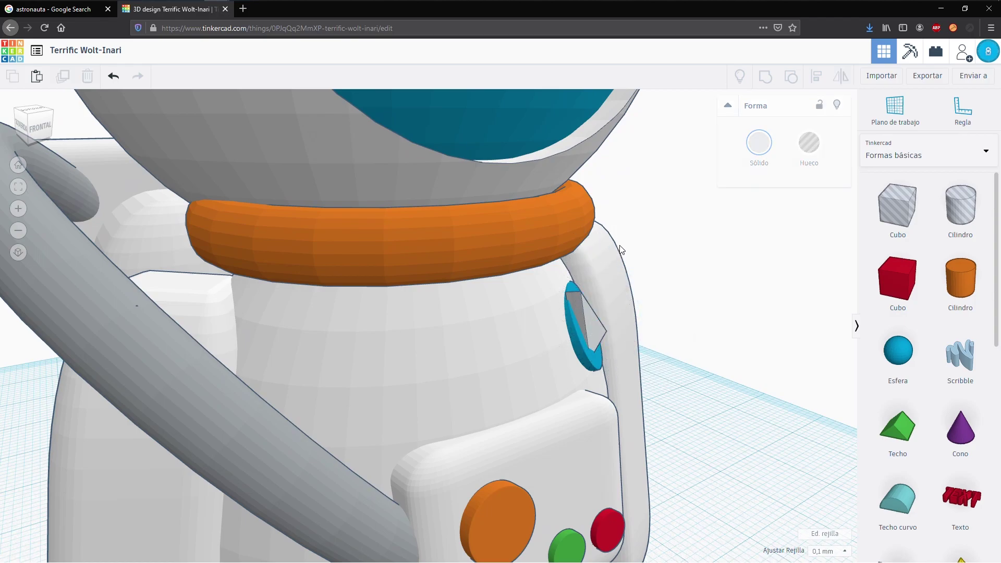
{"action": "right_click_drag", "start_coordinate": [632, 297], "coordinate": [612, 308]}
{"action": "left_click", "coordinate": [588, 332]}
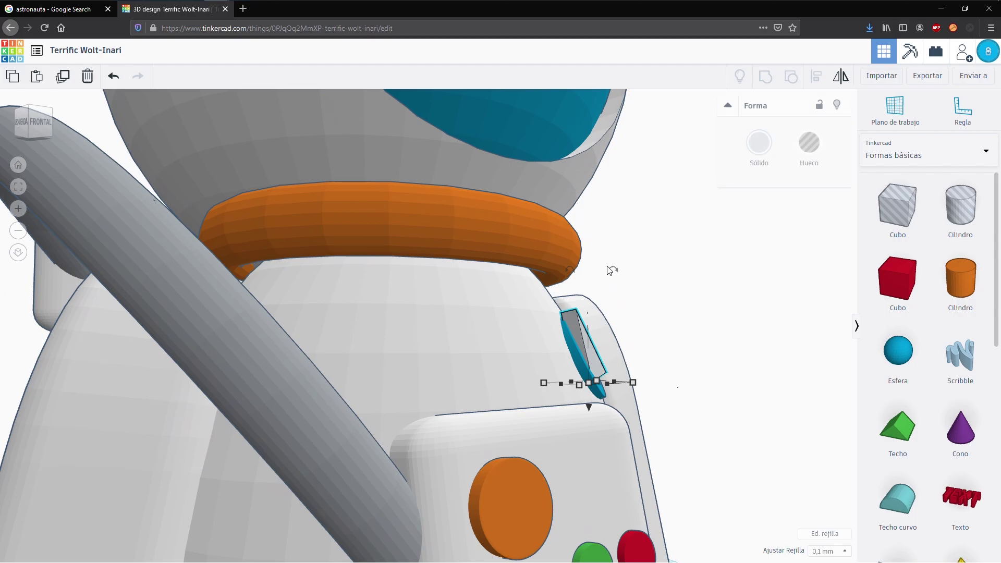
{"action": "left_click_drag", "start_coordinate": [611, 270], "coordinate": [586, 270]}
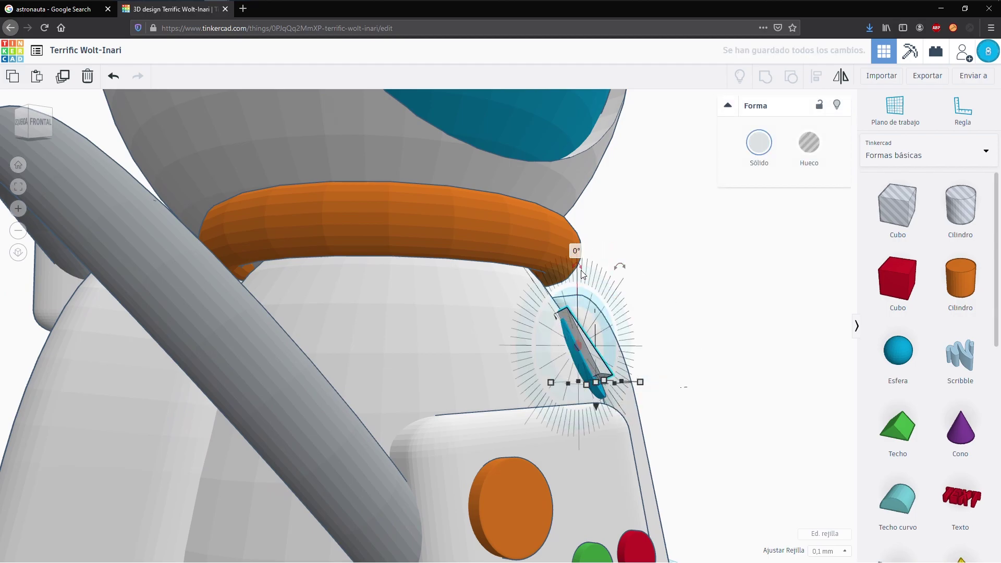
- Narrow the triangle from its sides to 2.30 mm so it fits the blue disc better
{"action": "right_click_drag", "start_coordinate": [706, 313], "coordinate": [624, 364]}
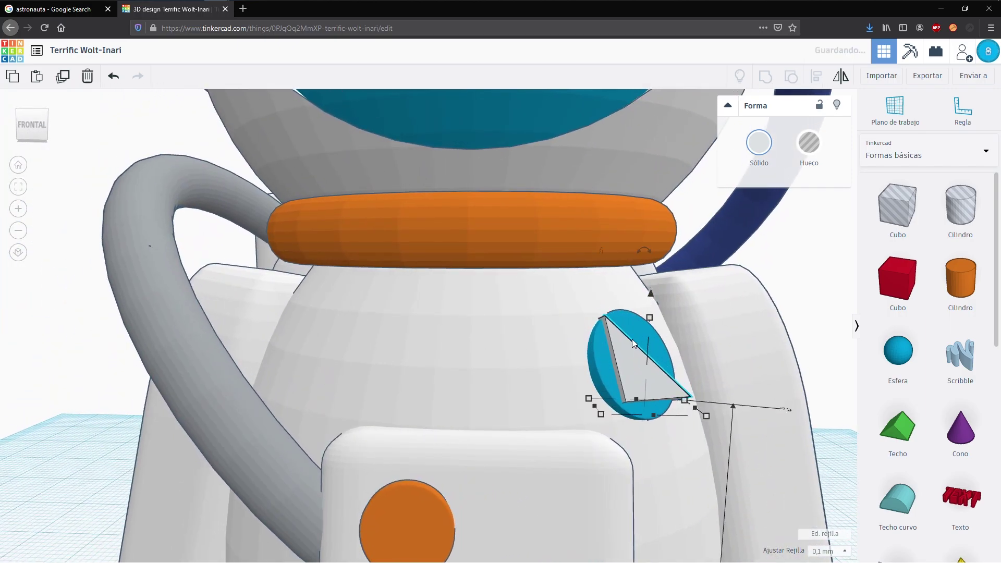
{"action": "mouse_move", "coordinate": [594, 405]}
{"action": "left_mouse_down"}
{"action": "mouse_move", "coordinate": [604, 401]}
{"action": "mouse_move", "coordinate": [597, 398]}
{"action": "left_mouse_up"}
{"action": "left_click_drag", "start_coordinate": [695, 407], "coordinate": [686, 407]}
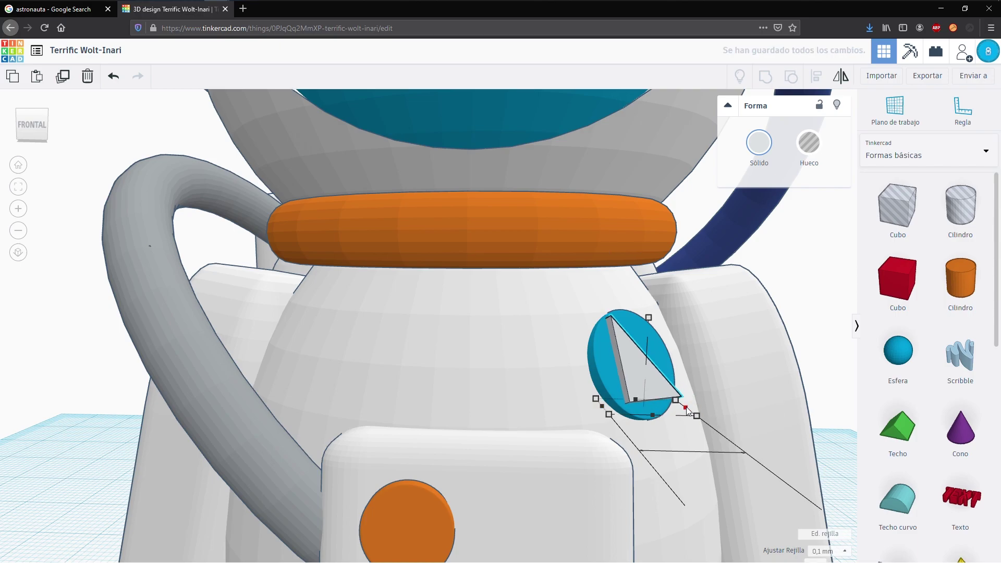
{"action": "scroll", "coordinate": [687, 412], "scroll_direction": "down", "scroll_amount": 3}
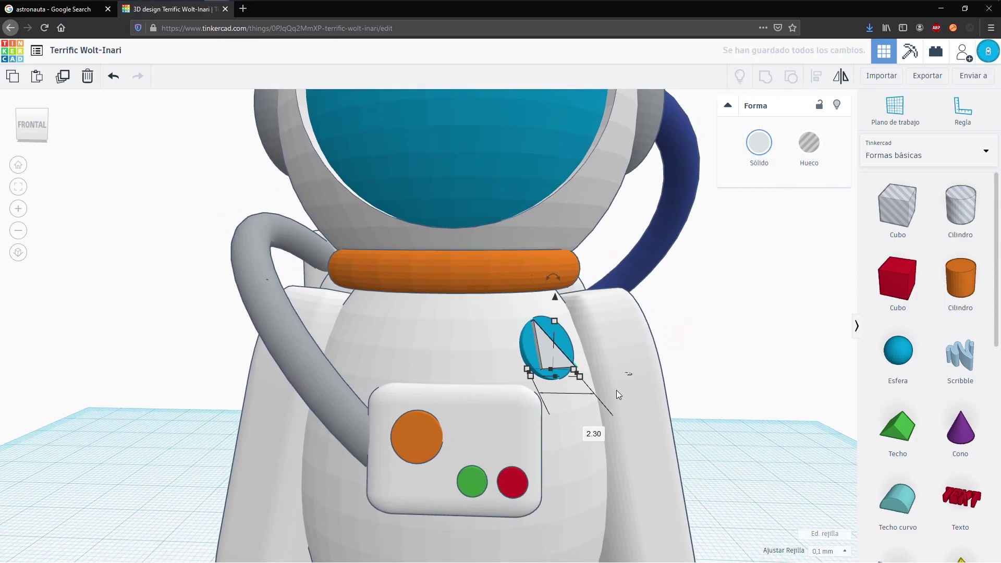
- Nudge the triangle sideways and slightly up on the blue disc, and deselect it
{"action": "key", "text": "Left"}
{"action": "key", "text": "Left"}
{"action": "left_click_drag", "start_coordinate": [550, 318], "coordinate": [544, 311]}
{"action": "left_click", "coordinate": [743, 316]}
- Examine the whole astronaut model from the front and all around
{"action": "scroll", "coordinate": [737, 315], "scroll_direction": "down", "scroll_amount": 6}
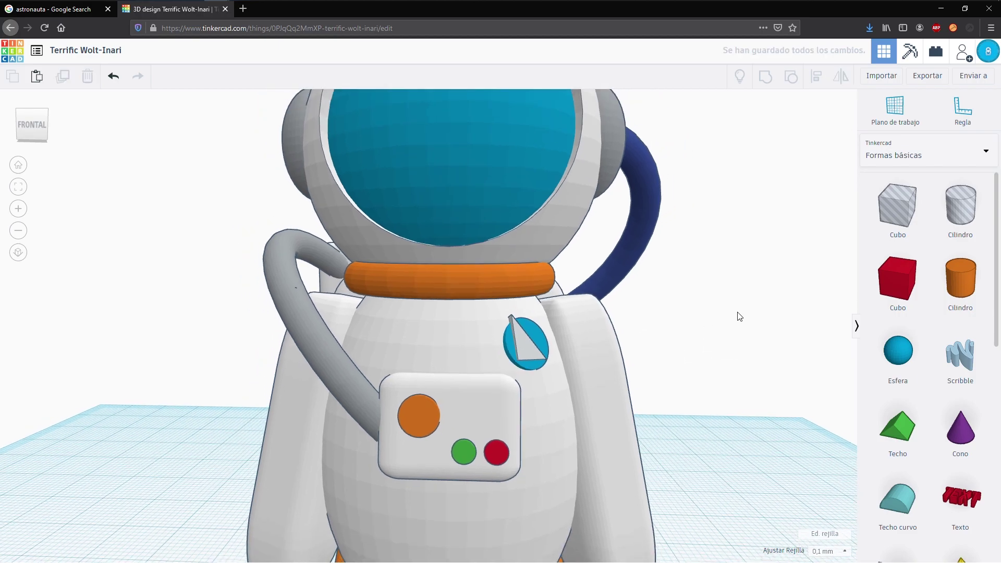
{"action": "mouse_move", "coordinate": [522, 383]}
{"action": "right_mouse_down"}
{"action": "mouse_move", "coordinate": [512, 398]}
{"action": "mouse_move", "coordinate": [514, 387]}
{"action": "mouse_move", "coordinate": [534, 387]}
{"action": "right_mouse_up"}
{"action": "scroll", "coordinate": [534, 388], "scroll_direction": "down", "scroll_amount": 2}
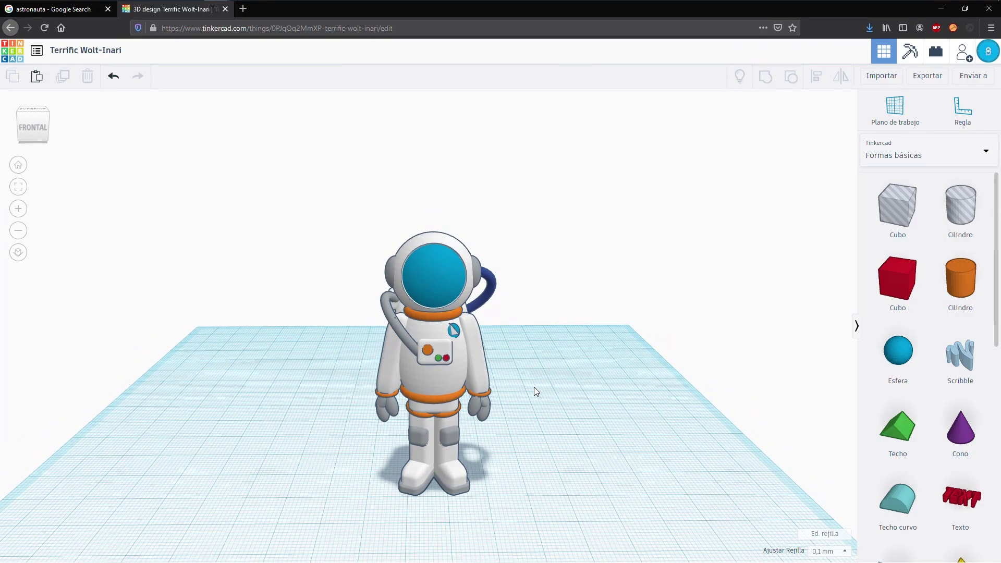
{"action": "right_click_drag", "start_coordinate": [315, 392], "coordinate": [987, 364]}
{"action": "right_click_drag", "start_coordinate": [386, 426], "coordinate": [695, 454]}
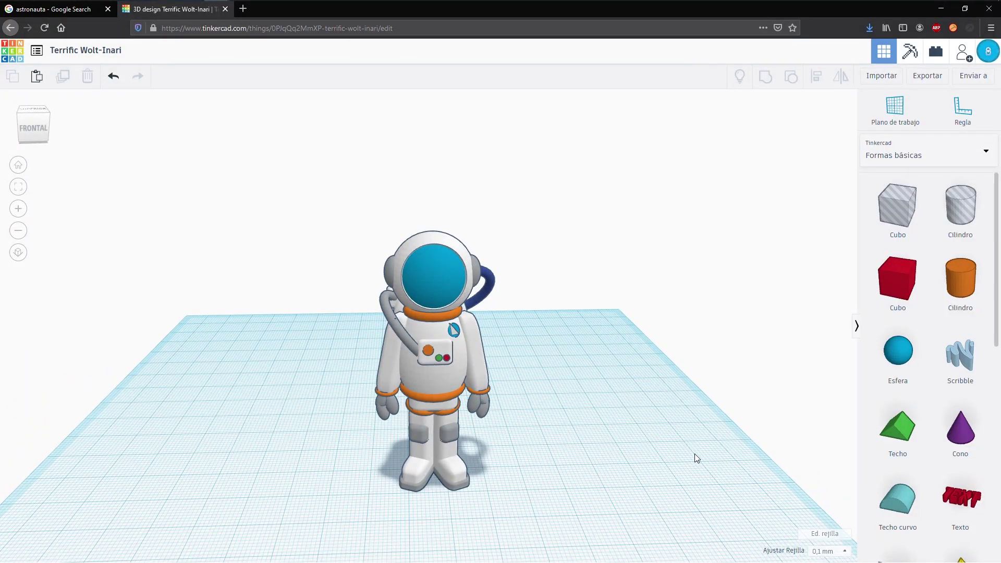
{"action": "scroll", "coordinate": [519, 412], "scroll_direction": "up", "scroll_amount": 4}
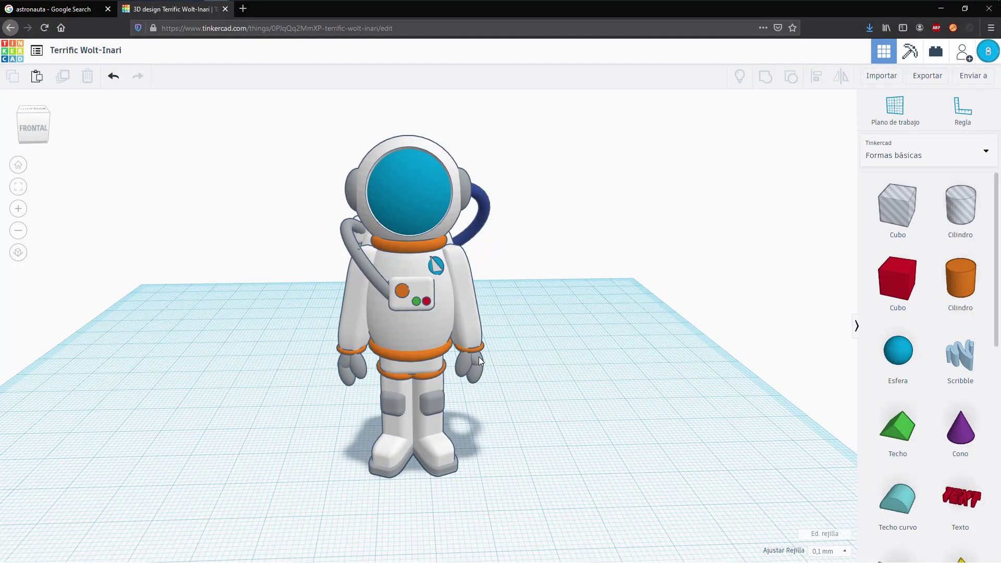